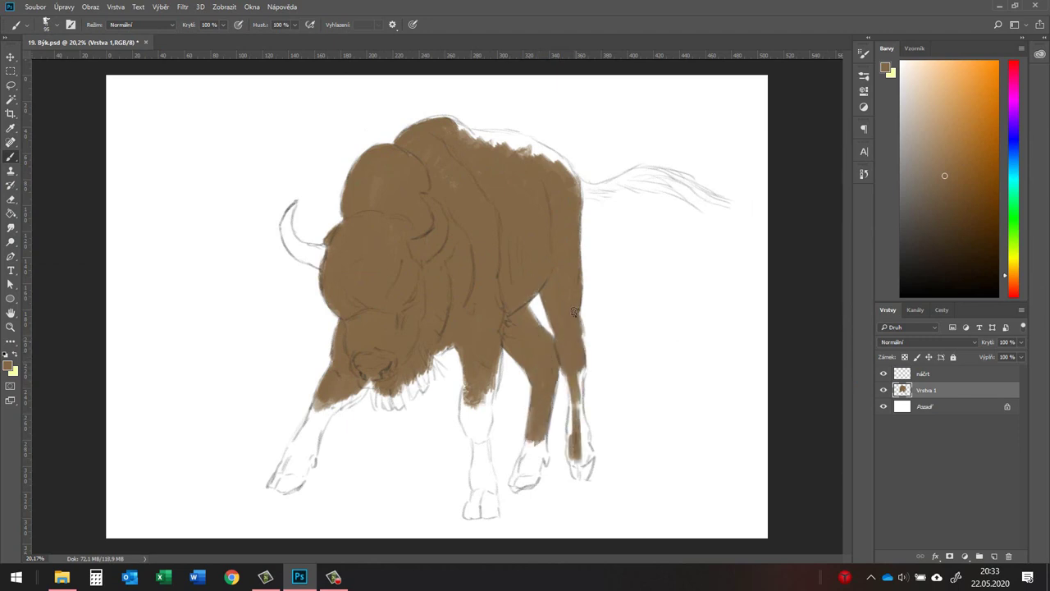
Paint the legs, beard underside and hooves flat brown, covering the white hooves
left_click_drag(574, 312, 585, 433)
left_click_drag(374, 376, 423, 393)
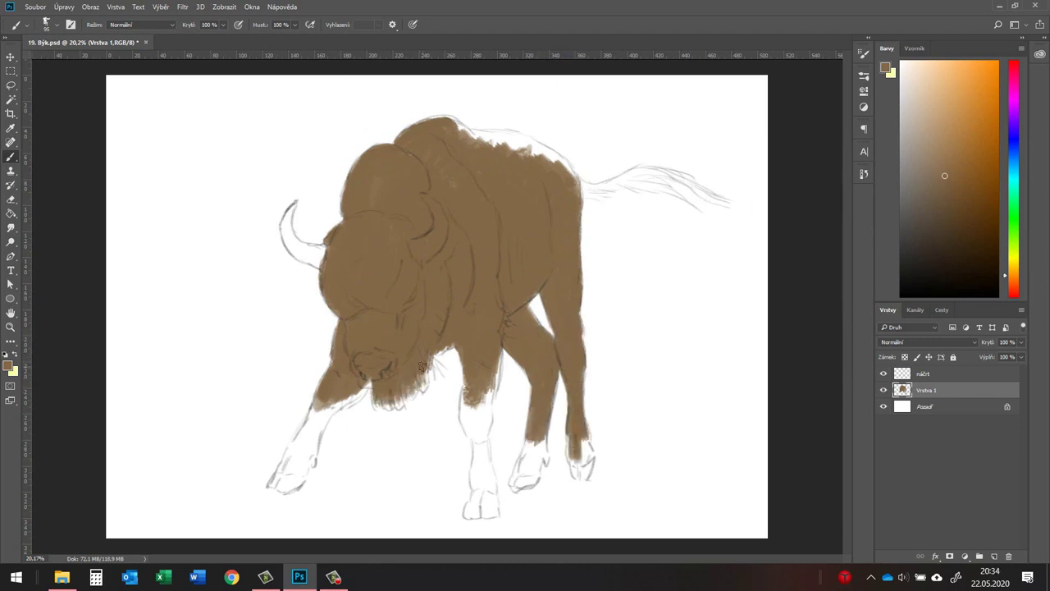
mouse_move(420, 345)
left_mouse_down()
mouse_move(483, 453)
mouse_move(486, 422)
left_mouse_up()
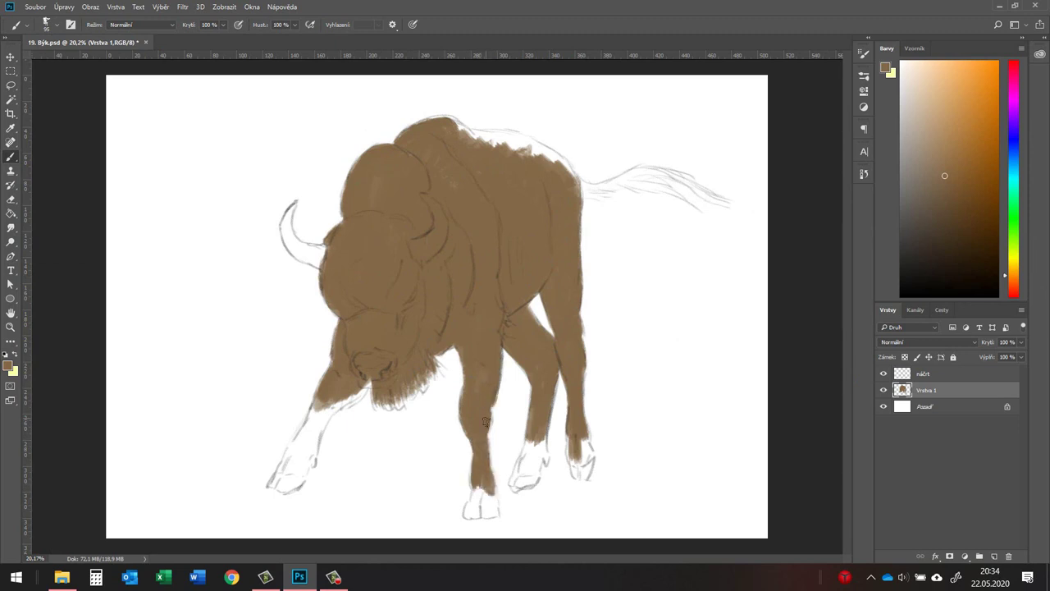
left_click_drag(474, 480, 486, 512)
left_click_drag(525, 435, 533, 486)
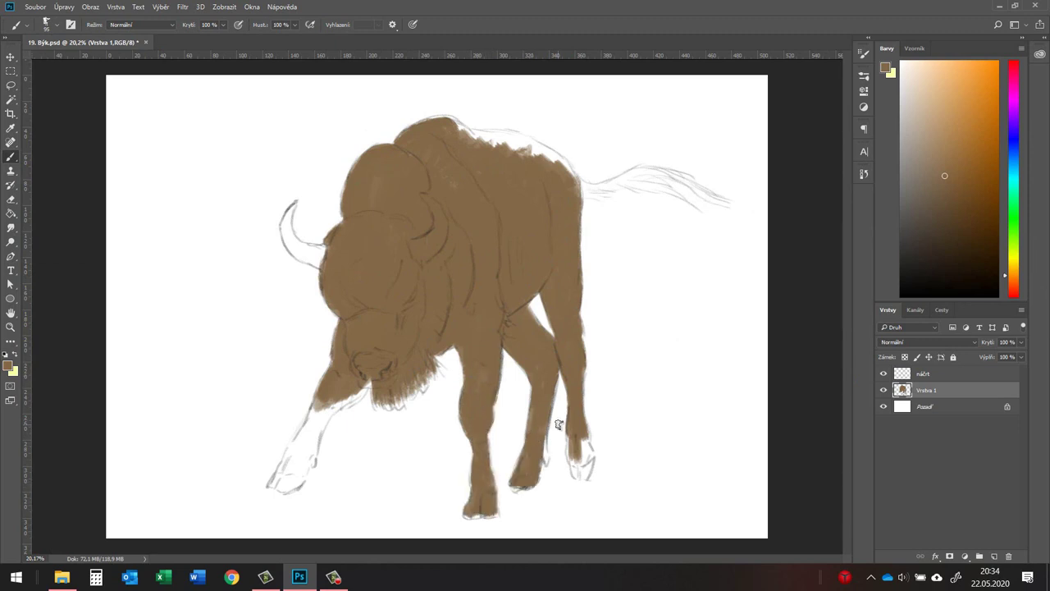
left_click_drag(570, 439, 588, 464)
mouse_move(302, 443)
left_mouse_down()
mouse_move(274, 486)
mouse_move(341, 402)
mouse_move(320, 431)
left_mouse_up()
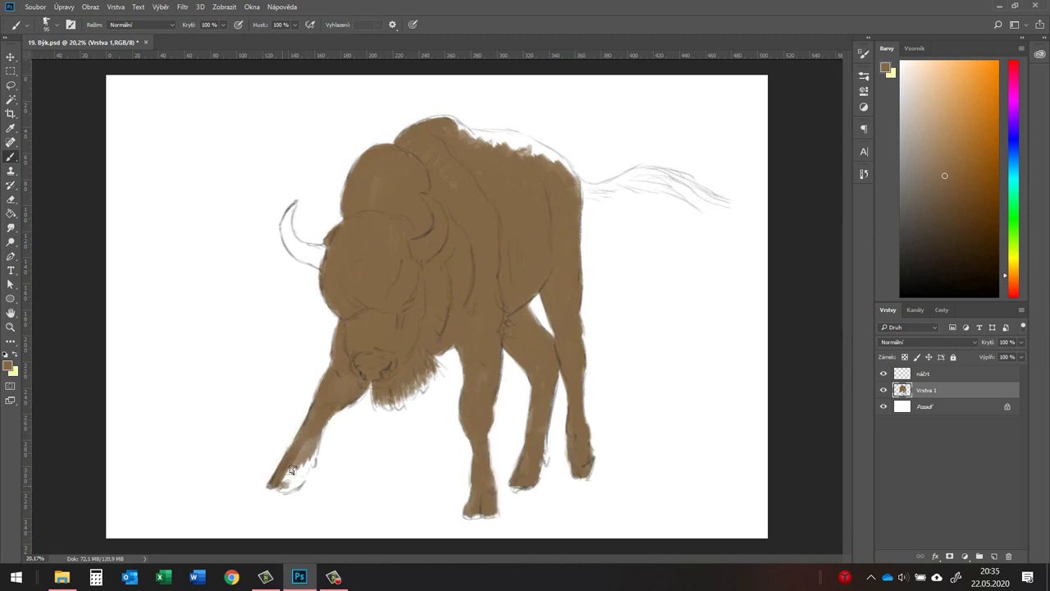
left_click_drag(283, 488, 311, 440)
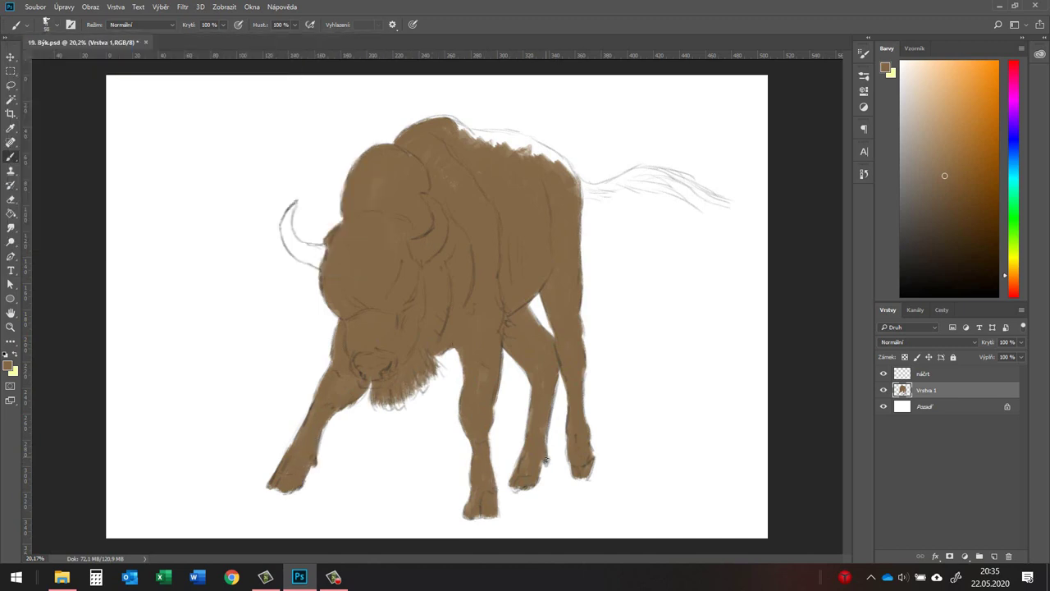
Enlarge the brush and paint the back and tail brown from rump to tip
left_click(59, 27)
mouse_move(472, 135)
left_mouse_down()
mouse_move(545, 156)
mouse_move(594, 195)
mouse_move(629, 174)
mouse_move(691, 184)
left_mouse_up()
mouse_move(616, 185)
left_mouse_down()
mouse_move(726, 199)
mouse_move(673, 191)
left_mouse_up()
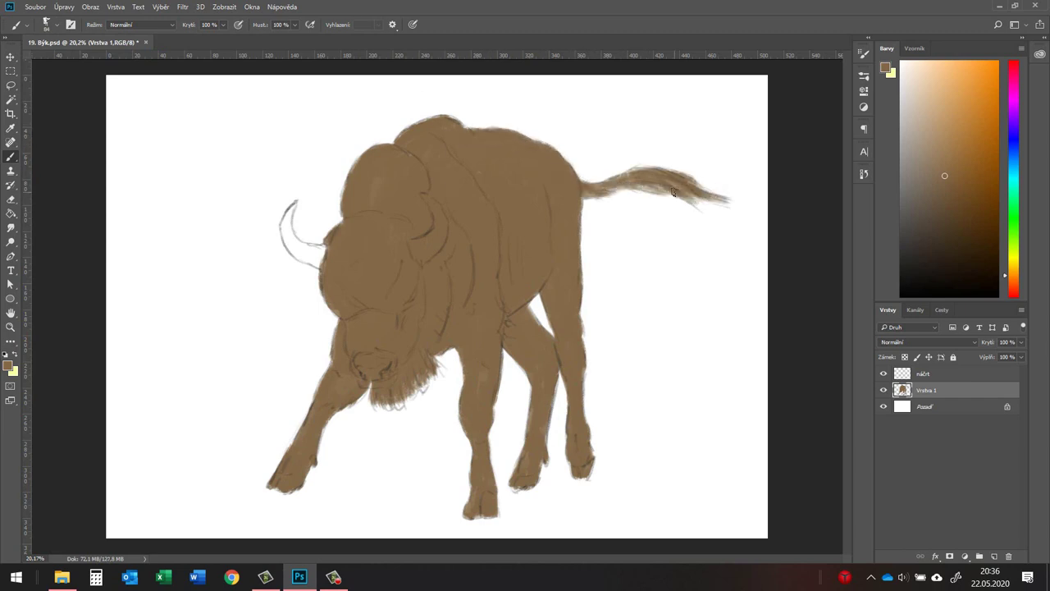
Choose a light yellow foreground and paint the left horn
left_click(9, 366)
left_click(867, 349)
left_click_drag(286, 229, 320, 264)
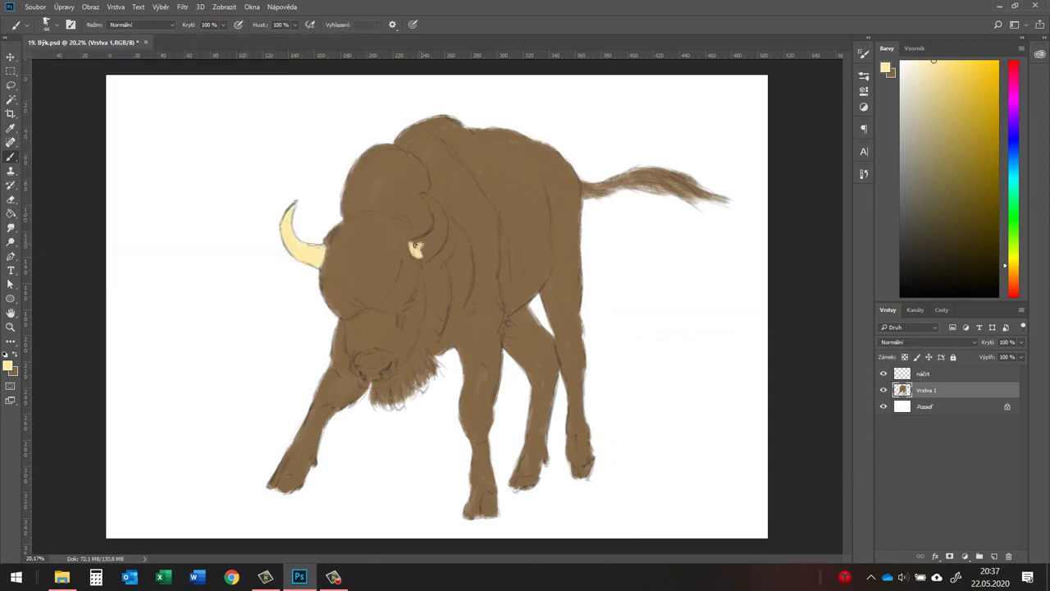
Paint the second horn pale yellow and set a grey-brown colour for the hooves
left_click_drag(414, 245, 442, 232)
left_click(8, 366)
left_click(654, 418)
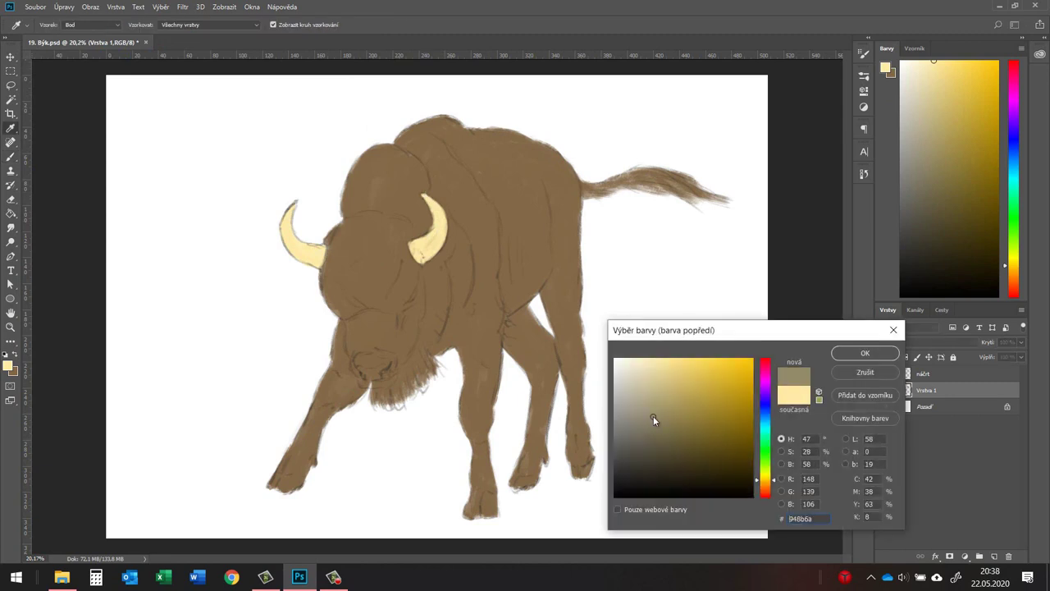
key("Return")
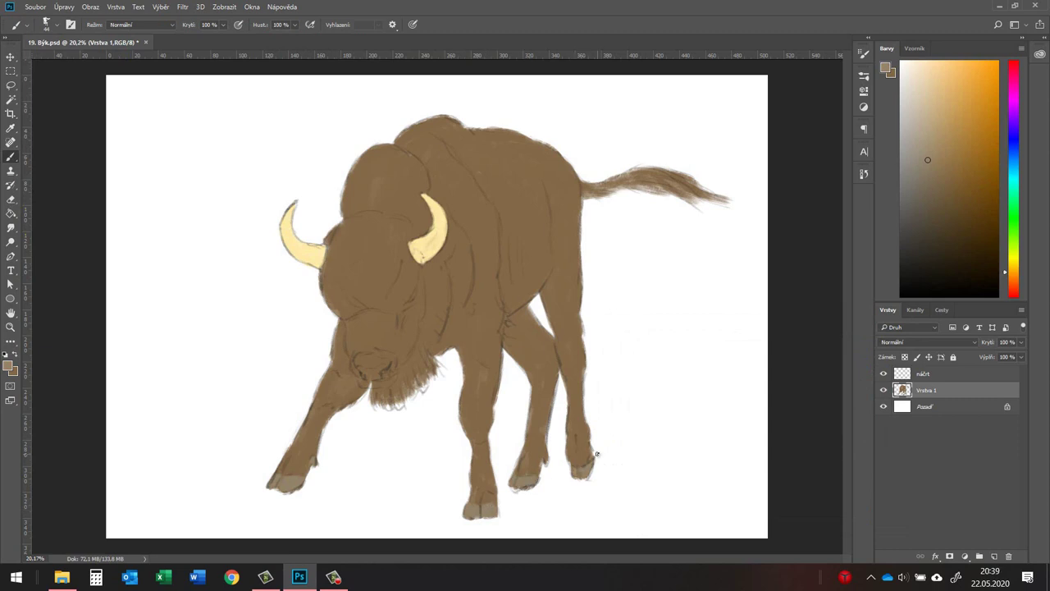
left_click(8, 366)
Switch to a large soft brush at half opacity and shade the front leg dark brown to the hoof
left_click(678, 472)
key("Return")
left_click(47, 25)
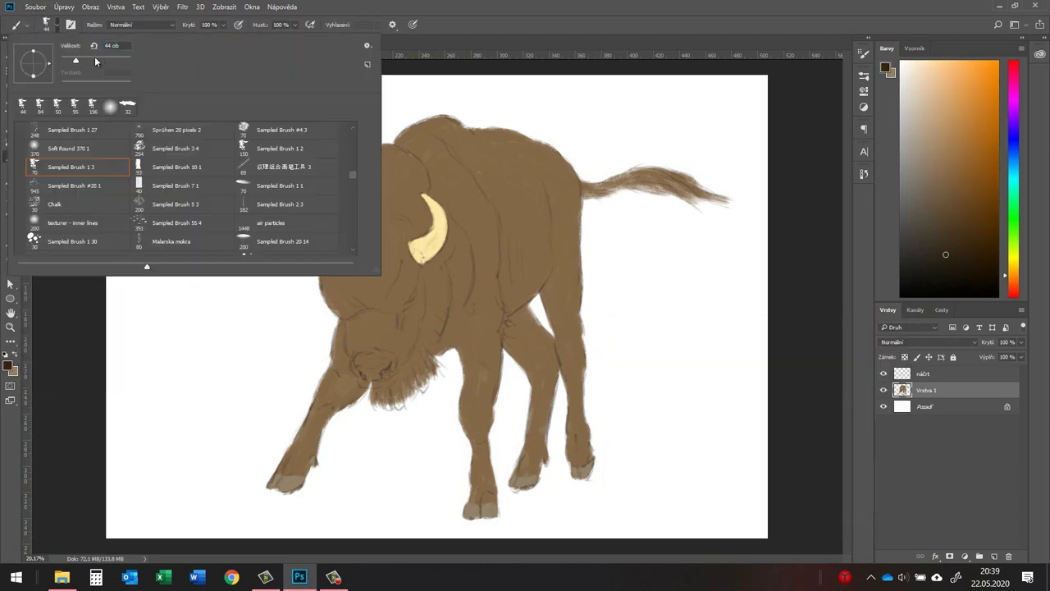
left_click_drag(221, 38, 198, 37)
left_click_drag(472, 360, 472, 434)
left_click_drag(480, 385, 476, 443)
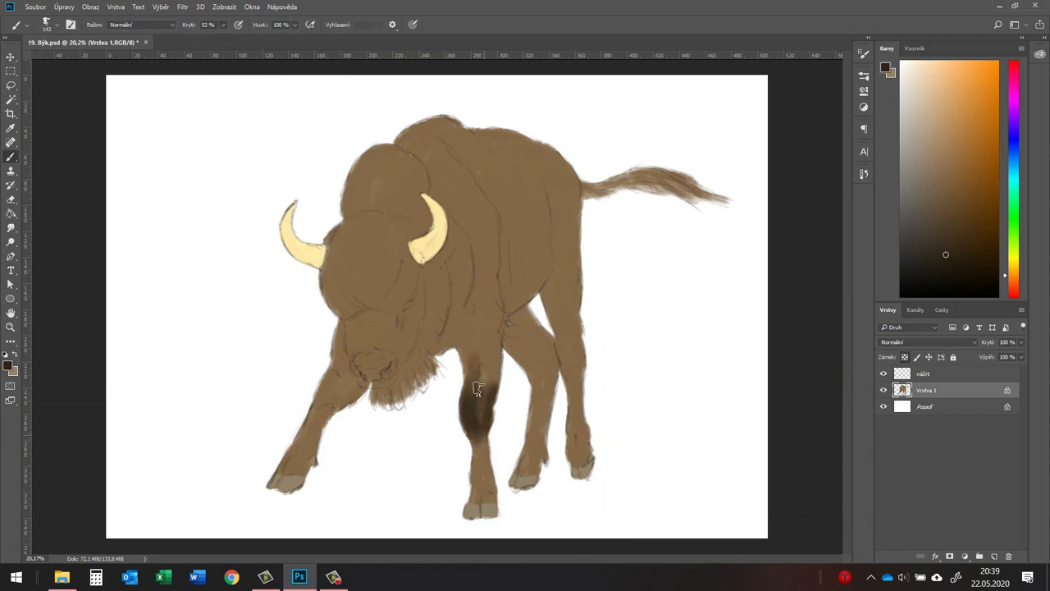
left_click_drag(488, 345, 476, 410)
left_click_drag(483, 484, 484, 503)
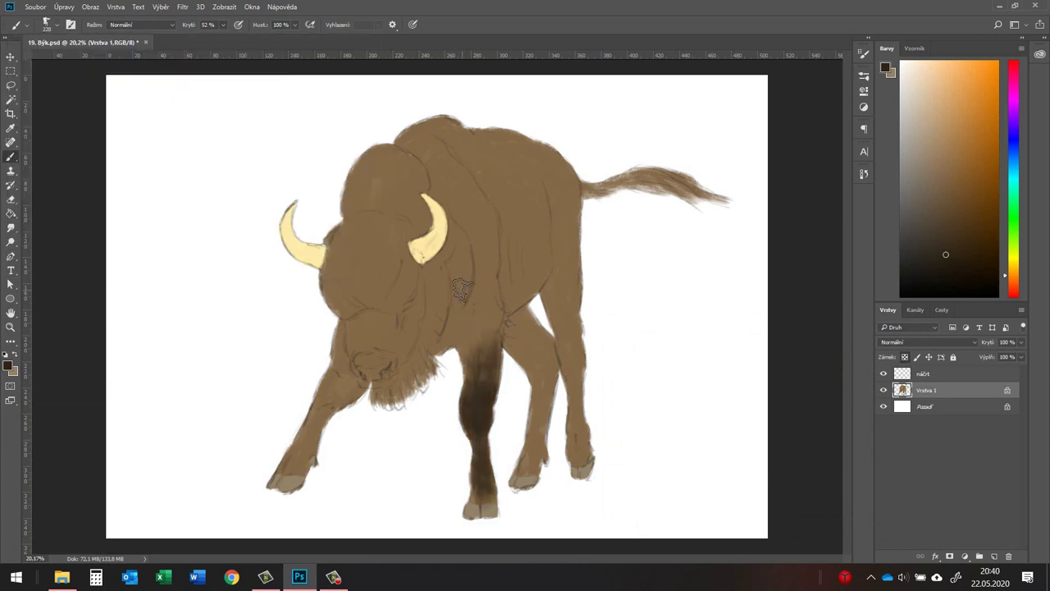
Shade the chest and neck, then revert those strokes through History
mouse_move(434, 295)
left_mouse_down()
mouse_move(415, 370)
mouse_move(386, 398)
mouse_move(464, 365)
left_mouse_up()
left_click_drag(484, 275, 492, 365)
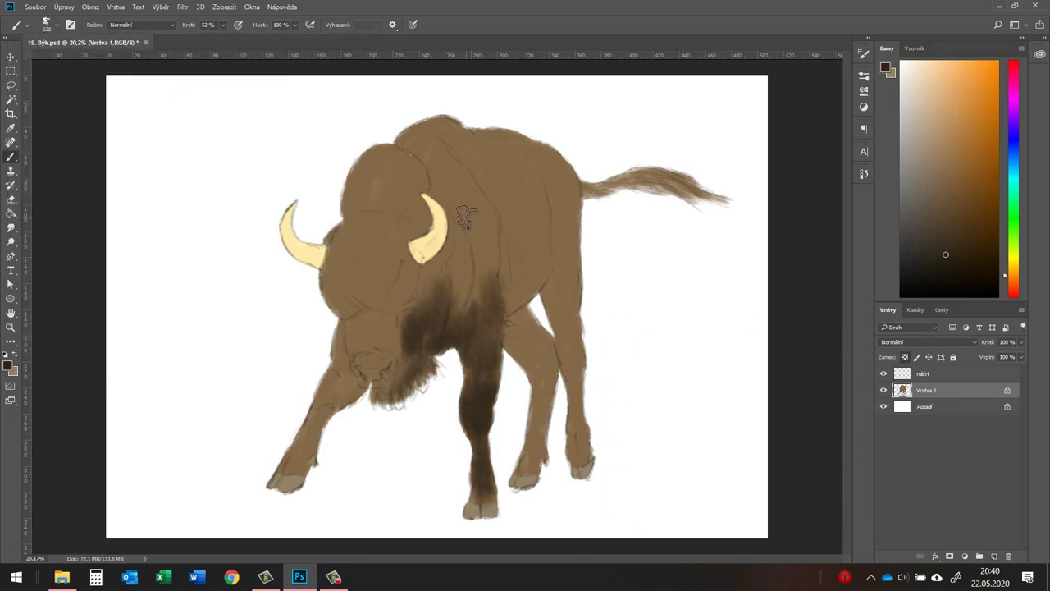
left_click(864, 173)
left_click(792, 328)
Pick a new dark brown and shade the chest, shoulder, flank, hind leg and hump
left_click(886, 69)
left_click(867, 351)
mouse_move(476, 312)
left_mouse_down()
mouse_move(487, 479)
mouse_move(484, 448)
left_mouse_up()
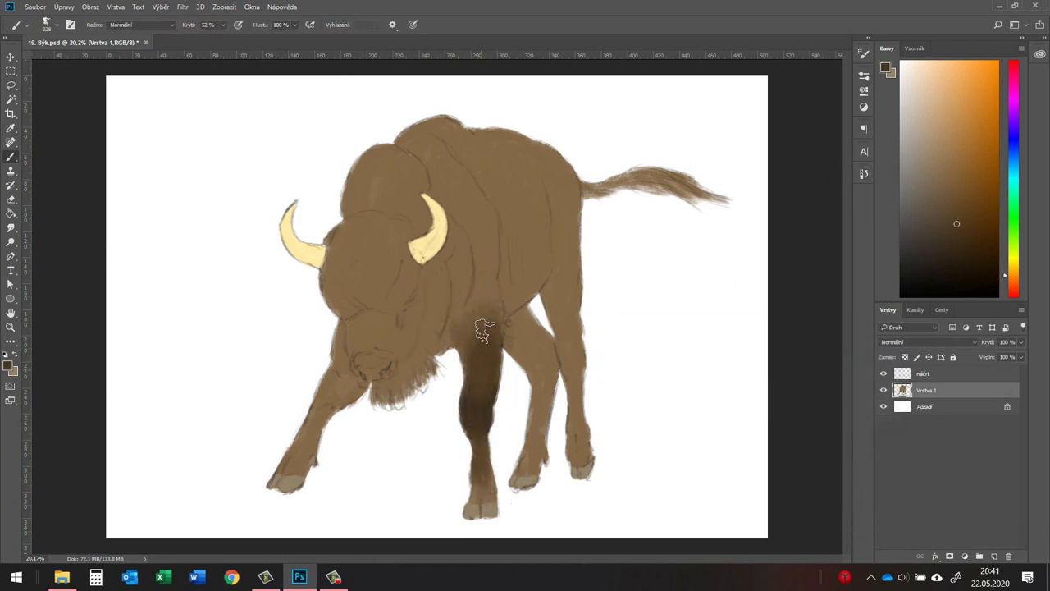
mouse_move(562, 314)
left_mouse_down()
mouse_move(553, 254)
mouse_move(504, 282)
mouse_move(505, 246)
left_mouse_up()
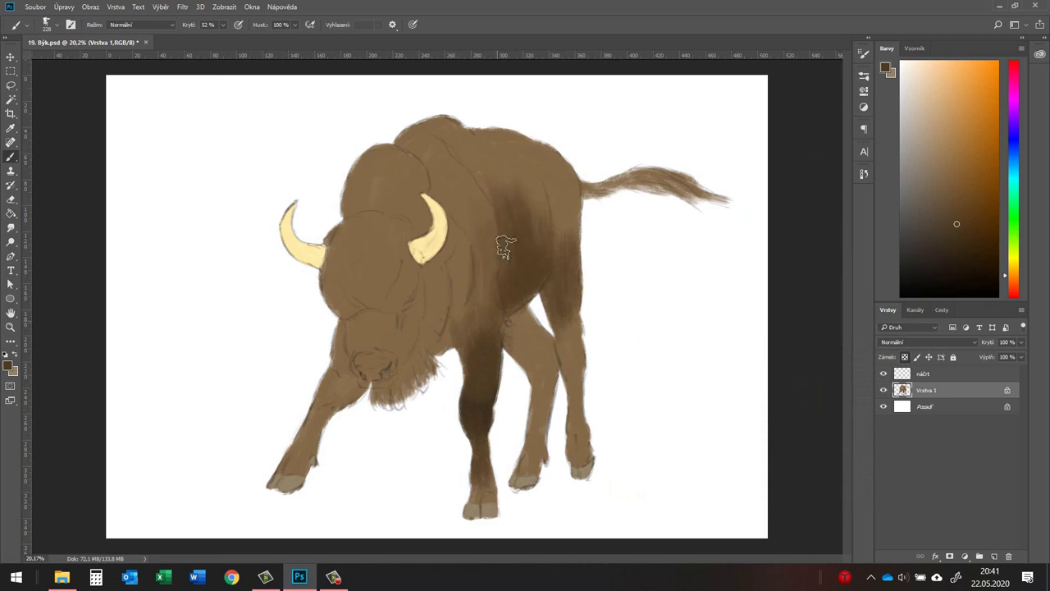
left_click_drag(548, 361, 529, 472)
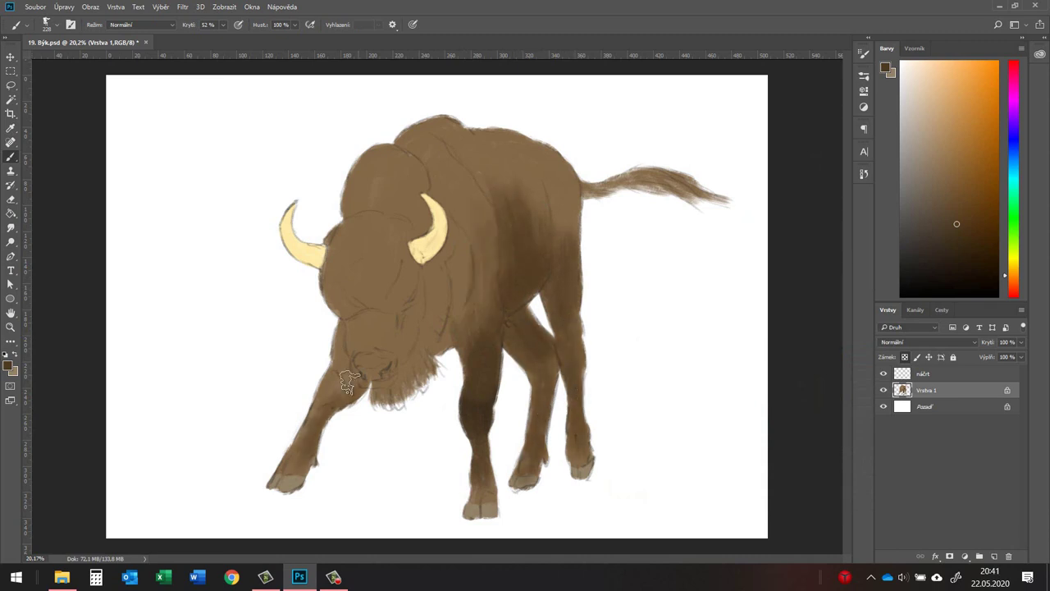
mouse_move(477, 163)
left_mouse_down()
mouse_move(467, 159)
mouse_move(468, 270)
left_mouse_up()
Switch to reddish brown at 66% opacity and darken the hump and top of the head
left_click(8, 366)
left_click(694, 436)
left_click(856, 349)
left_click_drag(222, 25, 267, 62)
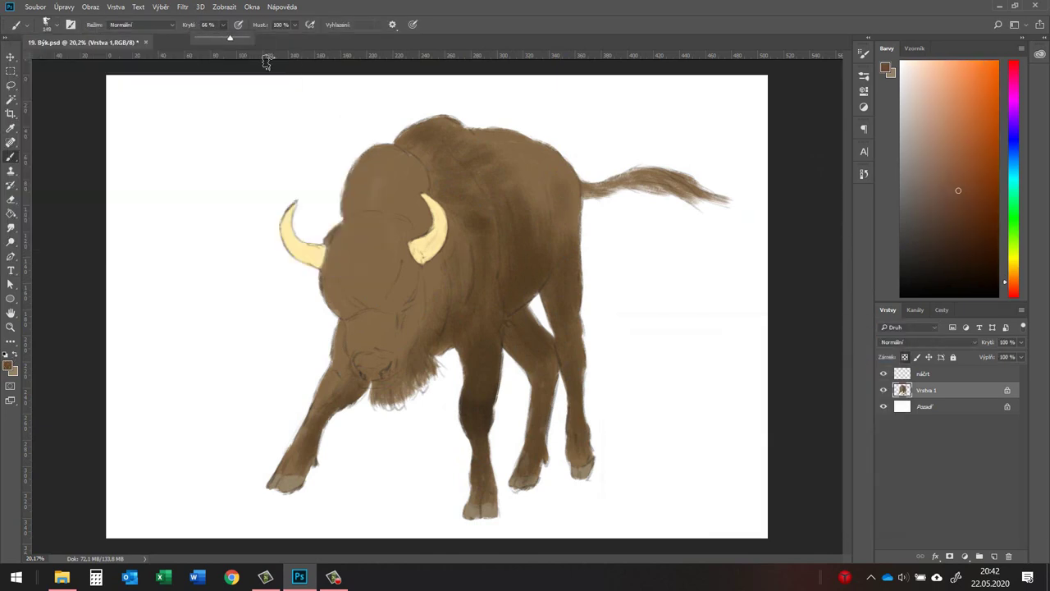
left_click_drag(553, 164, 477, 136)
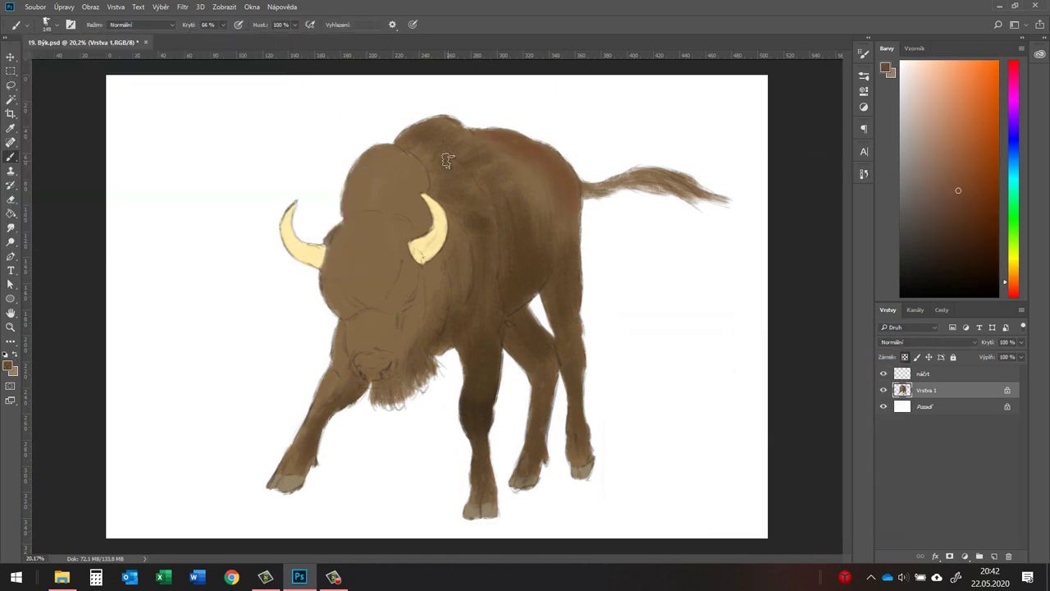
left_click_drag(344, 199, 422, 151)
Tint the forehead, face, upper front leg and upper back reddish brown
mouse_move(348, 303)
left_mouse_down()
mouse_move(369, 283)
mouse_move(333, 302)
left_mouse_up()
mouse_move(402, 311)
left_mouse_down()
mouse_move(393, 256)
mouse_move(325, 393)
left_mouse_up()
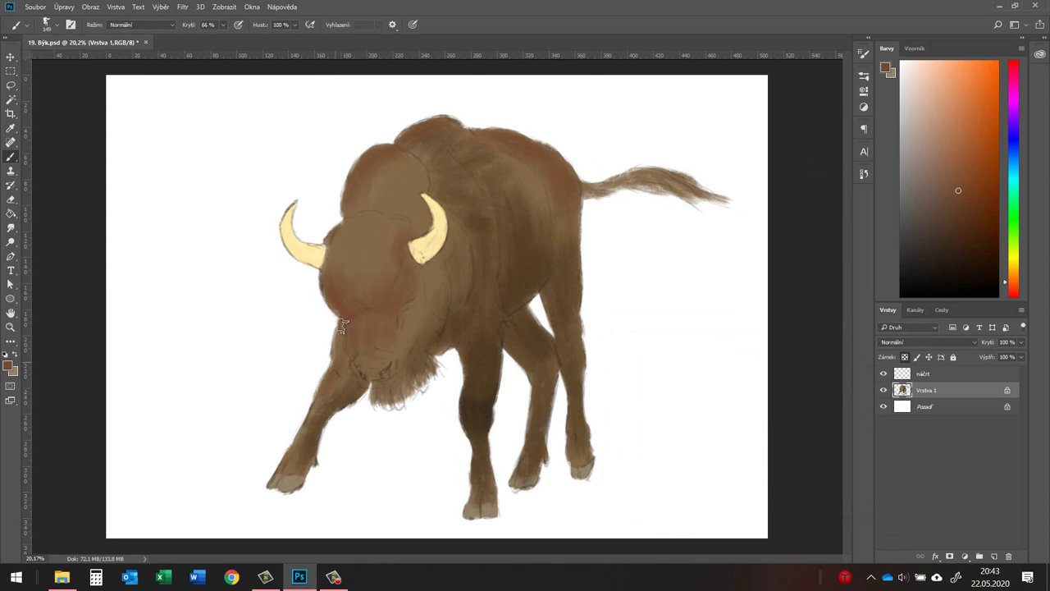
left_click_drag(491, 386, 504, 327)
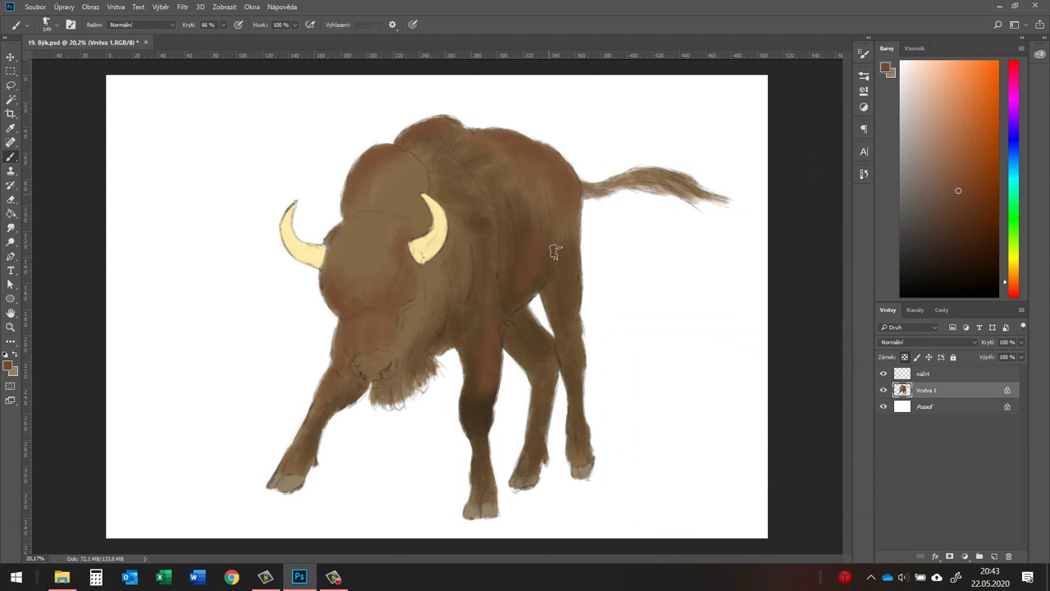
left_click_drag(556, 251, 586, 142)
left_click_drag(456, 137, 543, 179)
Pick a darker brown and add fur strokes to the beard and face below the eye
left_click(684, 453)
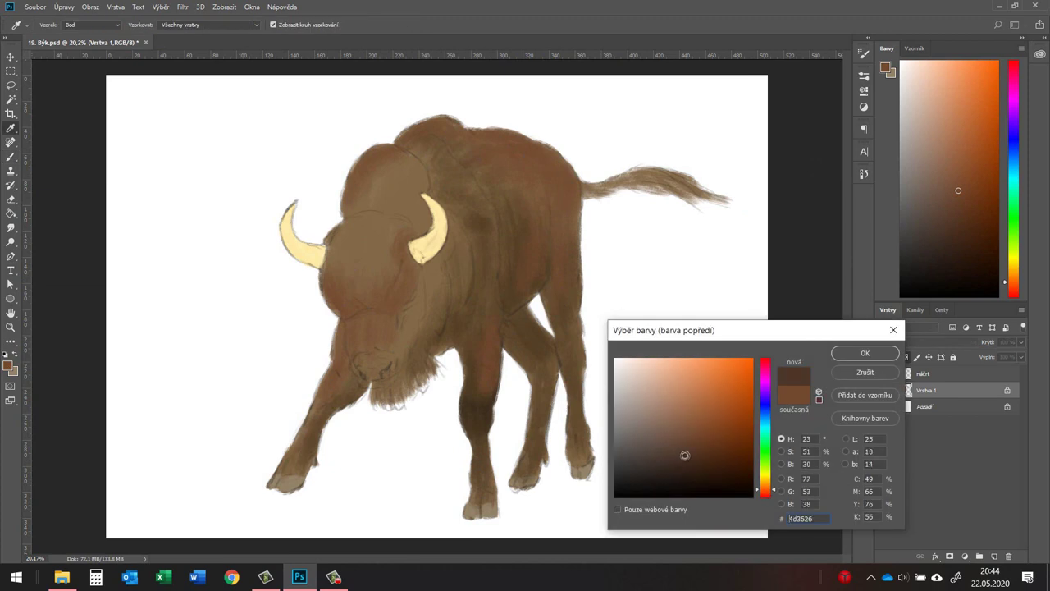
key("Return")
left_click_drag(418, 384, 379, 398)
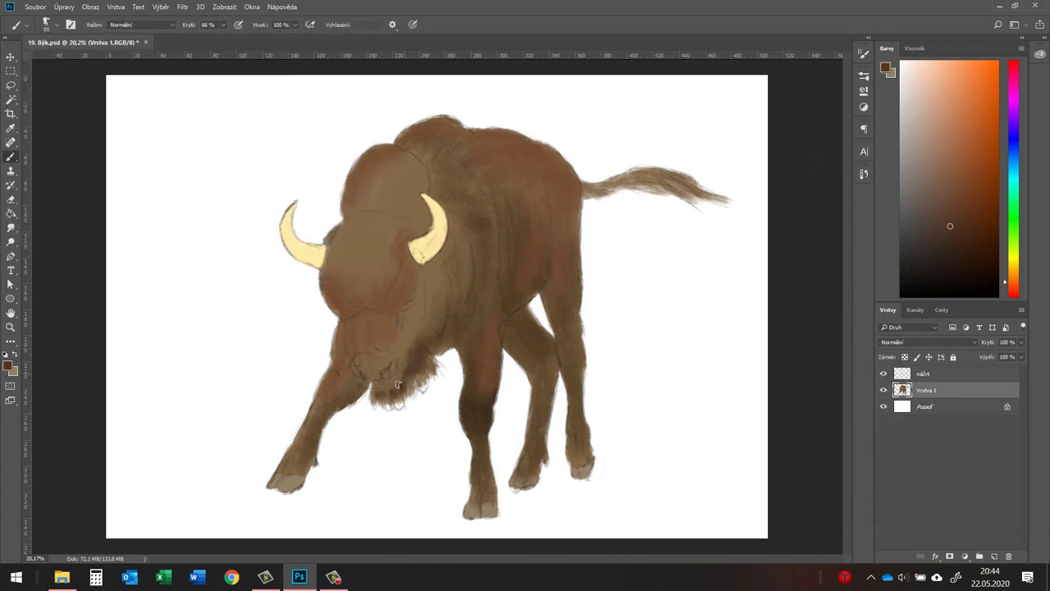
mouse_move(431, 362)
left_mouse_down()
mouse_move(386, 402)
mouse_move(374, 394)
left_mouse_up()
left_click_drag(378, 327, 343, 310)
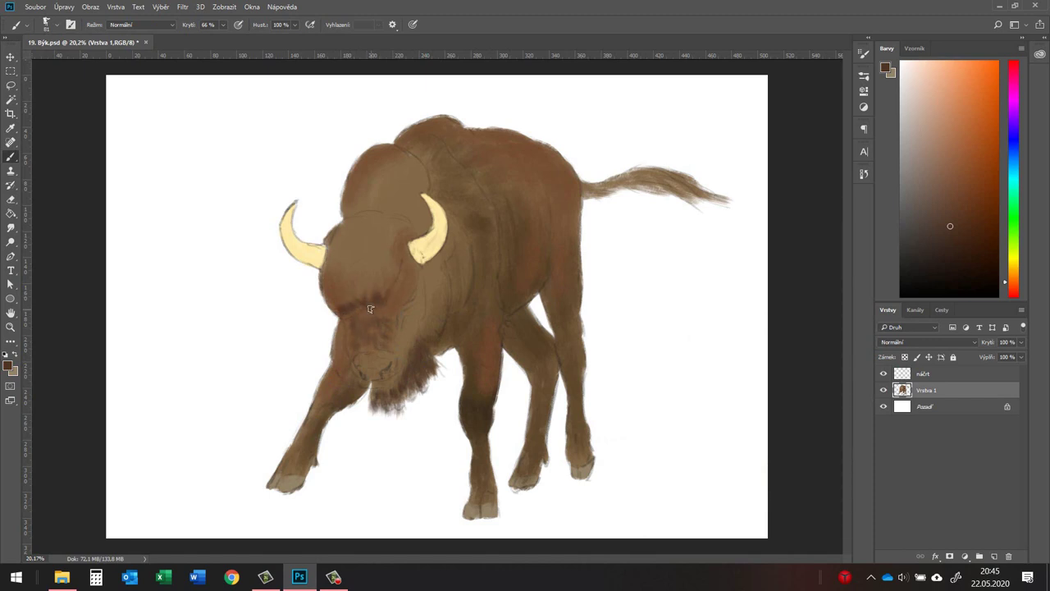
Add dark fur strokes across brow and neck, then light tan fur on the forehead
mouse_move(412, 281)
left_mouse_down()
mouse_move(385, 310)
mouse_move(400, 294)
left_mouse_up()
mouse_move(322, 266)
left_mouse_down()
mouse_move(351, 289)
mouse_move(372, 287)
left_mouse_up()
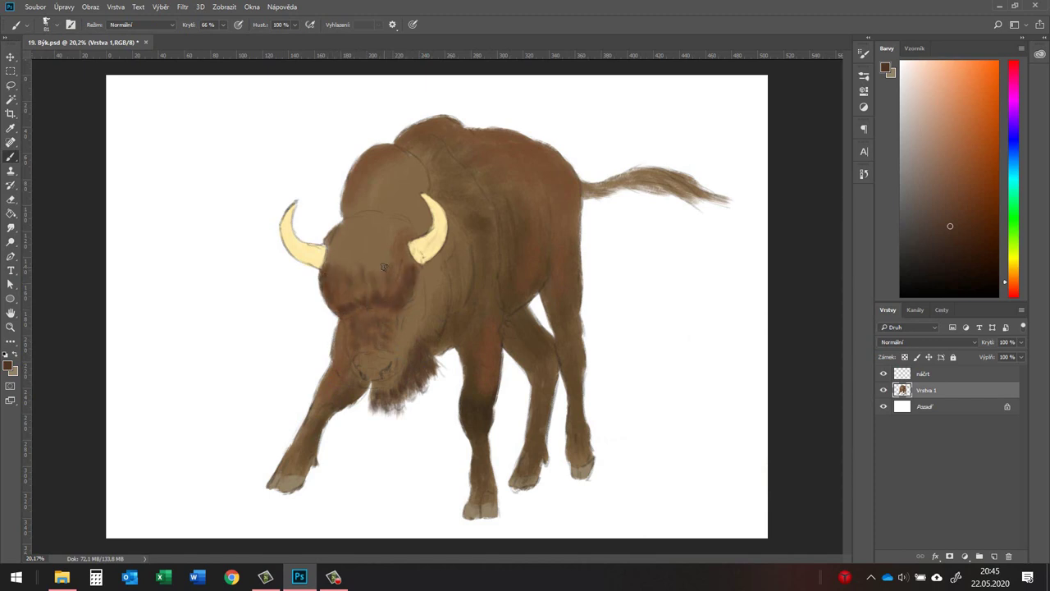
left_click_drag(443, 268, 431, 330)
left_click_drag(470, 256, 456, 363)
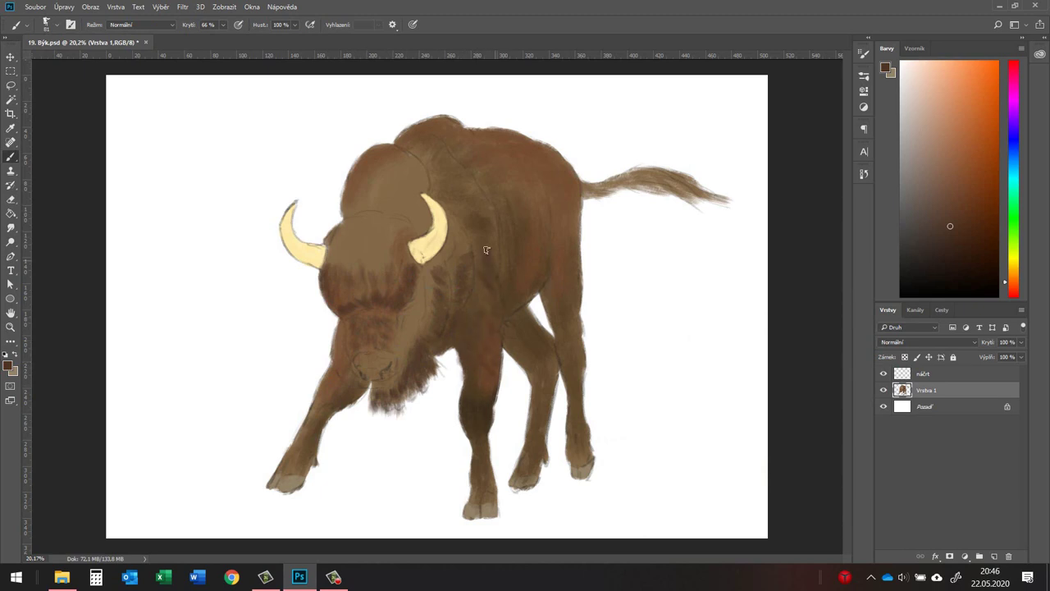
left_click(386, 189, "alt")
mouse_move(392, 219)
left_mouse_down()
mouse_move(365, 219)
mouse_move(336, 270)
mouse_move(386, 262)
mouse_move(392, 237)
left_mouse_up()
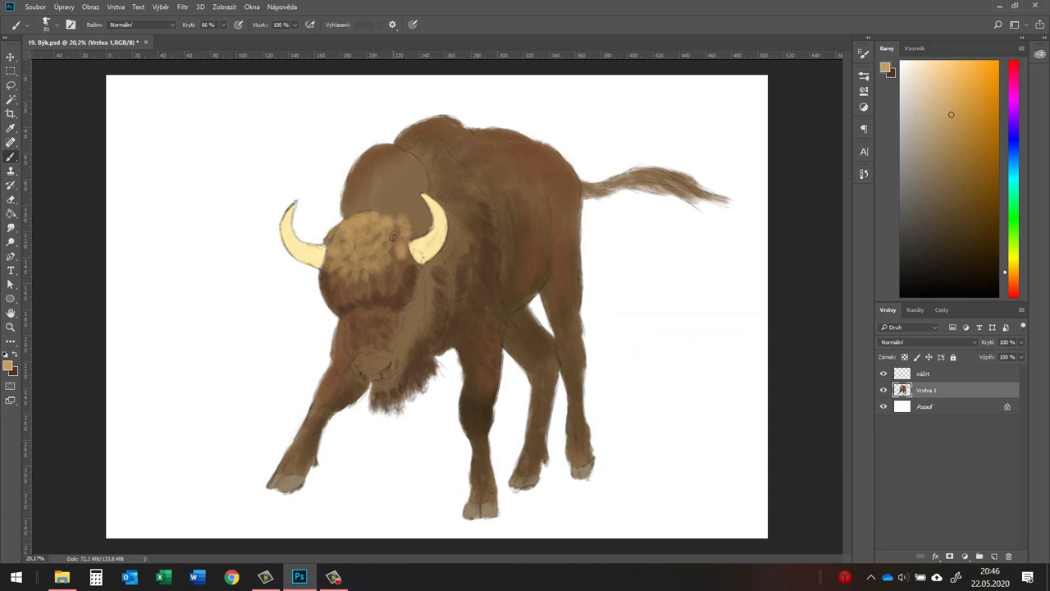
Refine the light tan colour and paint light fur beside the horn and on the hump
left_click(7, 366)
left_click(366, 230)
key("Return")
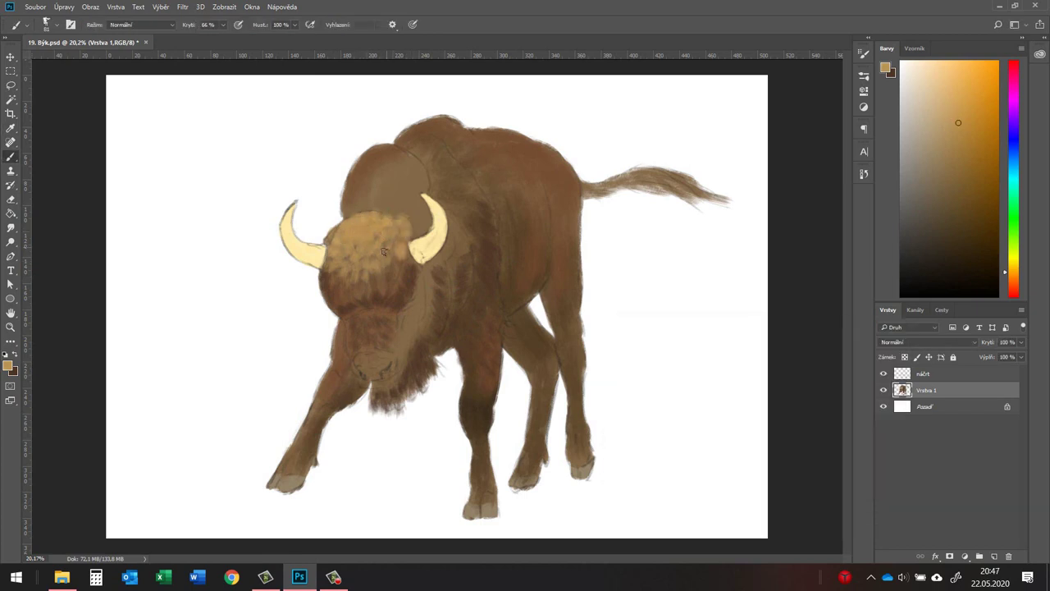
left_click(7, 366)
left_click(433, 270)
key("Return")
mouse_move(433, 266)
left_mouse_down()
mouse_move(459, 238)
mouse_move(450, 235)
mouse_move(459, 288)
left_mouse_up()
mouse_move(406, 169)
left_mouse_down()
mouse_move(389, 193)
mouse_move(418, 226)
mouse_move(422, 176)
mouse_move(358, 206)
left_mouse_up()
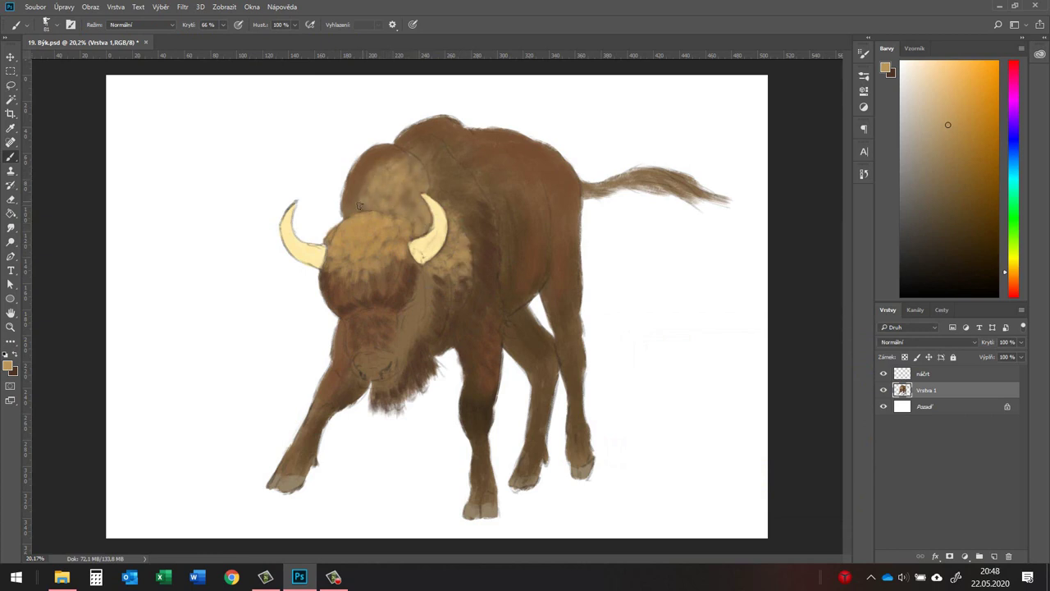
Paint lighter fur across the hump, face, front legs and inner hind leg
mouse_move(437, 163)
left_mouse_down()
mouse_move(419, 183)
mouse_move(455, 205)
mouse_move(475, 246)
left_mouse_up()
left_click_drag(480, 183, 484, 246)
left_click_drag(423, 140, 468, 178)
left_click_drag(492, 229, 473, 273)
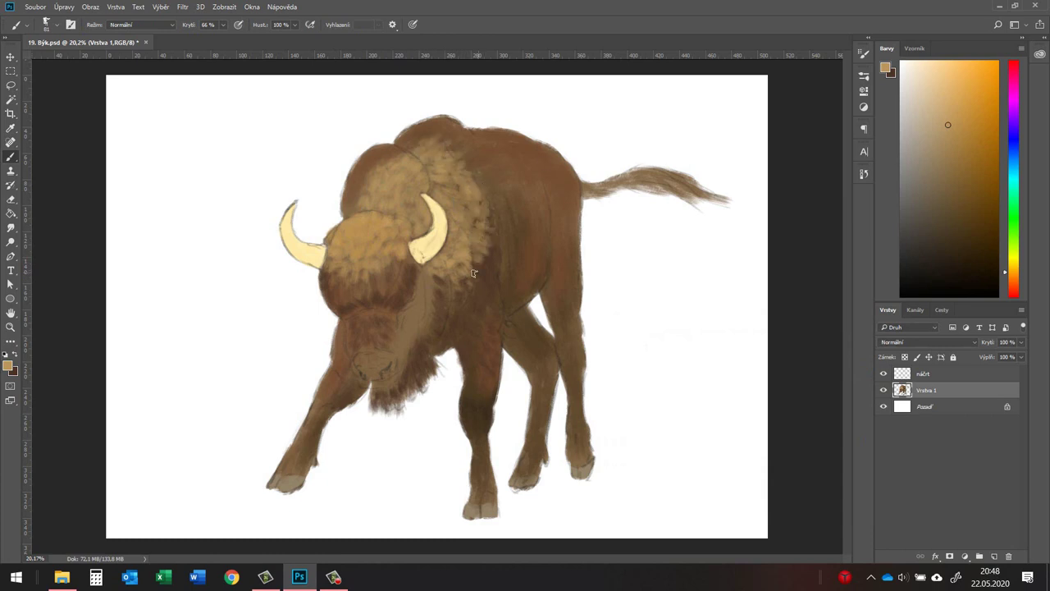
mouse_move(387, 244)
left_mouse_down()
mouse_move(353, 300)
mouse_move(389, 336)
left_mouse_up()
mouse_move(316, 402)
left_mouse_down()
mouse_move(288, 467)
mouse_move(338, 361)
left_mouse_up()
mouse_move(469, 434)
left_mouse_down()
mouse_move(473, 414)
mouse_move(475, 444)
left_mouse_up()
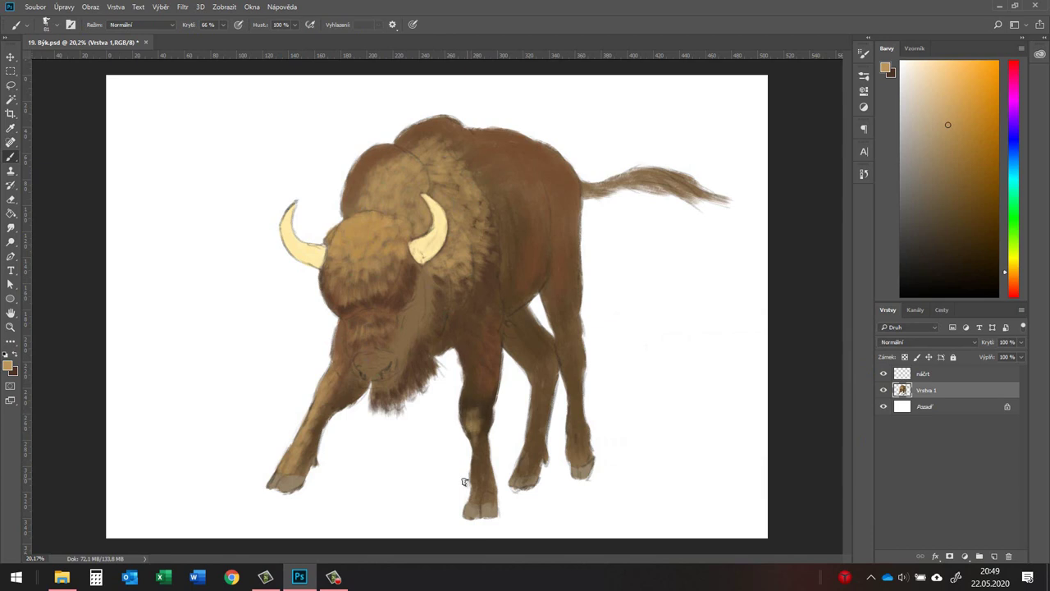
left_click_drag(512, 335, 509, 309)
Warm the upper front leg, shoulder and flank with a redder brown
left_click(9, 366)
left_click(694, 436)
left_click(867, 351)
mouse_move(484, 385)
left_mouse_down()
mouse_move(492, 341)
mouse_move(476, 345)
mouse_move(495, 380)
left_mouse_up()
left_click_drag(480, 296, 484, 328)
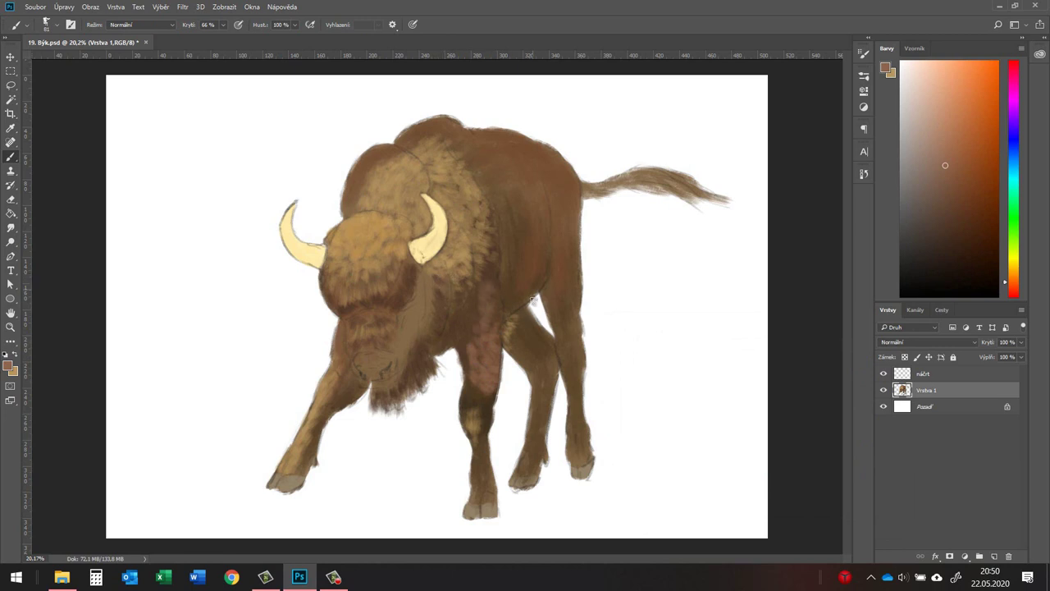
left_click_drag(527, 246, 525, 291)
left_click_drag(560, 246, 556, 273)
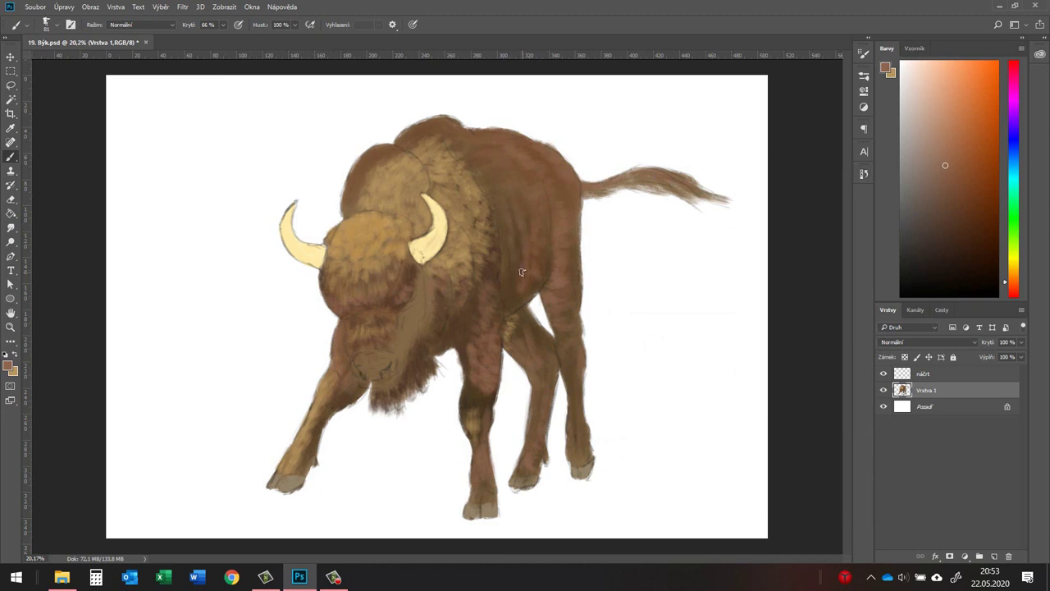
Shade the chest and left front leg with a darker brown
key("i")
left_click(9, 366)
left_click(671, 466)
key("Return")
key("b")
mouse_move(409, 312)
left_mouse_down()
mouse_move(410, 336)
mouse_move(429, 267)
mouse_move(447, 255)
left_mouse_up()
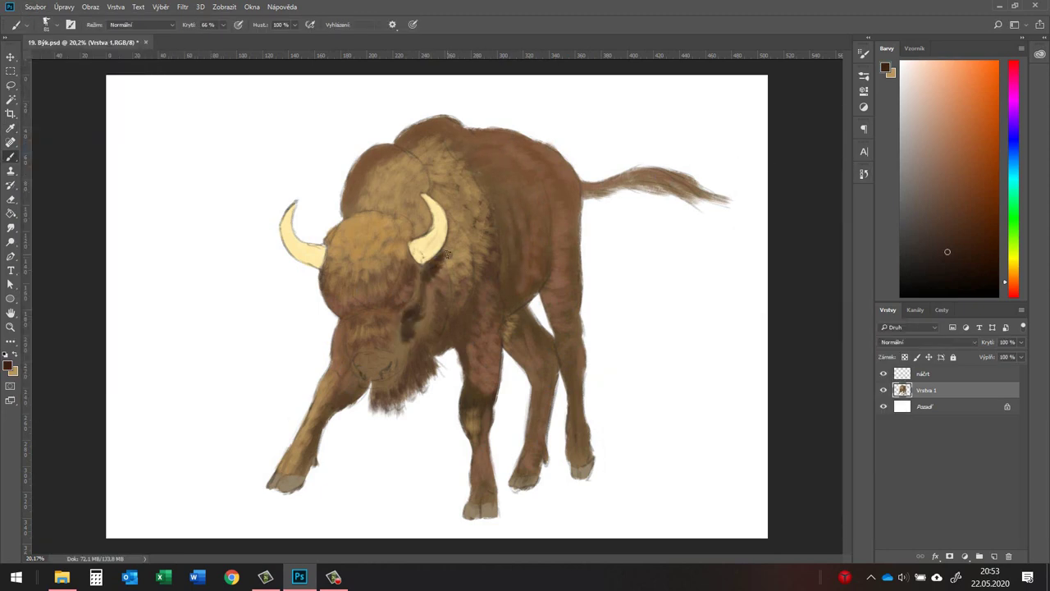
left_click_drag(405, 384, 420, 356)
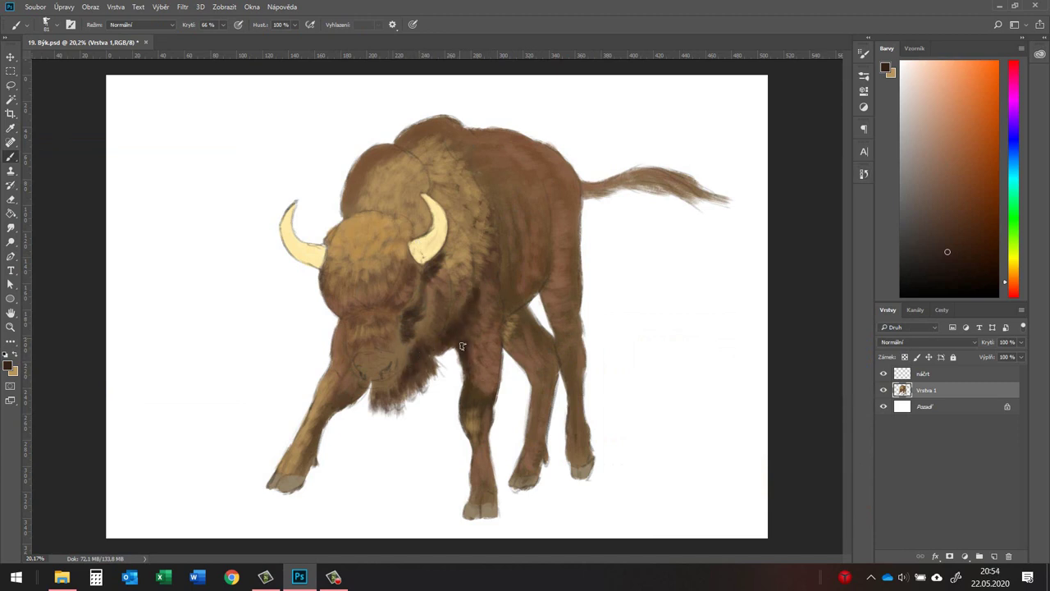
left_click_drag(337, 323, 352, 396)
left_click_drag(353, 359, 318, 429)
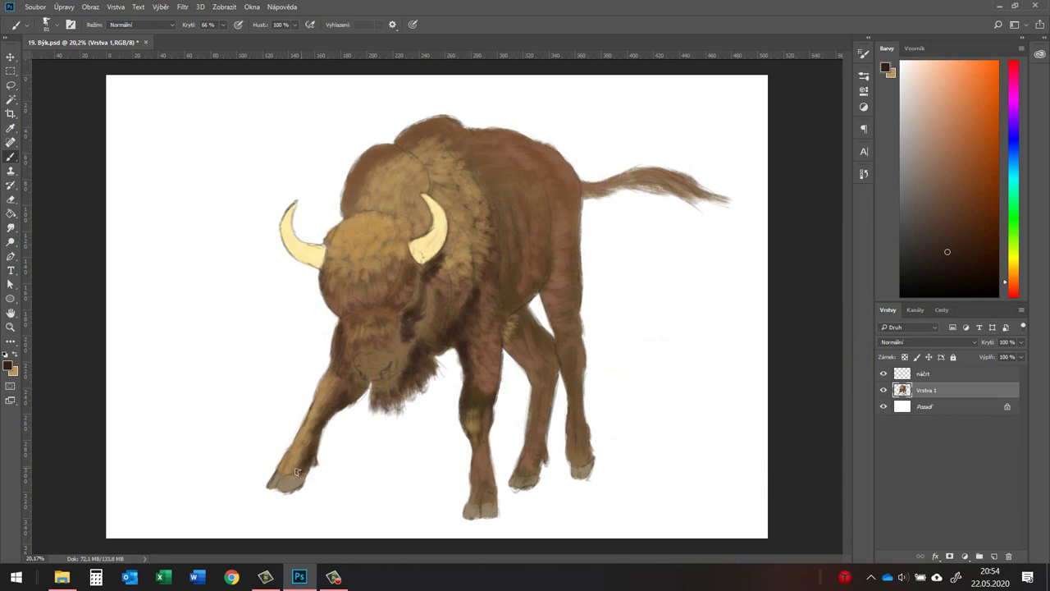
Zoom in, darken the muzzle, and set a size 17 brush at 100% opacity
scroll(420, 328, "up", 3)
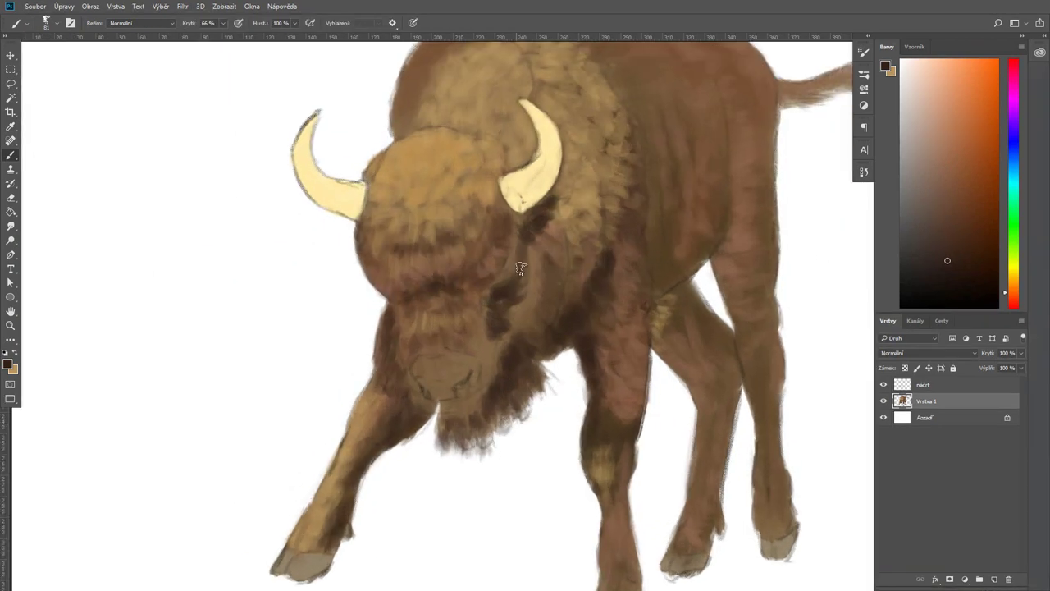
key("[")
key("[")
key("[")
key("[")
key("[")
left_click_drag(402, 359, 442, 343)
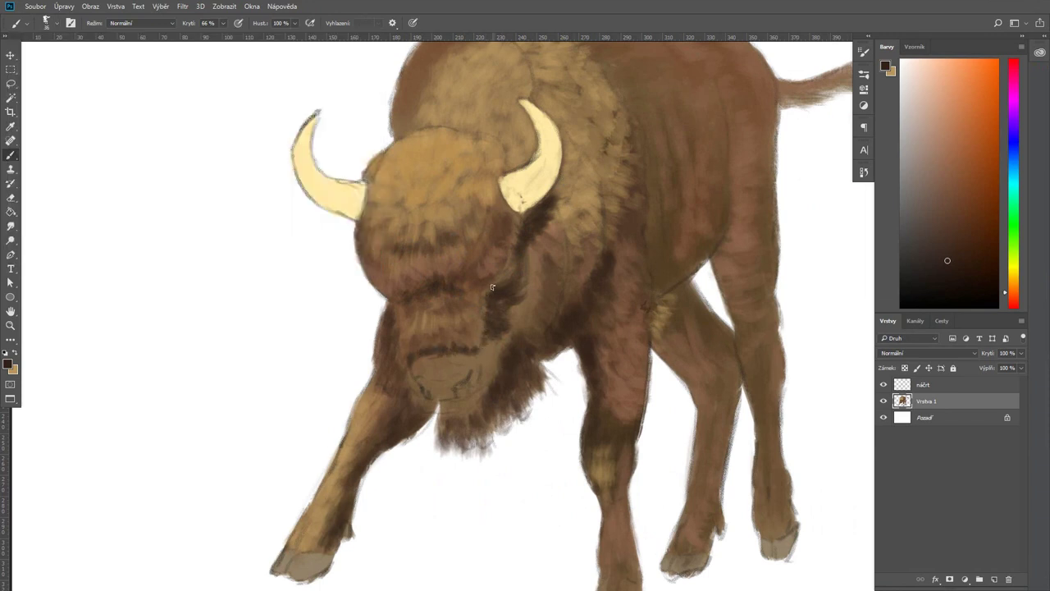
key("[")
key("[")
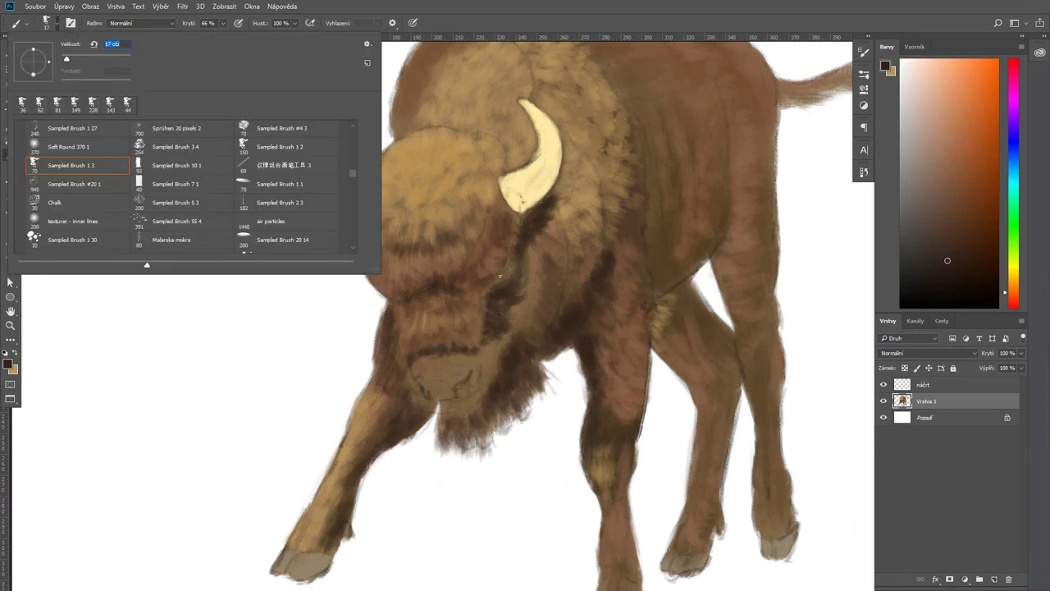
left_click(503, 268, "alt")
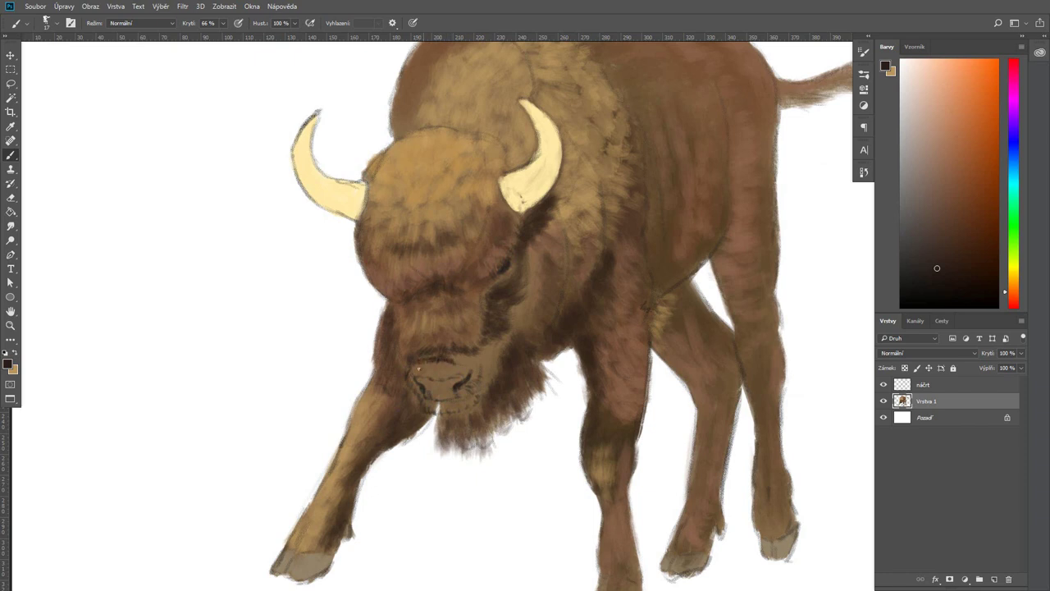
key("0")
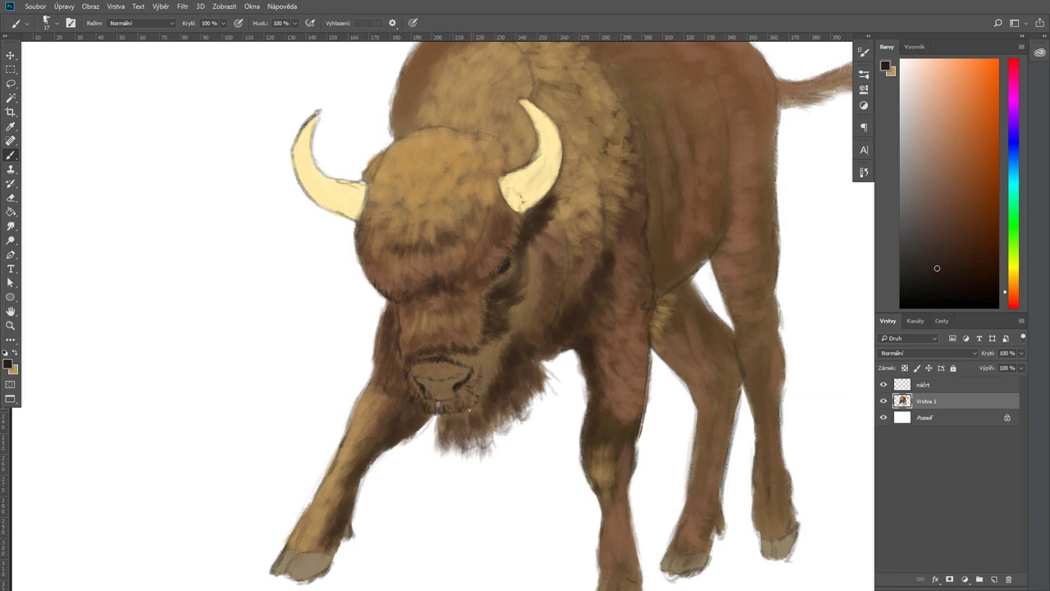
Paint dark hair strokes on the forehead and muzzle
left_click(466, 353, "alt")
mouse_move(456, 316)
left_mouse_down()
mouse_move(447, 346)
mouse_move(406, 352)
mouse_move(415, 347)
left_mouse_up()
mouse_move(476, 308)
left_mouse_down()
mouse_move(464, 348)
mouse_move(449, 325)
mouse_move(415, 323)
mouse_move(402, 341)
mouse_move(460, 369)
left_mouse_up()
Sample light tan from the nose and set dark brown as the alternate colour
left_click(422, 361, "alt")
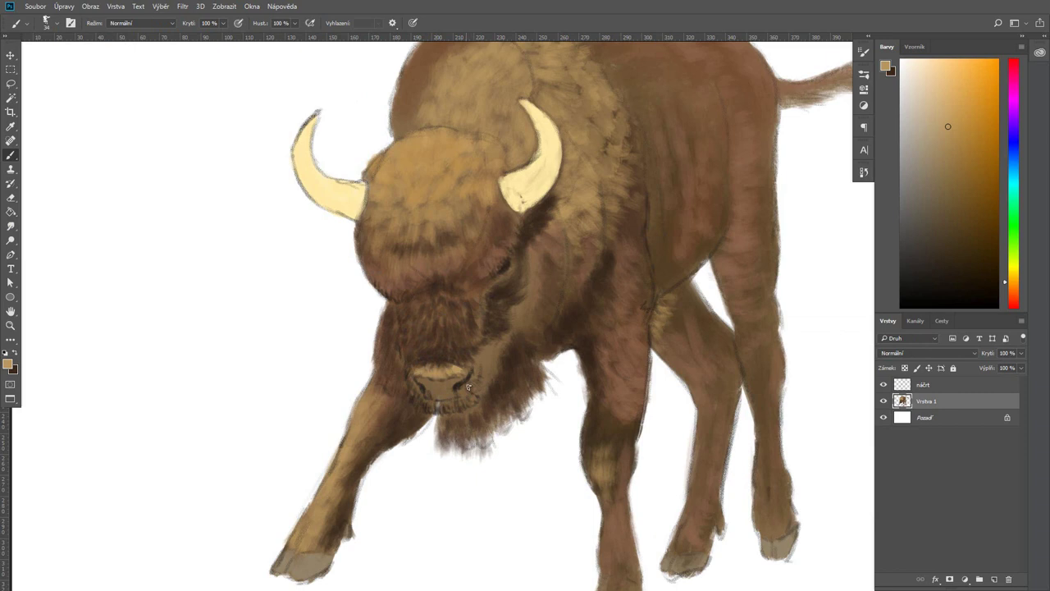
left_click(417, 373, "alt")
left_click(15, 352)
left_click(8, 364)
left_click(867, 350)
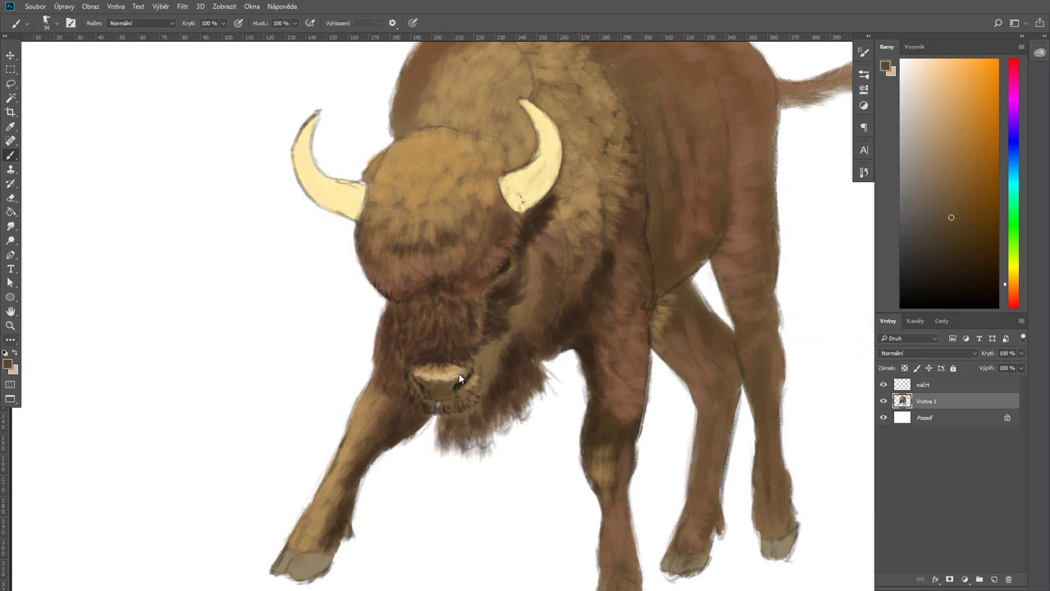
key("x")
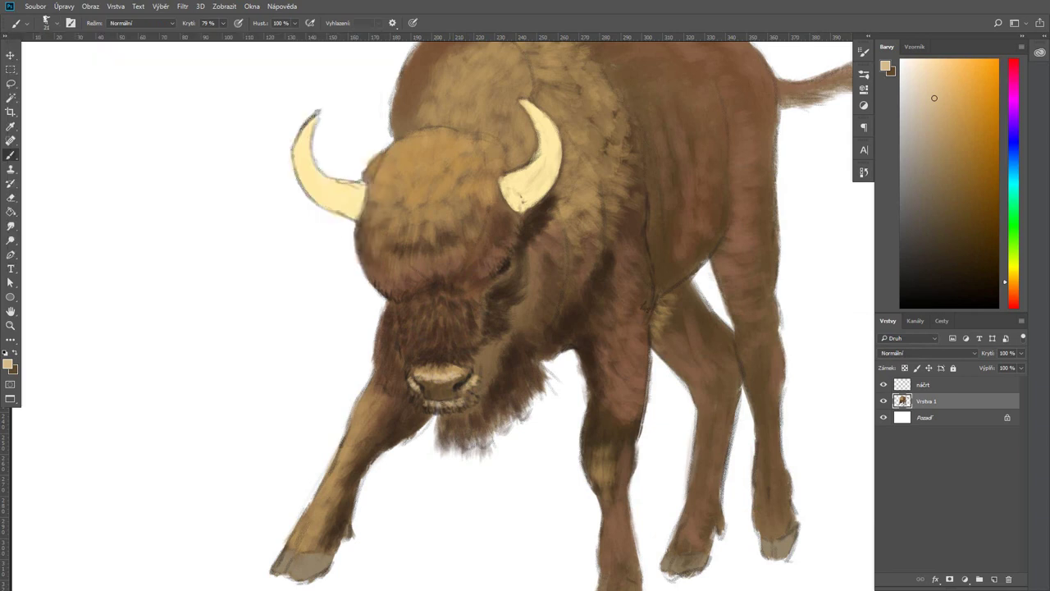
key("x")
Darken the beard edges, the beard beside the nose, and the neck and shoulder fur
left_click_drag(496, 390, 504, 417)
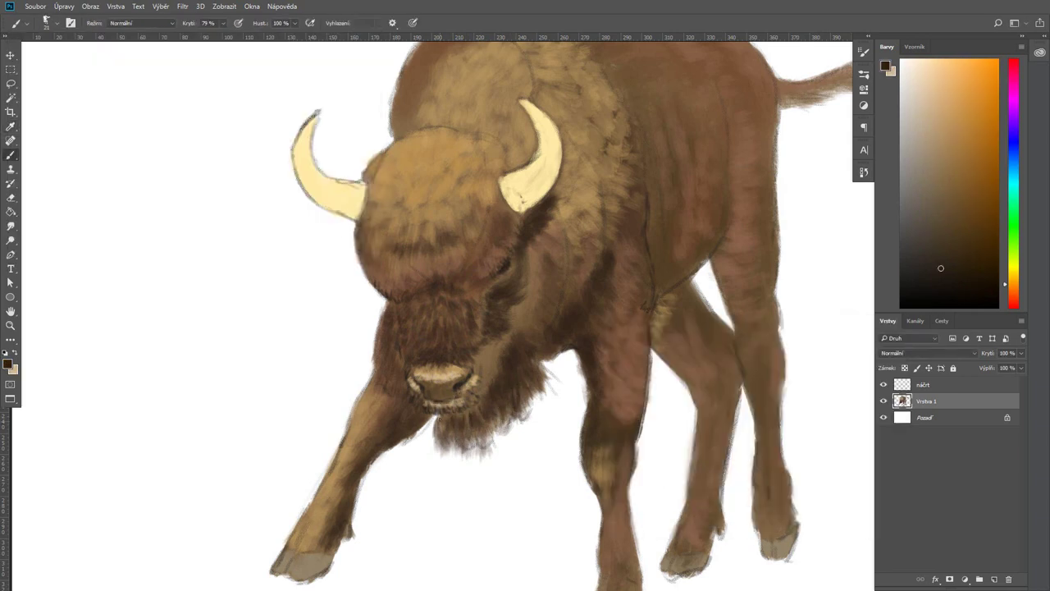
left_click_drag(437, 415, 463, 441)
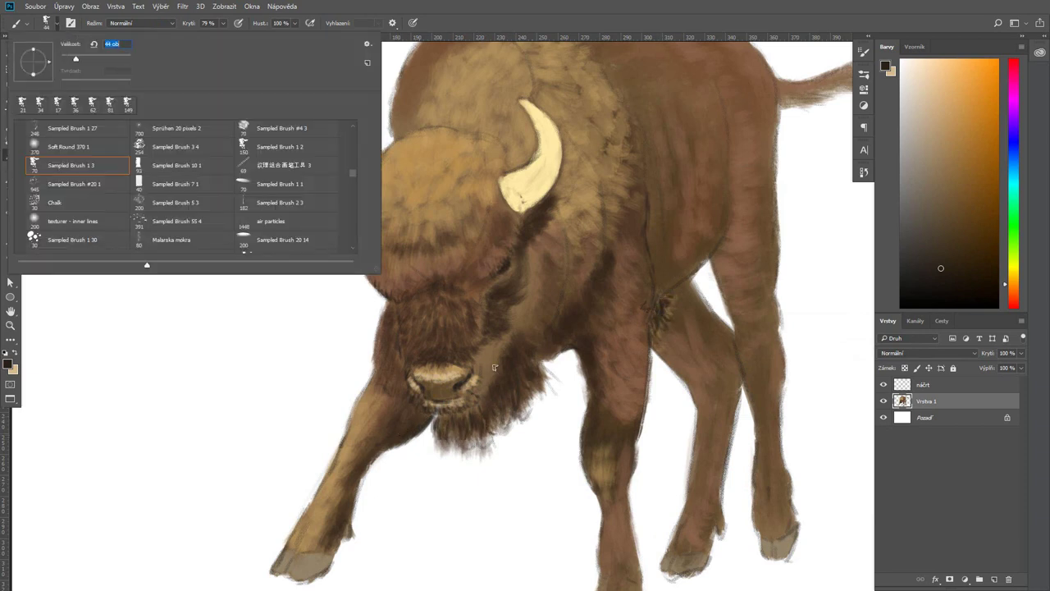
left_click(490, 369)
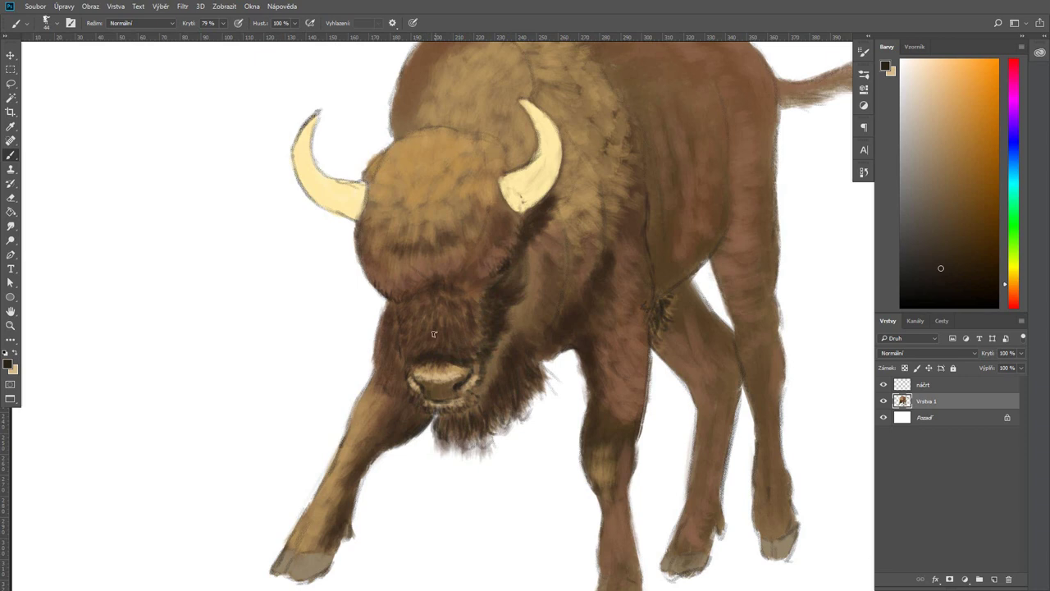
left_click(389, 374, "alt")
left_click(450, 340, "alt")
left_click(843, 348)
left_click_drag(523, 260, 508, 386)
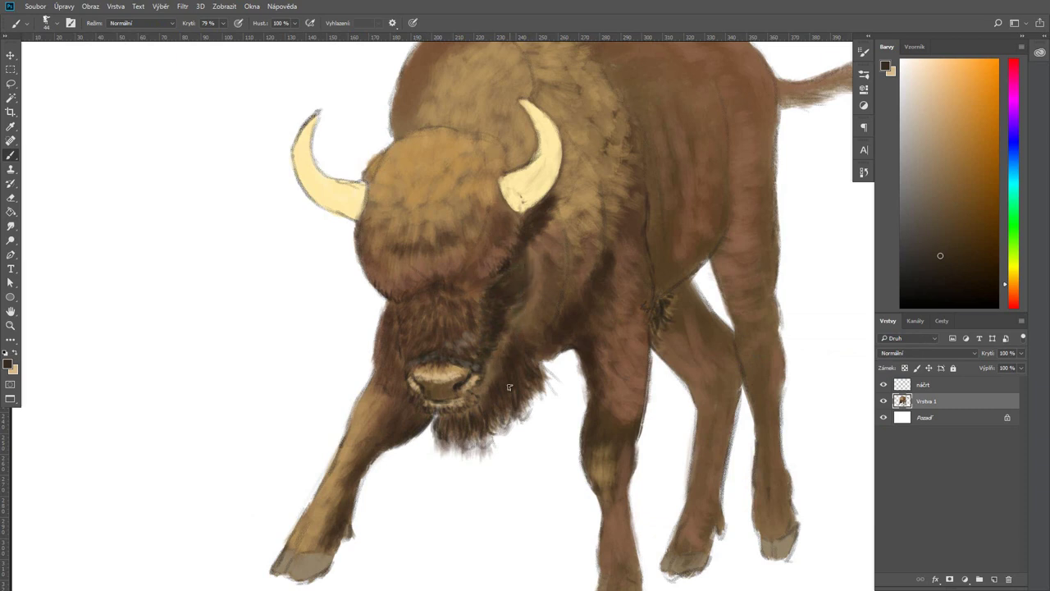
left_click_drag(490, 351, 481, 388)
mouse_move(540, 285)
left_mouse_down()
mouse_move(543, 234)
mouse_move(524, 330)
left_mouse_up()
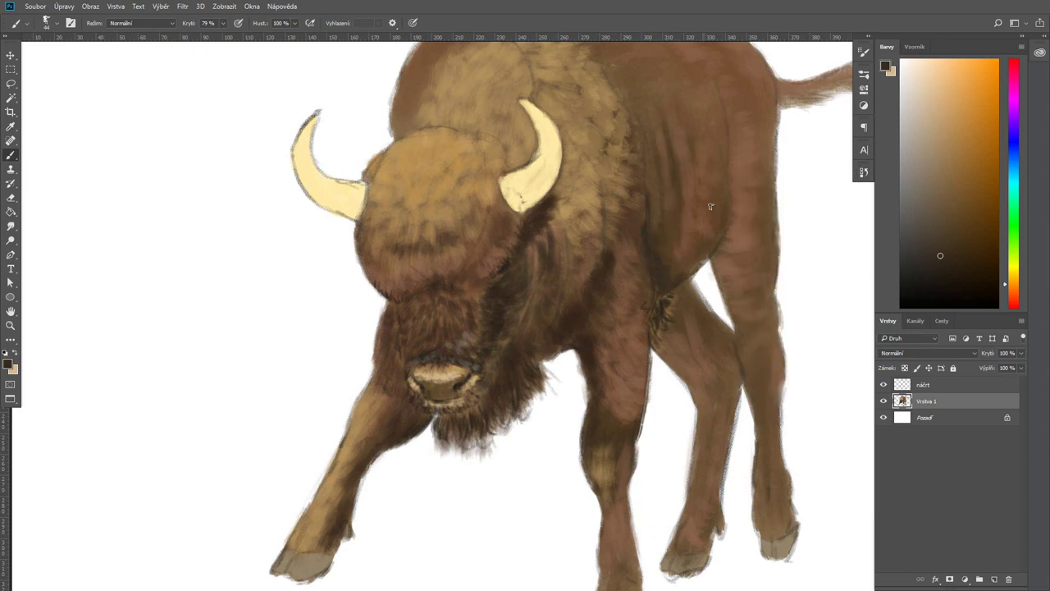
Add dark brown fur strokes to the lower head, below the right horn and along the hump
scroll(667, 283, "down", 1)
scroll(667, 283, "up", 1)
scroll(656, 364, "right", 2)
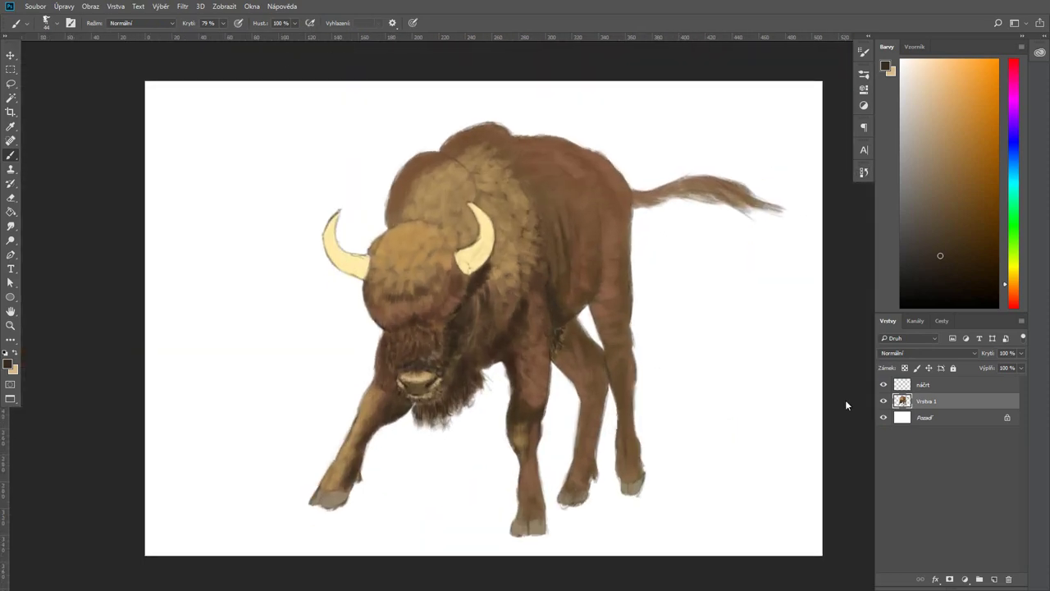
scroll(527, 326, "up", 1)
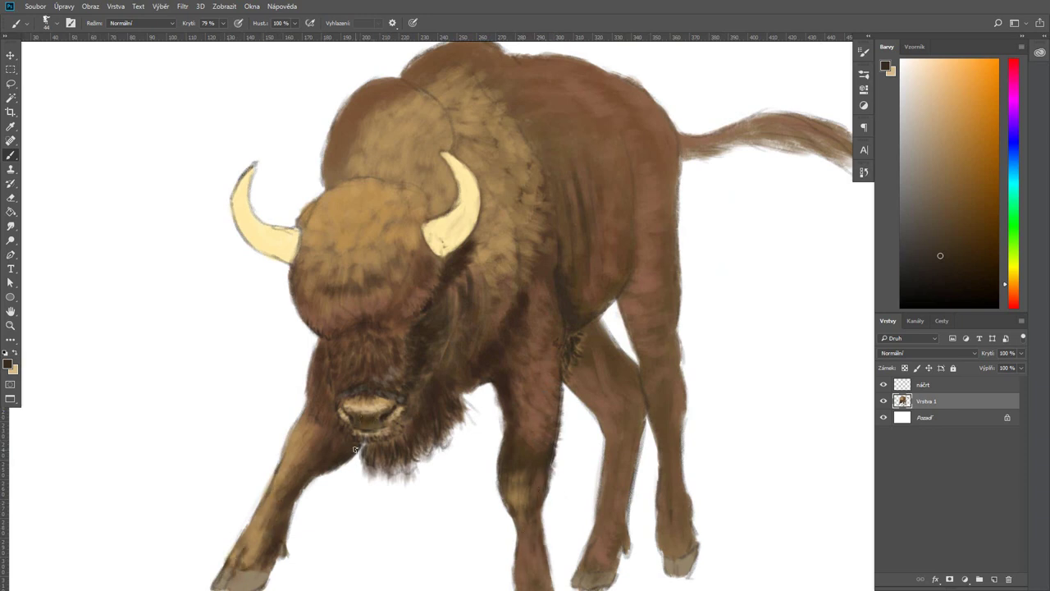
mouse_move(345, 310)
left_mouse_down()
mouse_move(320, 300)
mouse_move(349, 305)
left_mouse_up()
left_click_drag(406, 283, 412, 258)
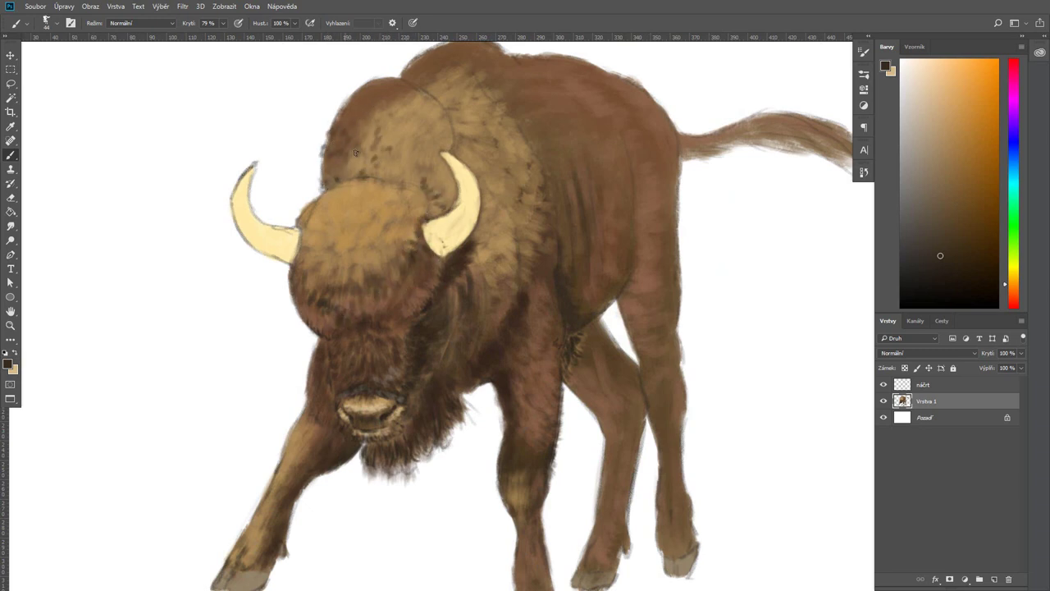
mouse_move(356, 152)
left_mouse_down()
mouse_move(411, 135)
mouse_move(384, 79)
left_mouse_up()
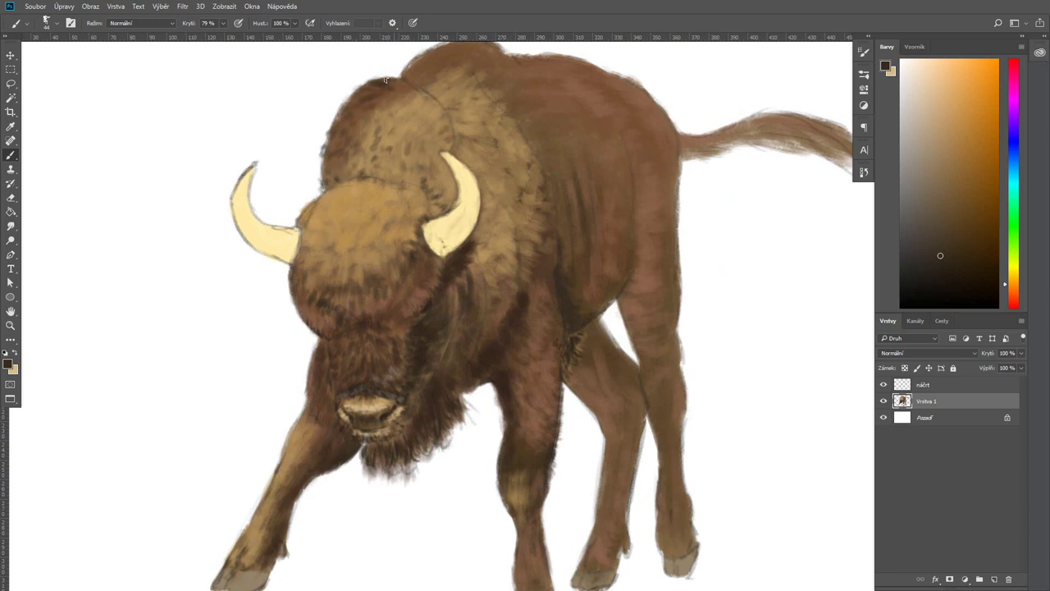
left_click_drag(511, 157, 500, 185)
left_click_drag(410, 86, 473, 81)
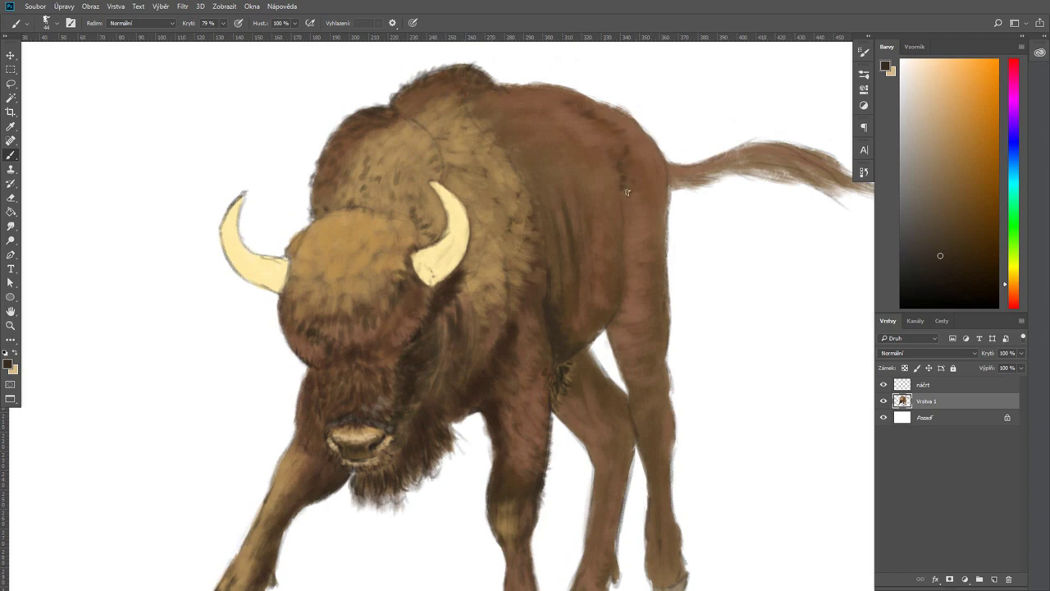
Darken the tail fur from base to tip and the crease and back of the hind leg
mouse_move(672, 178)
left_mouse_down()
mouse_move(743, 164)
mouse_move(705, 172)
mouse_move(832, 176)
left_mouse_up()
left_click_drag(739, 174, 846, 177)
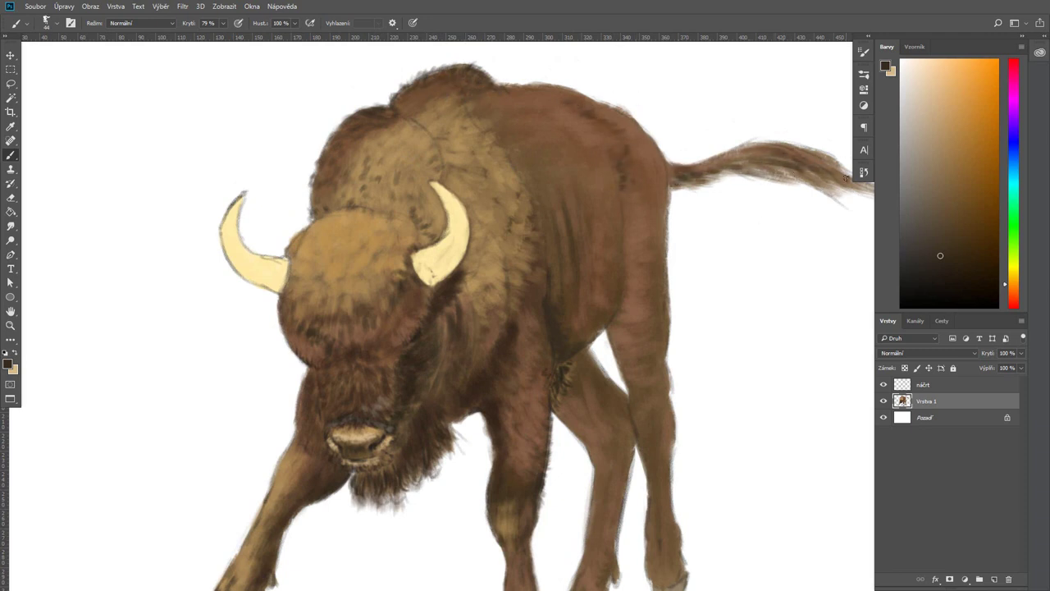
mouse_move(737, 149)
left_mouse_down()
mouse_move(806, 141)
mouse_move(845, 188)
left_mouse_up()
left_click_drag(631, 340, 610, 324)
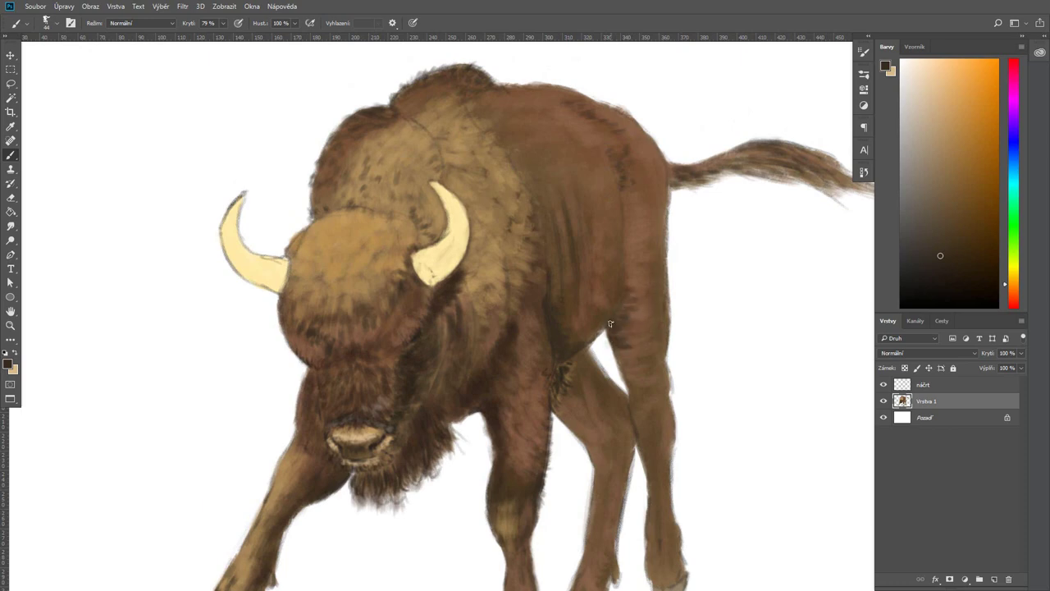
left_click_drag(656, 300, 661, 361)
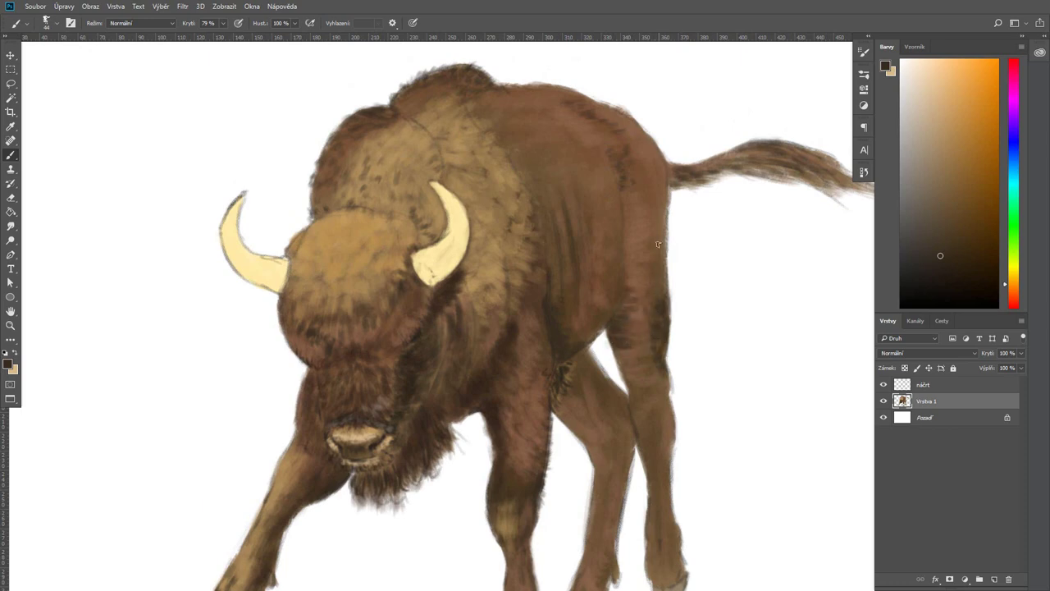
Pick lighter and darker browns in the Color panel and zoom out to the whole bison
scroll(658, 244, "down", 1)
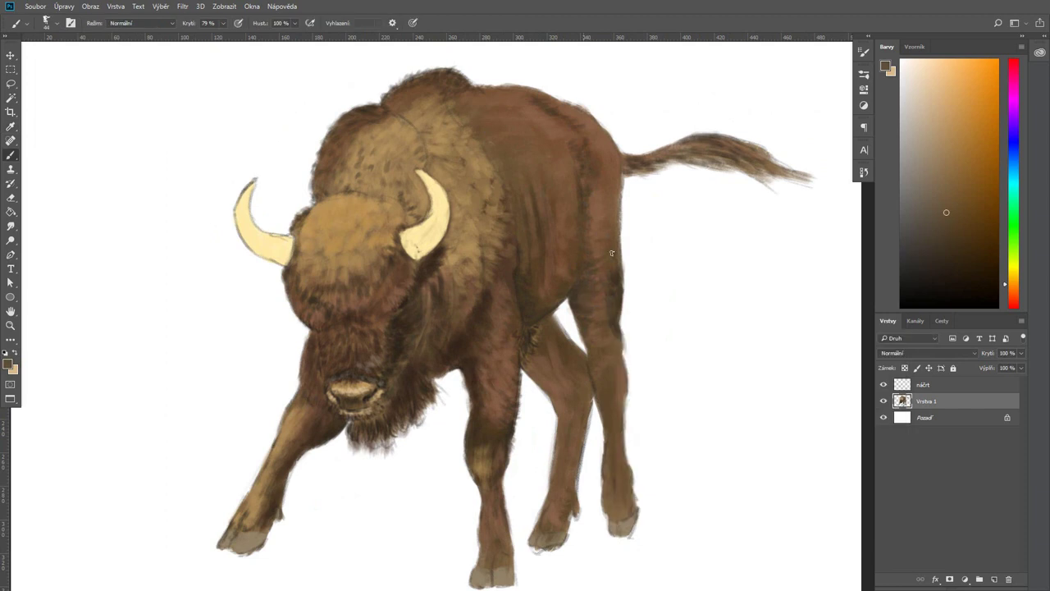
left_click(483, 112, "alt")
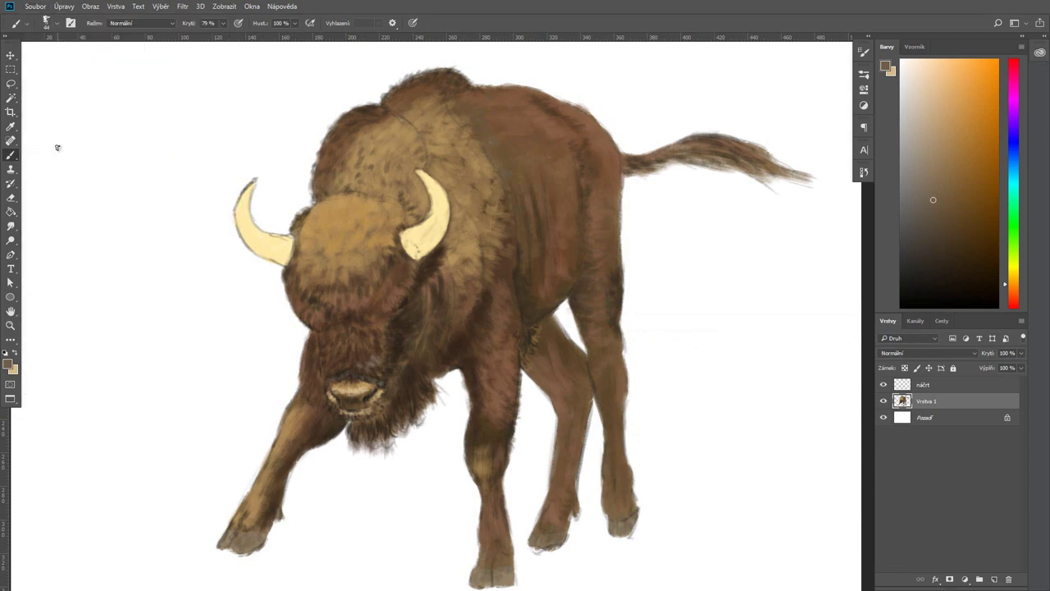
left_click(335, 236, "alt")
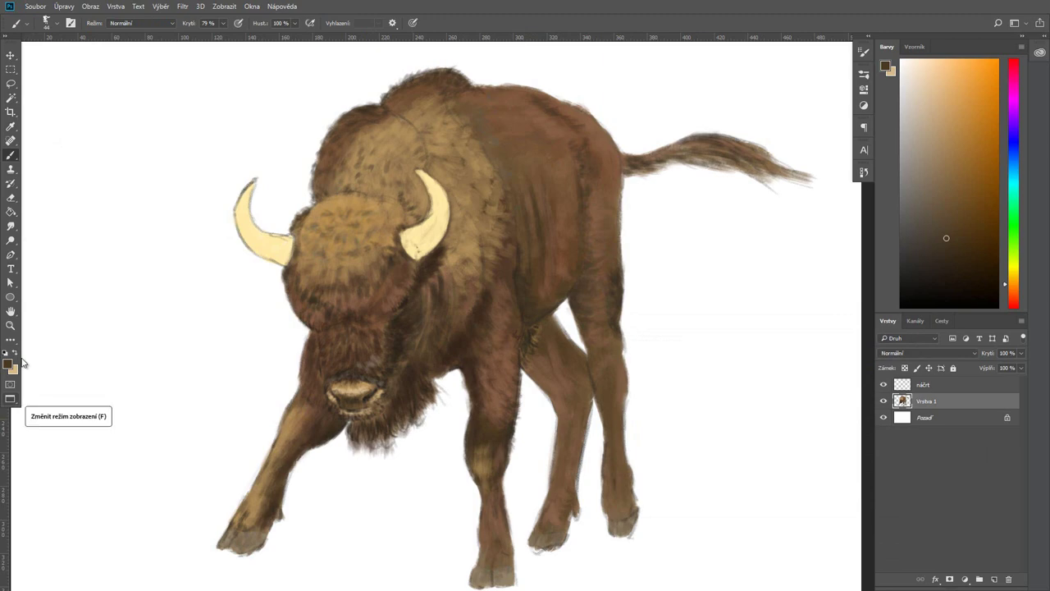
key("ctrl+minus")
Rename the bison layer to 'zubr základ' and add an empty layer beneath it
type("zubr základ")
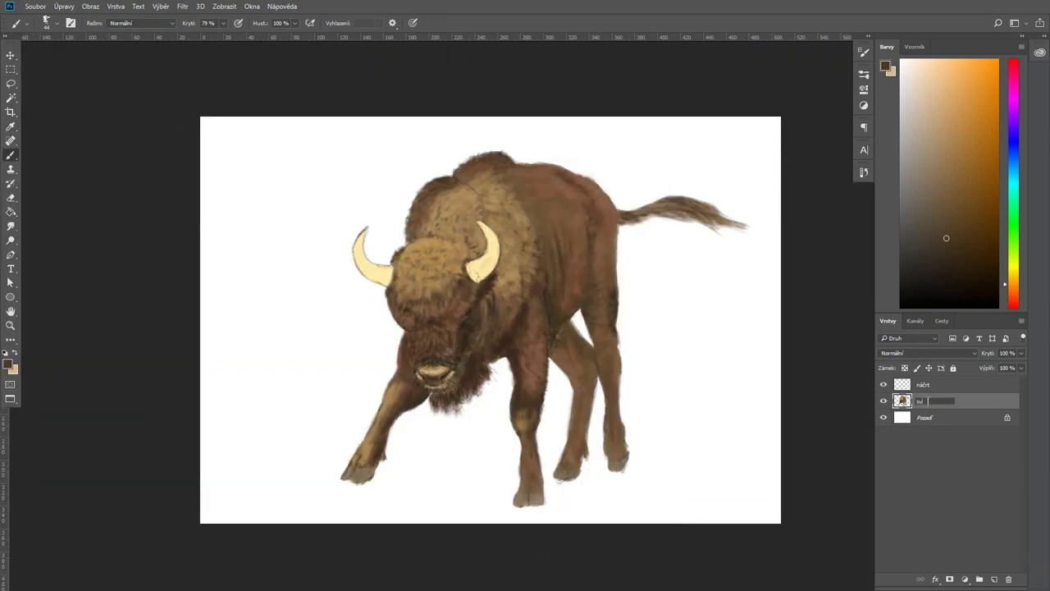
key("Return")
left_click(994, 578, "ctrl")
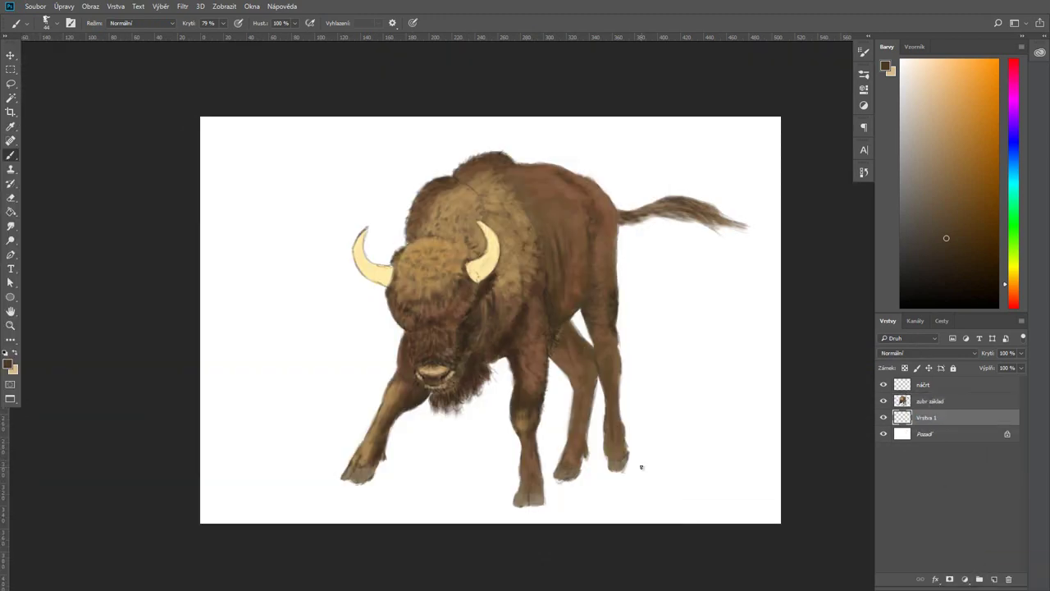
Paint a medium blue sky on the new layer with the brush at 100% opacity
left_click(764, 408)
left_click_drag(663, 413, 687, 394)
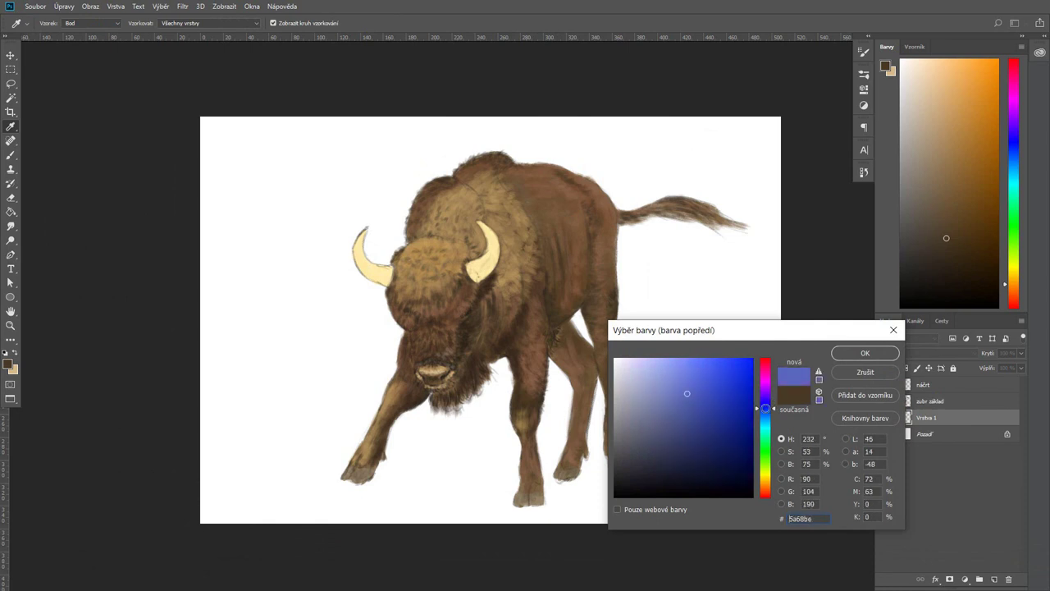
key("Return")
key("b")
left_click(221, 23)
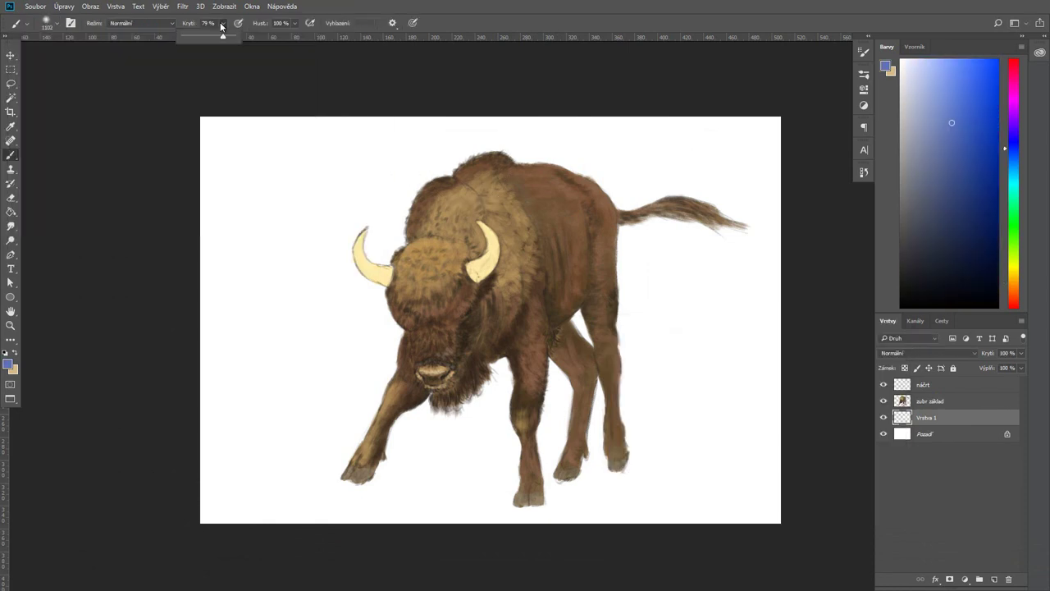
key("0")
mouse_move(722, 492)
left_mouse_down()
mouse_move(539, 106)
mouse_move(790, 375)
left_mouse_up()
Paint tan ground across the lower left of the background
left_click(886, 66)
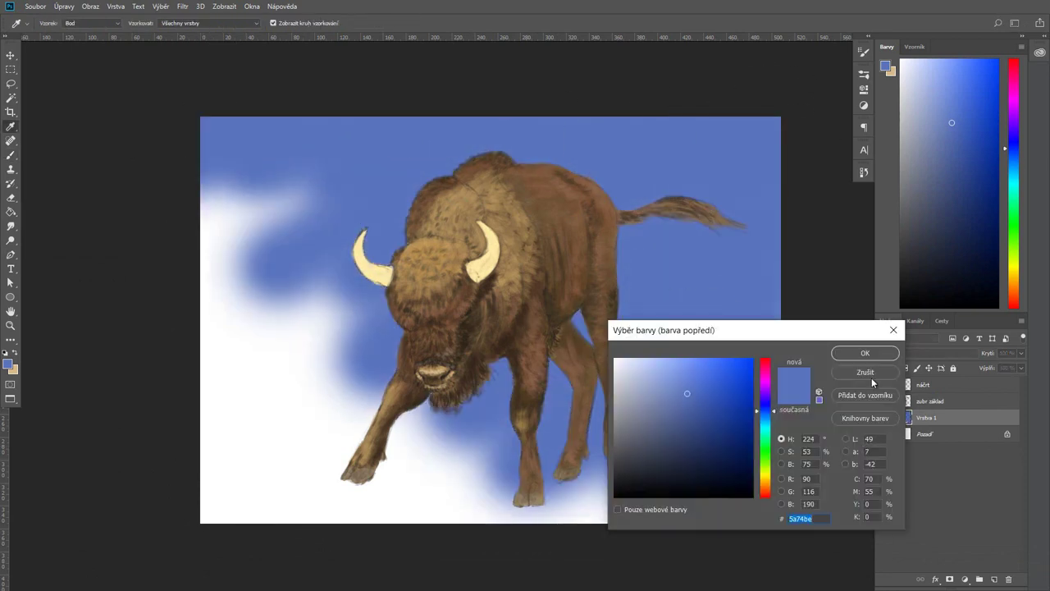
left_click(672, 386)
left_click(864, 351)
mouse_move(673, 492)
left_mouse_down()
mouse_move(162, 399)
mouse_move(669, 542)
left_mouse_up()
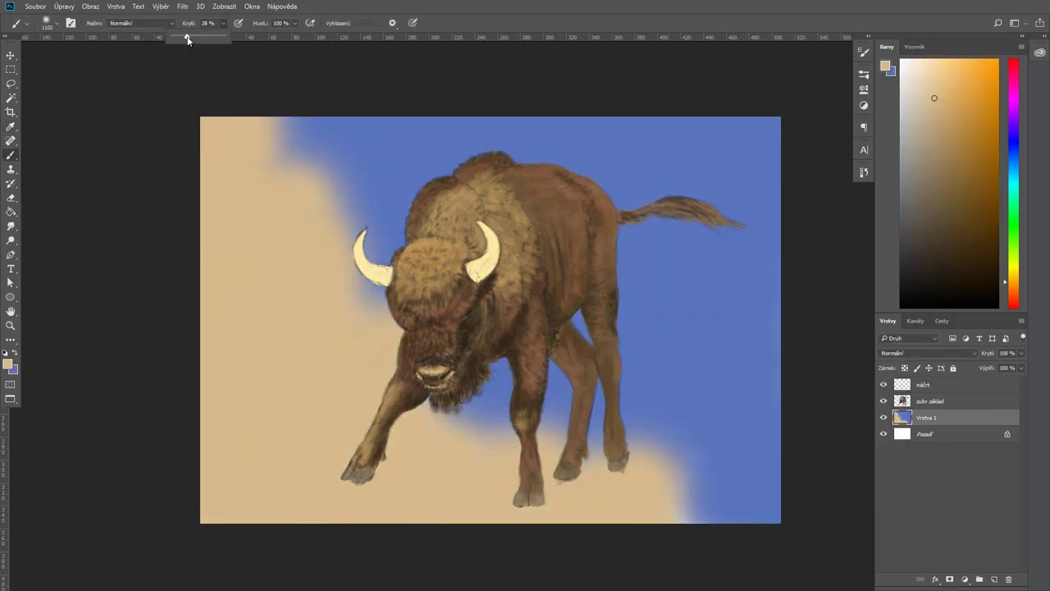
Sample the sky blue from the canvas and adjust it slightly darker
left_click(574, 148, "alt")
left_click(886, 66)
left_click(864, 353)
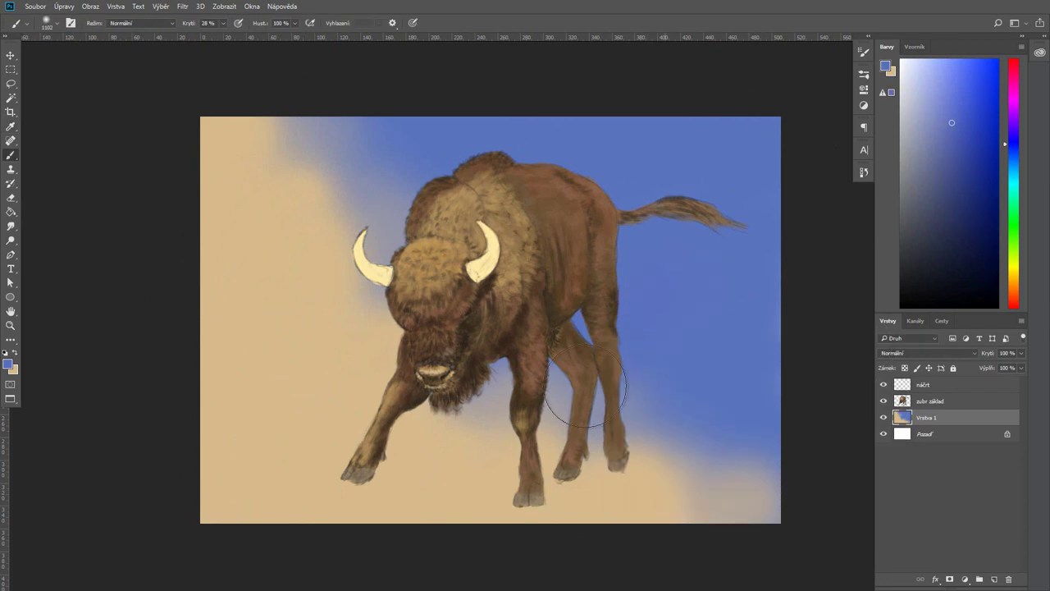
key("b")
left_click(8, 364)
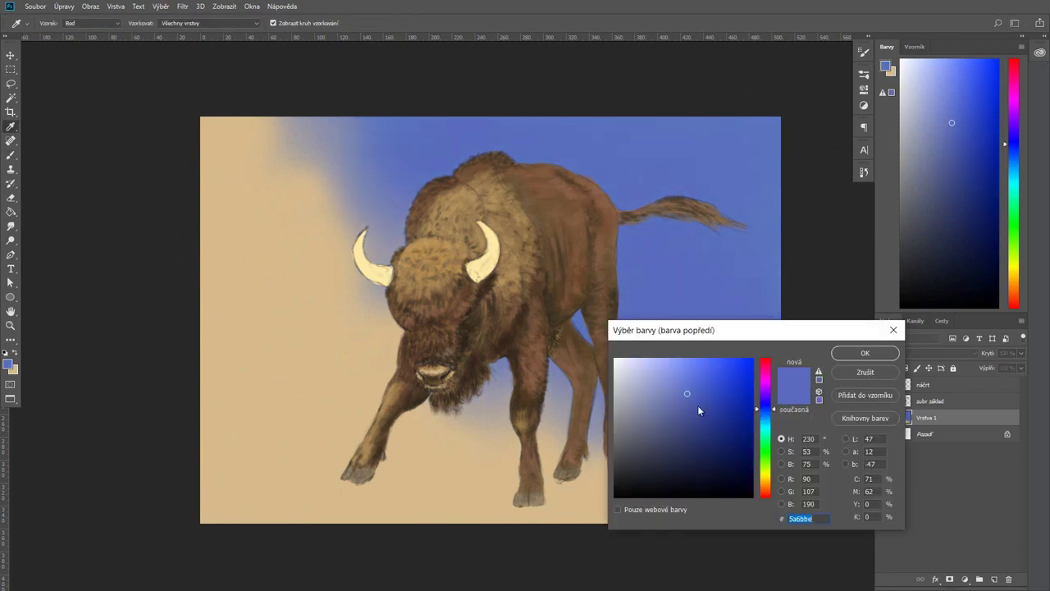
left_click_drag(761, 385, 761, 390)
left_click(864, 353)
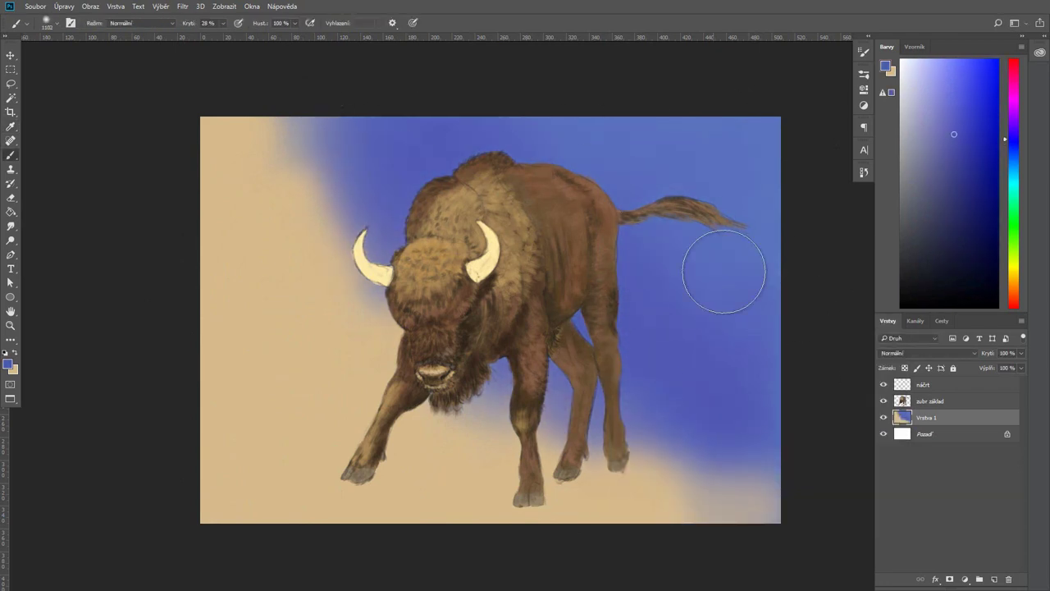
Paint brown dust across the lower left in darker brown #685230
left_click(8, 364)
left_click(450, 487)
left_click(689, 442)
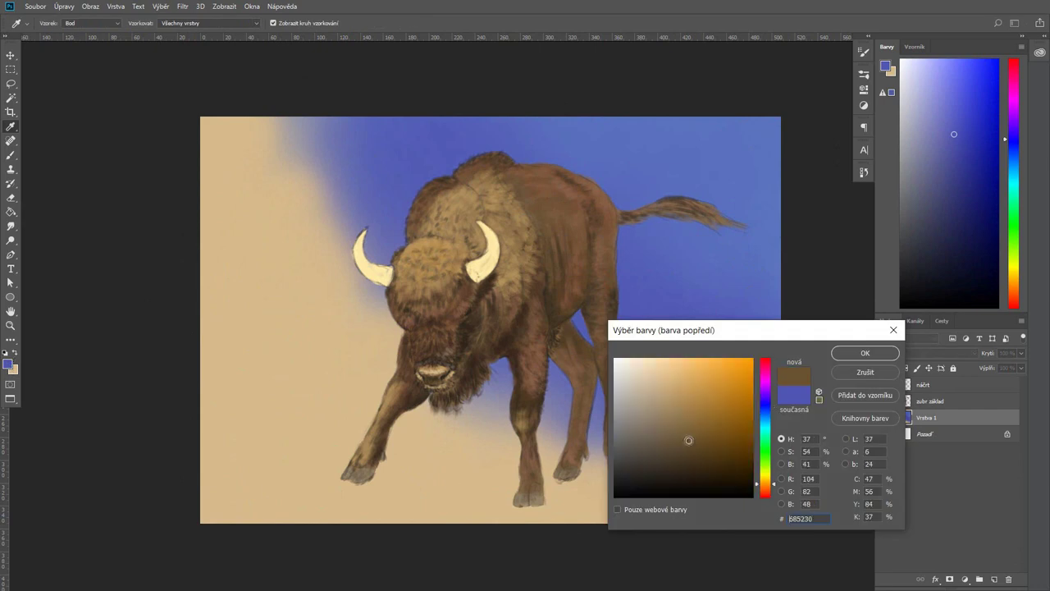
left_click(891, 353)
key("b")
mouse_move(246, 123)
left_mouse_down()
mouse_move(410, 457)
mouse_move(521, 504)
mouse_move(268, 404)
left_mouse_up()
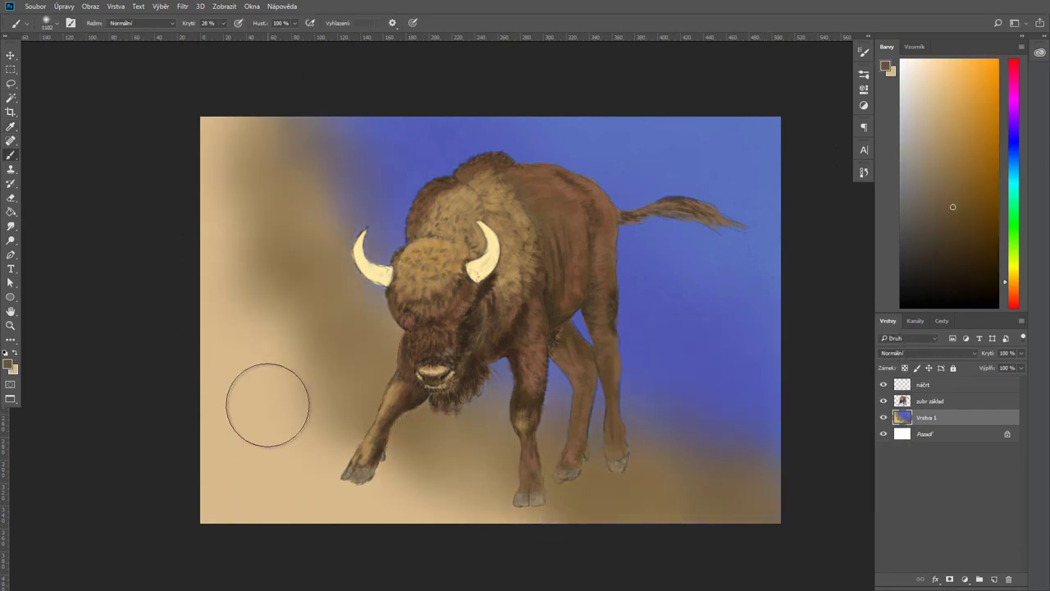
Paint light tan haze over the sky to the right of the bison
left_click(268, 404, "alt")
left_click_drag(686, 258, 722, 426)
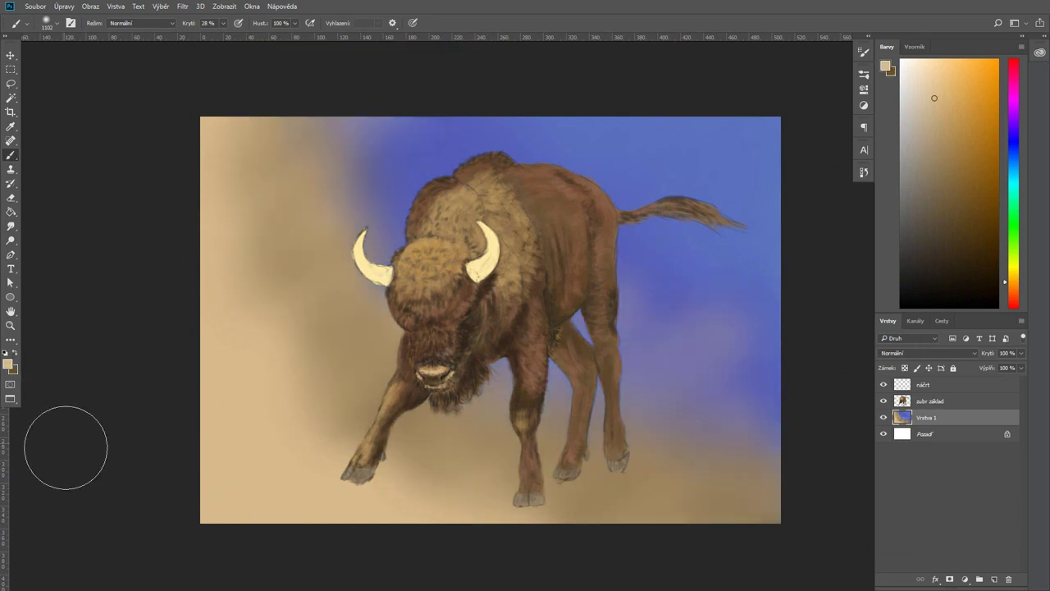
right_click(807, 289)
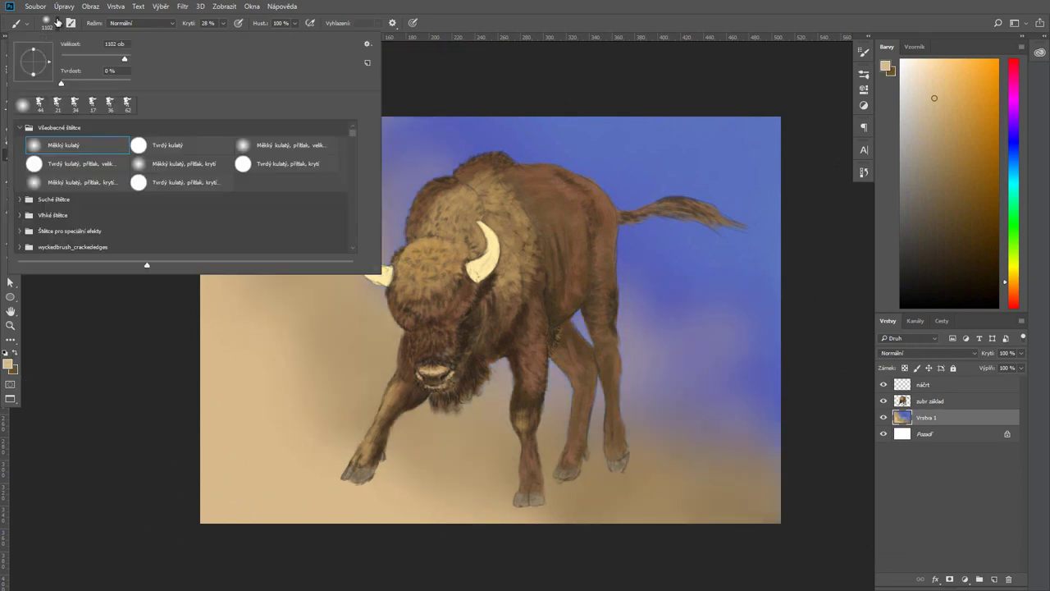
Add a new layer and paint dark brown dust around the bison's legs
key("ctrl+shift+alt+n")
key("i")
left_click(385, 385)
left_click(887, 69)
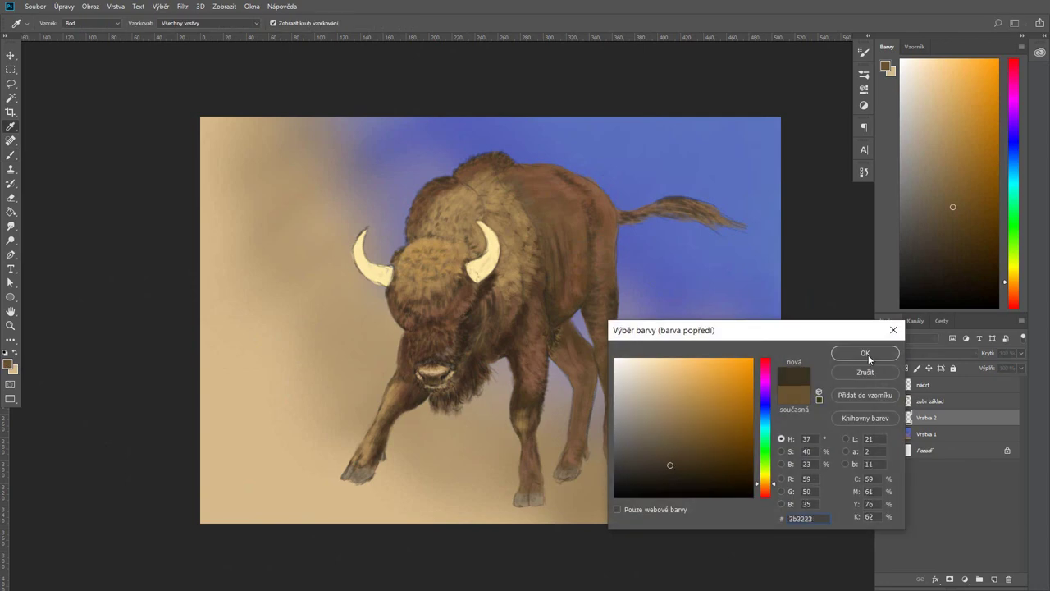
left_click(866, 353)
key("b")
left_click_drag(265, 394, 770, 464)
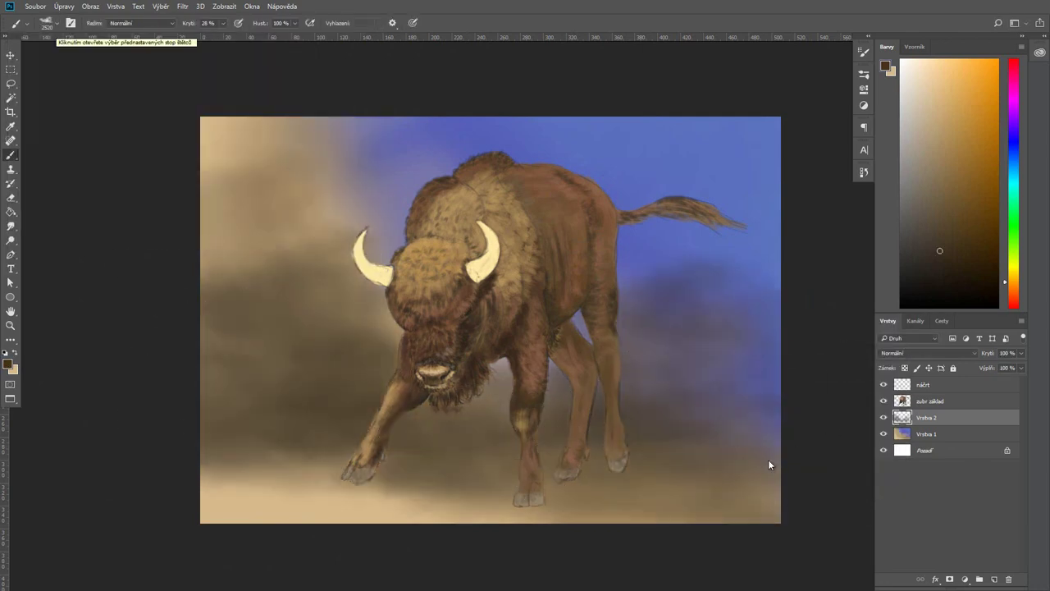
Paint billowing dust with fog brushes and name the backdrop layers background základ 1 and 2
left_click(57, 25)
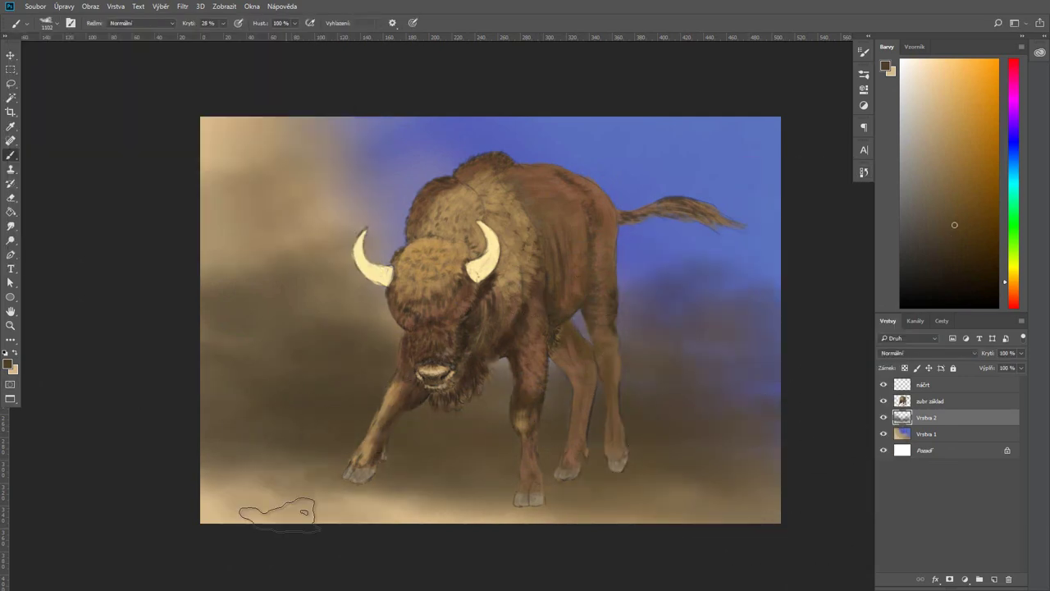
right_click(383, 393)
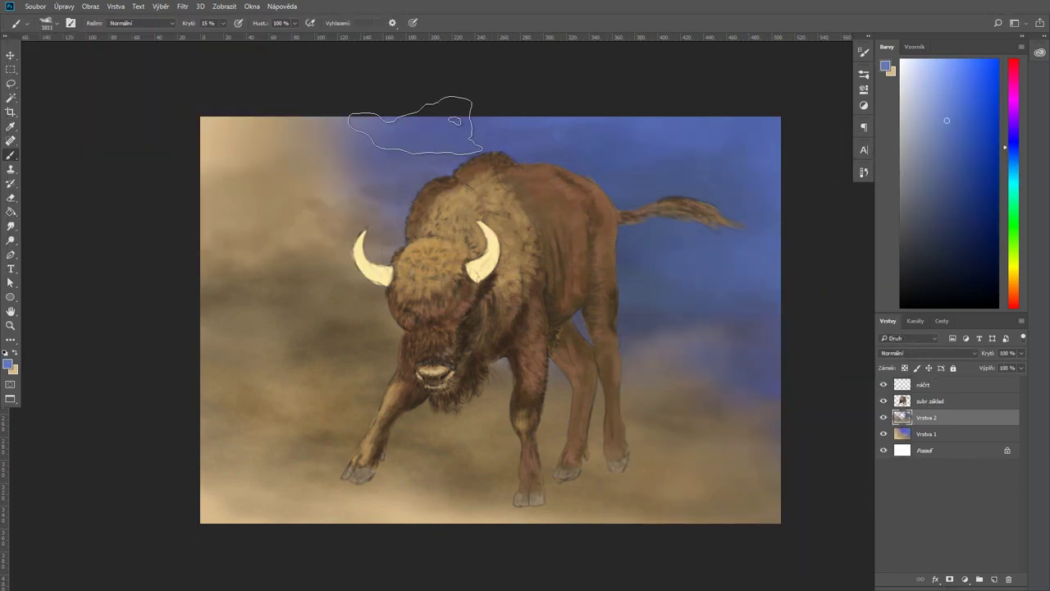
left_click(936, 437)
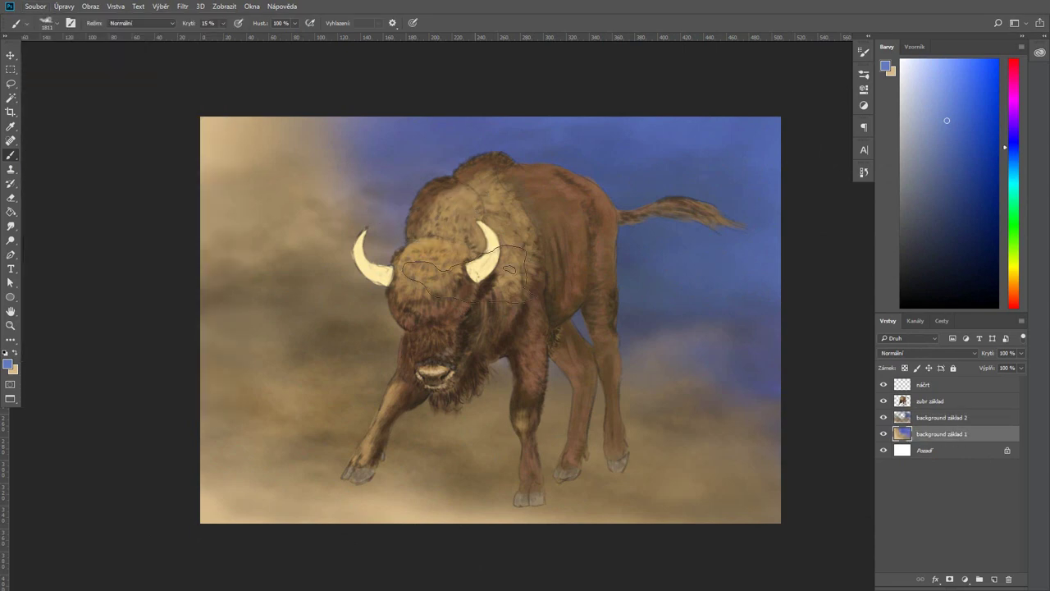
Add a Multiply layer on top with a pastel brush, darker colour and 100% opacity
left_click(994, 580)
left_click(927, 352)
left_click(910, 394)
left_click(47, 22)
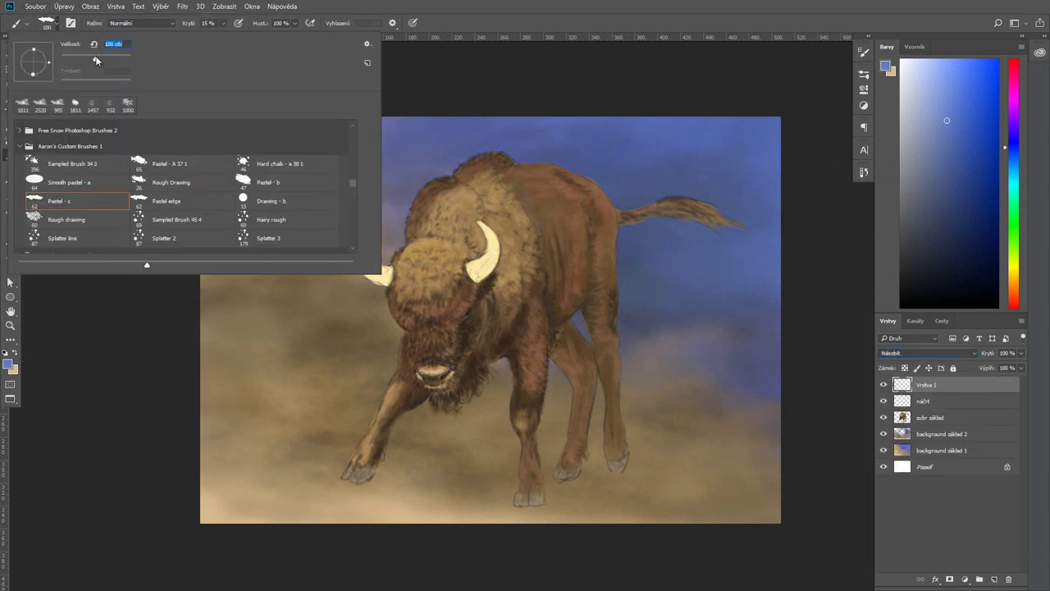
left_click(8, 365)
left_click(870, 352)
scroll(774, 347, "up", 1)
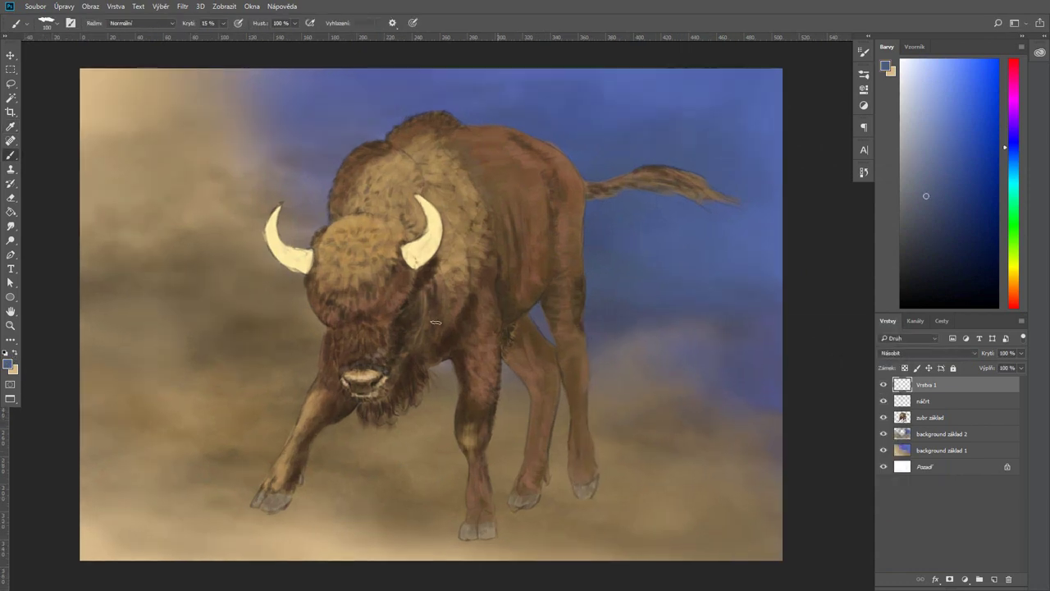
key("0")
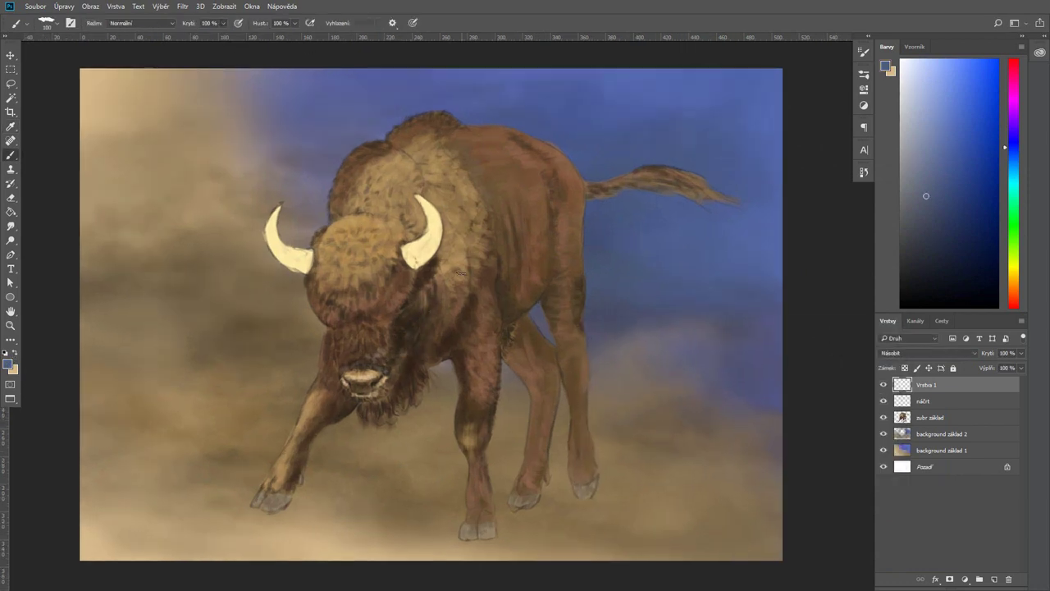
Switch to a different brush, size 146, with opacity lowered to 30%
left_click(46, 22)
left_click(74, 136)
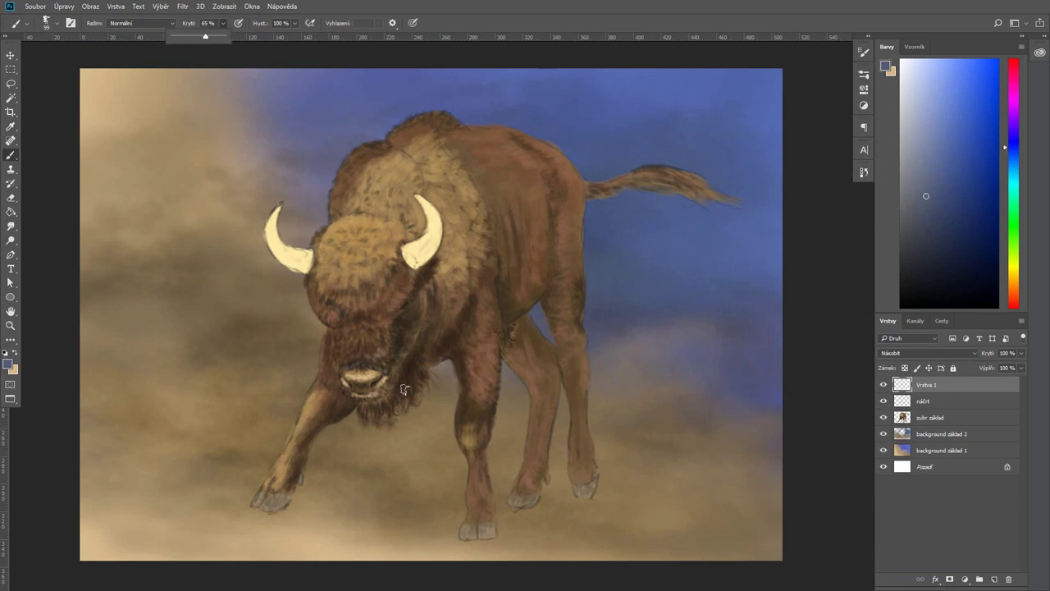
scroll(403, 386, "up", 1)
key("6")
key("5")
key("4")
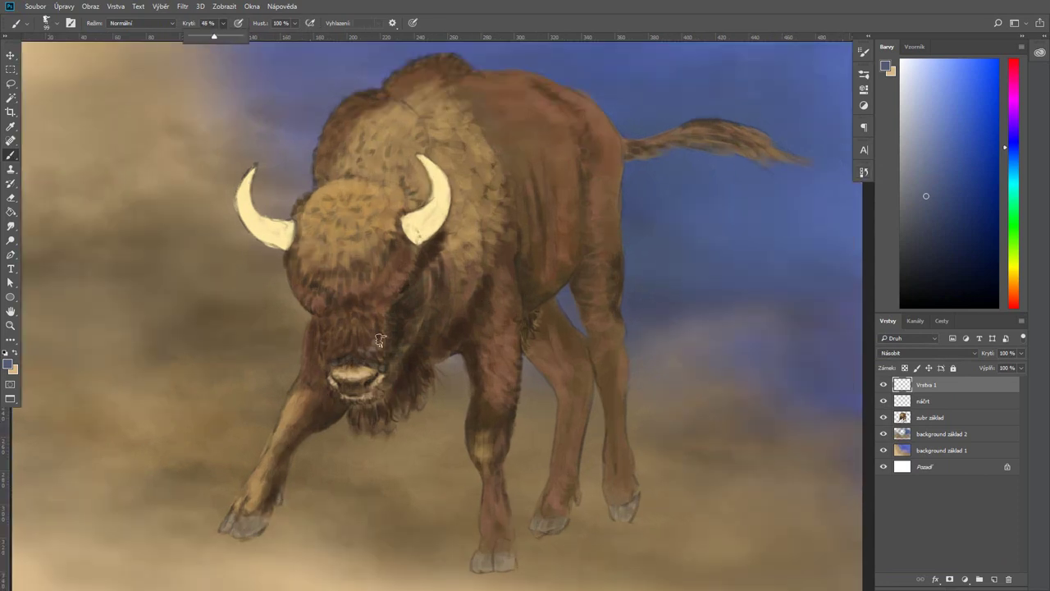
key("8")
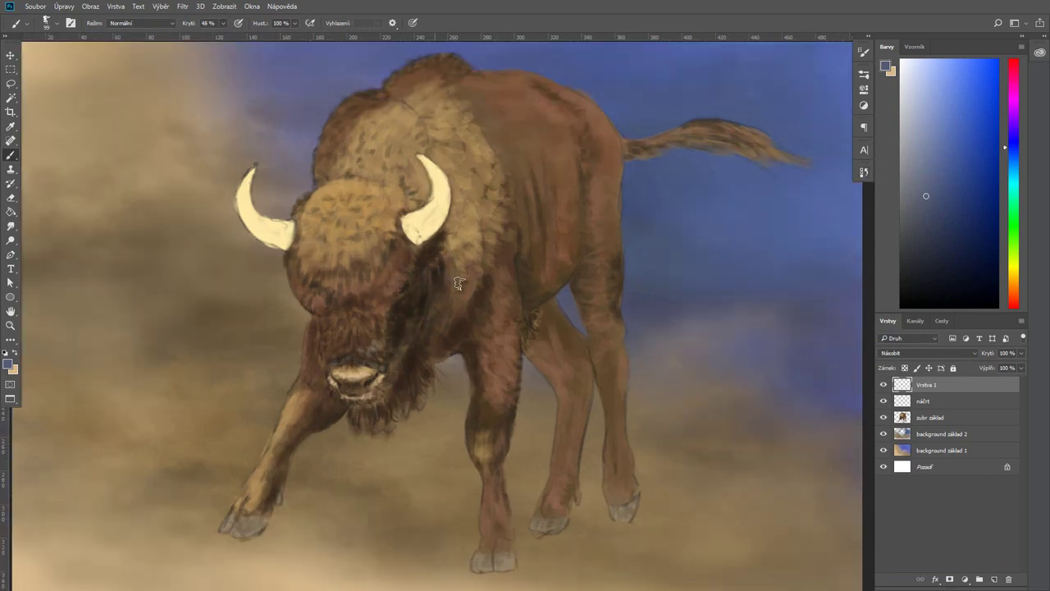
key("ctrl+alt+z")
left_click(56, 23)
key("Escape")
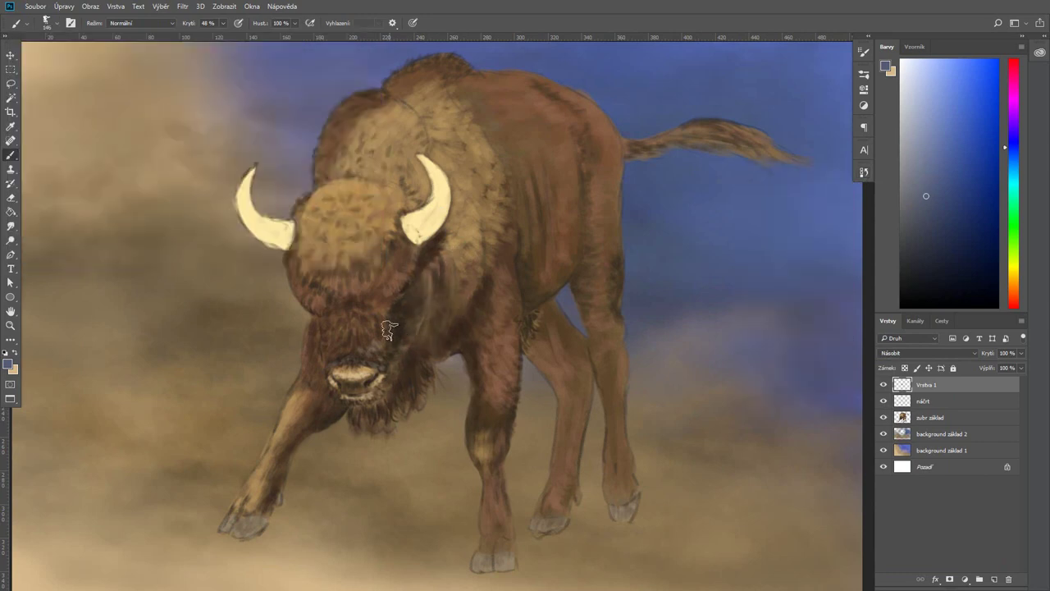
key("super")
key("Escape")
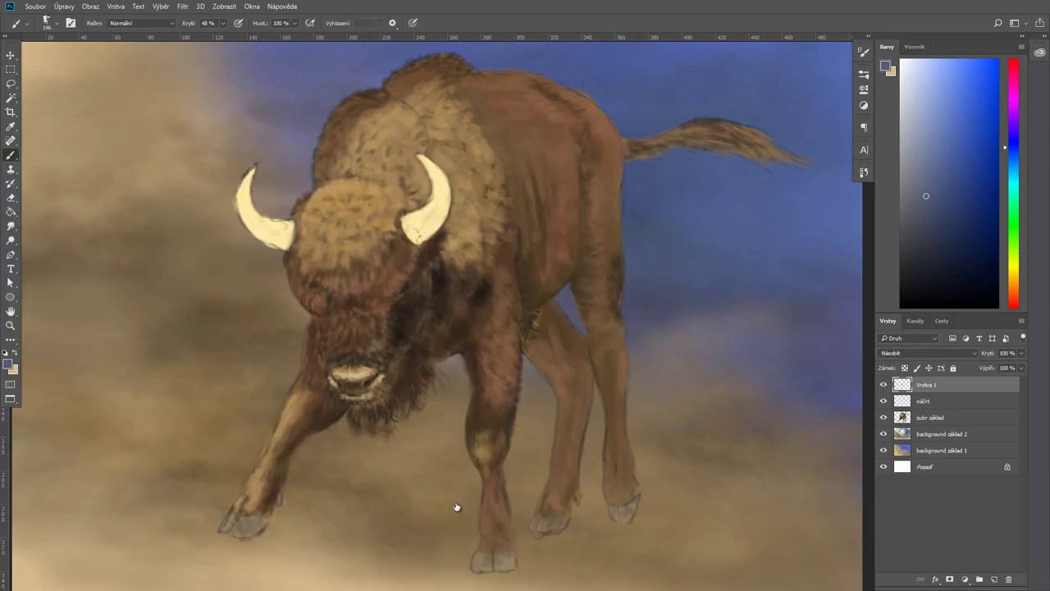
key("3")
Darken the bison's front leg, neck and chest on the Multiply layer
left_click_drag(488, 525, 514, 365)
key("ctrl+z")
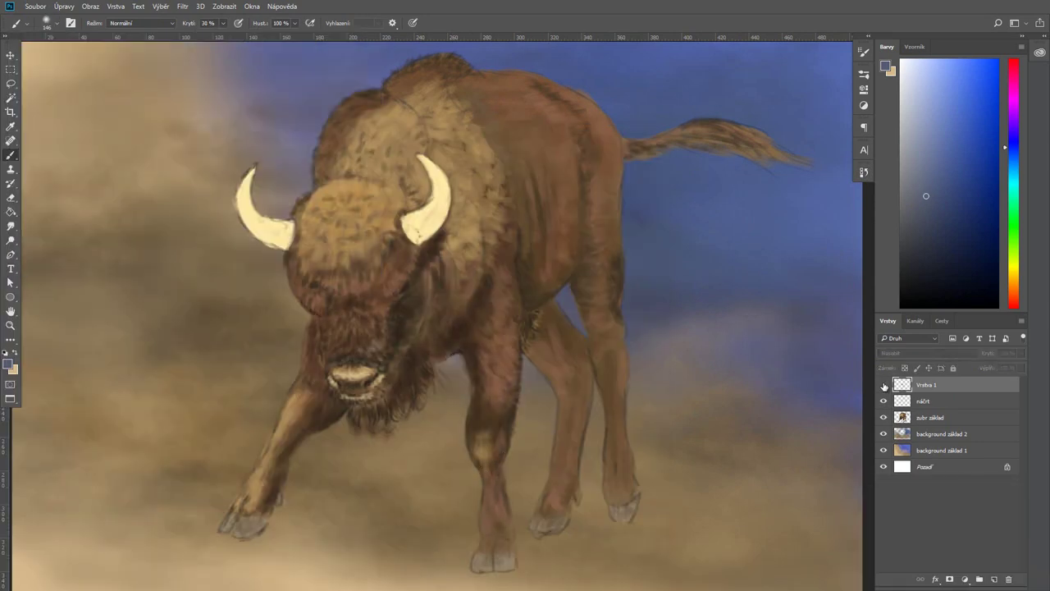
key("ctrl+z")
mouse_move(426, 270)
left_mouse_down()
mouse_move(385, 328)
mouse_move(464, 343)
mouse_move(464, 275)
mouse_move(502, 262)
mouse_move(509, 328)
mouse_move(482, 292)
left_mouse_up()
Shade along the bison's rear leg edge at 17% brush opacity
scroll(481, 292, "down", 1)
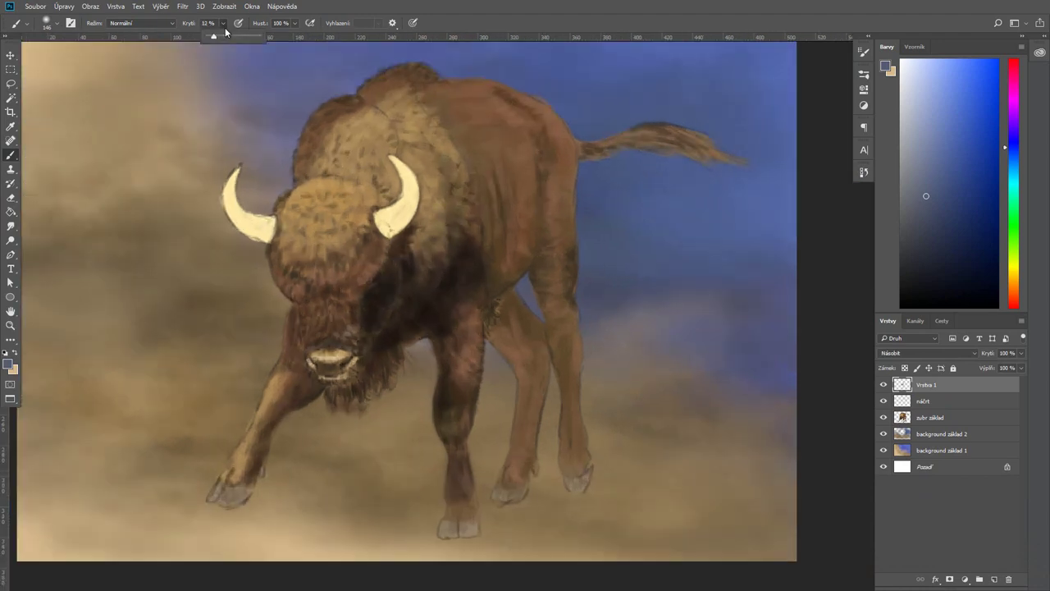
key("1")
key("7")
left_click_drag(546, 184, 546, 320)
left_click_drag(550, 270, 541, 326)
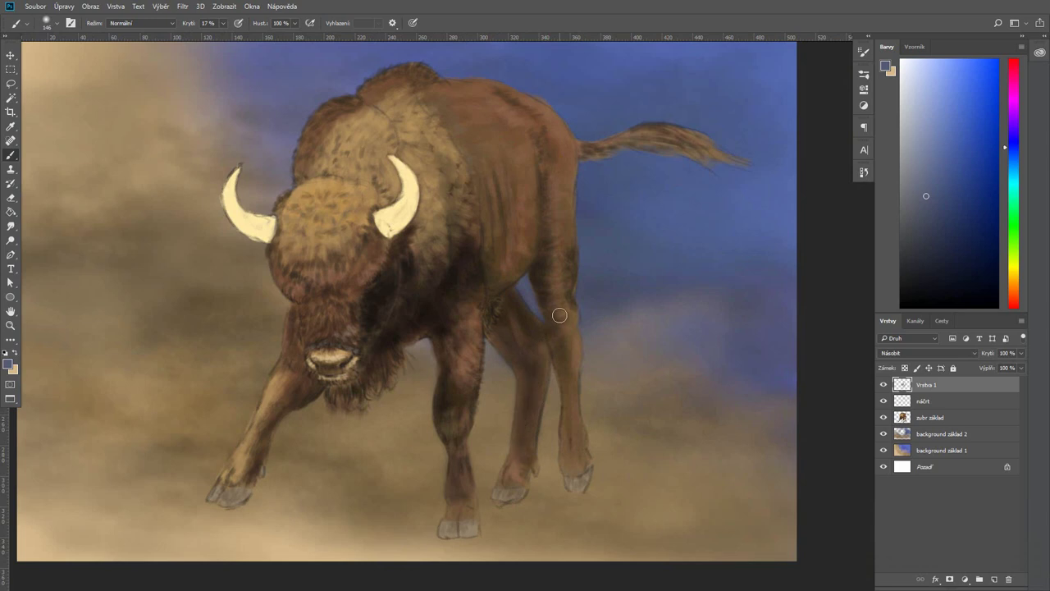
scroll(539, 346, "down", 2)
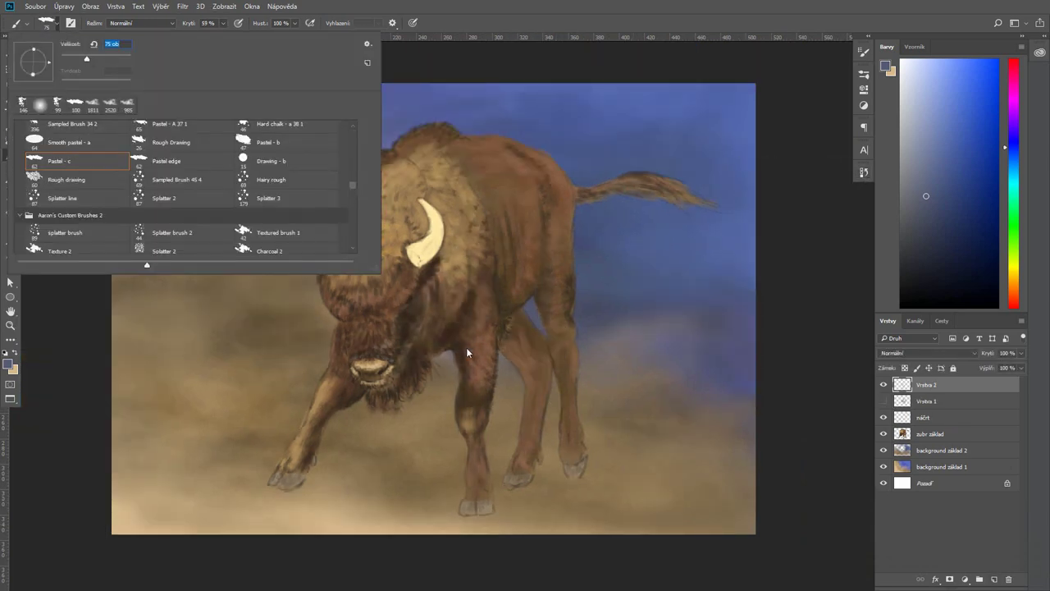
Set Vrstva 2's blend mode to Násobit (Multiply)
key("Return")
left_click(927, 353)
left_click(820, 303)
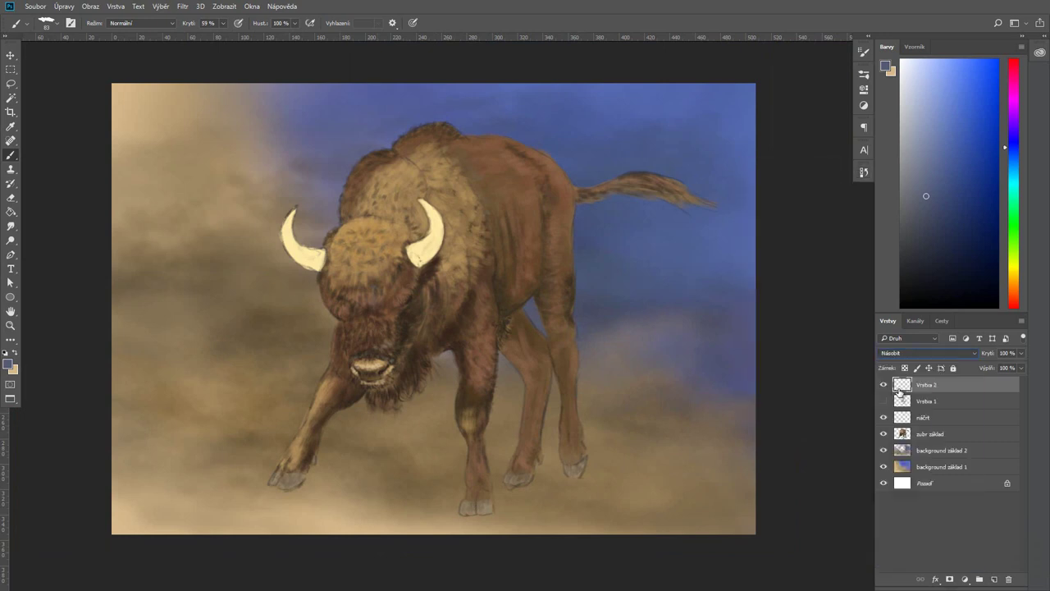
scroll(441, 503, "up", 1)
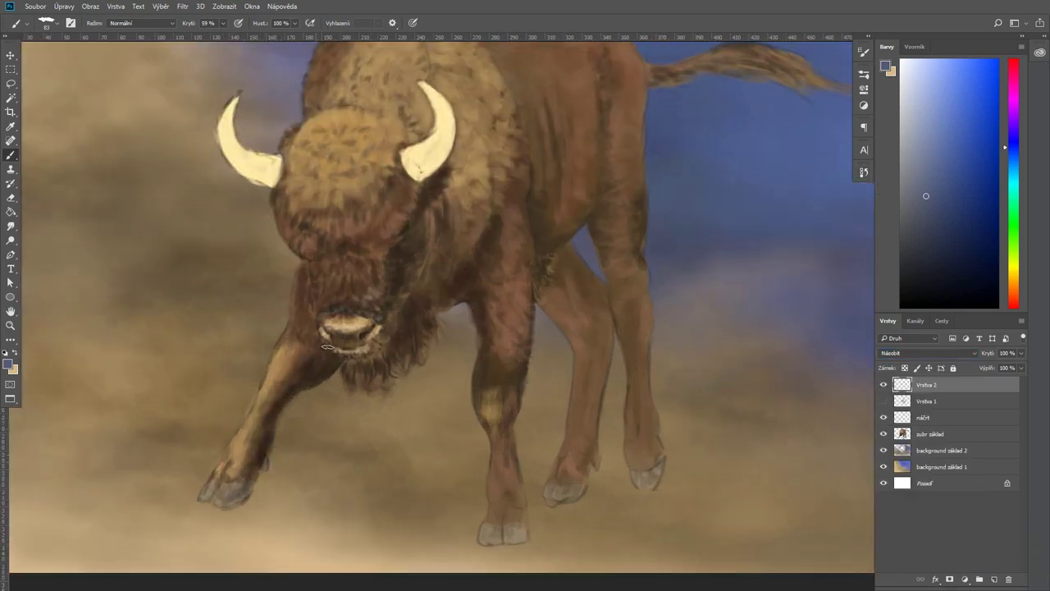
left_click(863, 173)
left_click(406, 256)
Darken the neck toward the beard and outline both horns with a size-37 brush
mouse_move(405, 256)
left_mouse_down()
mouse_move(442, 205)
mouse_move(386, 206)
mouse_move(382, 279)
mouse_move(359, 363)
mouse_move(415, 299)
mouse_move(443, 143)
mouse_move(425, 178)
mouse_move(450, 90)
left_mouse_up()
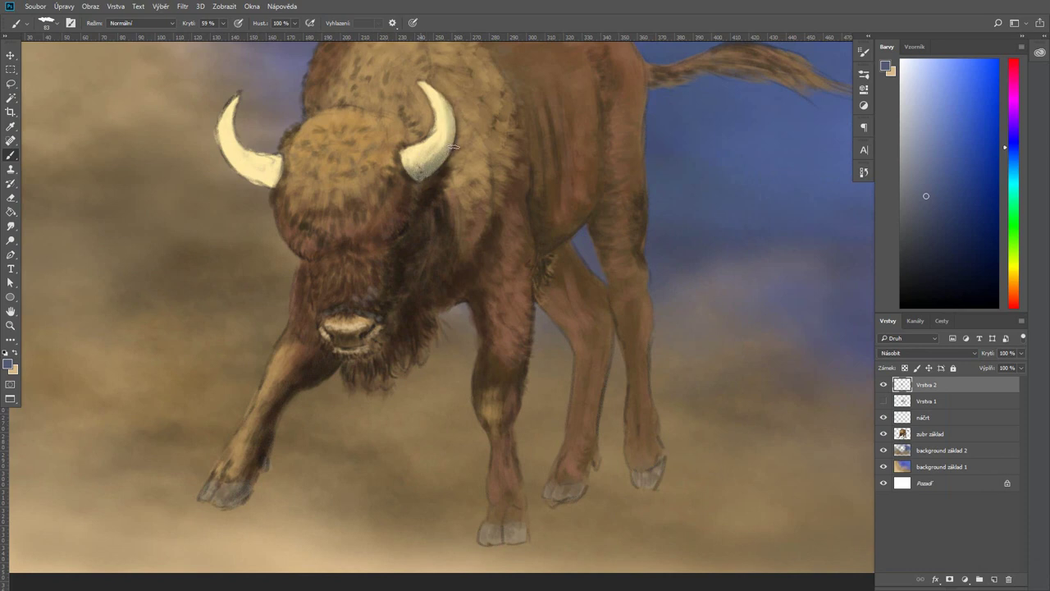
mouse_move(277, 187)
left_mouse_down()
mouse_move(276, 164)
mouse_move(231, 127)
mouse_move(237, 100)
mouse_move(226, 140)
mouse_move(279, 187)
mouse_move(231, 161)
mouse_move(233, 139)
left_mouse_up()
right_click(236, 99)
left_click_drag(247, 104, 228, 158)
left_click_drag(245, 154, 274, 180)
right_click(228, 114)
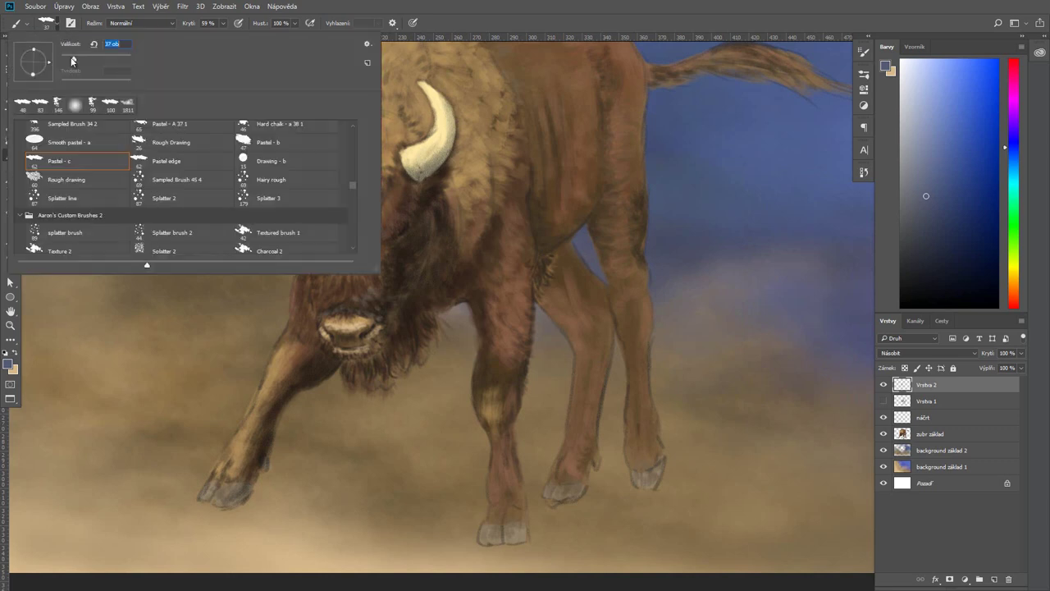
double_click(230, 125)
mouse_move(232, 167)
left_mouse_down()
mouse_move(257, 160)
mouse_move(279, 173)
left_mouse_up()
mouse_move(443, 152)
left_mouse_down()
mouse_move(453, 101)
mouse_move(443, 111)
left_mouse_up()
left_click_drag(410, 146, 402, 174)
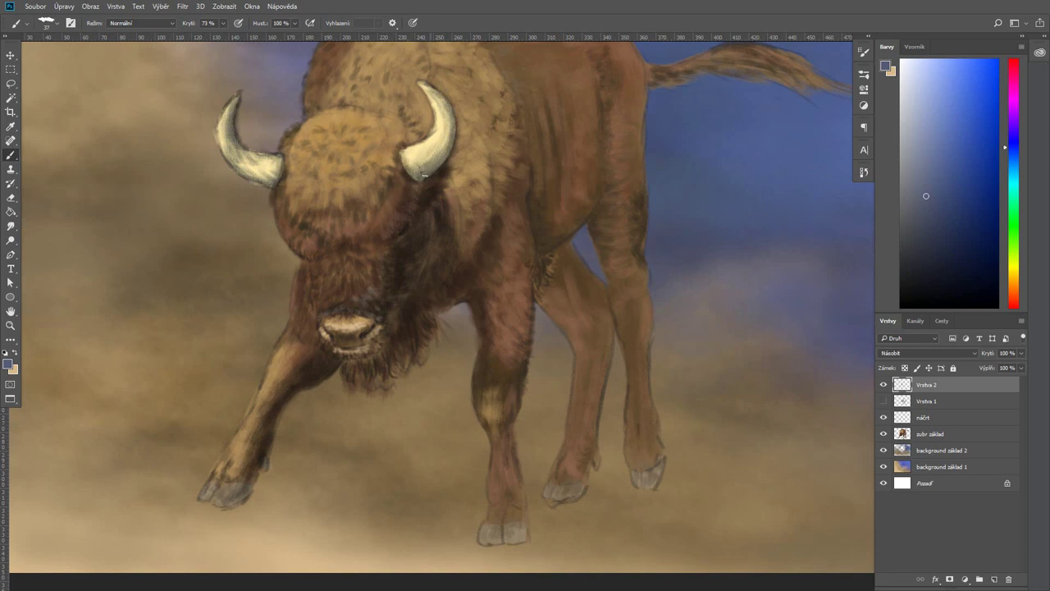
Darken the shoulder fur edge, then enlarge the brush and drop opacity to 85%
key("0")
left_click(864, 171)
left_click(864, 171)
scroll(719, 235, "down", 2)
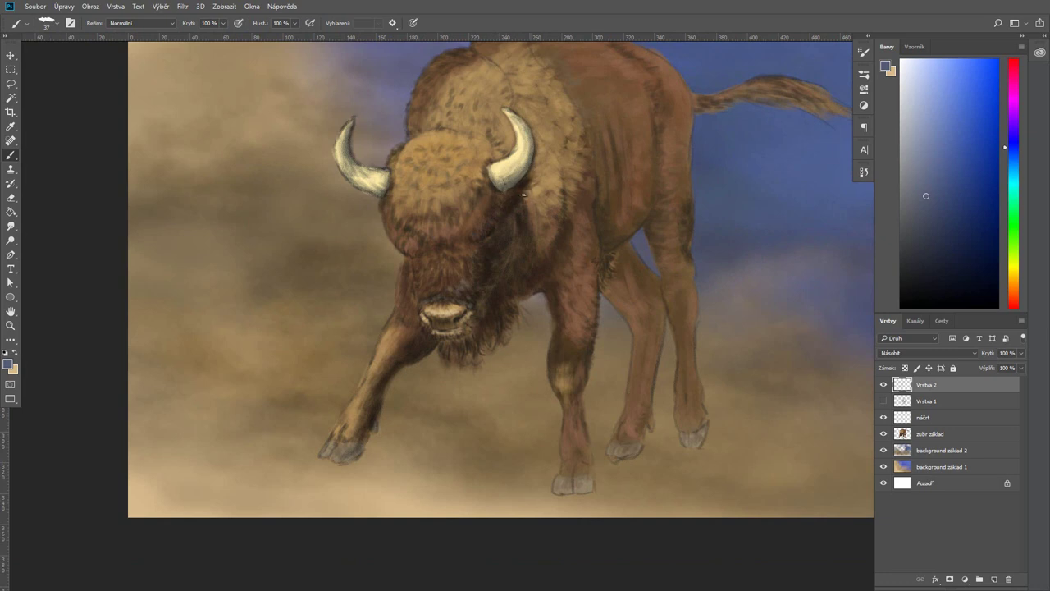
left_click_drag(564, 218, 571, 174)
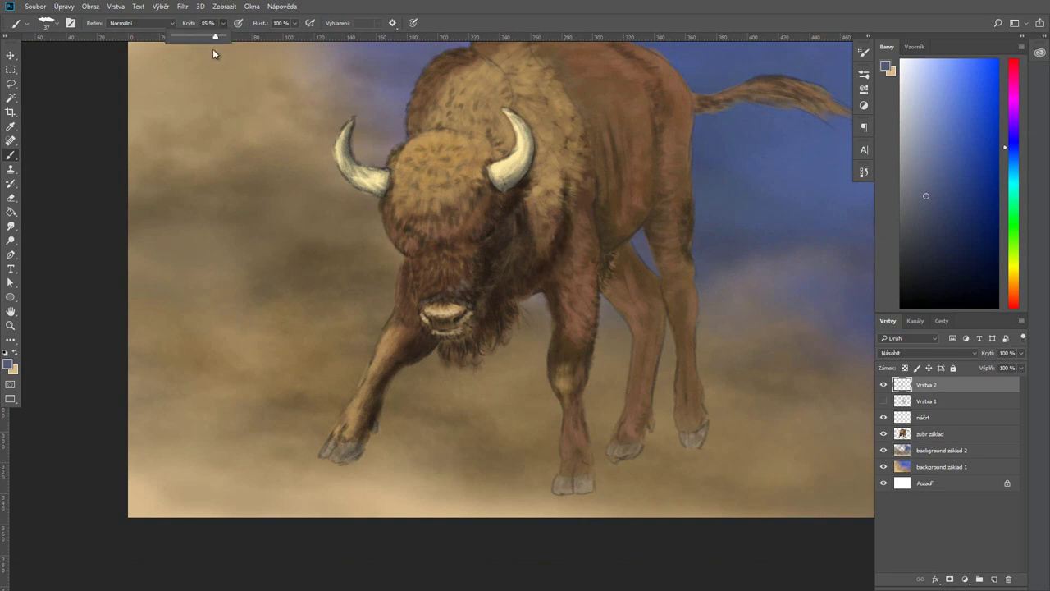
right_click(205, 41)
left_click_drag(98, 57, 123, 57)
key("Return")
key("8")
key("5")
Deepen shading along the front leg, chest, neck and shoulder
left_click_drag(553, 349, 575, 238)
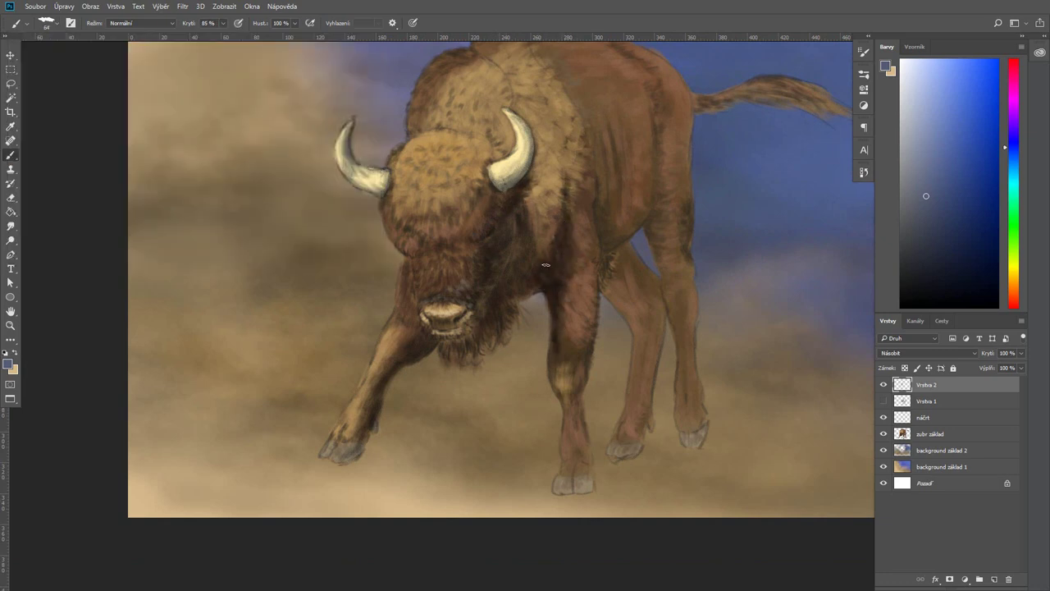
mouse_move(508, 279)
left_mouse_down()
mouse_move(545, 261)
mouse_move(533, 190)
left_mouse_up()
mouse_move(532, 226)
left_mouse_down()
mouse_move(545, 144)
mouse_move(530, 136)
left_mouse_up()
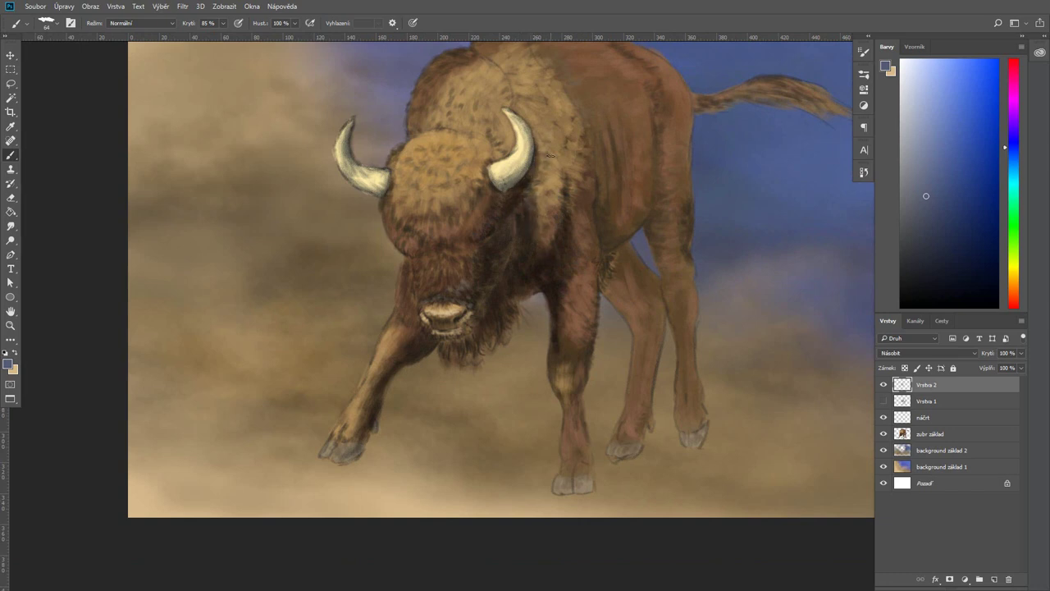
mouse_move(599, 231)
left_mouse_down()
mouse_move(607, 179)
mouse_move(596, 135)
left_mouse_up()
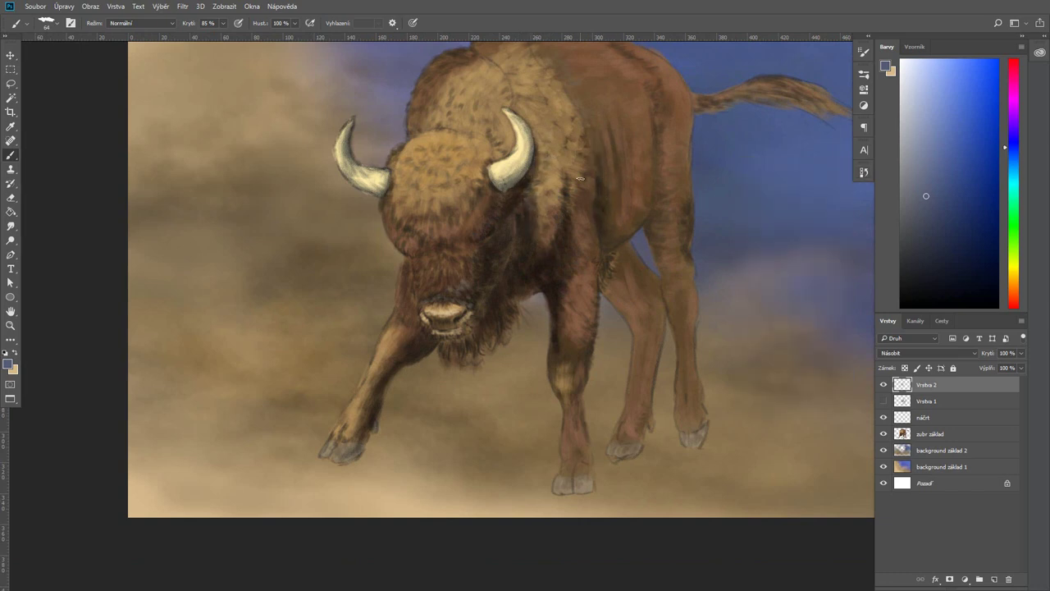
left_click_drag(567, 352, 562, 294)
mouse_move(571, 342)
left_mouse_down()
mouse_move(548, 379)
mouse_move(579, 339)
mouse_move(570, 398)
left_mouse_up()
mouse_move(586, 330)
left_mouse_down()
mouse_move(571, 352)
mouse_move(594, 331)
mouse_move(599, 292)
left_mouse_up()
mouse_move(582, 333)
left_mouse_down()
mouse_move(560, 391)
mouse_move(579, 430)
left_mouse_up()
mouse_move(574, 388)
left_mouse_down()
mouse_move(587, 481)
mouse_move(587, 469)
left_mouse_up()
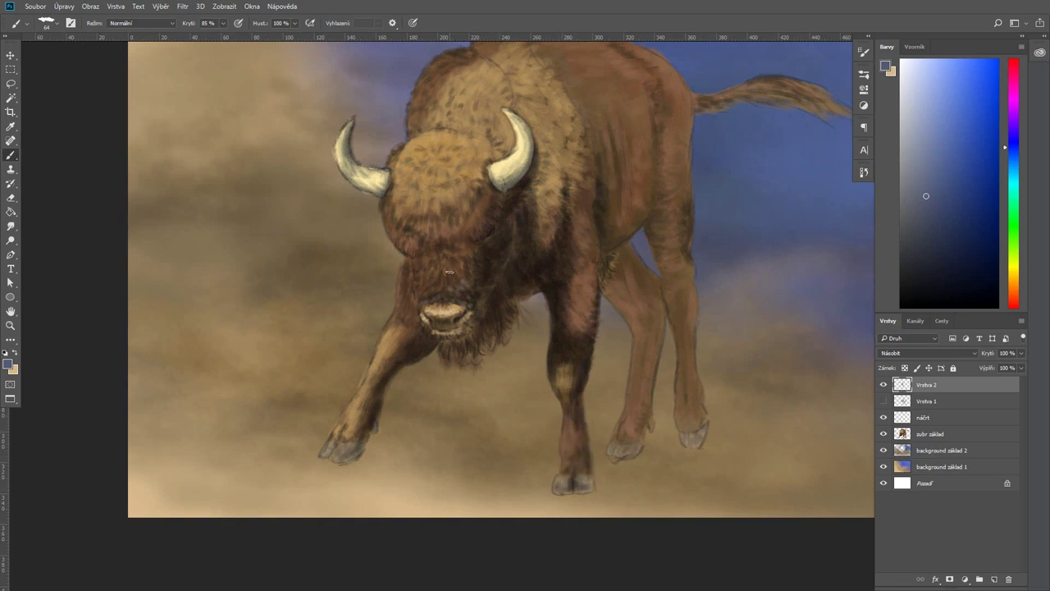
Shade the right horn base, front hoof, gap between legs and hind leg
mouse_move(512, 117)
left_mouse_down()
mouse_move(502, 149)
mouse_move(538, 82)
mouse_move(586, 168)
mouse_move(547, 213)
mouse_move(537, 104)
left_mouse_up()
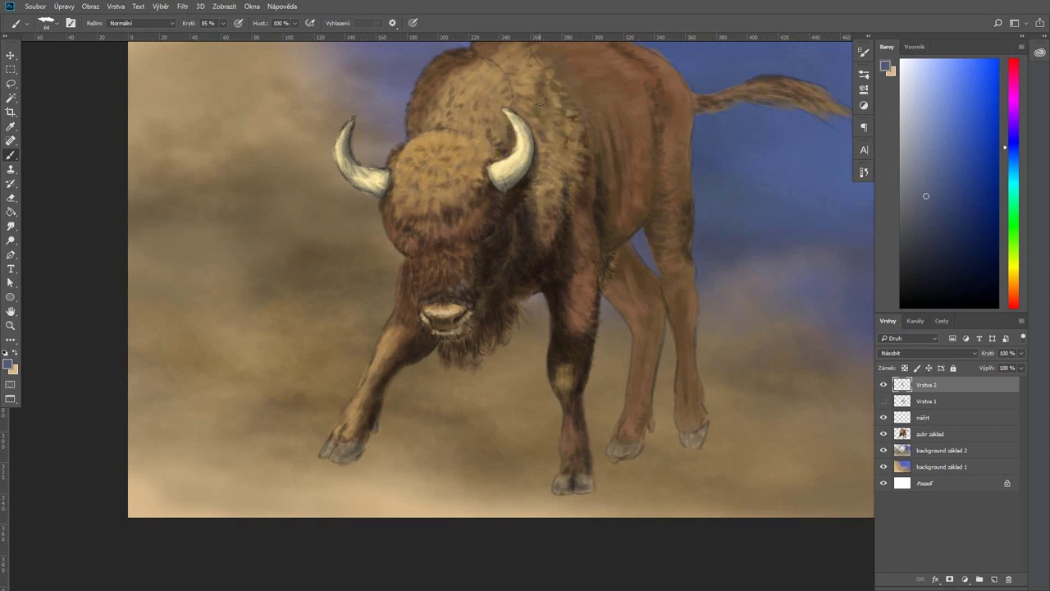
left_click_drag(361, 443, 357, 452)
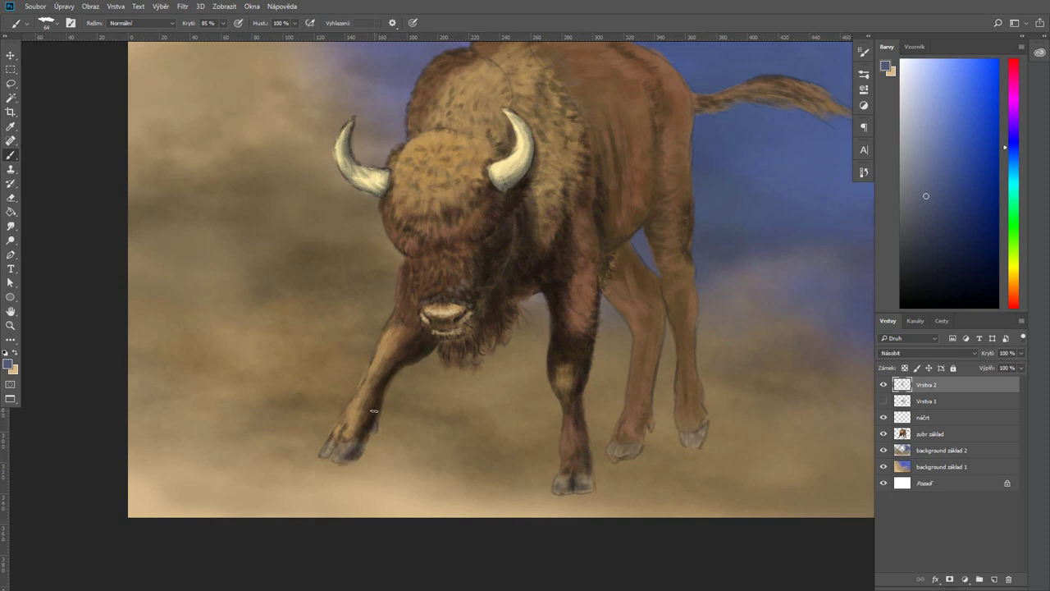
mouse_move(622, 316)
left_mouse_down()
mouse_move(616, 283)
mouse_move(636, 240)
mouse_move(609, 229)
left_mouse_up()
left_click_drag(652, 291, 657, 269)
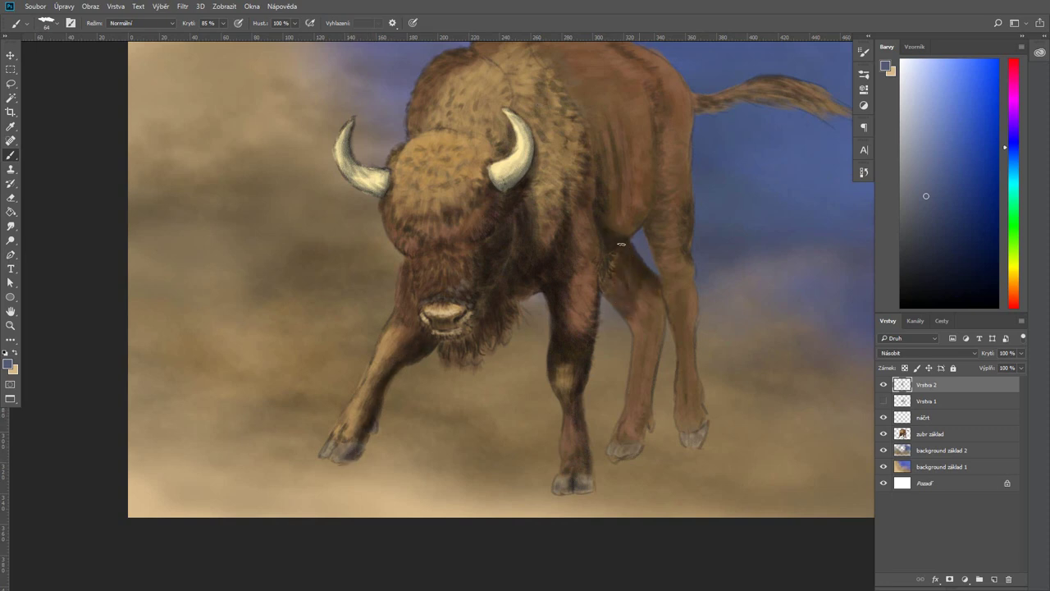
mouse_move(642, 352)
left_mouse_down()
mouse_move(662, 304)
mouse_move(652, 324)
left_mouse_up()
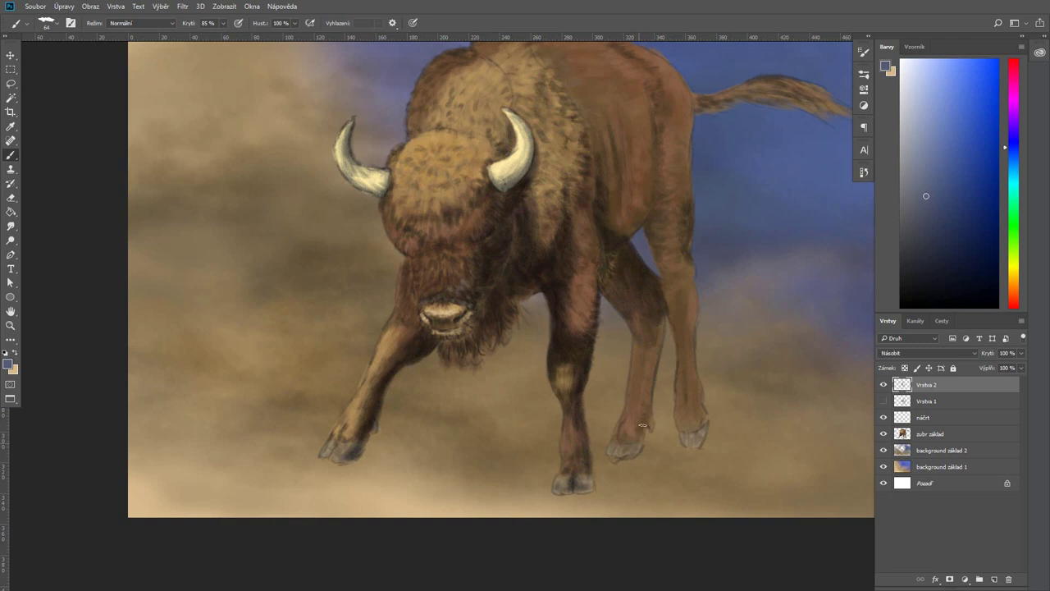
mouse_move(642, 425)
left_mouse_down()
mouse_move(620, 456)
mouse_move(623, 389)
mouse_move(644, 319)
mouse_move(660, 319)
mouse_move(638, 356)
mouse_move(655, 316)
left_mouse_up()
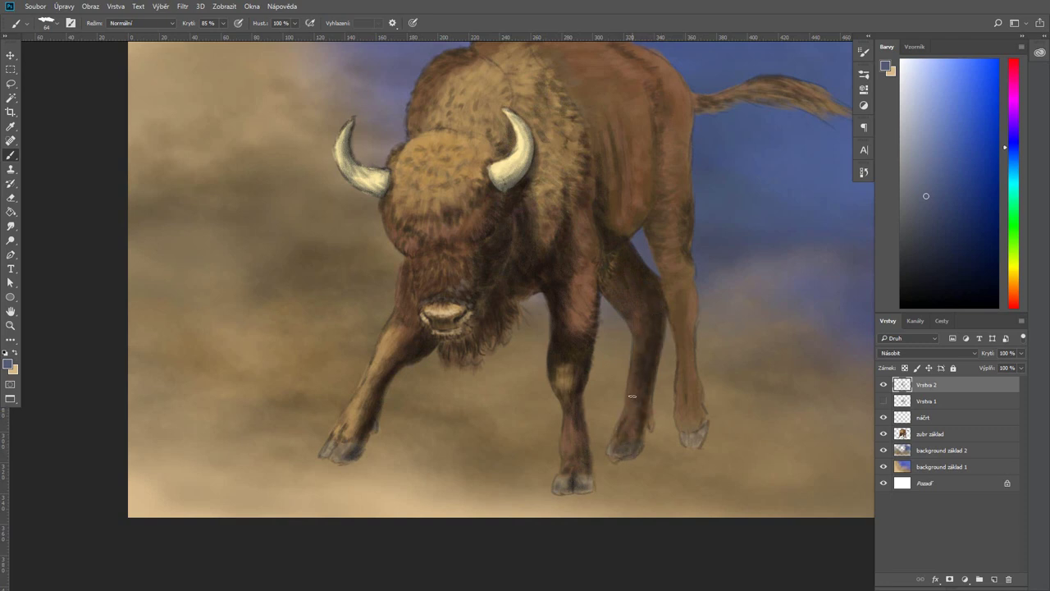
Darken the hip and the full length of the rear hind leg
mouse_move(633, 230)
left_mouse_down()
mouse_move(652, 251)
mouse_move(665, 189)
mouse_move(670, 324)
mouse_move(672, 244)
mouse_move(686, 300)
left_mouse_up()
left_click_drag(687, 233, 674, 193)
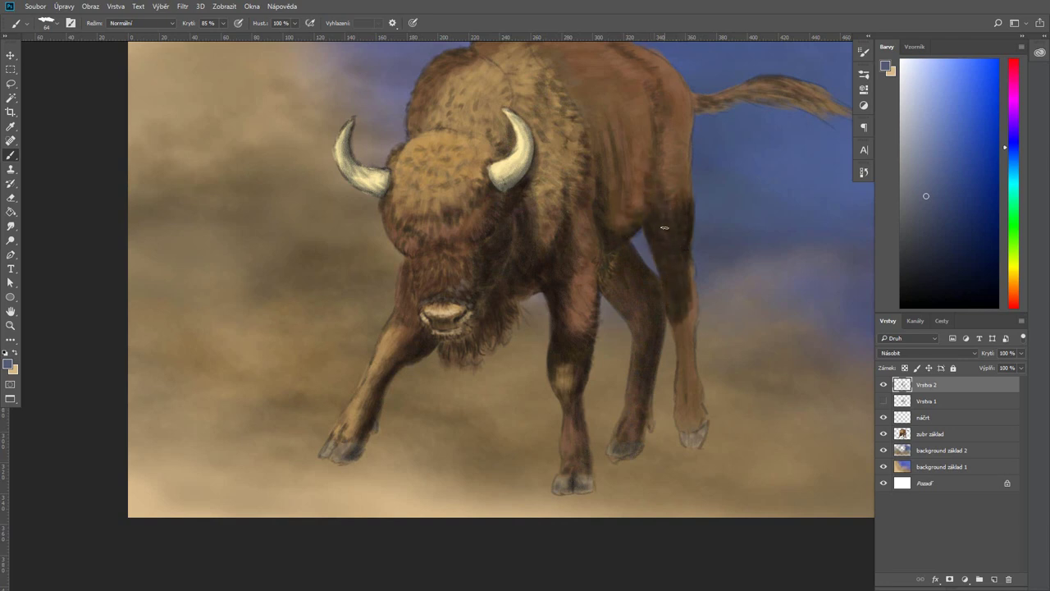
left_click_drag(679, 320, 683, 401)
left_click_drag(685, 426, 691, 328)
left_click_drag(692, 365, 692, 259)
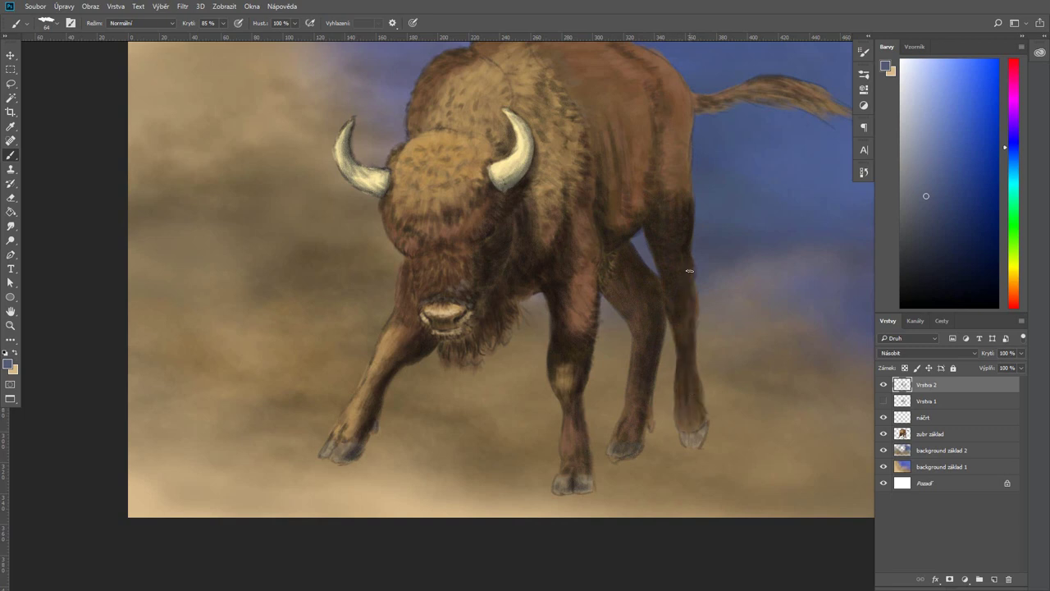
Darken the tail, both hind legs with their hooves, and the front leg above the hoof
scroll(632, 271, "down", 1)
mouse_move(696, 140)
left_mouse_down()
mouse_move(802, 153)
mouse_move(741, 130)
mouse_move(808, 150)
left_mouse_up()
scroll(722, 406, "up", 2)
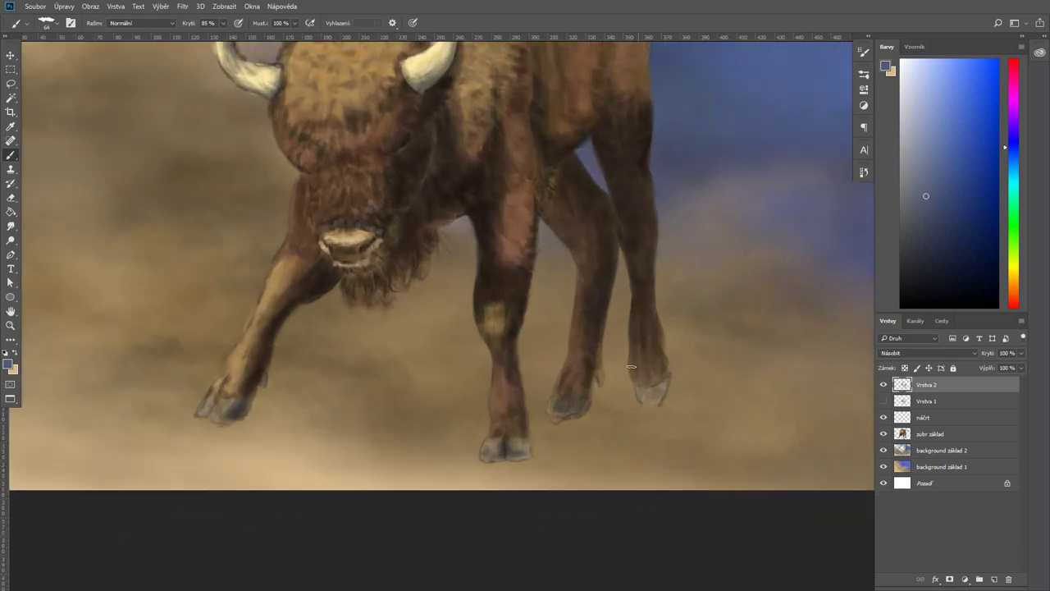
left_click_drag(642, 341, 661, 409)
left_click_drag(666, 364, 599, 377)
left_click_drag(593, 336, 599, 382)
mouse_move(582, 400)
left_mouse_down()
mouse_move(564, 412)
mouse_move(563, 389)
left_mouse_up()
left_click_drag(520, 450, 510, 430)
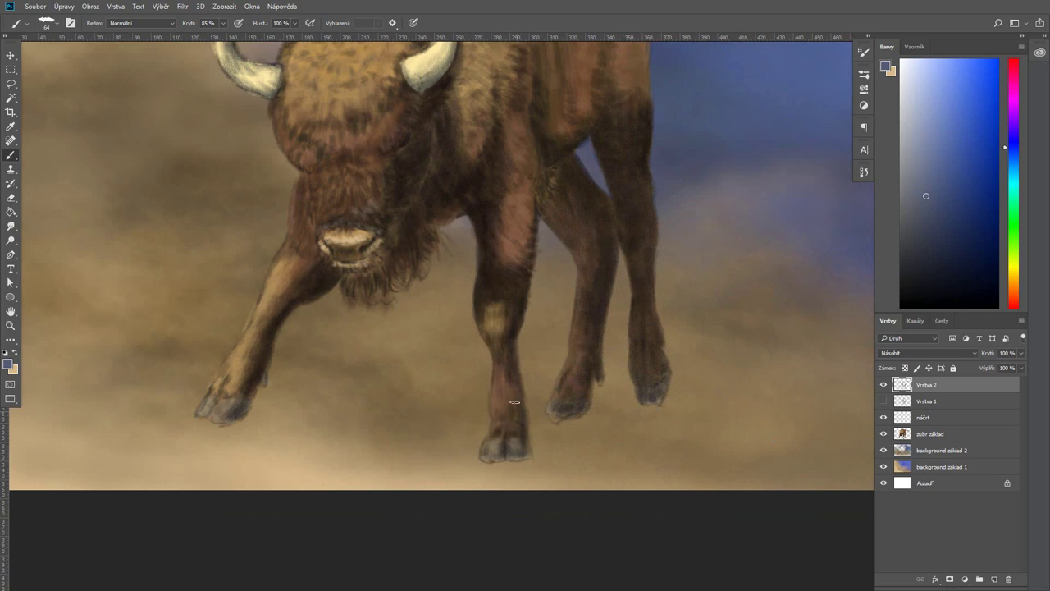
Review the recent history and zoom out to fit the whole painting with Ctrl+-
scroll(586, 311, "down", 2)
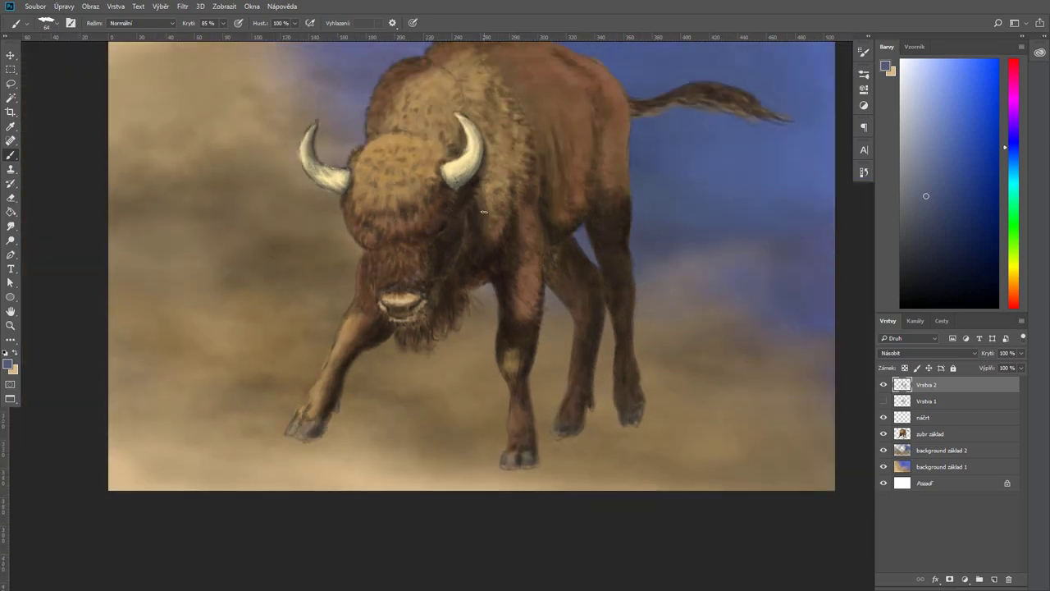
scroll(487, 207, "up", 1)
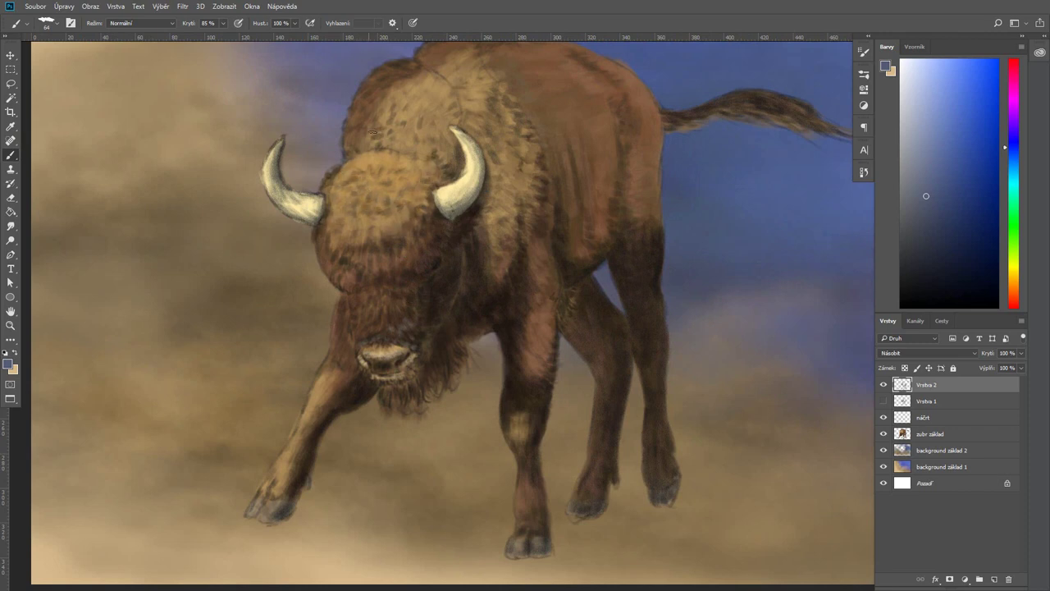
left_click(863, 172)
left_click(864, 172)
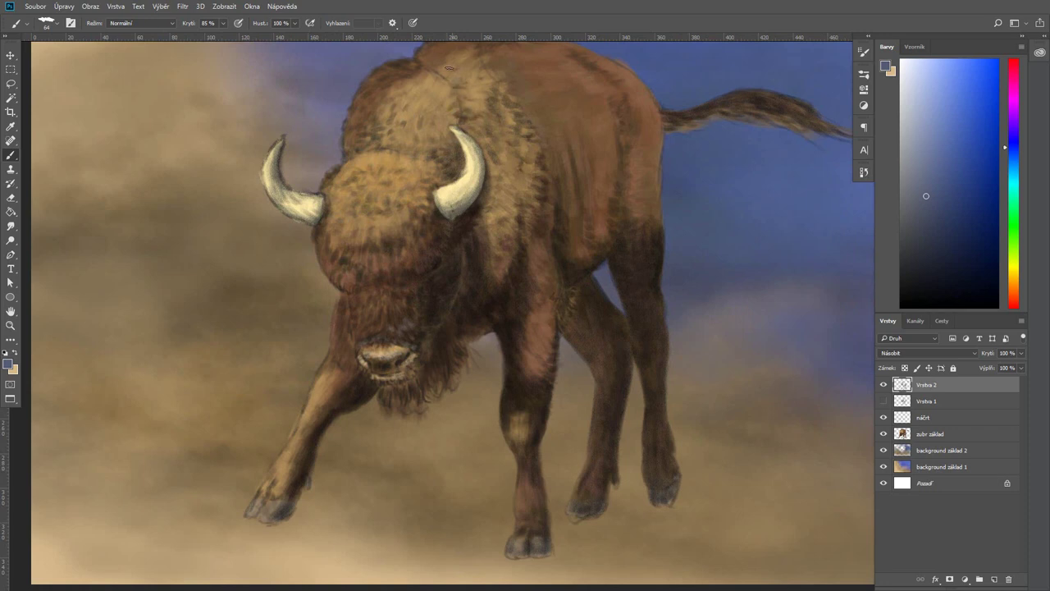
key("ctrl+minus")
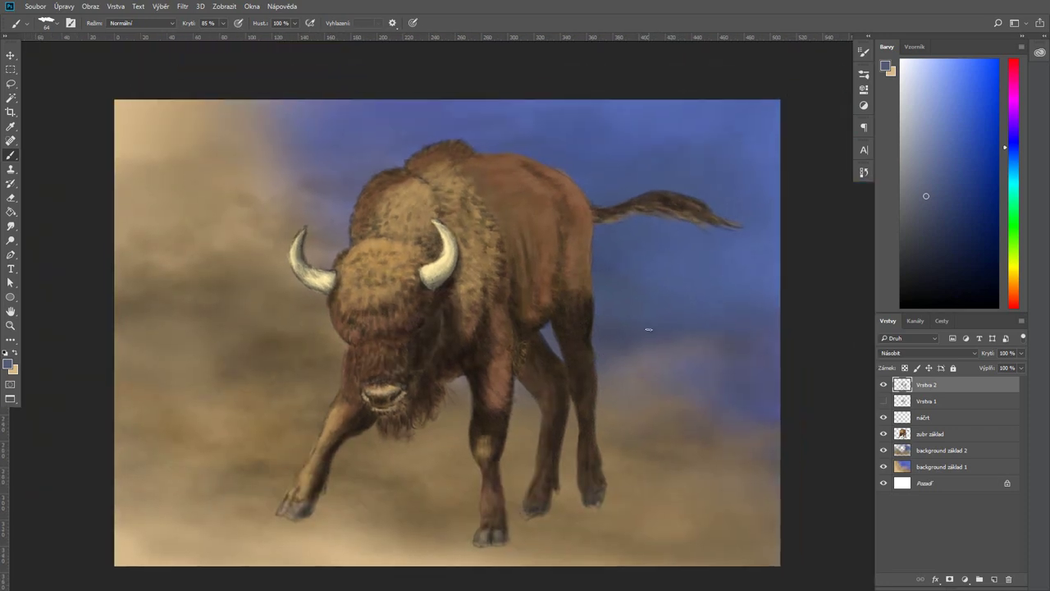
Darken the left edge of the bison's head, then raise brush opacity to 92% and size to 78
left_click(864, 171)
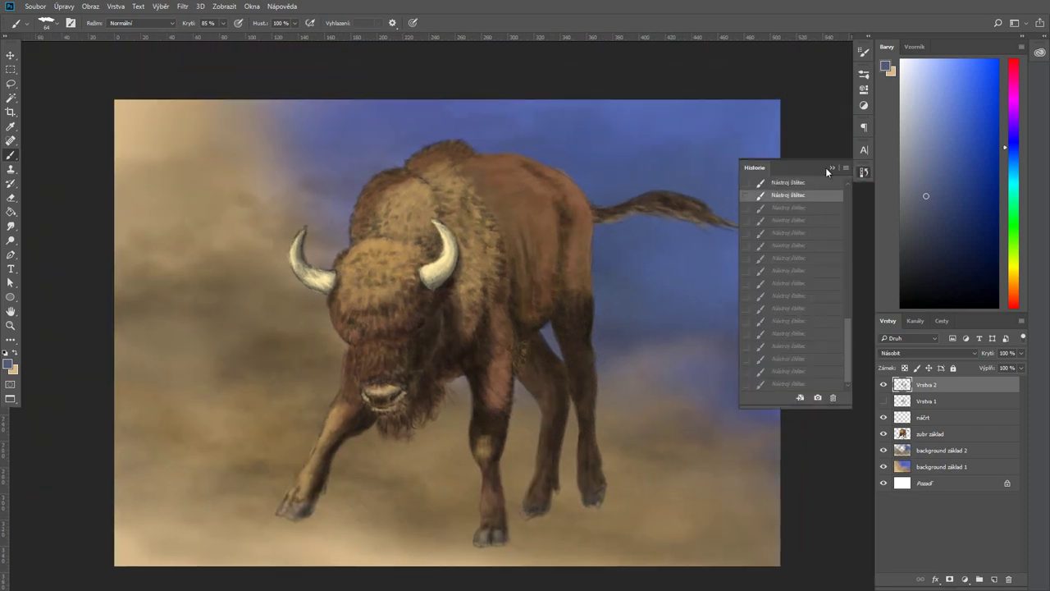
left_click(864, 171)
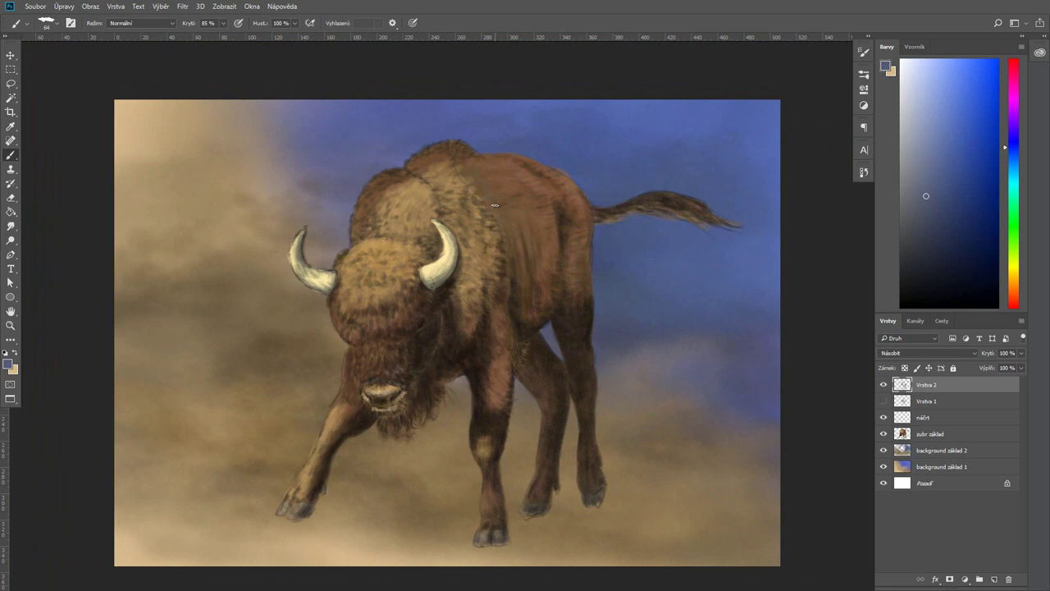
mouse_move(349, 345)
left_mouse_down()
mouse_move(338, 311)
mouse_move(350, 269)
left_mouse_up()
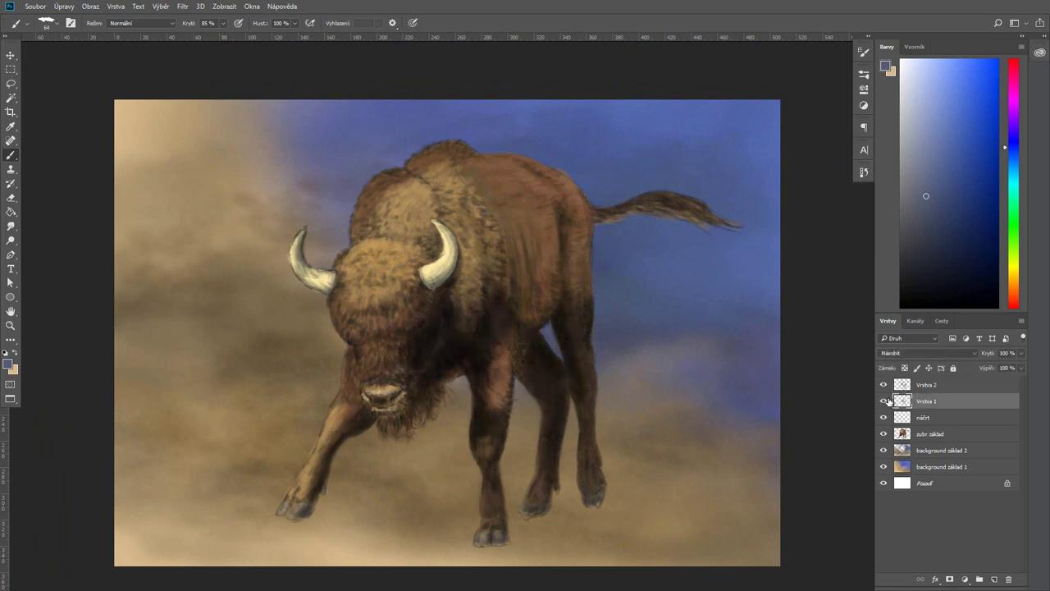
key("9")
key("2")
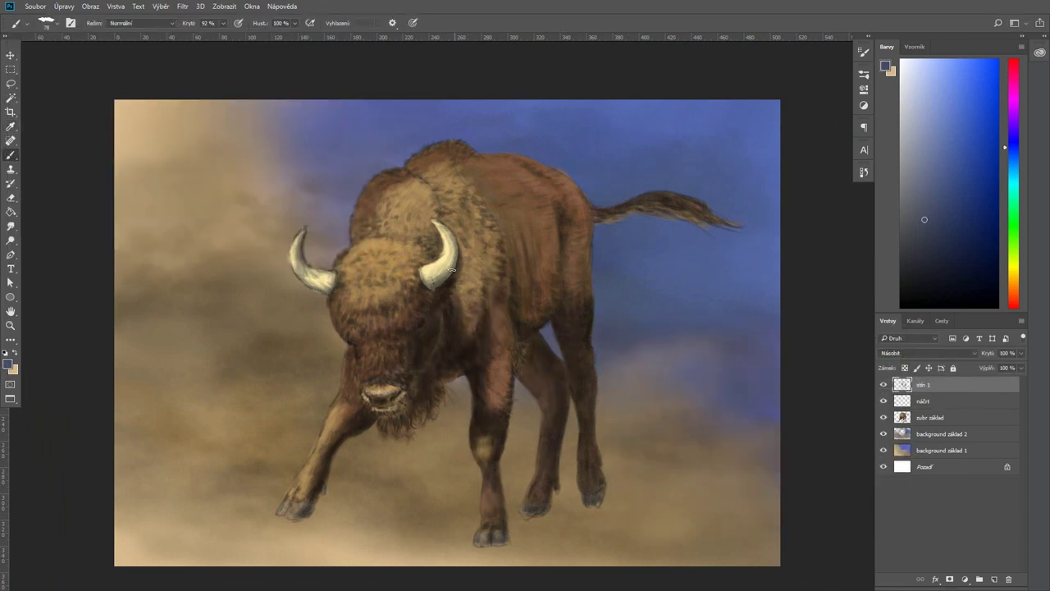
Shade the shoulder, flank, hind leg, hump, back and rump darker
left_click_drag(502, 240, 525, 277)
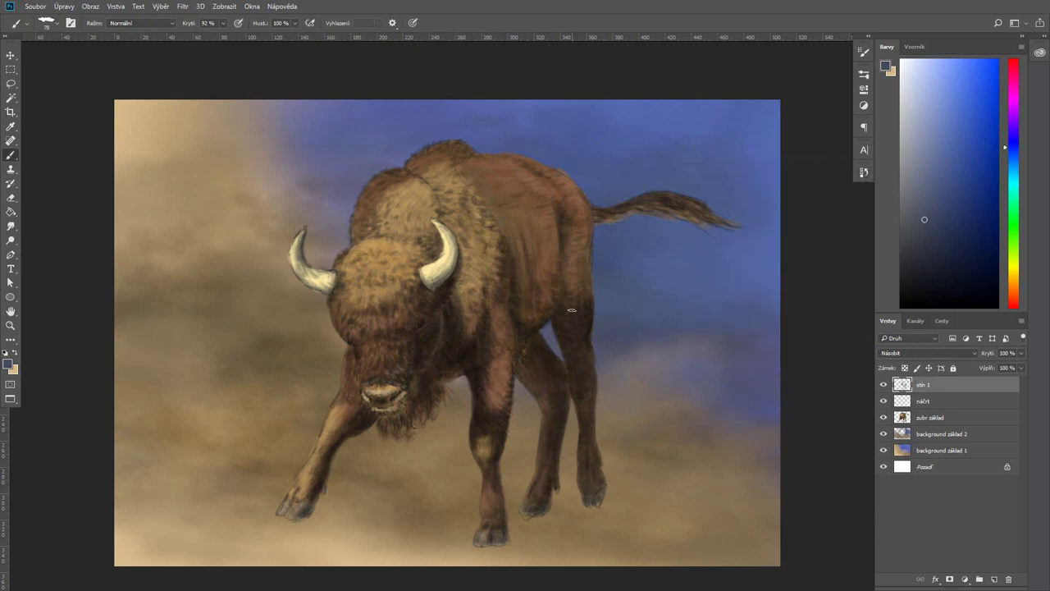
mouse_move(572, 310)
left_mouse_down()
mouse_move(568, 215)
mouse_move(567, 283)
mouse_move(534, 234)
left_mouse_up()
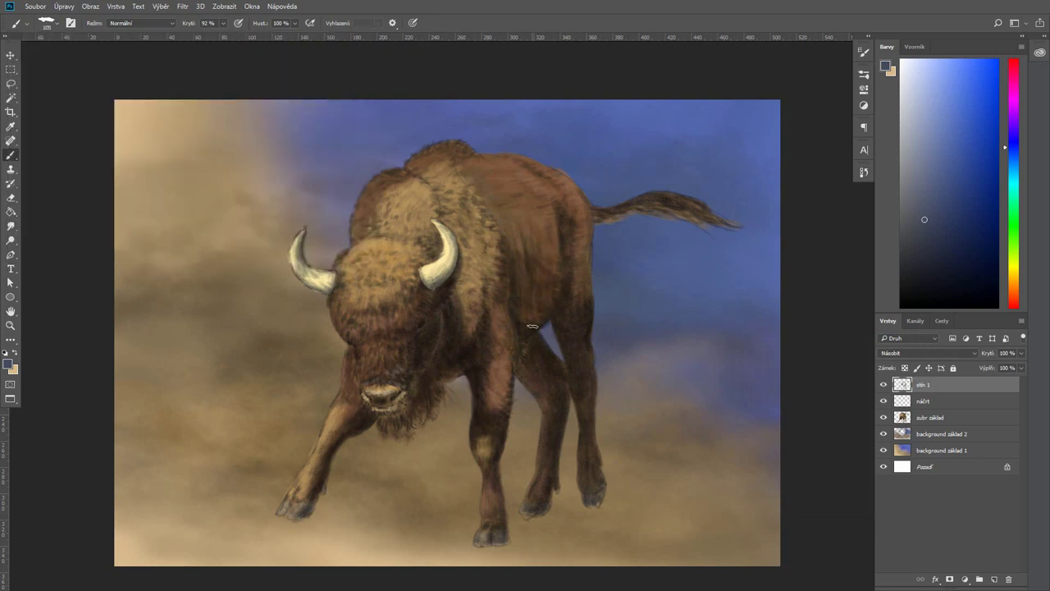
mouse_move(532, 324)
left_mouse_down()
mouse_move(548, 212)
mouse_move(491, 209)
left_mouse_up()
mouse_move(465, 148)
left_mouse_down()
mouse_move(479, 177)
mouse_move(548, 164)
mouse_move(573, 274)
left_mouse_up()
left_click_drag(518, 215, 553, 184)
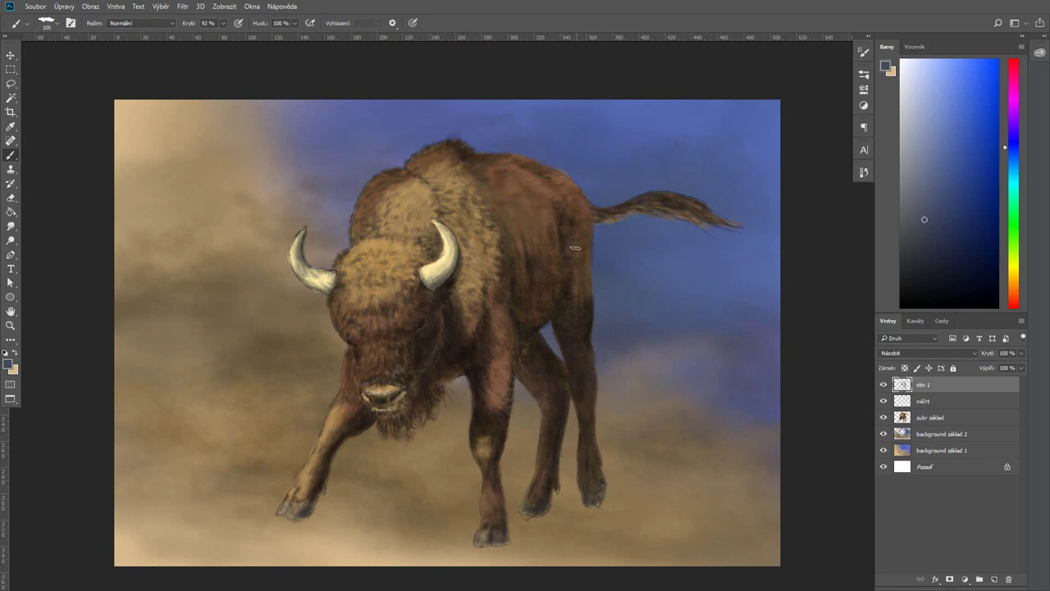
mouse_move(591, 215)
left_mouse_down()
mouse_move(660, 196)
mouse_move(697, 217)
mouse_move(635, 215)
mouse_move(734, 227)
left_mouse_up()
Darken the chest and front leg and hatch dark strokes across the shoulder and back
mouse_move(482, 391)
left_mouse_down()
mouse_move(508, 344)
mouse_move(493, 381)
left_mouse_up()
left_click_drag(484, 342, 498, 310)
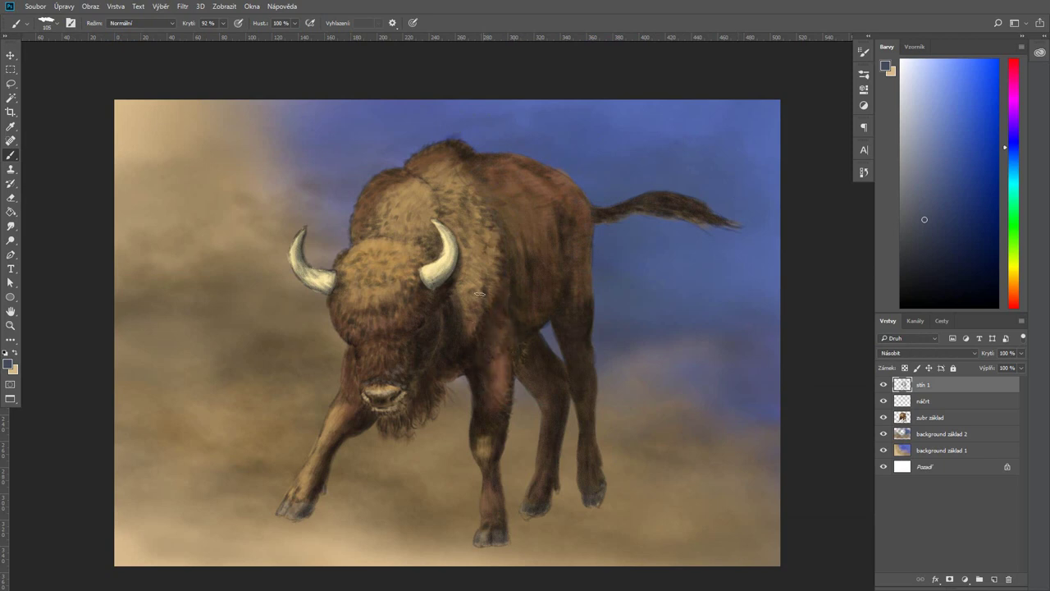
mouse_move(500, 256)
left_mouse_down()
mouse_move(488, 229)
mouse_move(502, 207)
left_mouse_up()
mouse_move(529, 243)
left_mouse_down()
mouse_move(497, 188)
mouse_move(566, 173)
left_mouse_up()
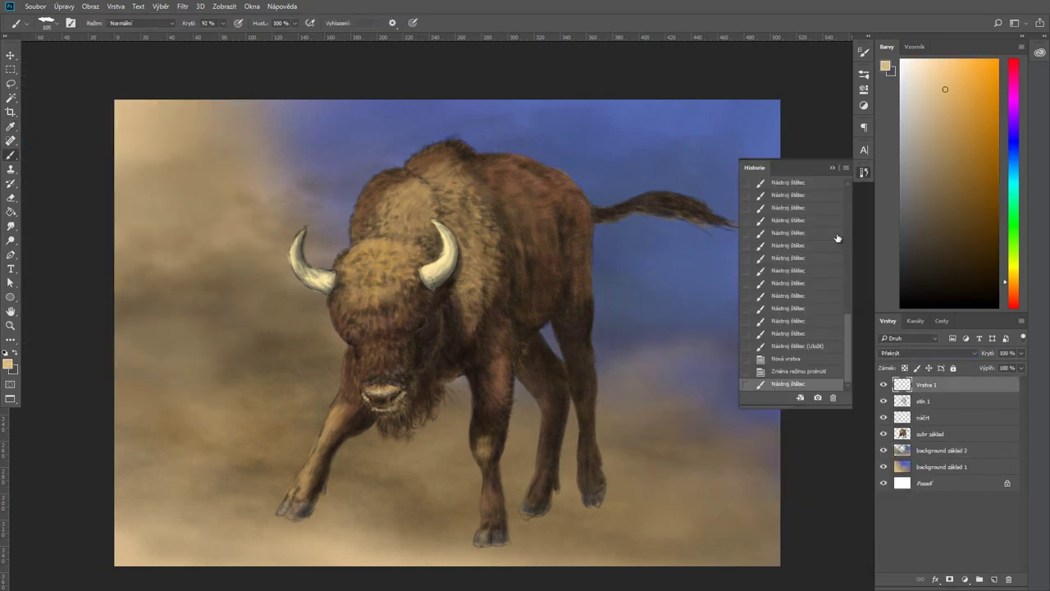
Lighten the hump, forehead, both front legs and the far hind leg with tan paint
mouse_move(360, 217)
left_mouse_down()
mouse_move(402, 233)
mouse_move(443, 160)
mouse_move(410, 189)
mouse_move(340, 316)
mouse_move(414, 263)
mouse_move(435, 215)
mouse_move(375, 261)
mouse_move(345, 306)
mouse_move(376, 361)
mouse_move(379, 392)
left_mouse_up()
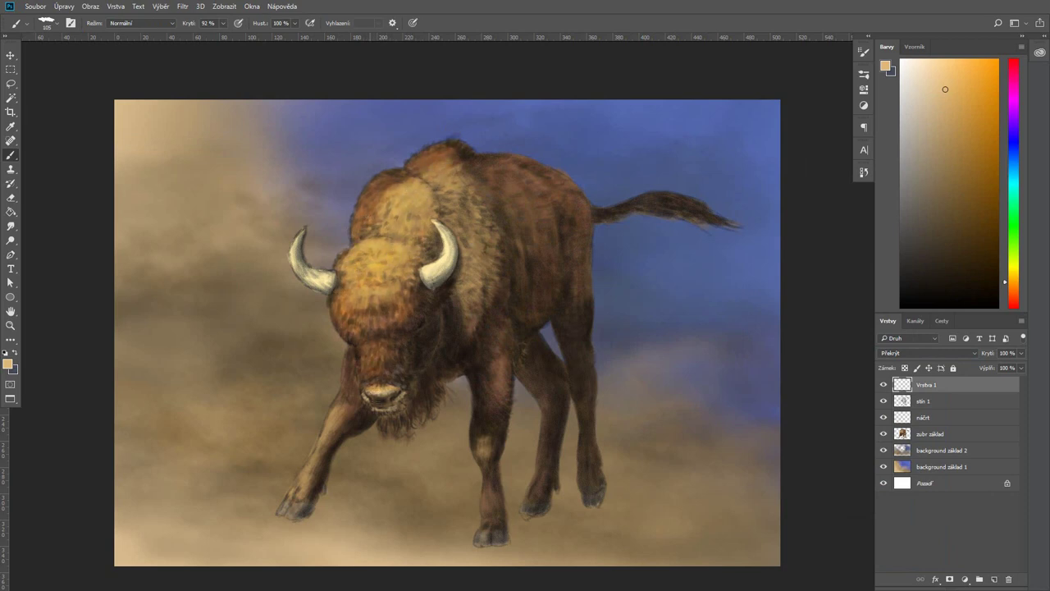
left_click_drag(353, 351, 324, 439)
left_click_drag(357, 373, 333, 419)
left_click_drag(316, 455, 279, 513)
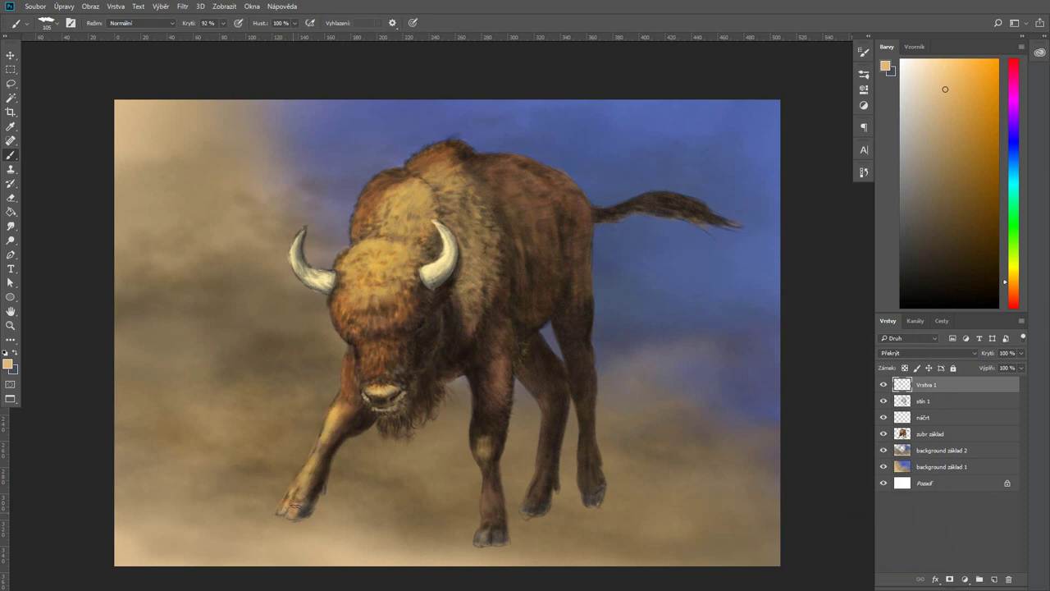
left_click_drag(336, 422, 303, 489)
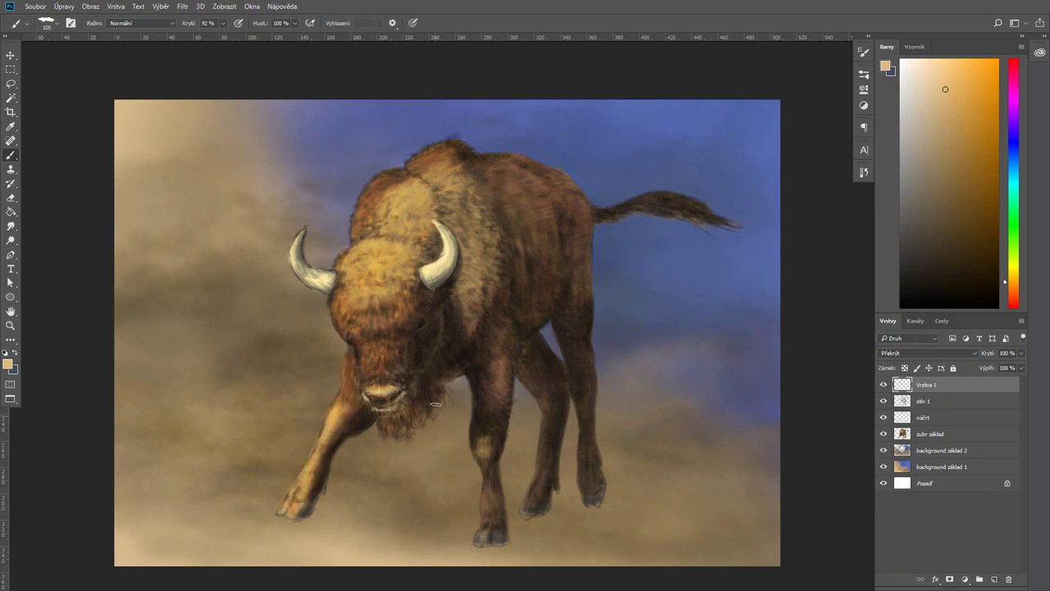
left_click_drag(482, 426, 489, 541)
left_click_drag(499, 409, 513, 332)
left_click_drag(547, 394, 529, 502)
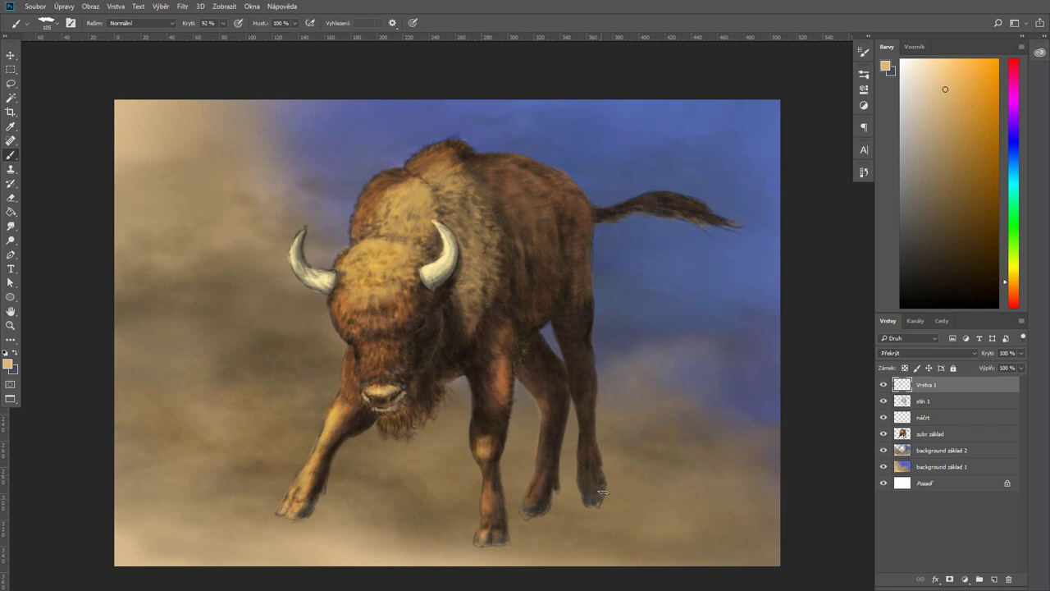
Add light strokes on the hump, horn base and shoulder, painting some with the canvas flipped horizontally
left_click(863, 171)
left_click_drag(434, 274, 444, 214)
mouse_move(296, 244)
left_mouse_down()
mouse_move(321, 286)
mouse_move(305, 275)
left_mouse_up()
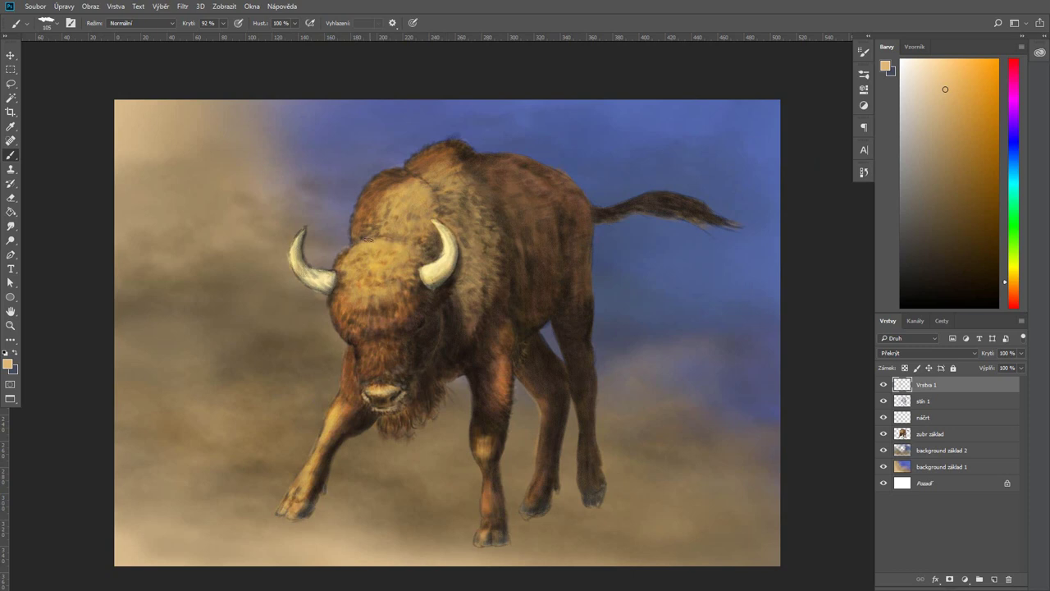
mouse_move(484, 325)
left_mouse_down()
mouse_move(492, 269)
mouse_move(546, 298)
left_mouse_up()
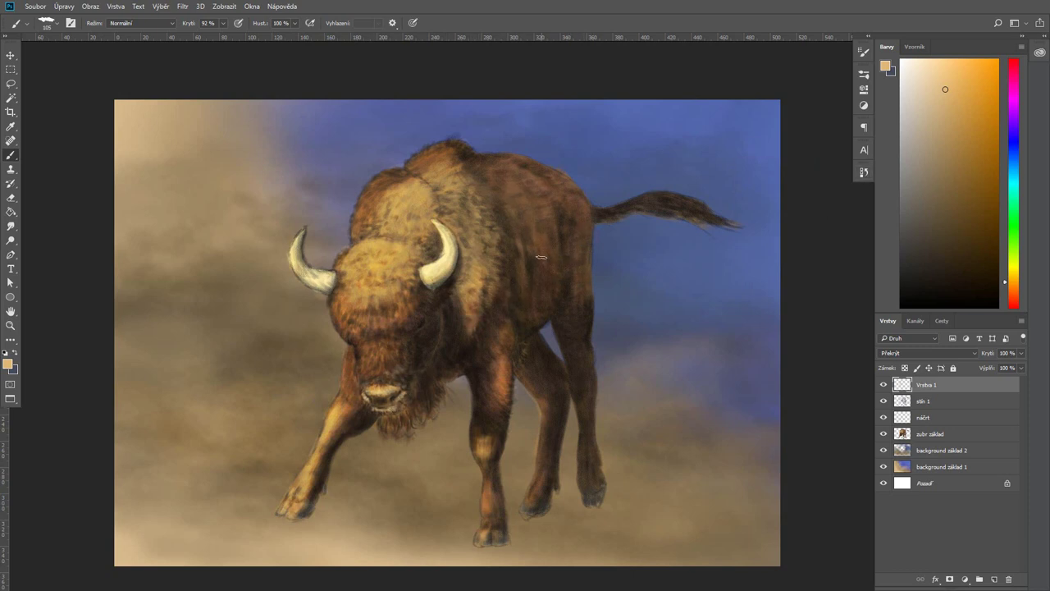
left_click(83, 11)
left_click(382, 195)
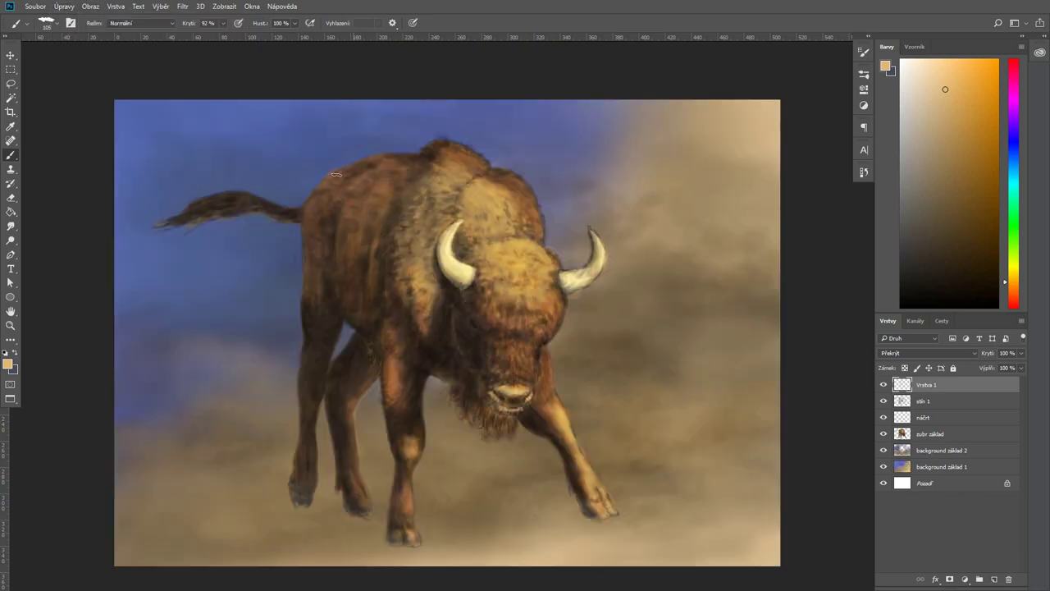
left_click_drag(336, 174, 444, 245)
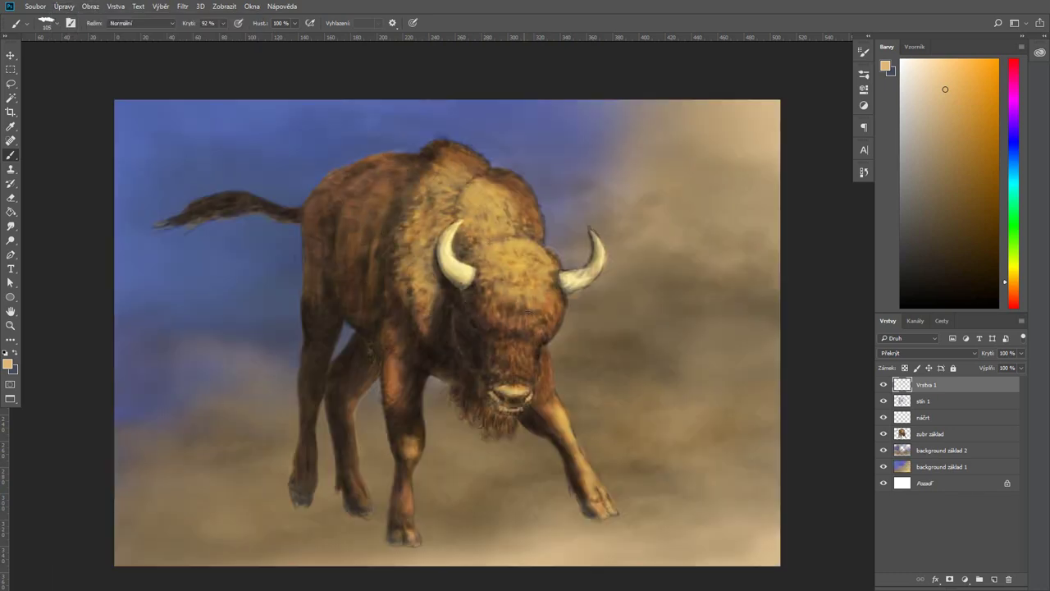
left_click_drag(526, 313, 531, 302)
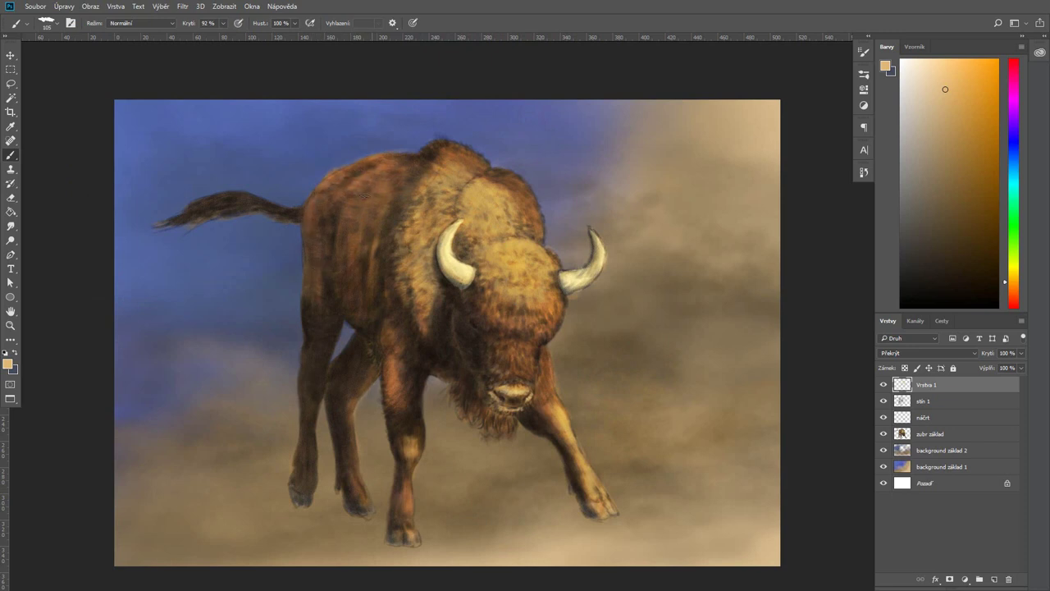
Flip the canvas back, lighten the tail's underside, and add a new empty layer
left_click(90, 6)
left_click(346, 191)
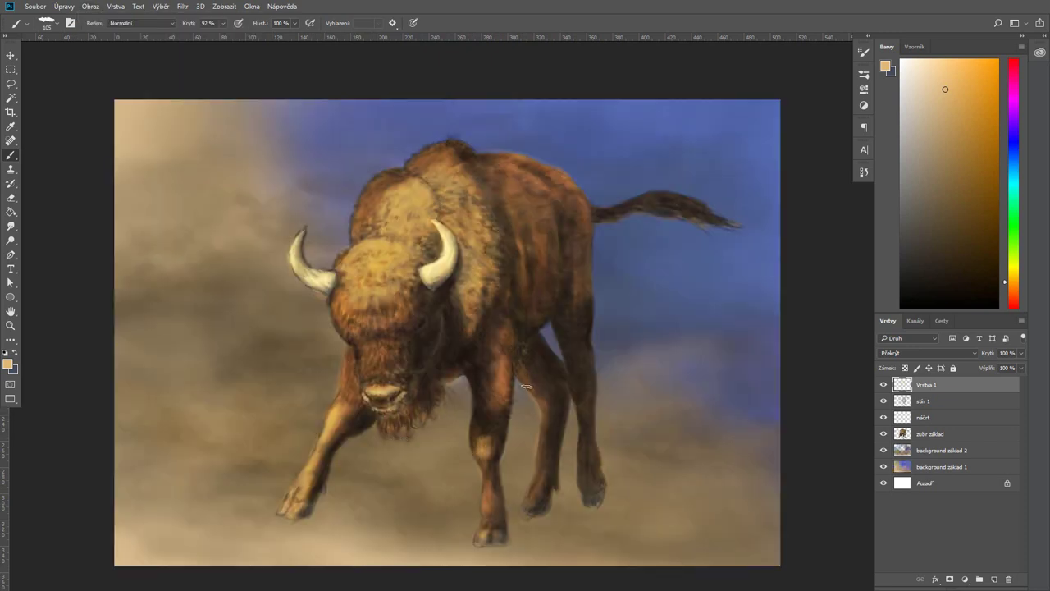
mouse_move(620, 216)
left_mouse_down()
mouse_move(698, 222)
mouse_move(607, 207)
left_mouse_up()
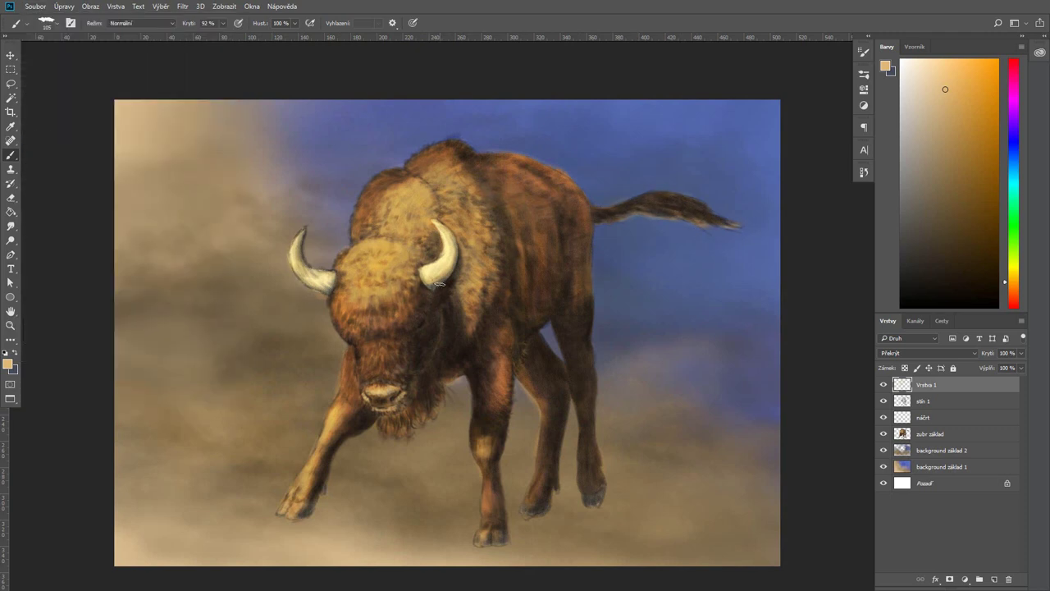
key("ctrl+alt+z")
key("ctrl+shift+z")
left_click(994, 579)
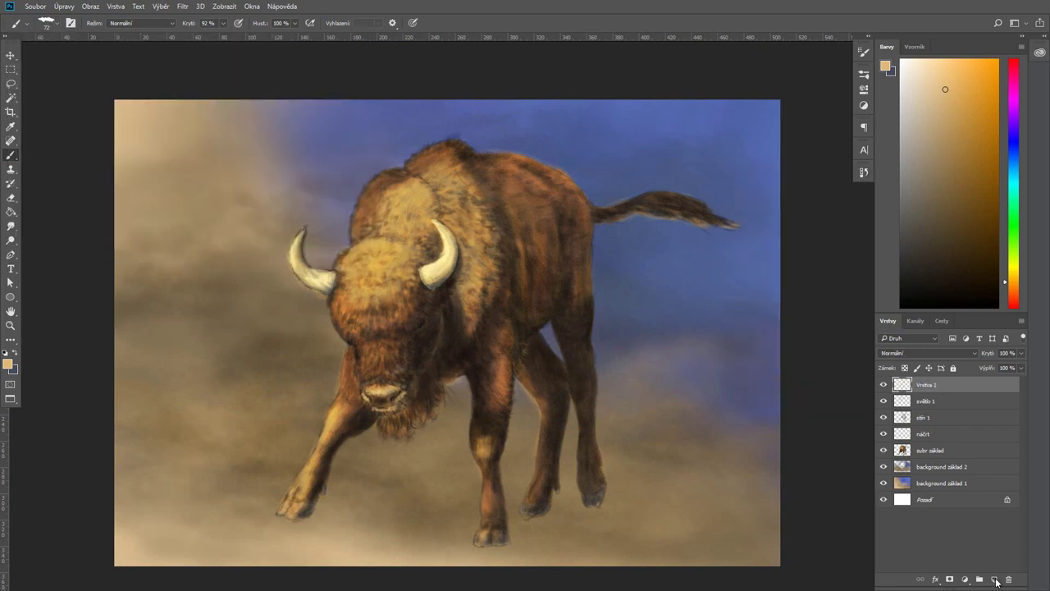
Switch to a small full-opacity pastel brush, paint light fur along the hump, and pick a darker orange
left_click(55, 23)
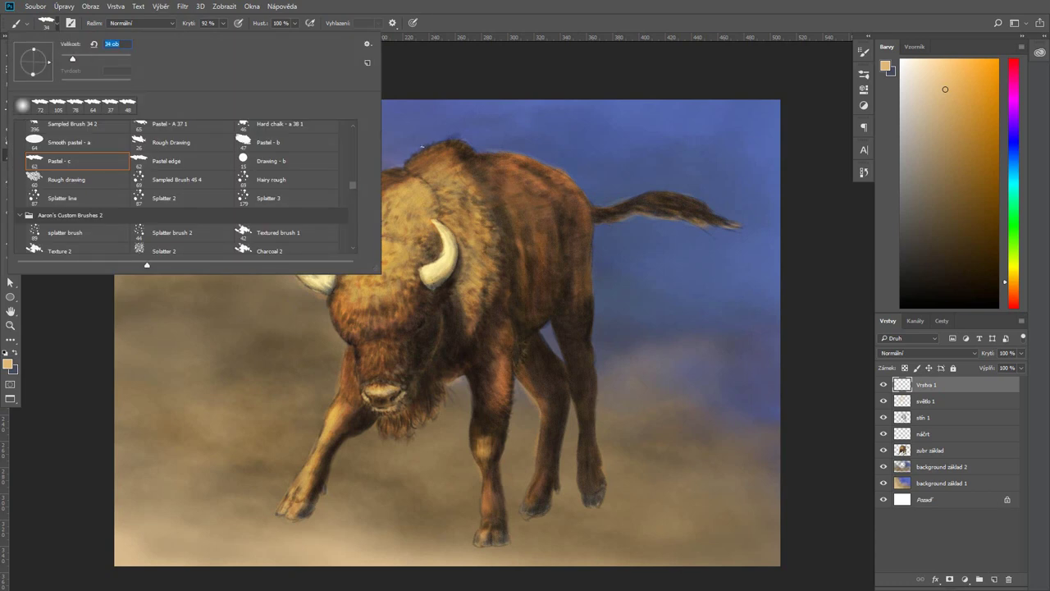
double_click(72, 64)
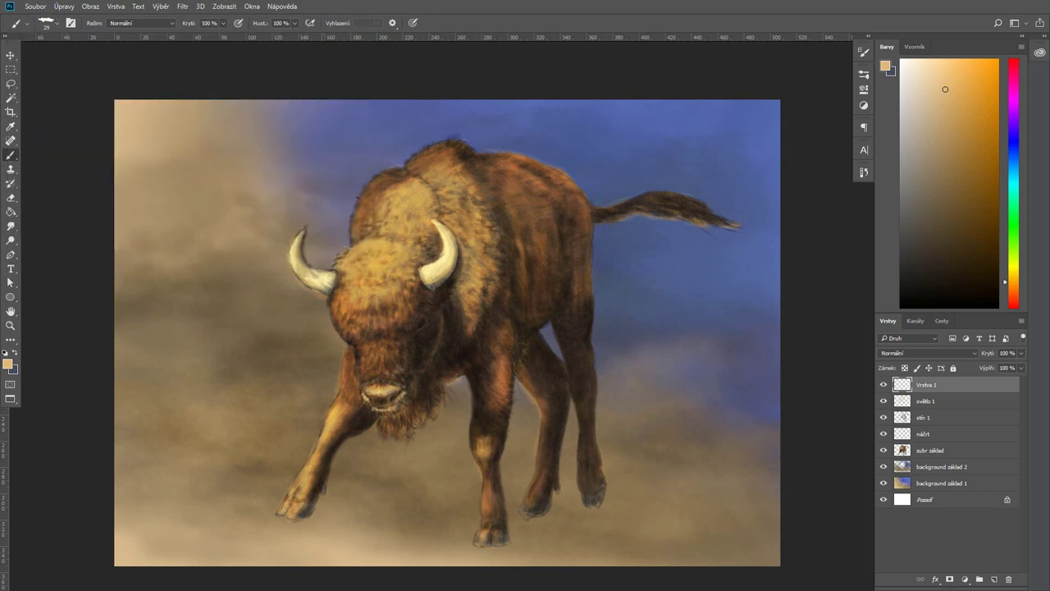
mouse_move(357, 243)
left_mouse_down()
mouse_move(355, 196)
mouse_move(385, 190)
mouse_move(353, 240)
mouse_move(367, 182)
mouse_move(376, 199)
left_mouse_up()
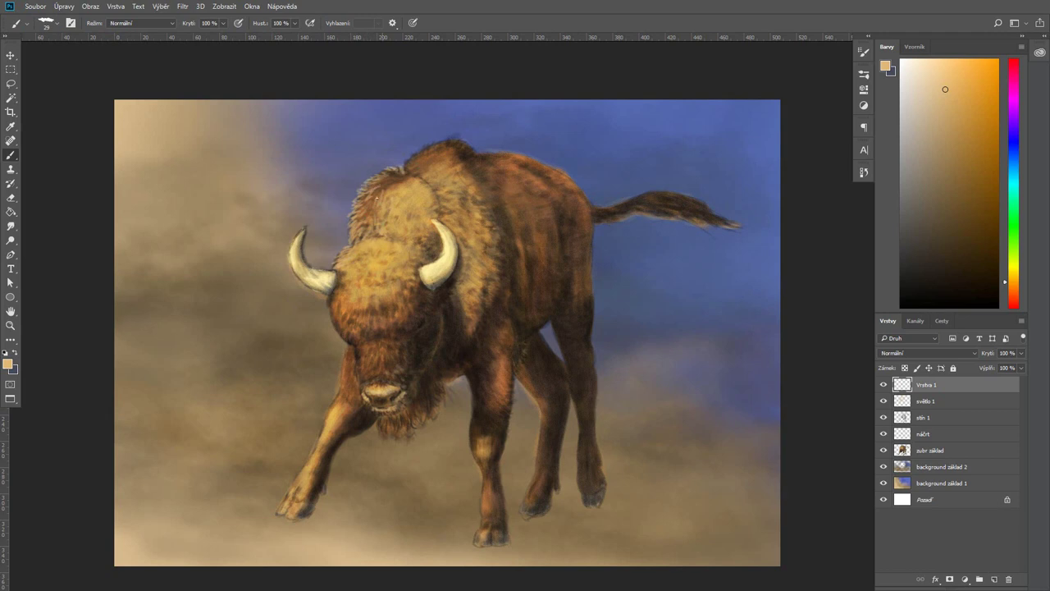
right_click(374, 195, "alt+shift")
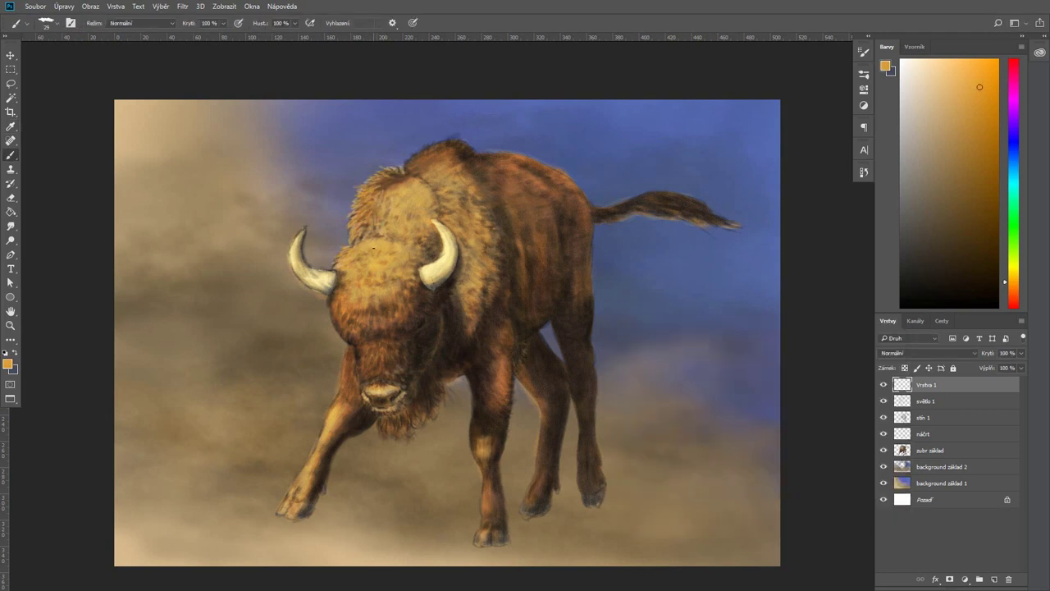
left_click(7, 363)
left_click(722, 403)
left_click(861, 351)
Change to a lighter orange and paint light fur strokes on the forehead
left_click(864, 171)
left_click(827, 169)
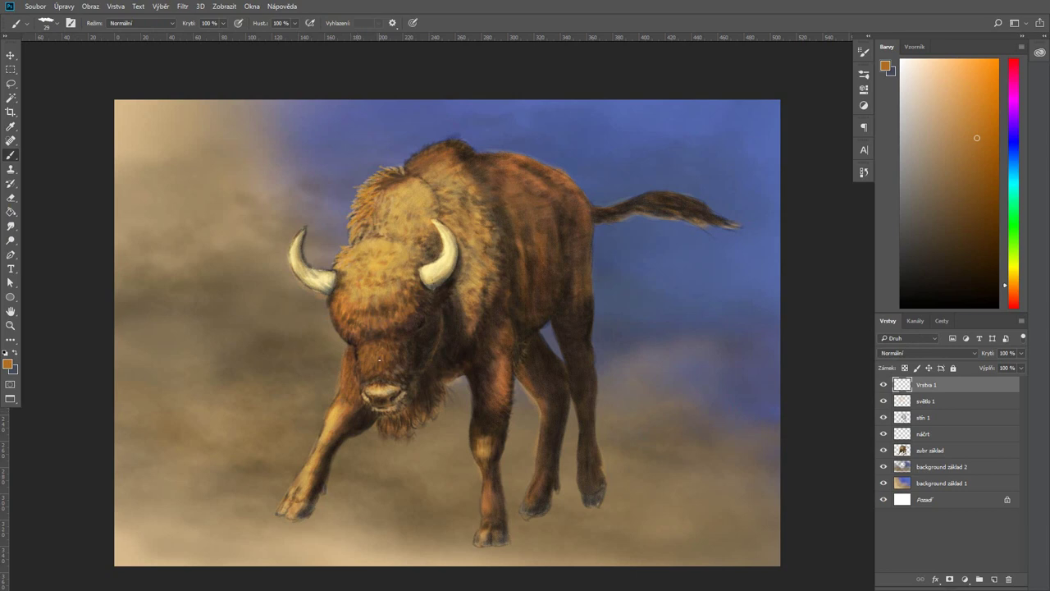
left_click(7, 363)
left_click(696, 369)
left_click(831, 344)
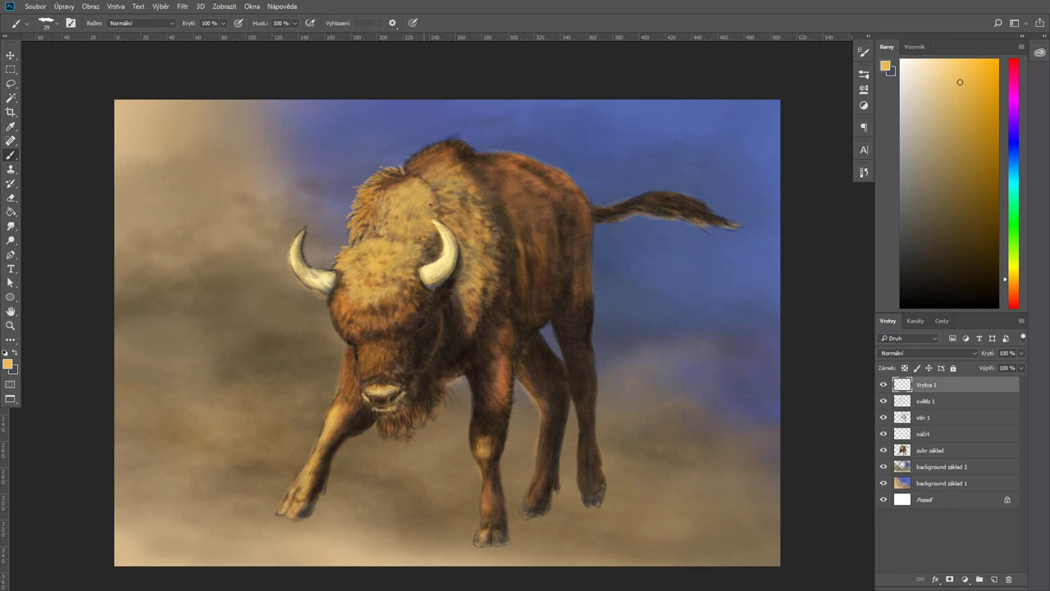
left_click_drag(379, 176, 368, 216)
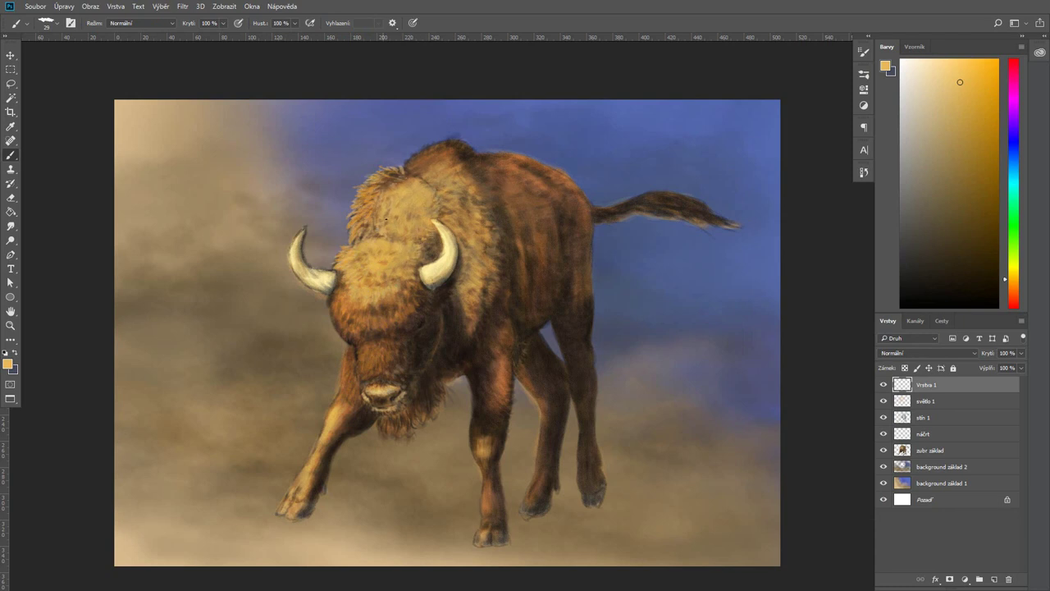
With dark brown and a 40 brush, add a short dark stroke on the hump
left_click(8, 364)
left_click(689, 483)
left_click(867, 352)
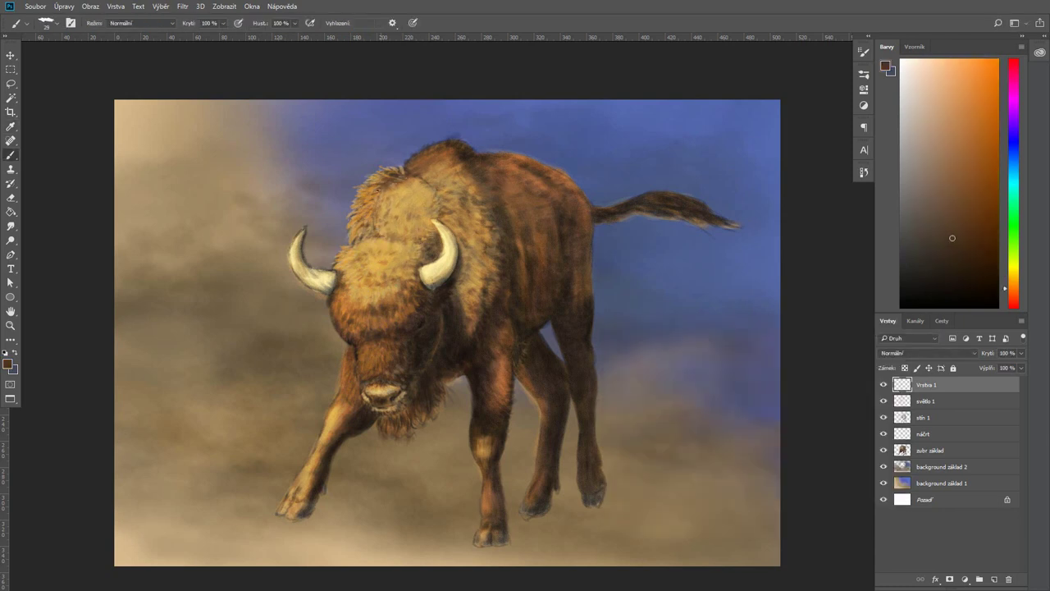
key("bracketright")
key("bracketright")
mouse_move(432, 167)
left_mouse_down()
mouse_move(443, 166)
mouse_move(413, 186)
left_mouse_up()
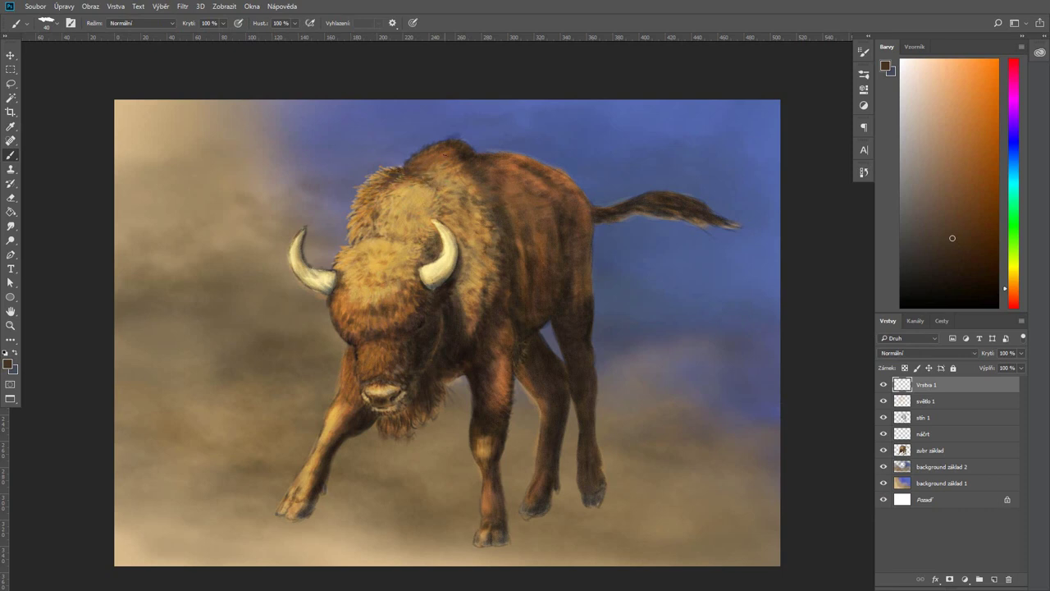
Sample a pale yellow, set the brush to 36, and paint pale fur between the horns
left_click(756, 428, "alt")
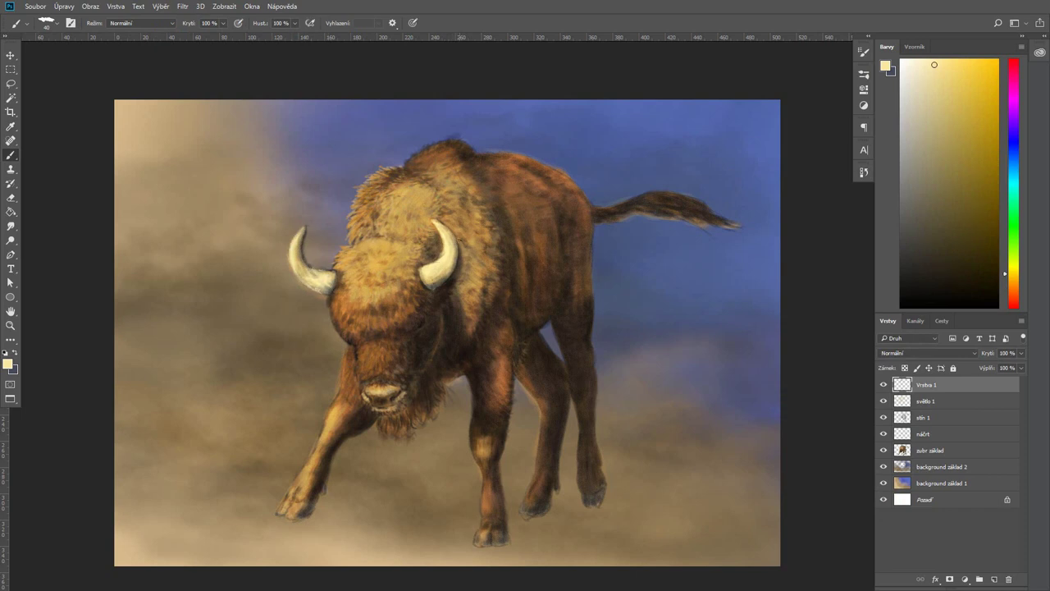
left_click(863, 172)
left_click(792, 297)
left_click(792, 385)
left_click(864, 172)
mouse_move(345, 268)
left_mouse_down()
mouse_move(401, 240)
mouse_move(417, 251)
mouse_move(336, 251)
mouse_move(371, 257)
mouse_move(355, 292)
mouse_move(411, 264)
mouse_move(362, 274)
mouse_move(359, 301)
mouse_move(417, 310)
left_mouse_up()
Layer many light fur strokes over the forehead and shoulder hump, undoing the final one
left_click_drag(427, 260, 405, 274)
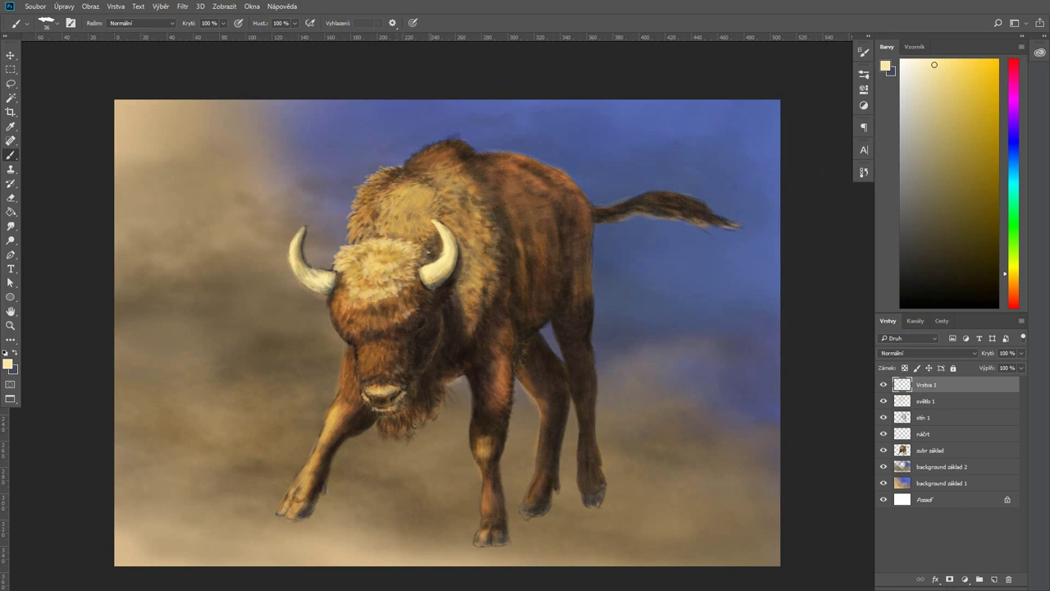
left_click_drag(359, 208, 349, 238)
mouse_move(366, 191)
left_mouse_down()
mouse_move(346, 228)
mouse_move(365, 218)
left_mouse_up()
left_click_drag(396, 170, 352, 213)
left_click_drag(361, 214, 346, 244)
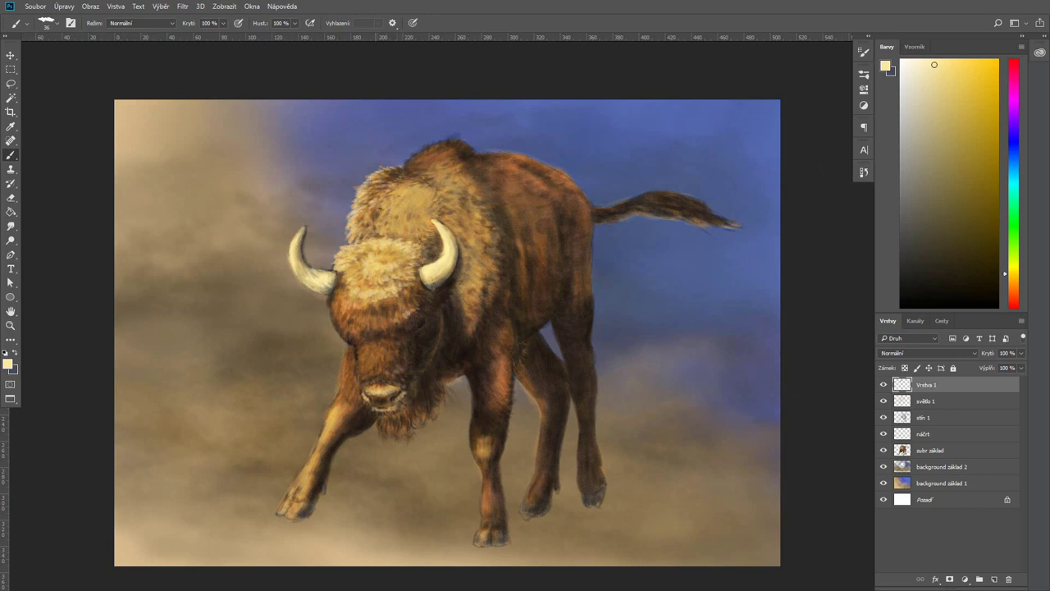
mouse_move(417, 217)
left_mouse_down()
mouse_move(429, 240)
mouse_move(382, 233)
left_mouse_up()
mouse_move(425, 193)
left_mouse_down()
mouse_move(414, 221)
mouse_move(390, 169)
mouse_move(402, 173)
left_mouse_up()
left_click_drag(369, 231, 349, 244)
left_click_drag(392, 201, 382, 225)
mouse_move(384, 180)
left_mouse_down()
mouse_move(374, 190)
mouse_move(381, 174)
left_mouse_up()
left_click_drag(410, 161, 401, 168)
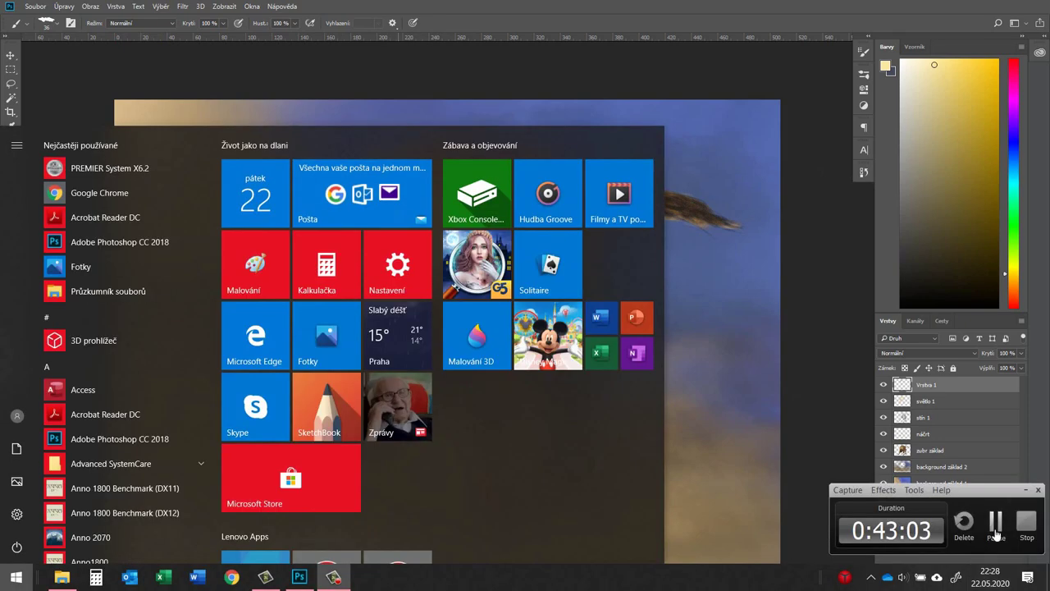
key("ctrl+z")
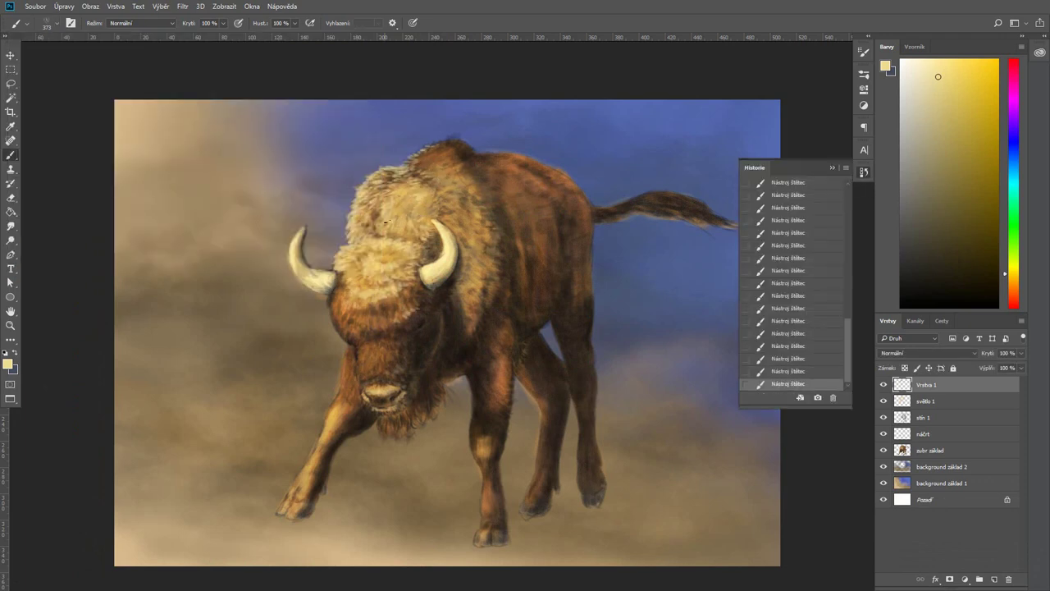
Pick an orange-brown colour and paint lighter fur strokes on the front legs
left_click(8, 364)
left_click(713, 390)
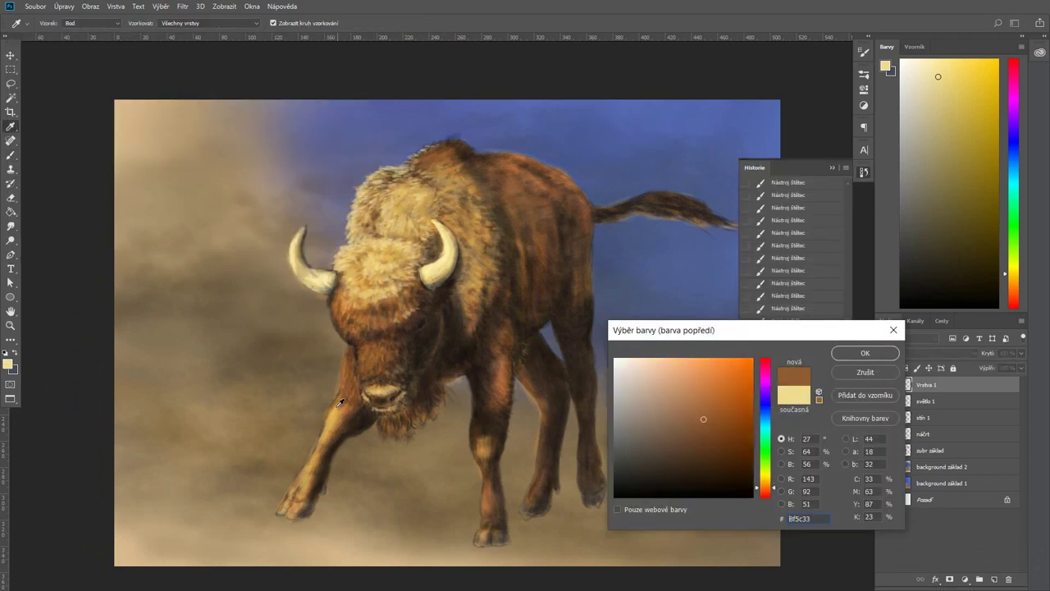
left_click(865, 353)
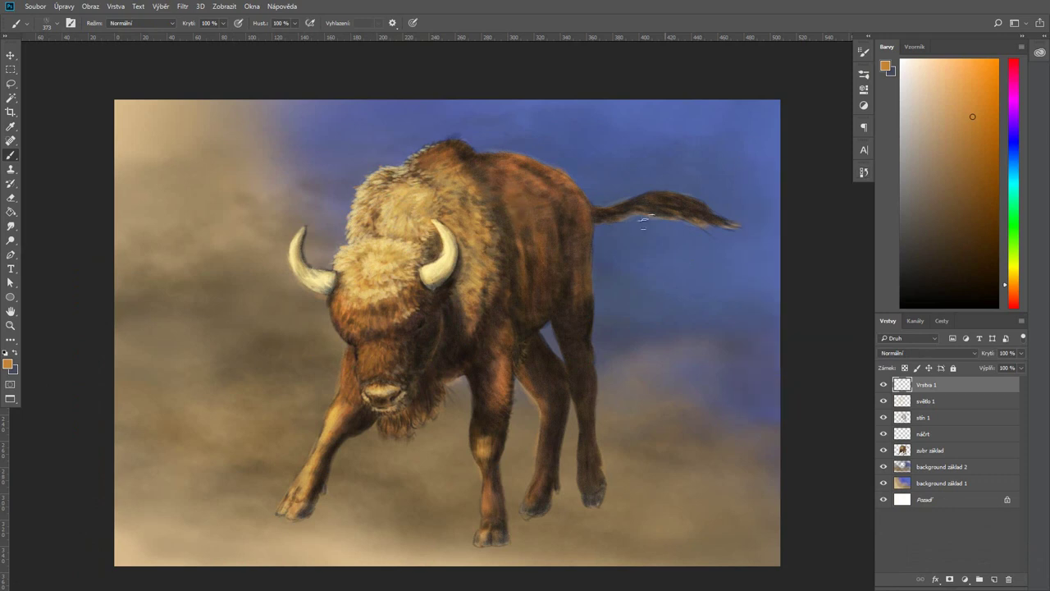
left_click_drag(505, 336, 494, 390)
left_click_drag(484, 484, 493, 515)
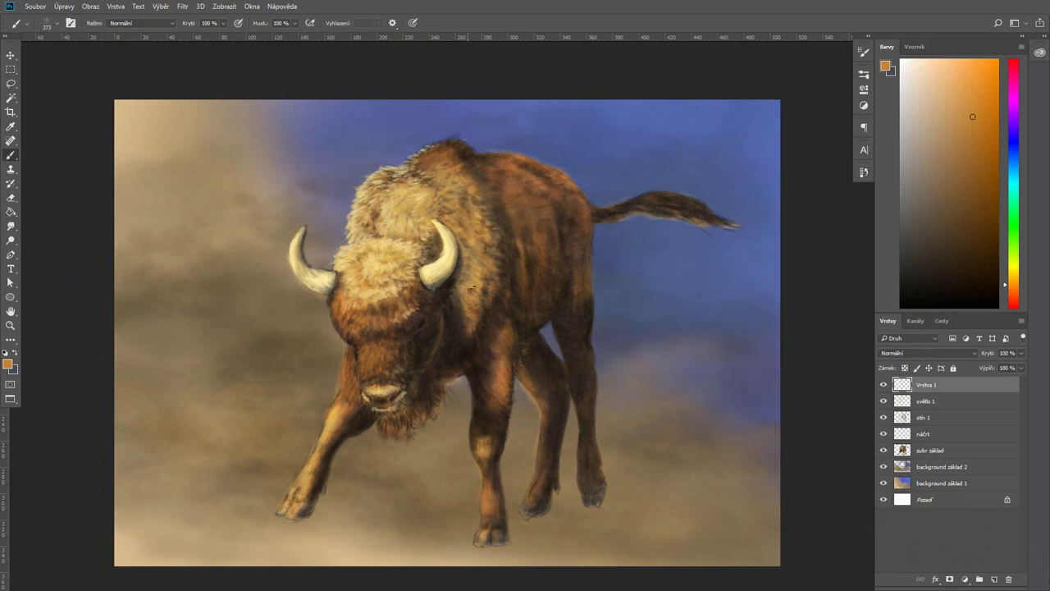
Paint light strokes on the hump and shoulder and smooth the top of the hump
left_click(863, 172)
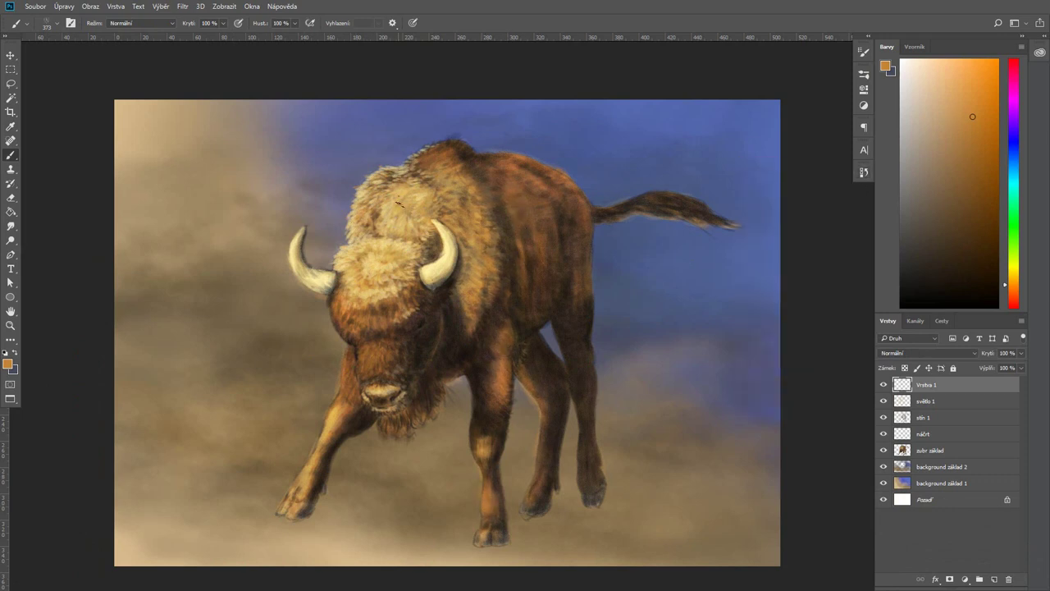
mouse_move(386, 205)
left_mouse_down()
mouse_move(385, 223)
mouse_move(398, 221)
left_mouse_up()
mouse_move(418, 152)
left_mouse_down()
mouse_move(450, 162)
mouse_move(414, 166)
mouse_move(411, 179)
left_mouse_up()
left_click_drag(458, 147, 539, 185)
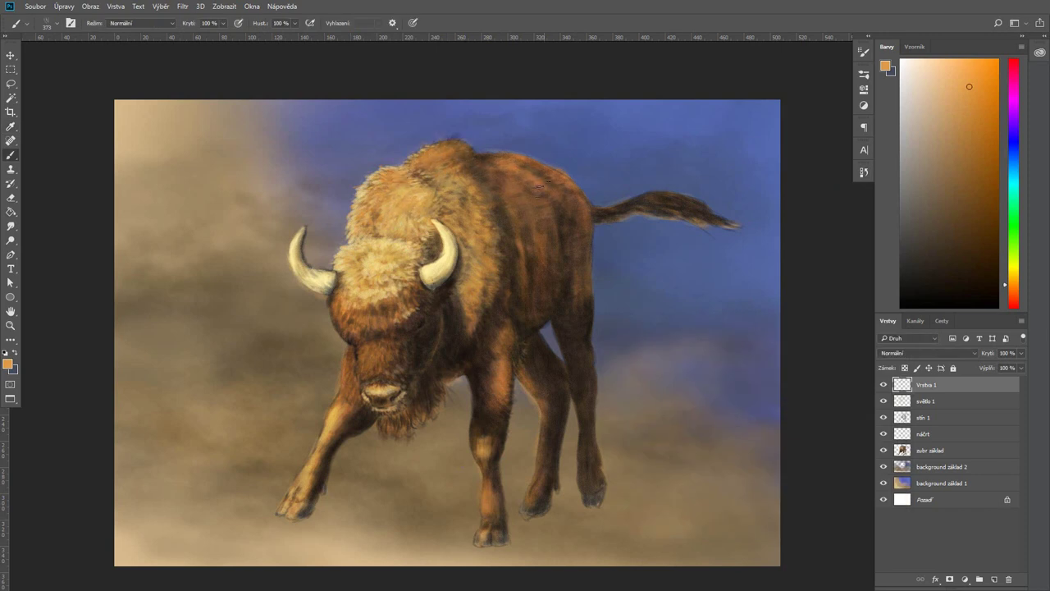
Change the paint colour through darker orange to a dark brown, 4e3a22
left_click(707, 420)
key("Return")
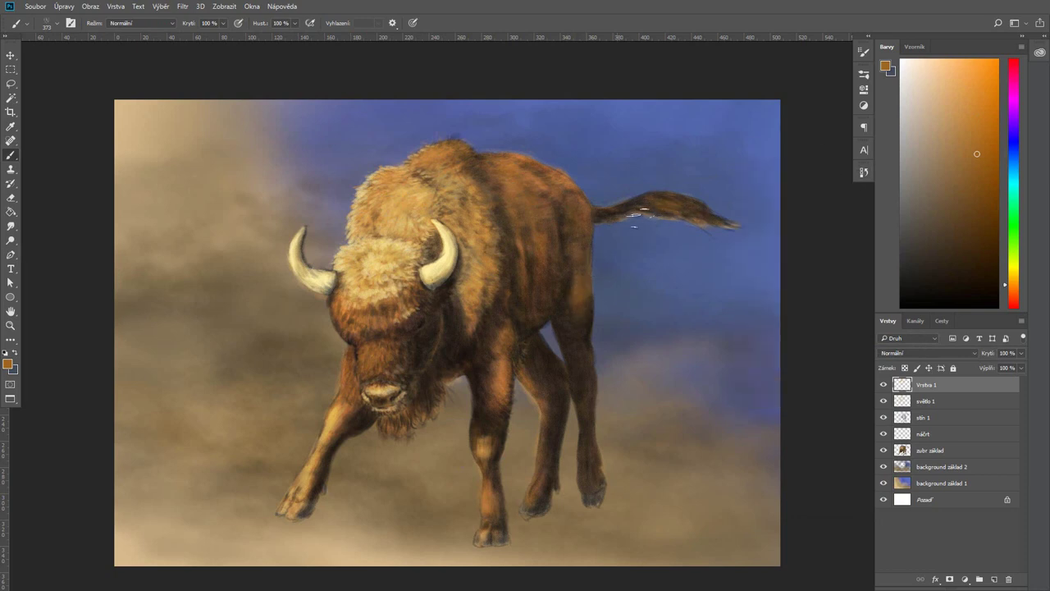
left_click(863, 173)
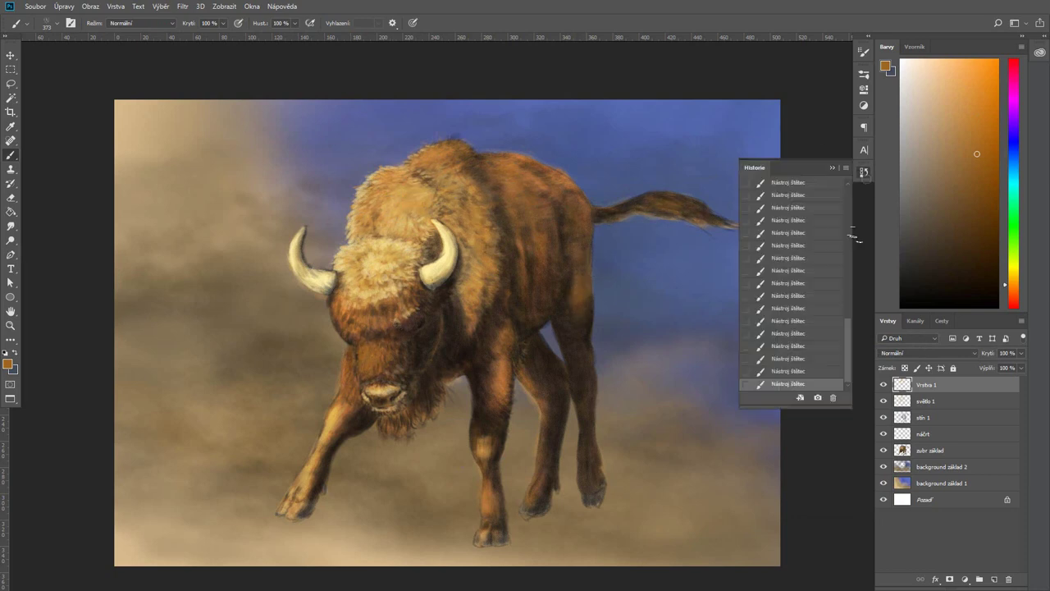
left_click(885, 67)
left_click(705, 429)
key("Return")
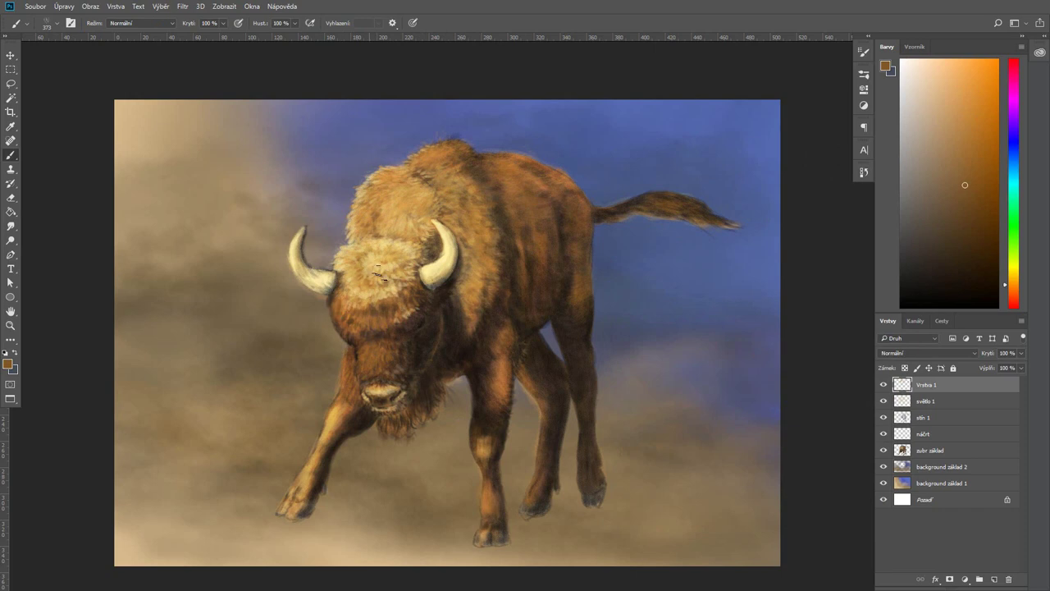
left_click(379, 272, "alt")
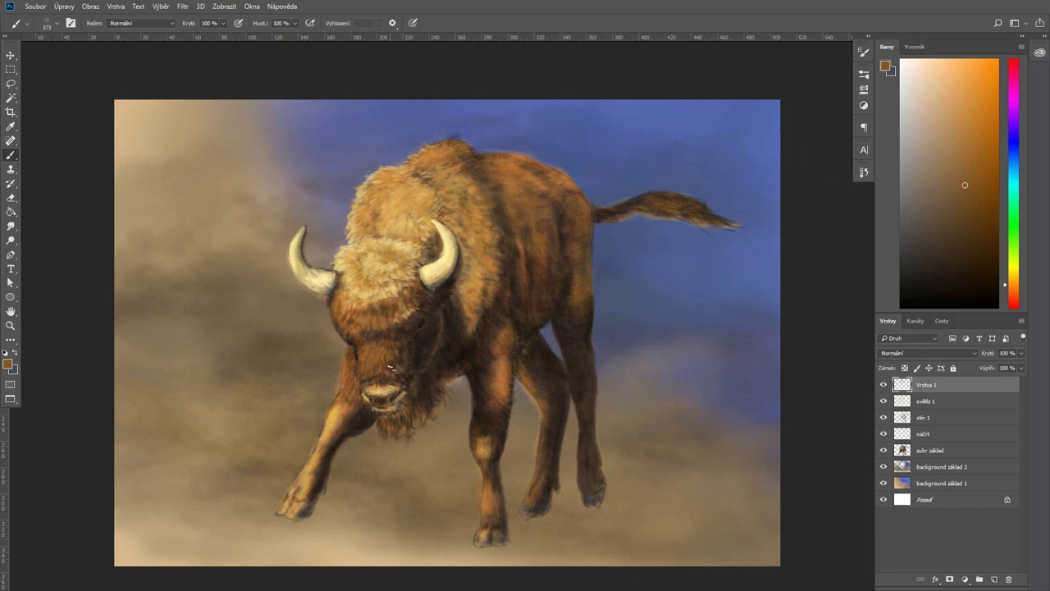
left_click(863, 173)
Set a light tan, then eyedrop a darker orange-brown from the bison's fur
left_click(885, 66)
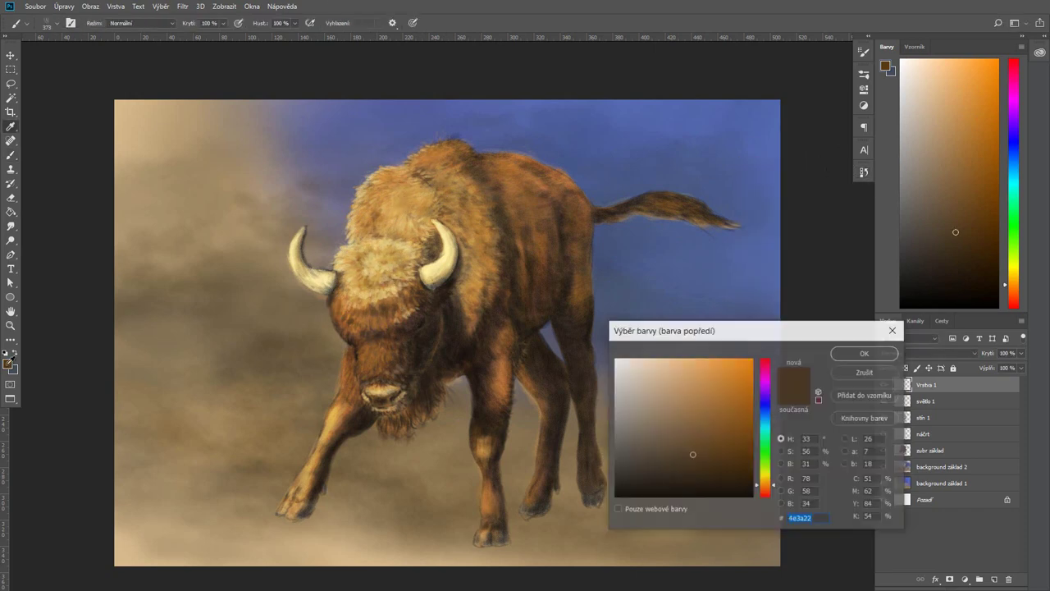
left_click(680, 375)
key("Return")
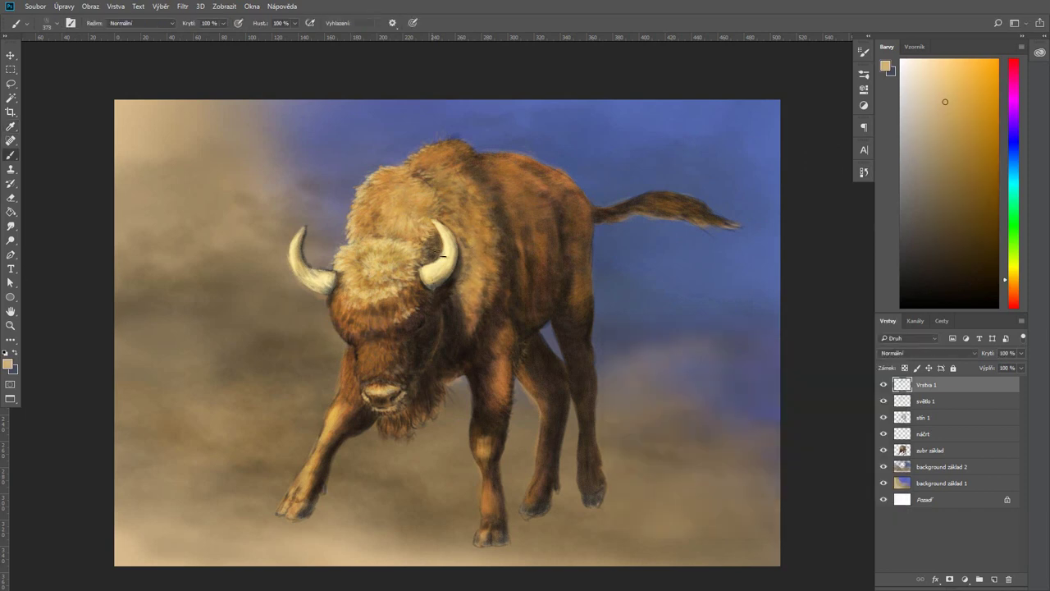
key("i")
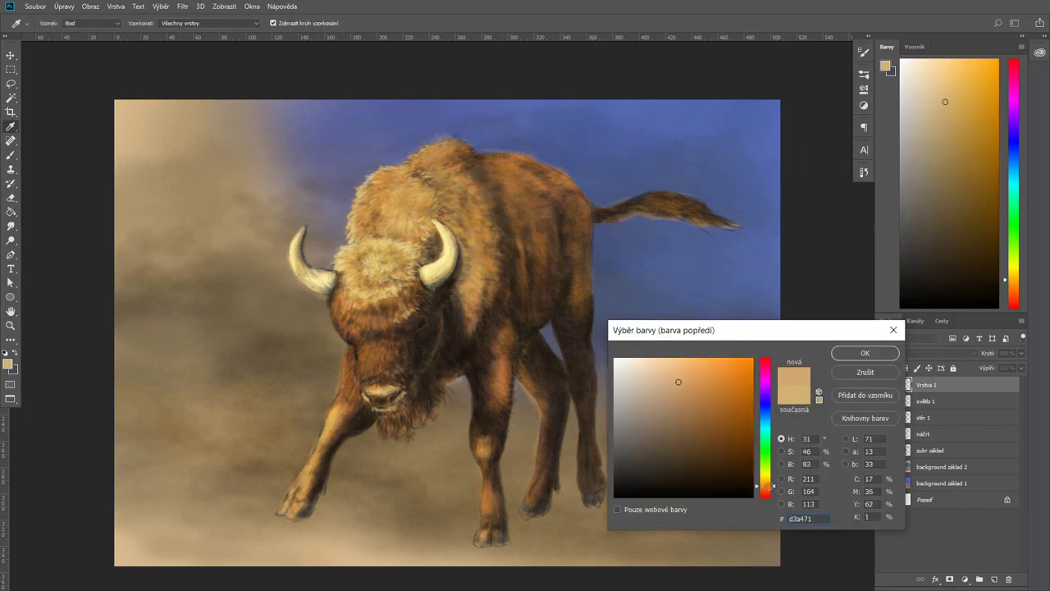
left_click(518, 376)
key("Return")
key("b")
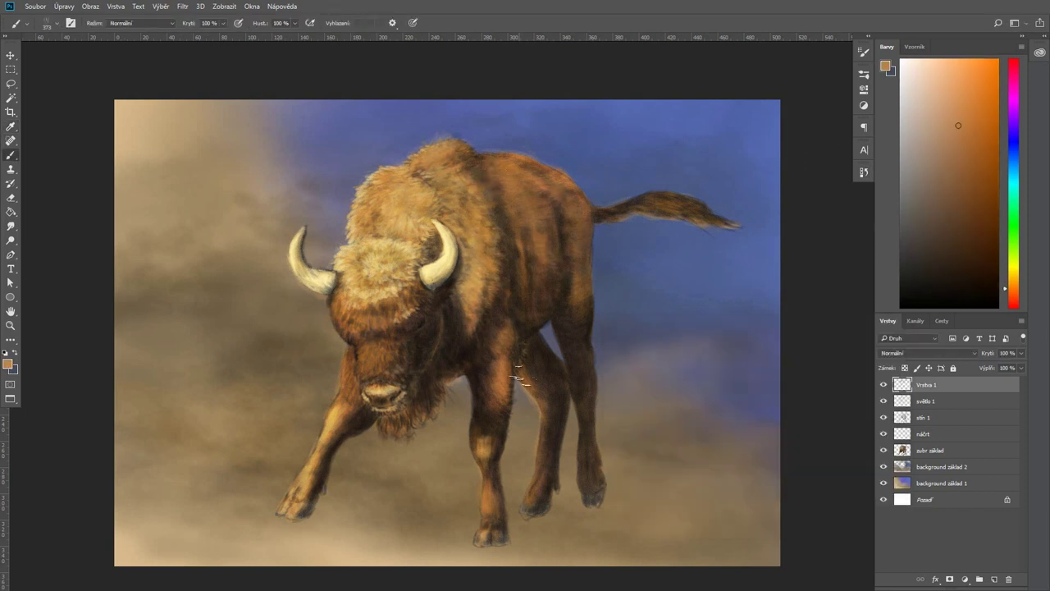
With brush size 290, paint lighter fur strands on the beard, chin and left cheek
left_click(56, 23)
key("Return")
left_click_drag(416, 389, 435, 412)
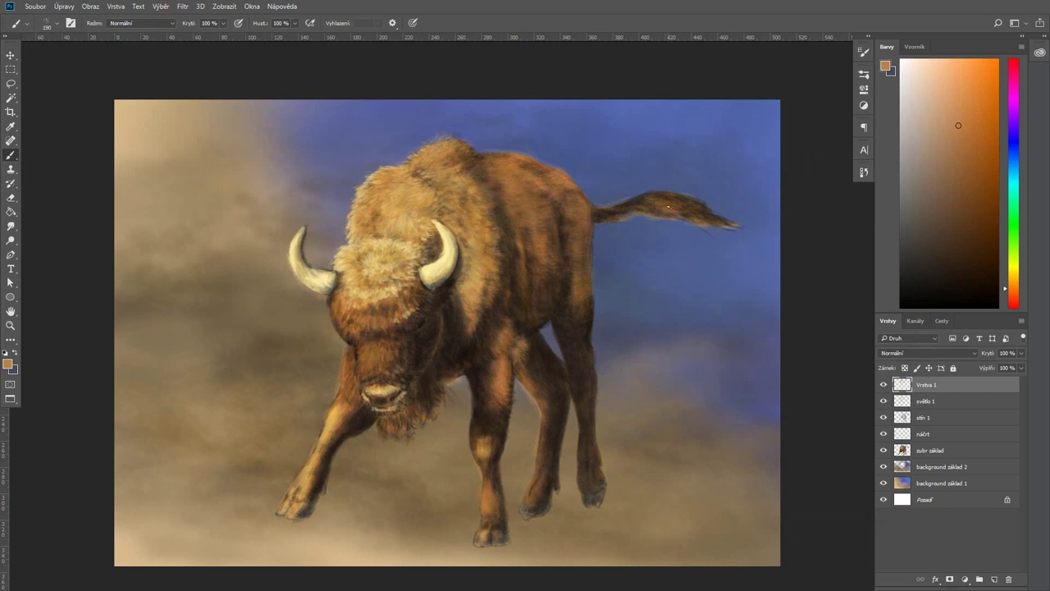
left_click(864, 171)
left_click(725, 218)
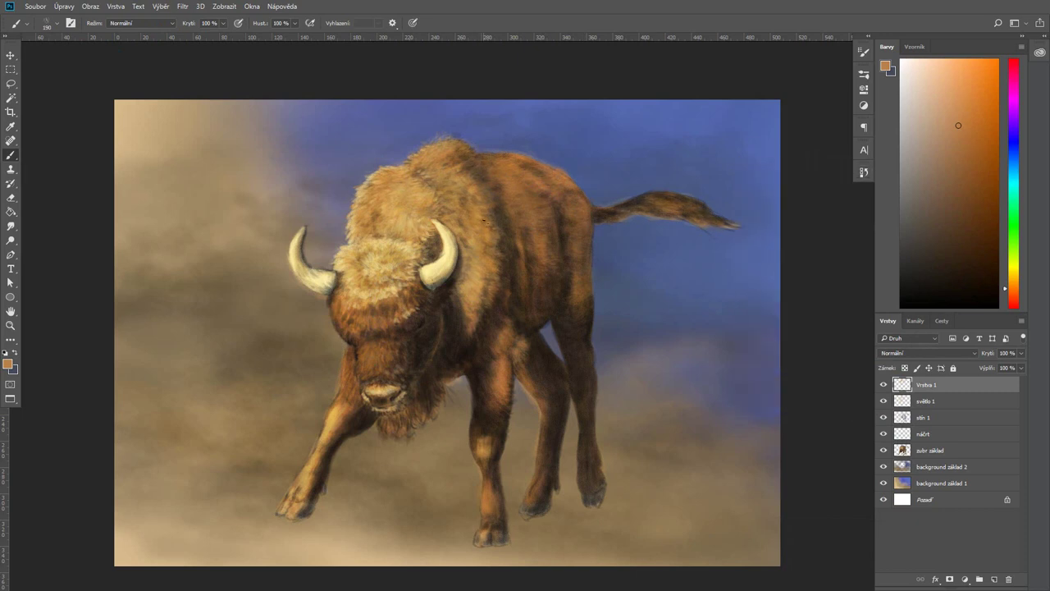
left_click_drag(336, 310, 336, 326)
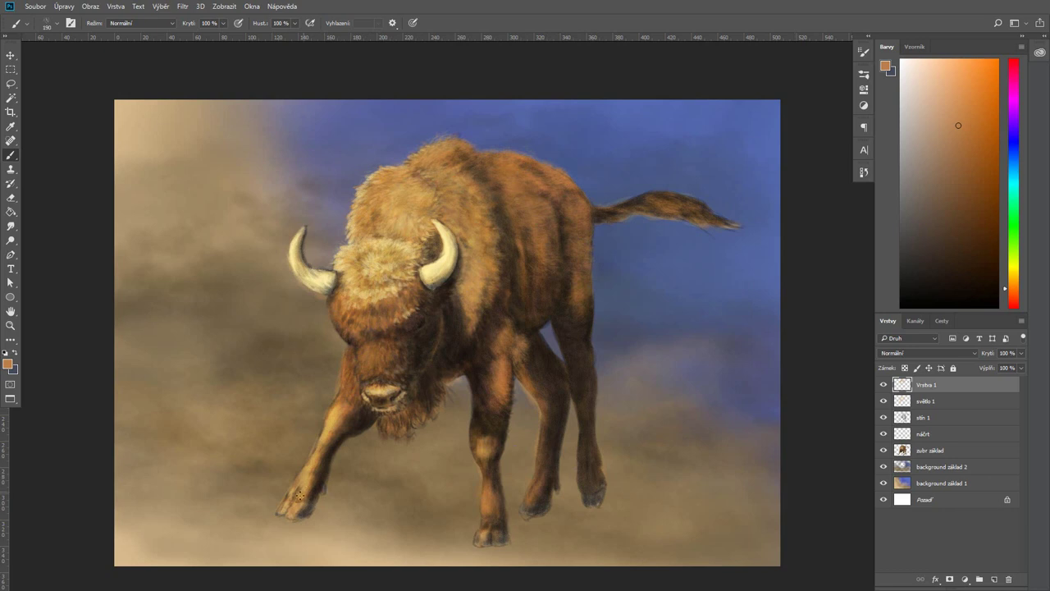
Switch to dark brown and paint small dark fur strokes on the hump and shoulder
left_click(886, 67)
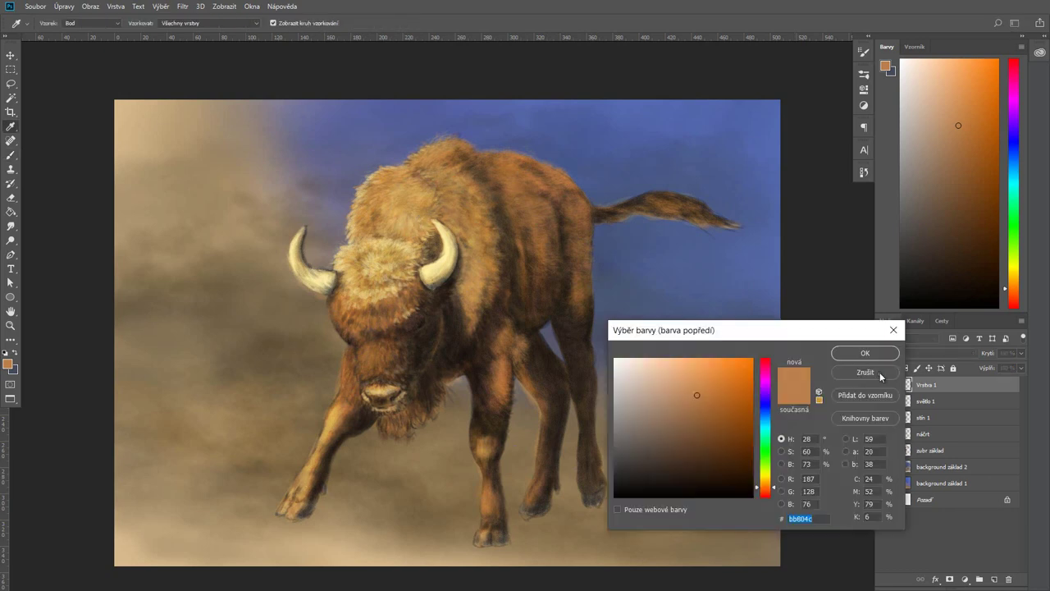
left_click(694, 438)
left_click(865, 354)
left_click(864, 173)
left_click(384, 192)
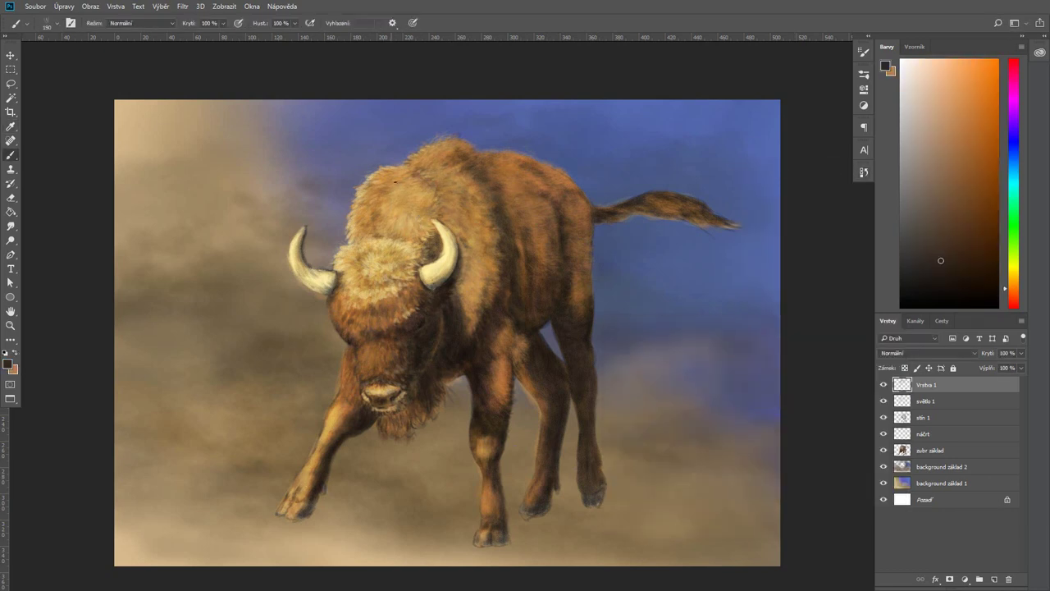
mouse_move(448, 197)
left_mouse_down()
mouse_move(453, 222)
mouse_move(475, 243)
mouse_move(414, 208)
mouse_move(402, 227)
left_mouse_up()
mouse_move(484, 267)
left_mouse_down()
mouse_move(464, 295)
mouse_move(467, 286)
left_mouse_up()
left_click_drag(472, 235, 469, 247)
Add more dark strokes on the shoulder and hump, undo two, and sample a darker brown
left_click_drag(468, 286, 471, 315)
key("ctrl+z")
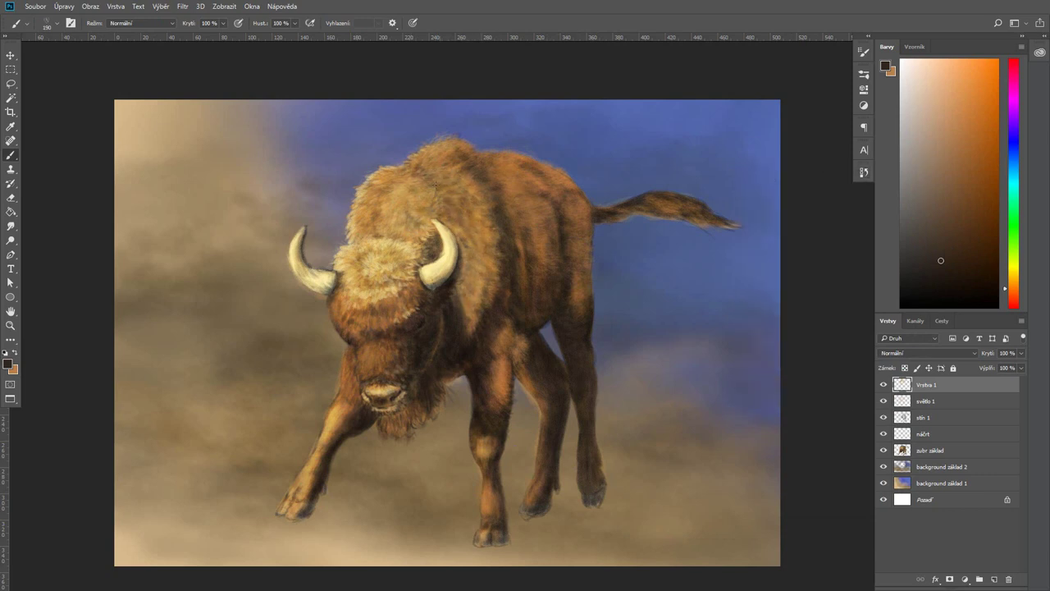
mouse_move(442, 164)
left_mouse_down()
mouse_move(434, 192)
mouse_move(460, 189)
mouse_move(458, 228)
mouse_move(482, 292)
left_mouse_up()
key("ctrl+z")
left_click(474, 288, "alt")
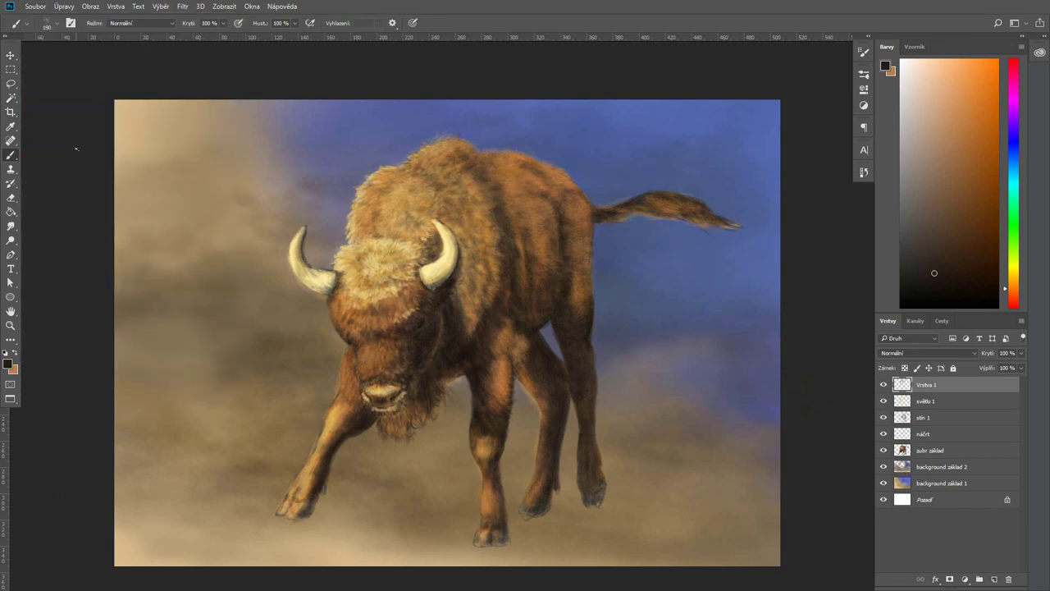
Rename the fur layer to srst
double_click(926, 384)
type("srst")
key("Return")
Choose a light tan and a pastel brush, then paint light fur along the top of the hump
left_click(885, 66)
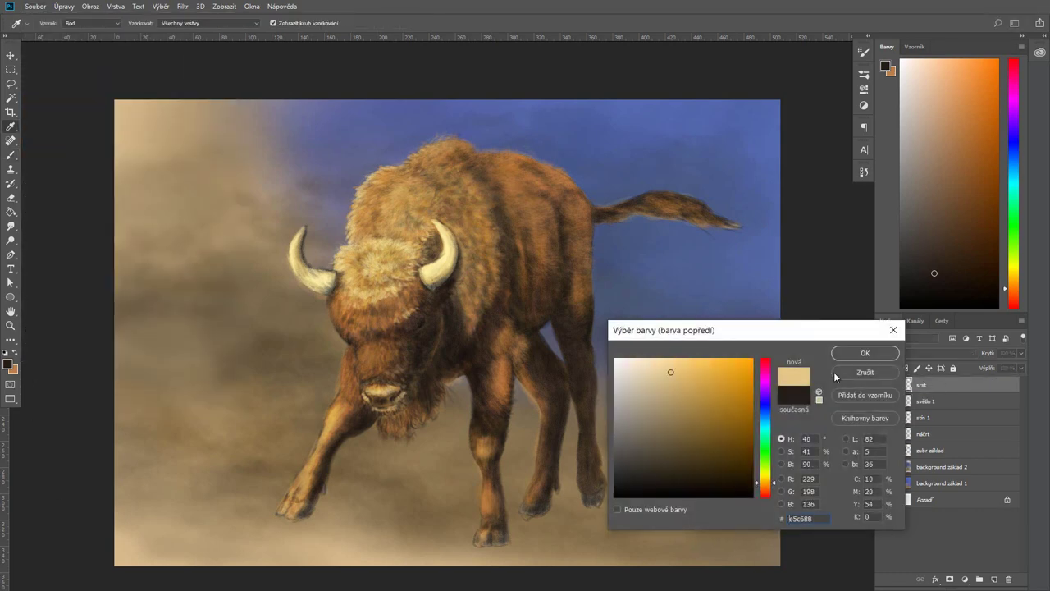
left_click(865, 352)
key("b")
left_click(47, 23)
scroll(180, 188, "up", 2)
key("Return")
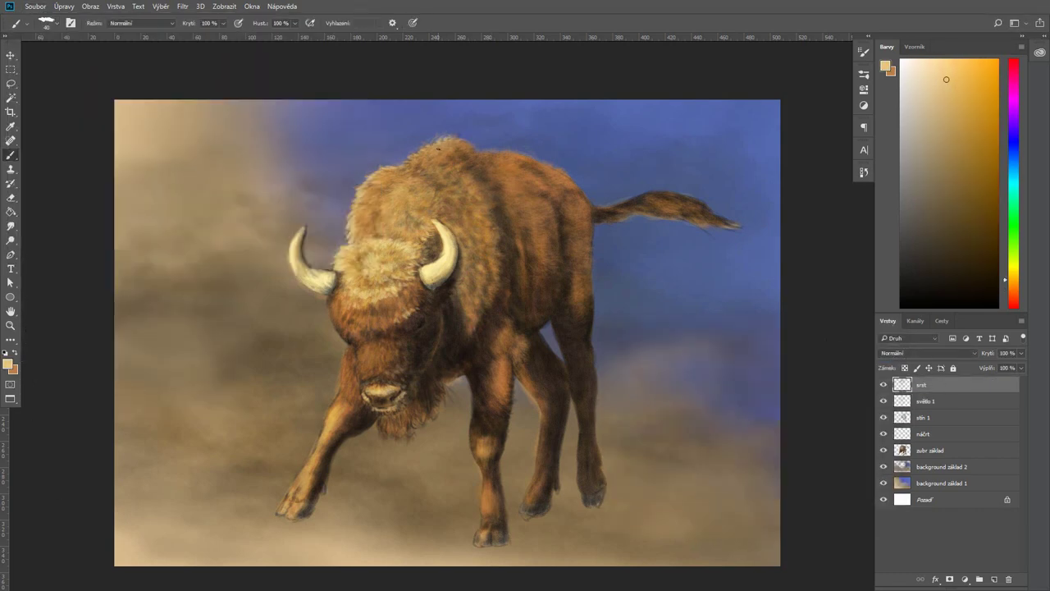
mouse_move(483, 162)
left_mouse_down()
mouse_move(494, 149)
mouse_move(502, 155)
left_mouse_up()
Paint thin light hairs at the tail tip and enlarge the brush to 42
left_click(863, 172)
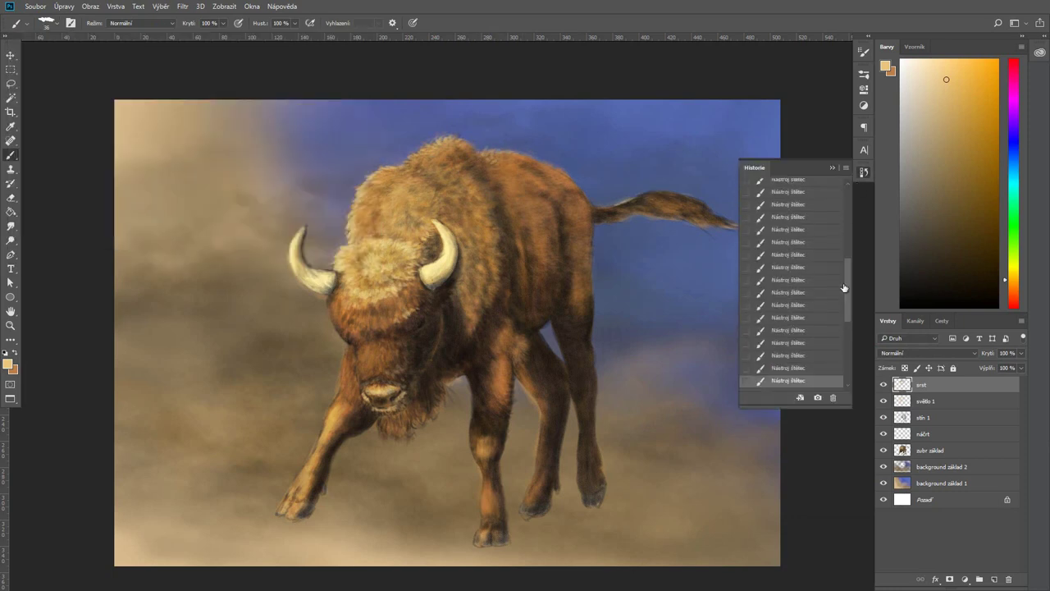
left_click(863, 171)
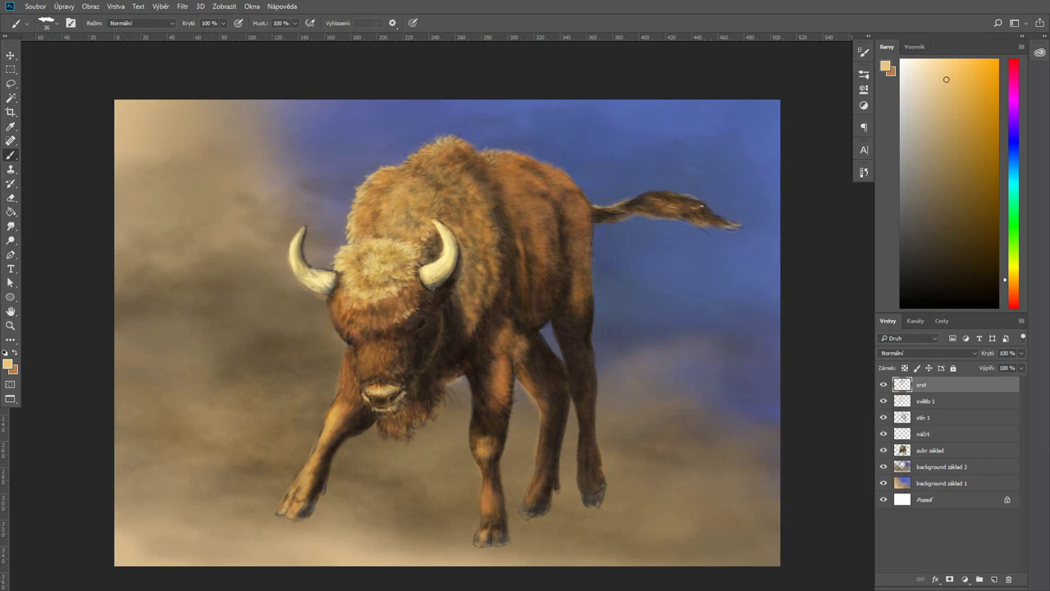
left_click(863, 171)
left_click(863, 171)
left_click_drag(704, 222, 727, 228)
key("bracketright")
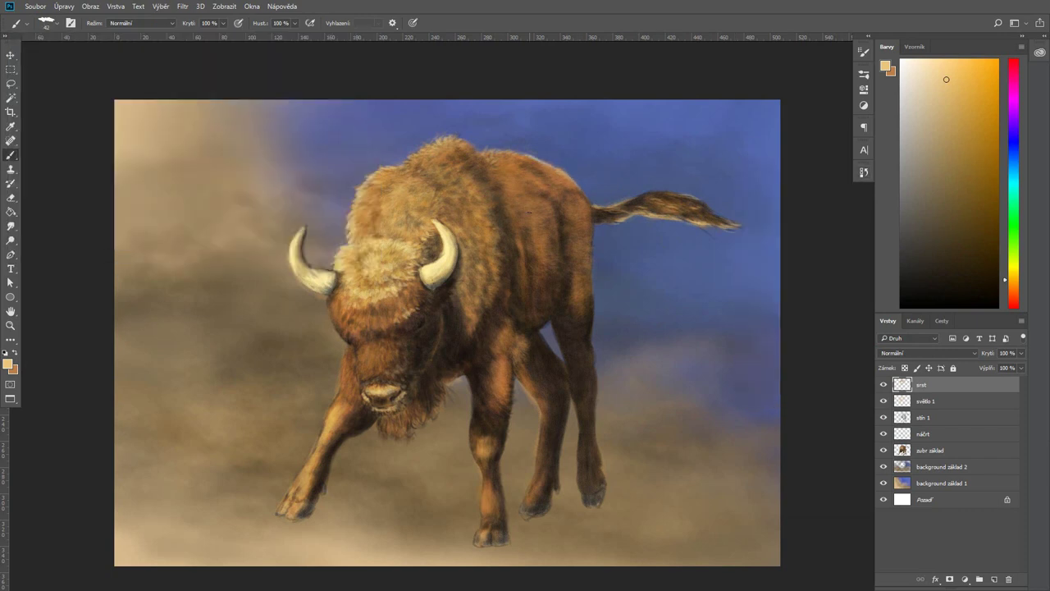
Add a new empty layer and revert to an earlier History state
key("ctrl+shift+alt+n")
scroll(360, 240, "up", 2)
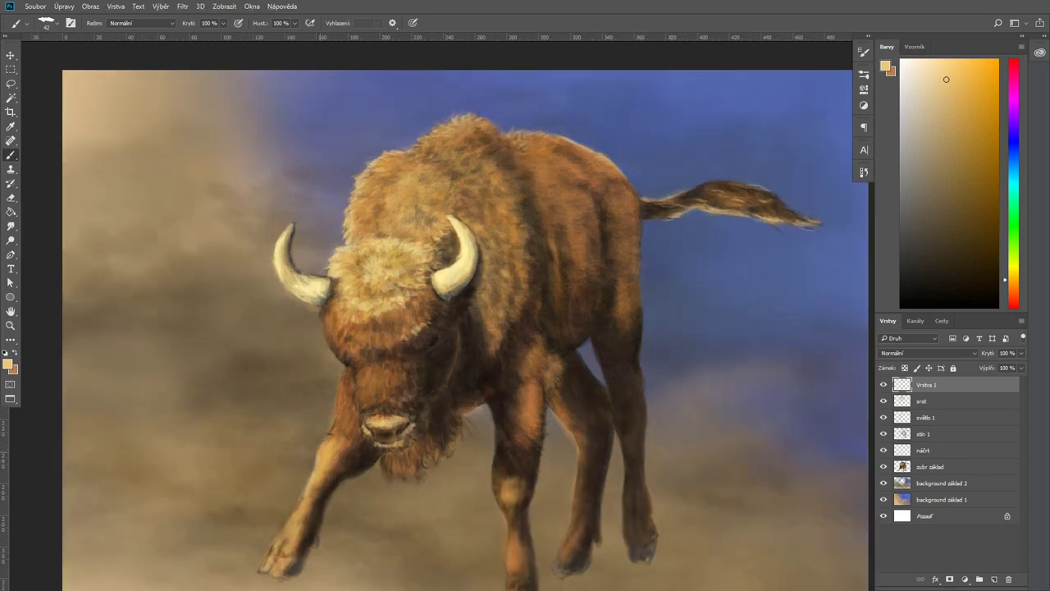
left_click(927, 353)
left_click(863, 172)
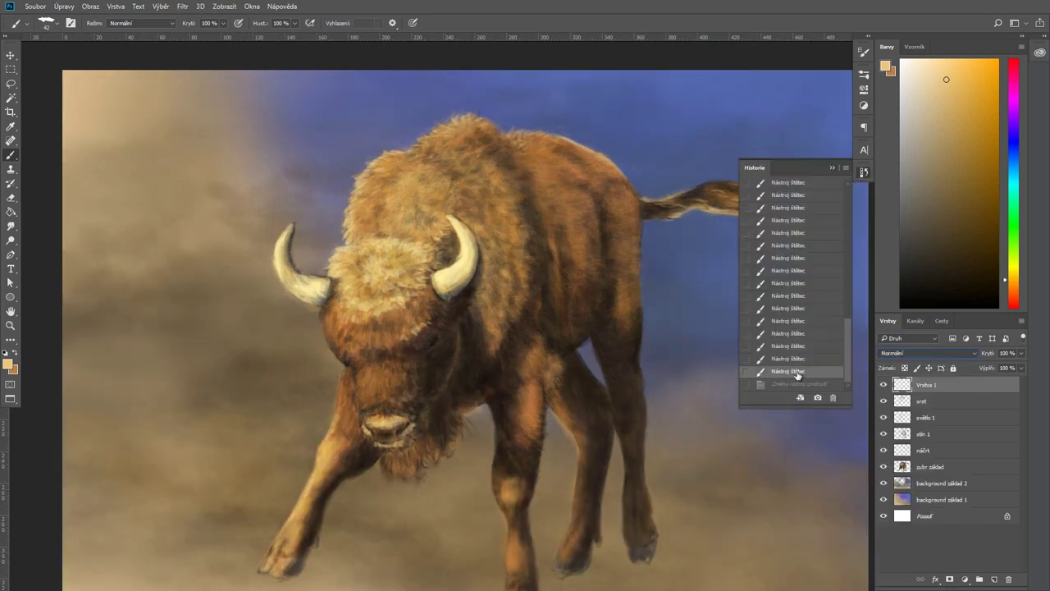
scroll(812, 345, "up", 2)
left_click(788, 246)
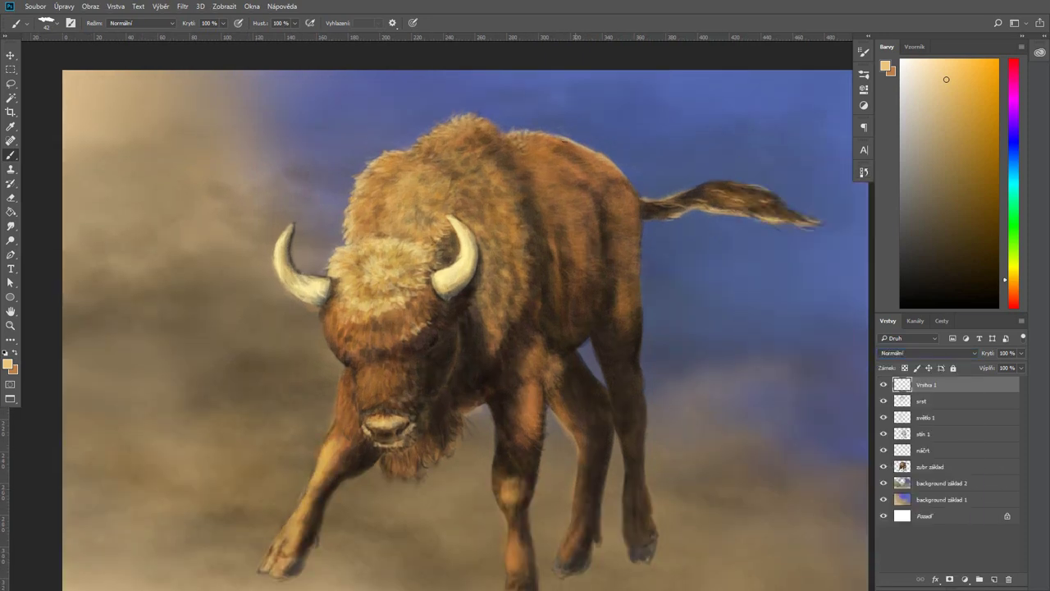
Paint faint light strokes on the bison's back and down a leg
left_click_drag(544, 135, 578, 149)
key("ctrl+0")
scroll(696, 477, "up", 3)
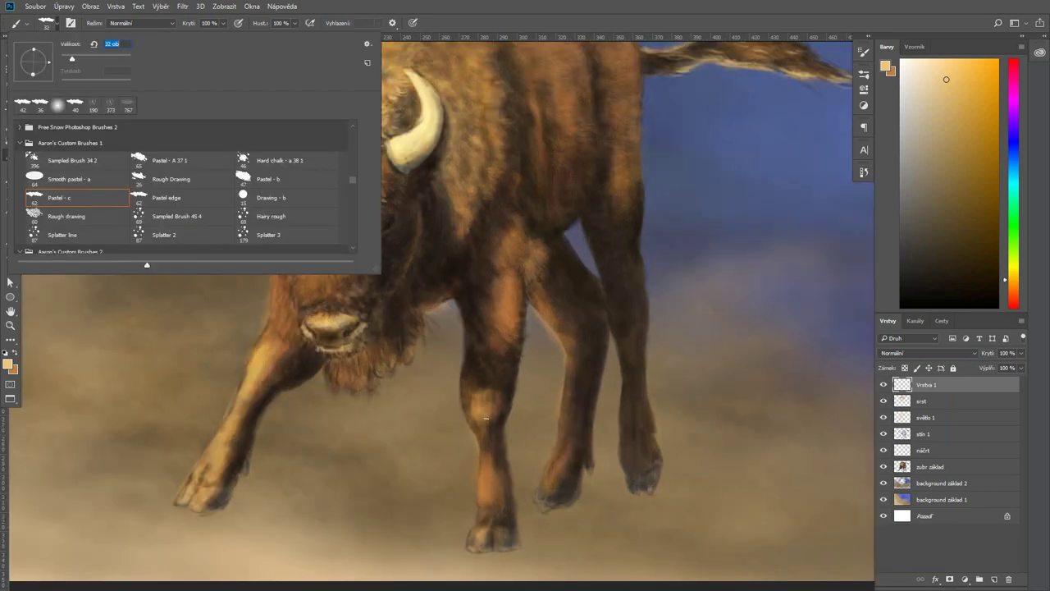
left_click_drag(529, 299, 561, 434)
key("ctrl+0")
Restore a History step, then add a small light mark on the near foreleg with a size-25 brush
left_click(864, 172)
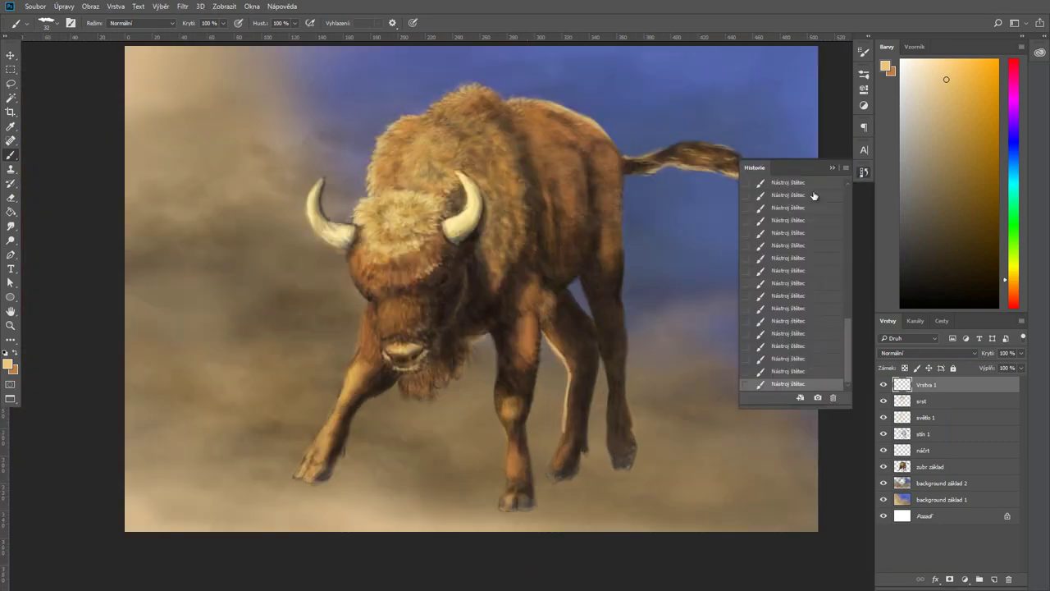
left_click(816, 183)
left_click(773, 169, "alt")
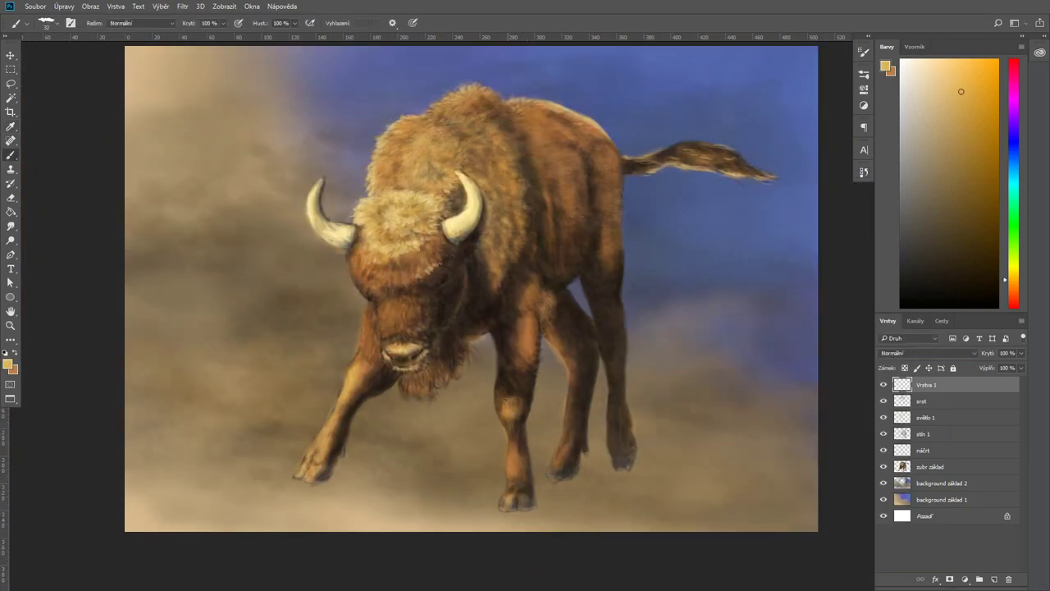
key("bracketleft")
left_click_drag(346, 370, 344, 380)
Step back through History states and make the top layer Vrstva 1 visible again
left_click(863, 172)
scroll(844, 246, "up", 2)
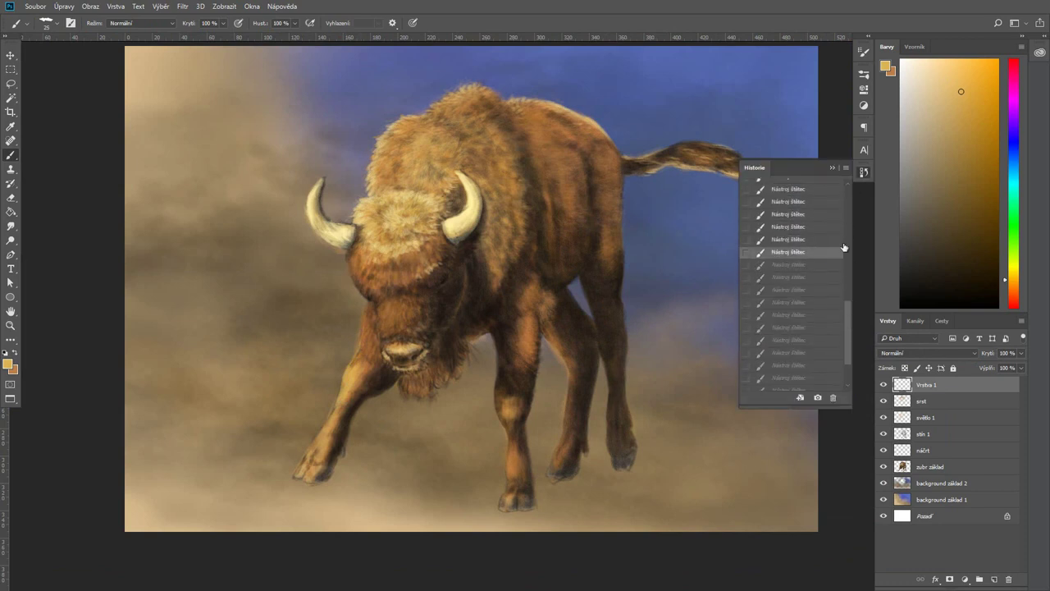
left_click(796, 188)
left_click(863, 172)
left_click(883, 384)
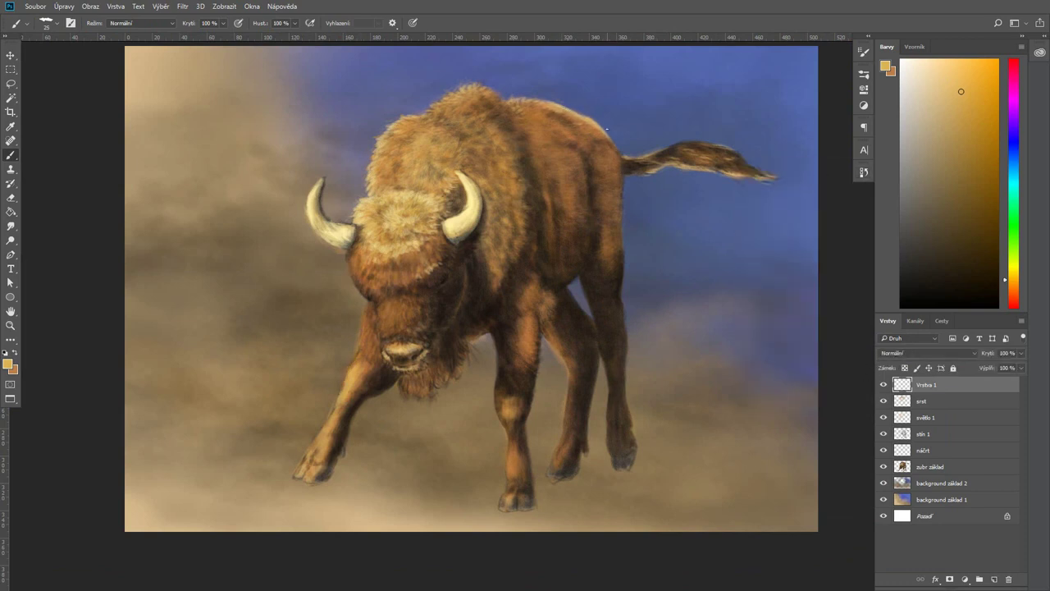
Pick tan foreground colours, ending with a lighter yellow-tan sampled by eyedropper
right_click(828, 343, "alt+shift")
left_click(864, 172)
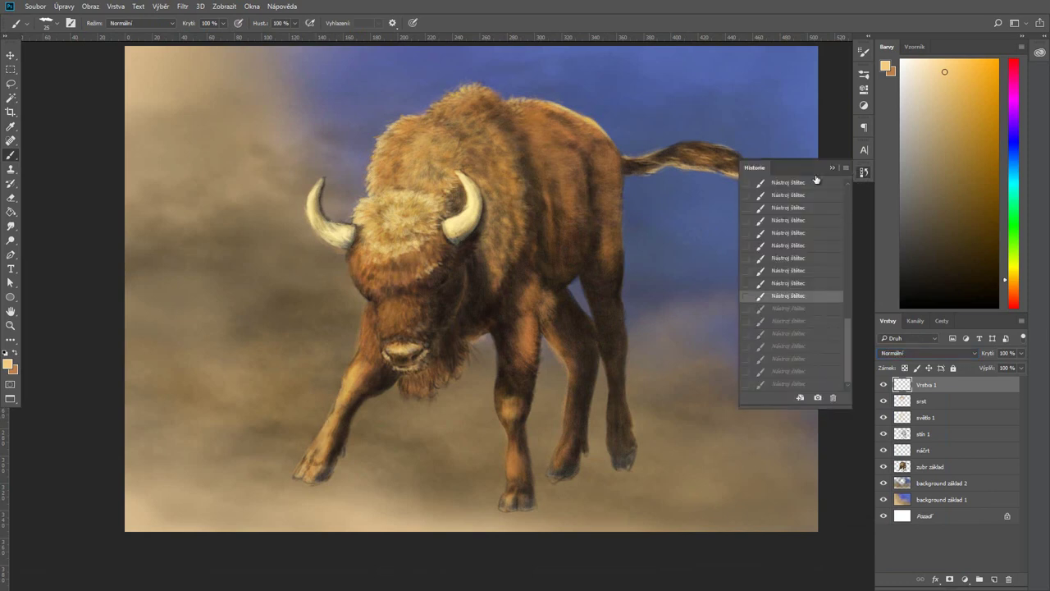
left_click(788, 383)
left_click(863, 171)
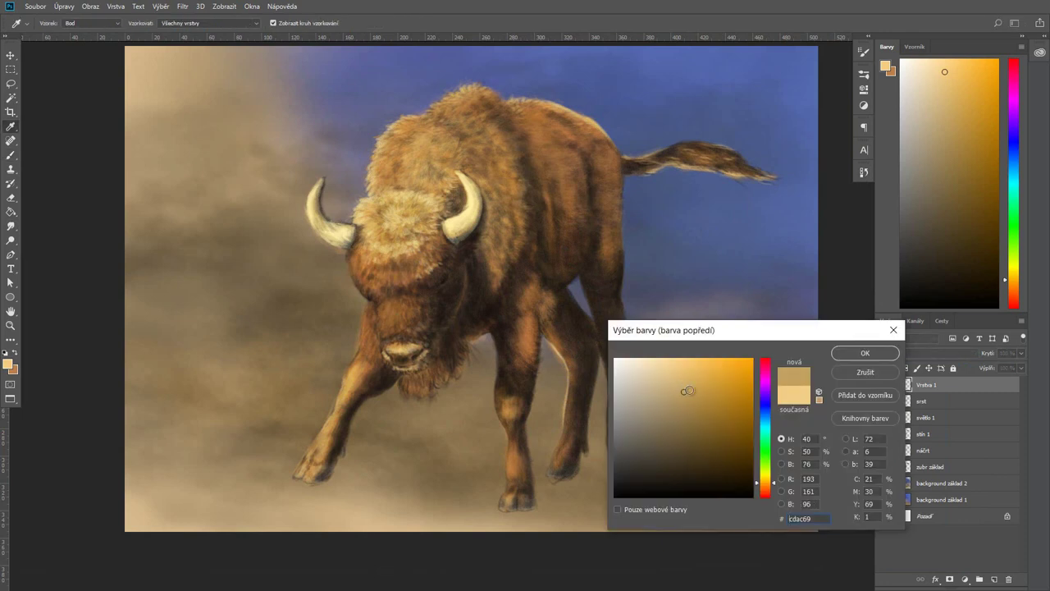
left_click(686, 387)
key("Return")
left_click(864, 172)
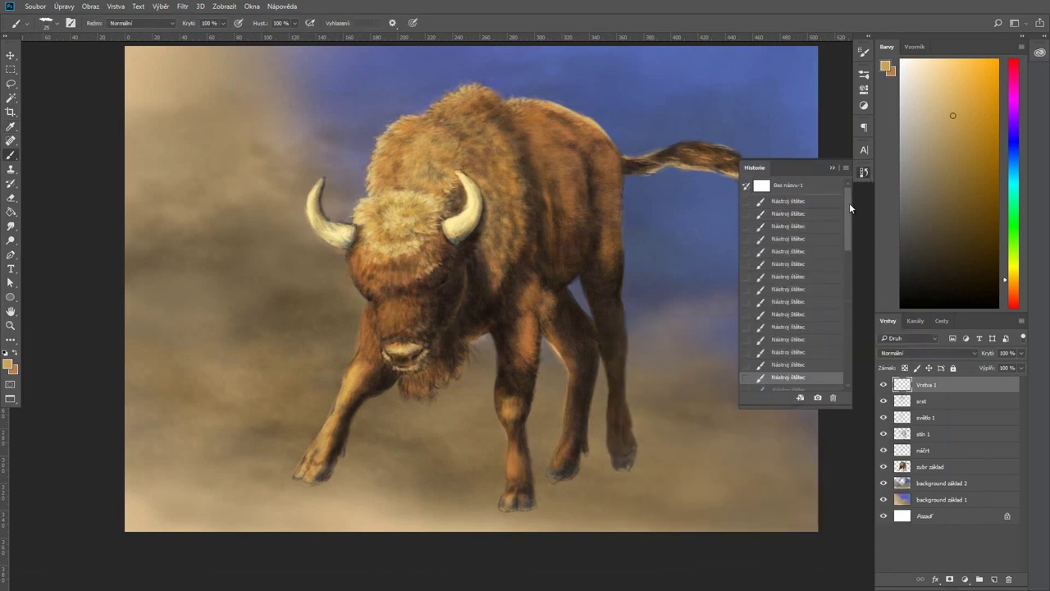
left_click(557, 351, "alt")
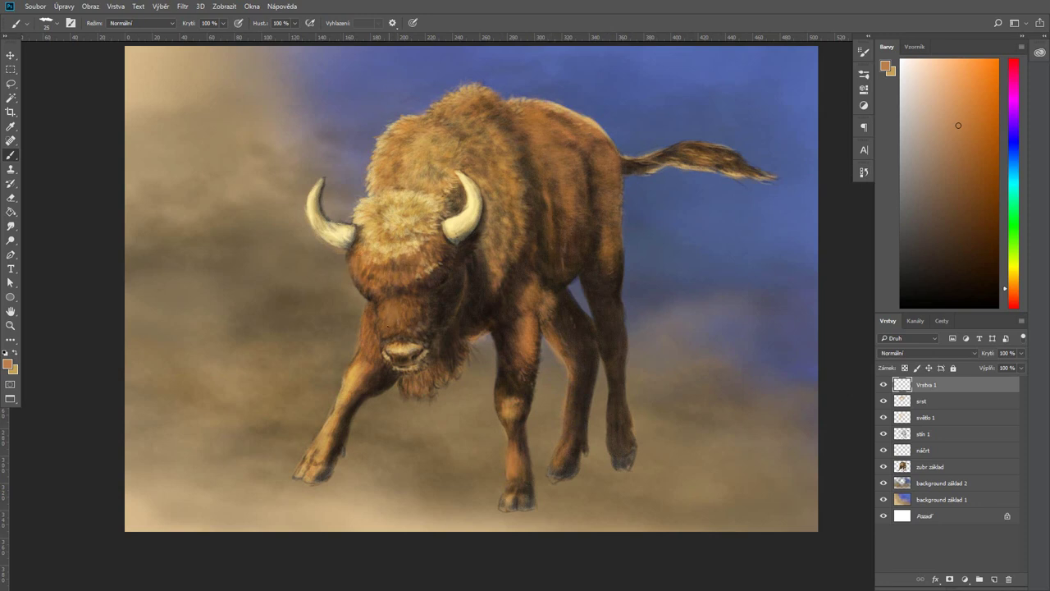
left_click(366, 313, "alt")
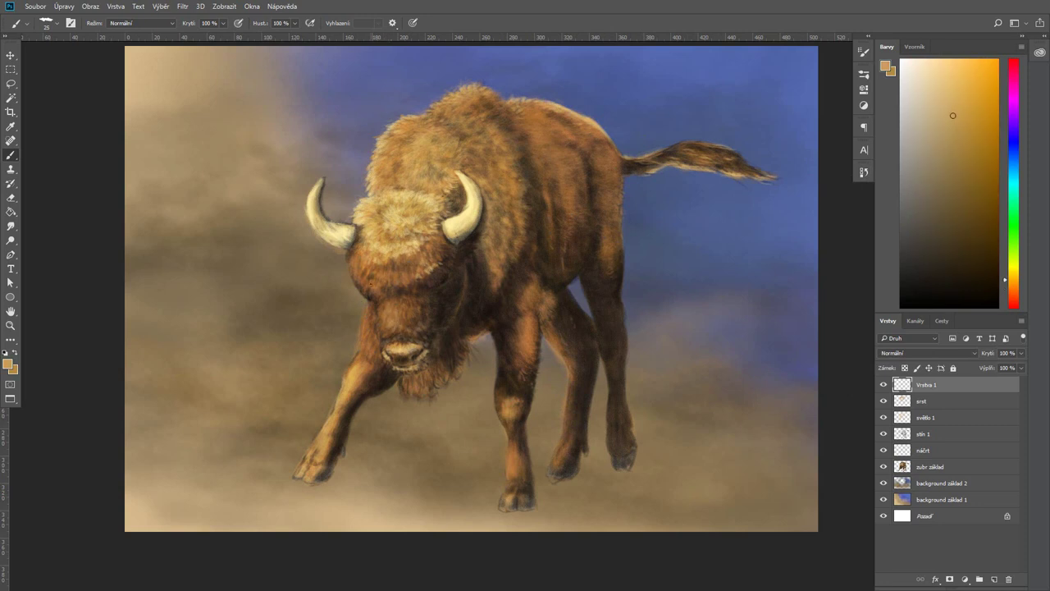
Sample a light beige and brush highlights down the front leg, undoing stray strokes
left_click(758, 425, "alt")
key("ctrl+alt+z")
key("ctrl+shift+z")
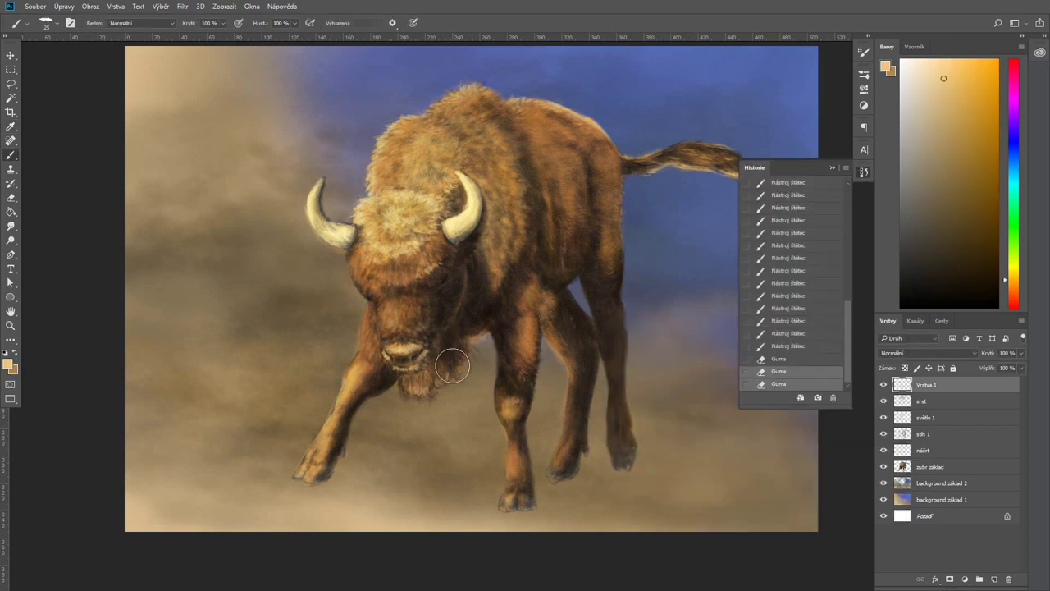
left_click_drag(497, 344, 496, 397)
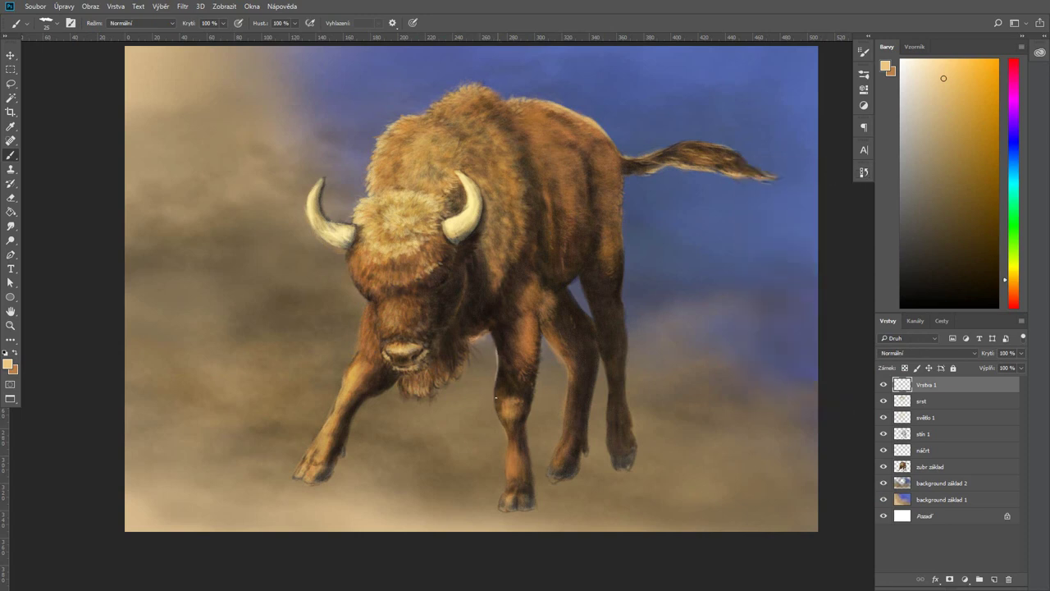
left_click_drag(506, 448, 512, 474)
key("ctrl+z")
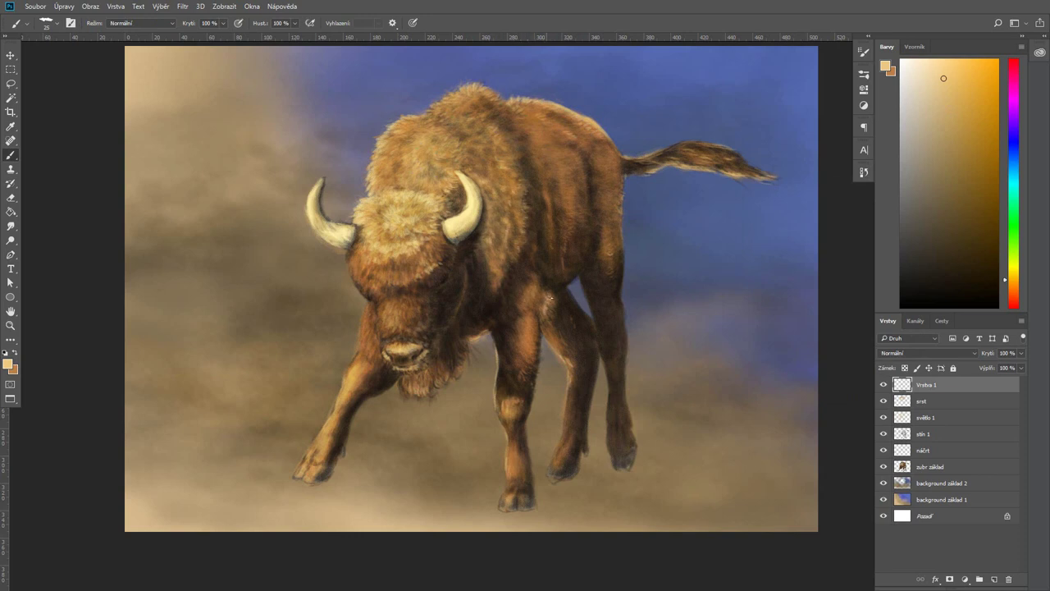
key("ctrl+z")
key("ctrl+z")
key("ctrl+z")
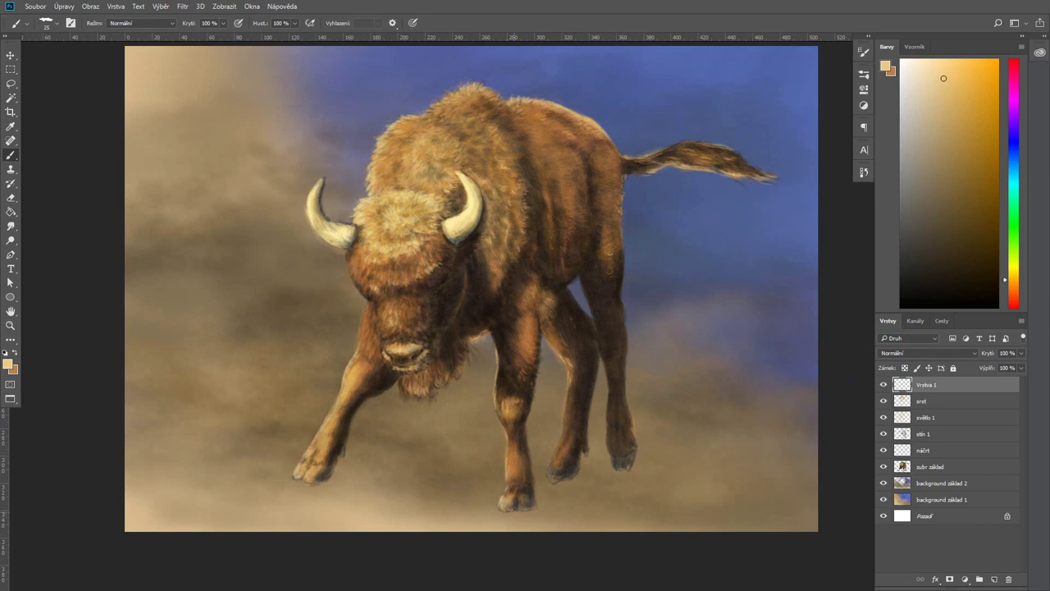
key("ctrl+z")
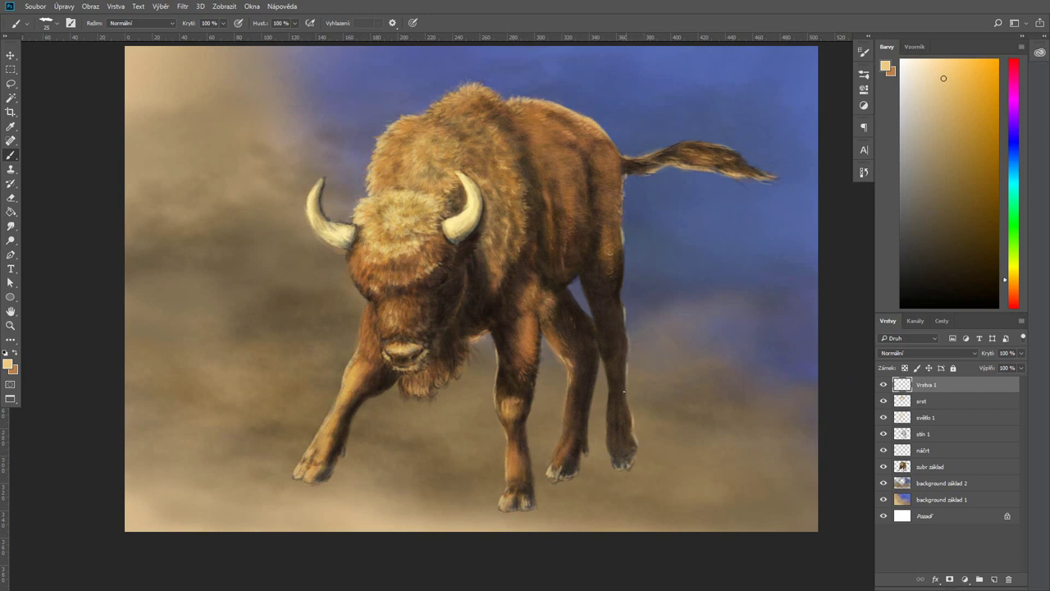
Paint a light rim along the hind leg's edge, undoing the overshoot
left_click_drag(597, 374, 585, 446)
left_click_drag(587, 294, 583, 279)
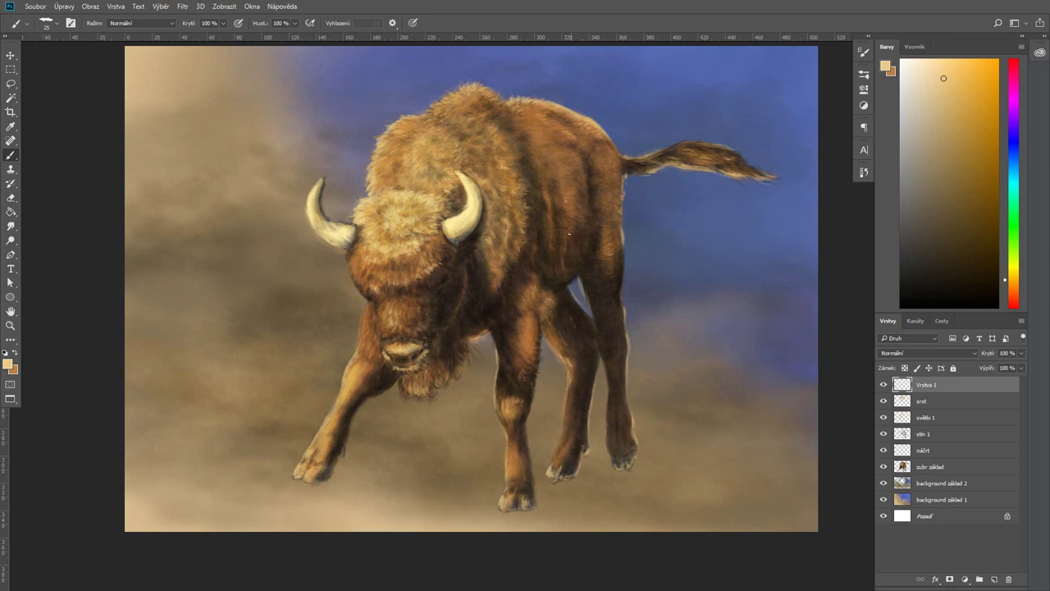
key("ctrl+z")
key("ctrl+z")
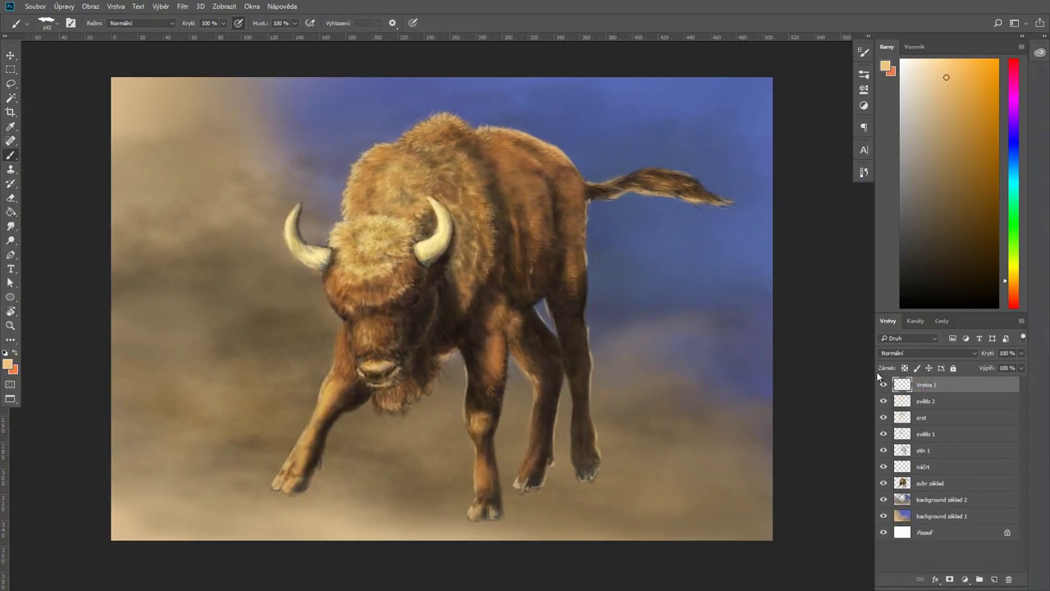
left_click(7, 363)
Paint light pinkish-tan fog over the lower legs, hooves and ground with the Fog brush
left_click(645, 397)
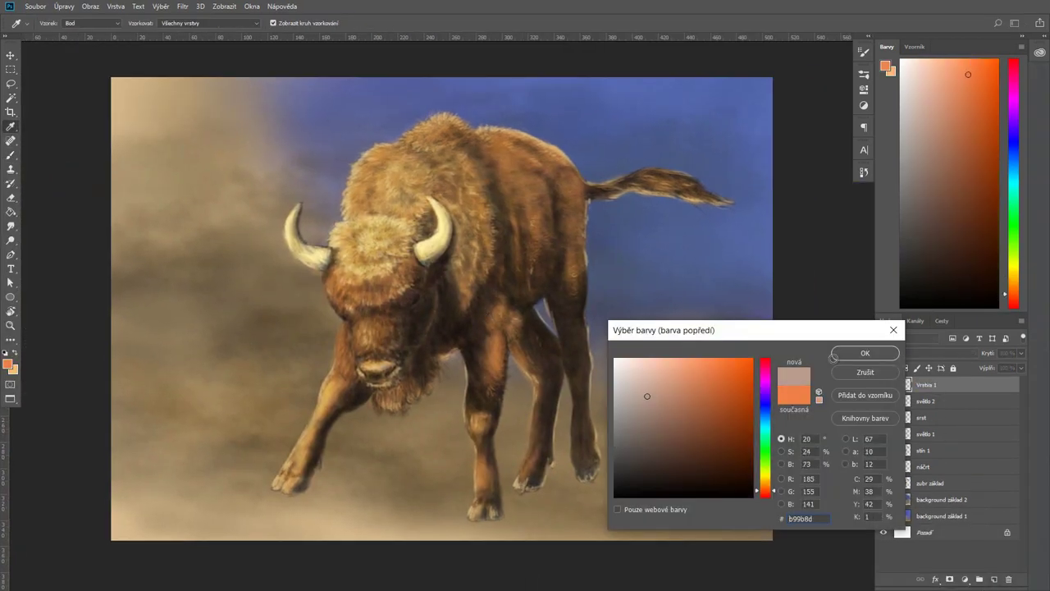
left_click(867, 352)
left_click(47, 23)
double_click(98, 223)
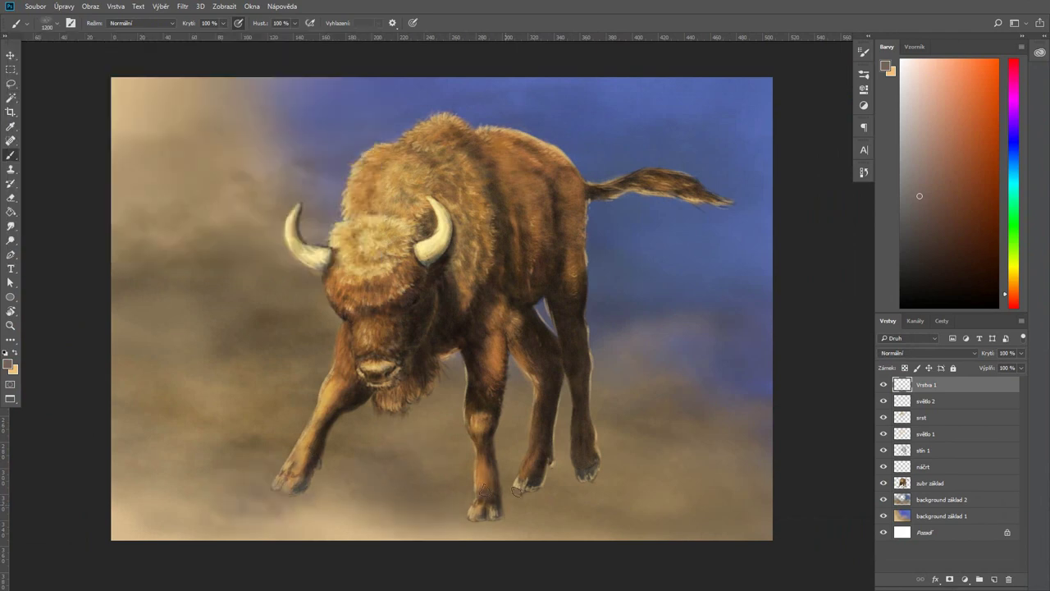
left_click_drag(508, 443, 624, 509)
left_click_drag(164, 468, 377, 509)
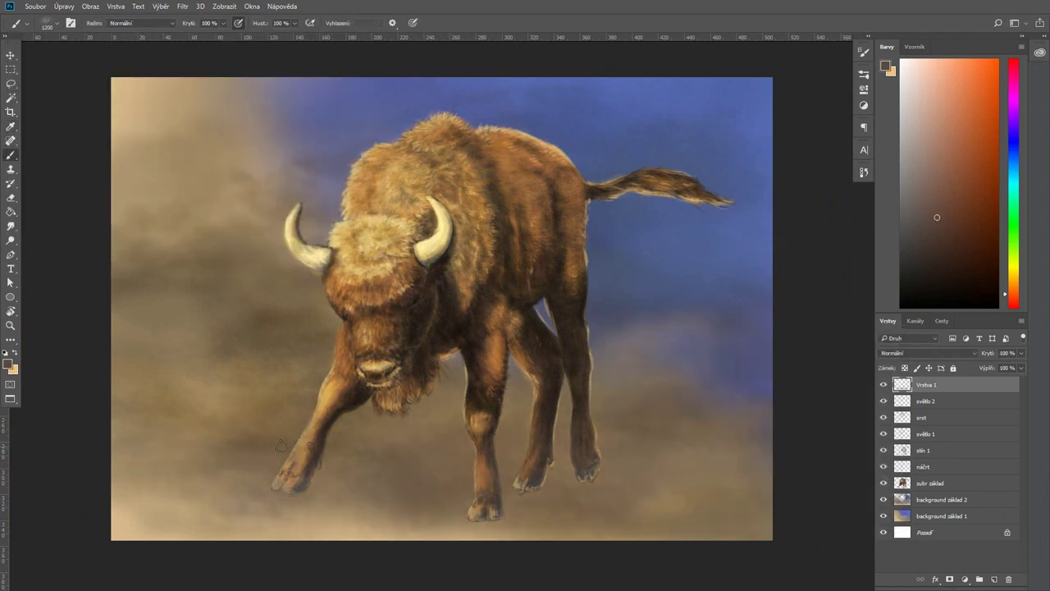
left_click_drag(287, 443, 377, 509)
left_click_drag(607, 485, 714, 492)
left_click_drag(346, 492, 575, 476)
Paint darker dust fog over the lower ground with a larger Fog brush
left_click(47, 23)
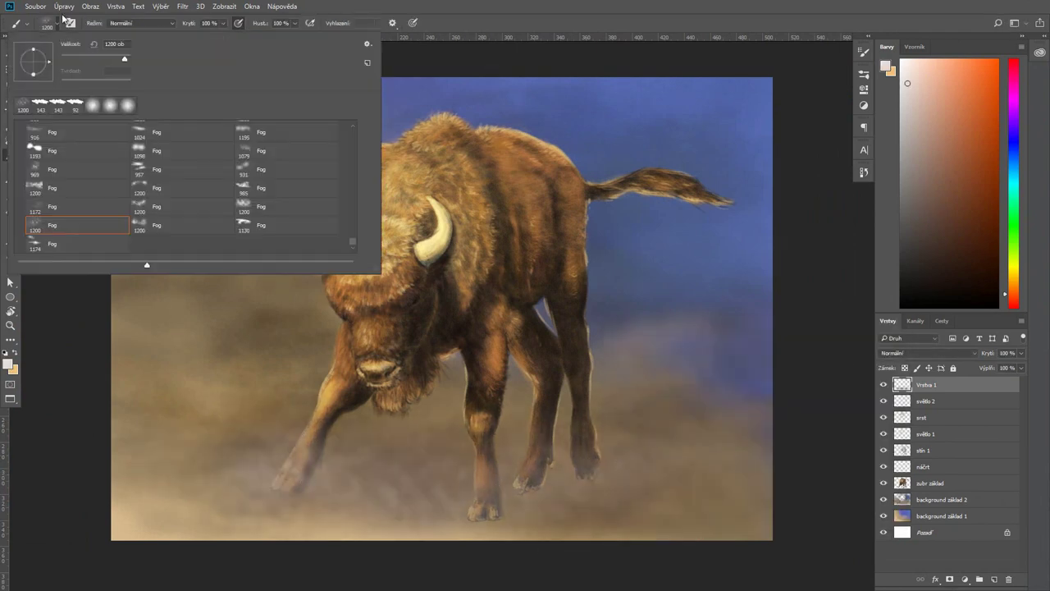
double_click(123, 225)
left_click(8, 363)
left_click(657, 427)
left_click(867, 352)
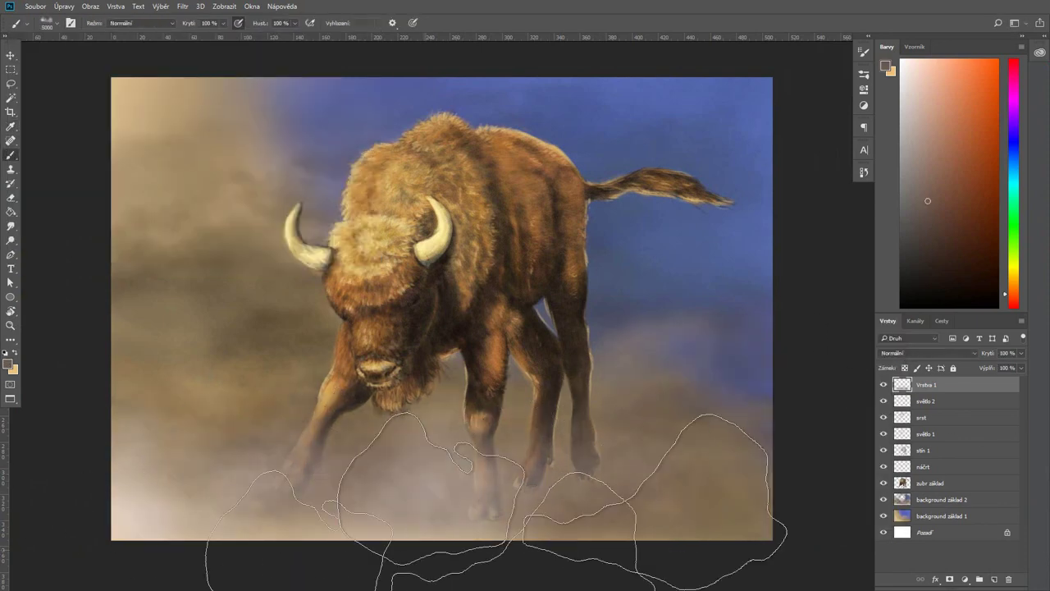
left_click_drag(459, 525, 205, 541)
Set the layer to Multiply and choose a soft round brush at 53% opacity
left_click(12, 55)
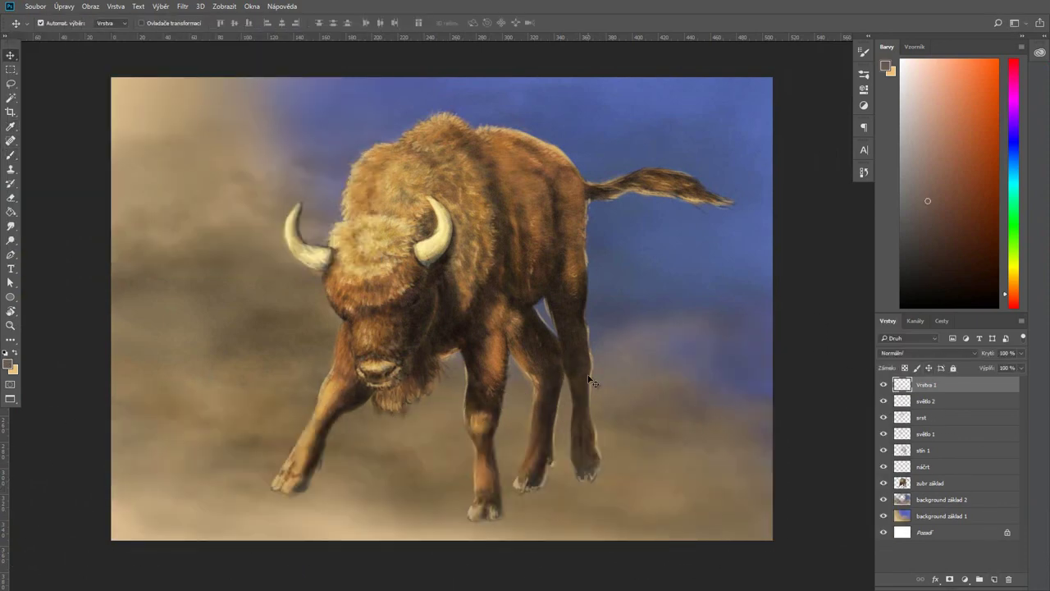
key("shift+alt+m")
key("b")
left_click(59, 23)
key("o")
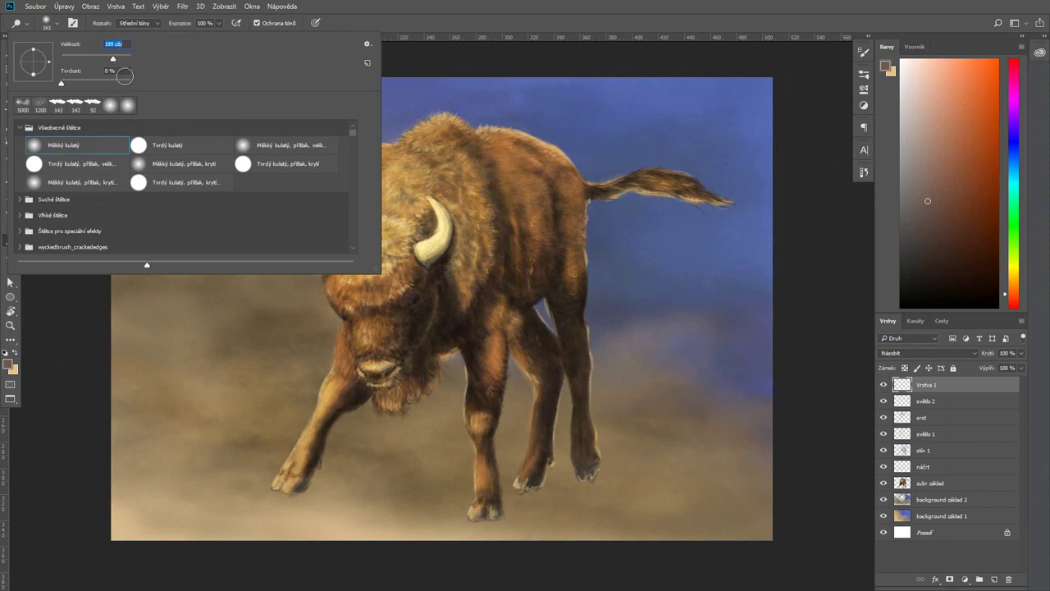
key("Escape")
key("b")
left_click(47, 23)
key("Escape")
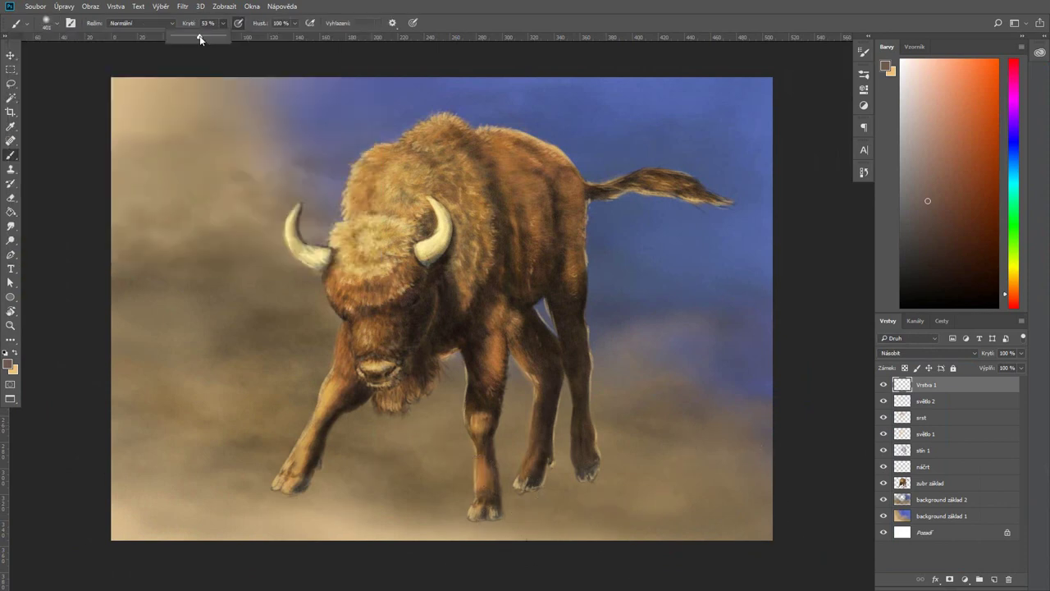
Paint a dark cast shadow under the hooves, widening it beneath the left hooves
mouse_move(508, 538)
left_mouse_down()
mouse_move(566, 504)
mouse_move(462, 476)
mouse_move(588, 481)
mouse_move(481, 493)
mouse_move(575, 468)
left_mouse_up()
left_click(46, 23)
key("Escape")
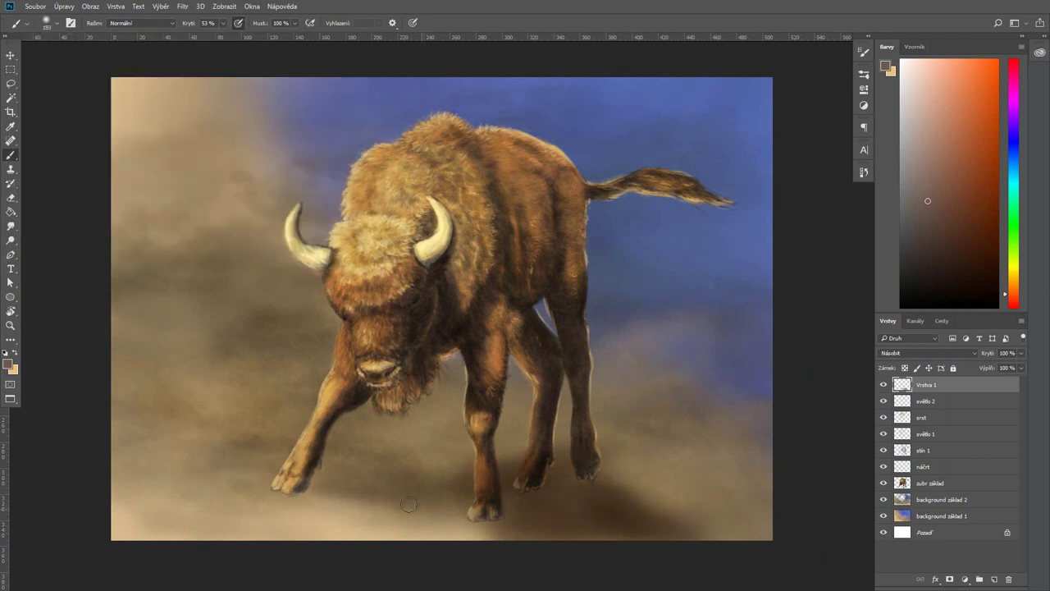
mouse_move(311, 489)
left_mouse_down()
mouse_move(385, 492)
mouse_move(505, 523)
mouse_move(603, 480)
mouse_move(696, 516)
mouse_move(674, 509)
mouse_move(746, 518)
left_mouse_up()
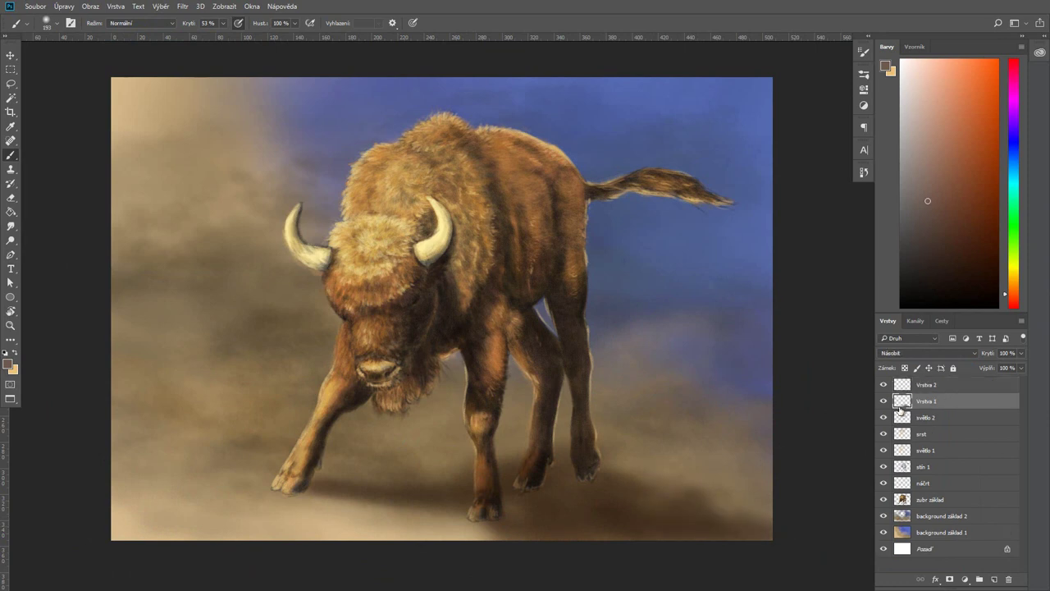
Paint dust at 100% opacity over the front and hind hooves
left_click(56, 23)
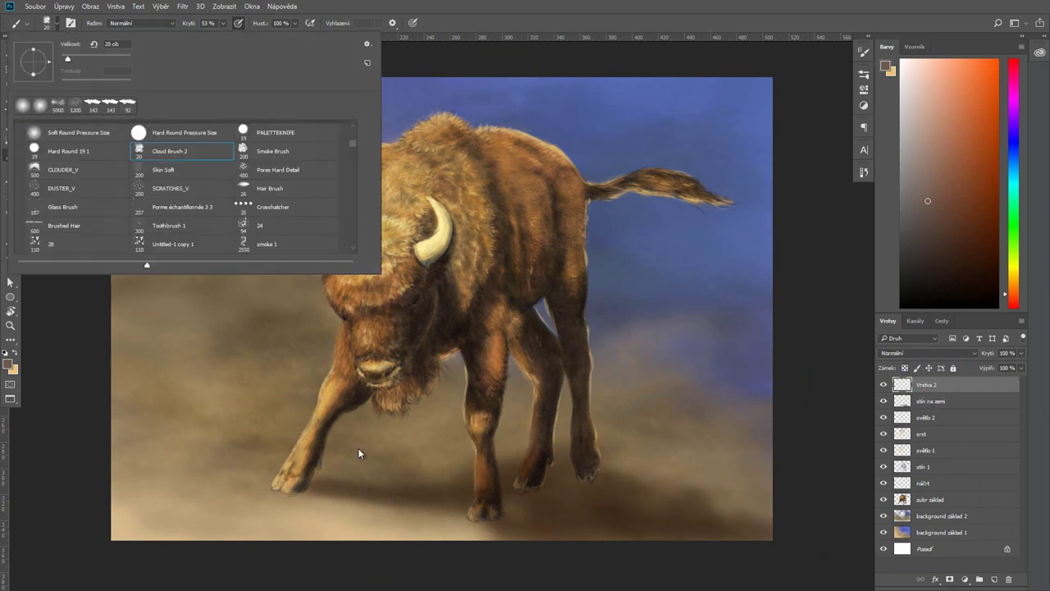
left_click(863, 172)
key("0")
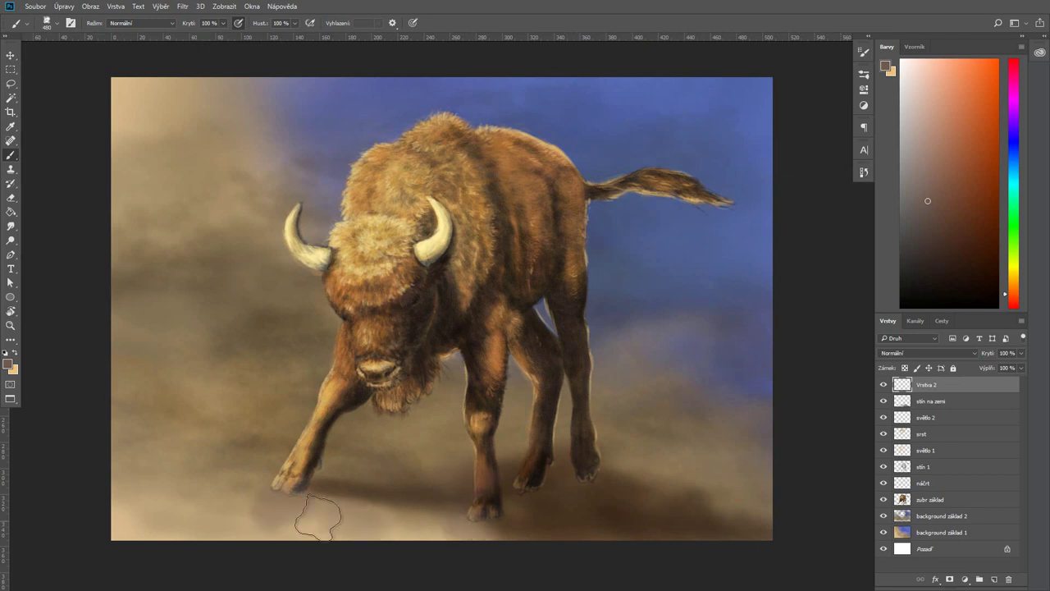
left_click_drag(534, 480, 504, 481)
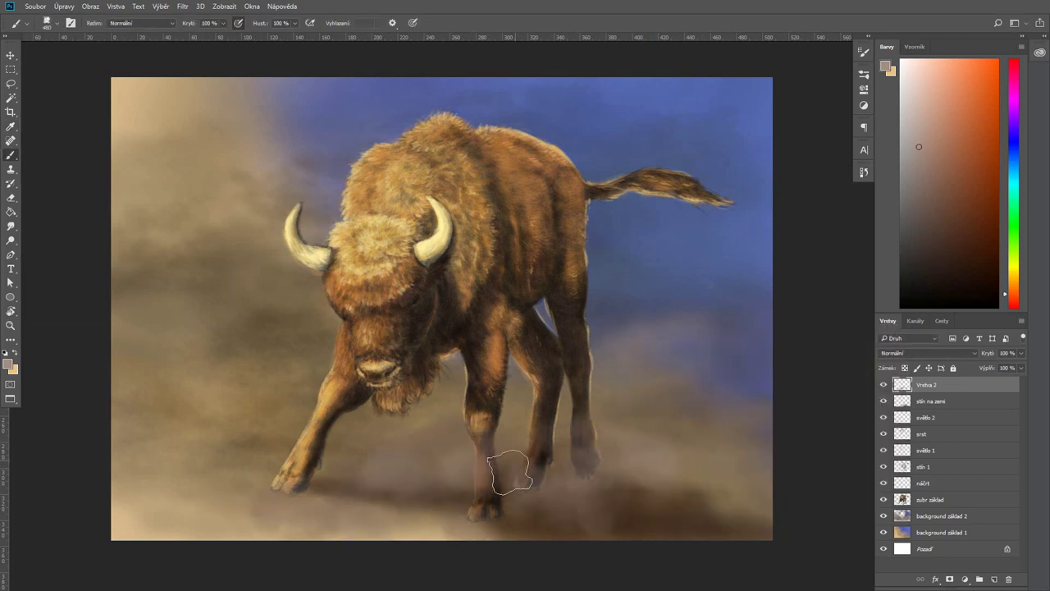
mouse_move(529, 420)
left_mouse_down()
mouse_move(604, 433)
mouse_move(616, 476)
left_mouse_up()
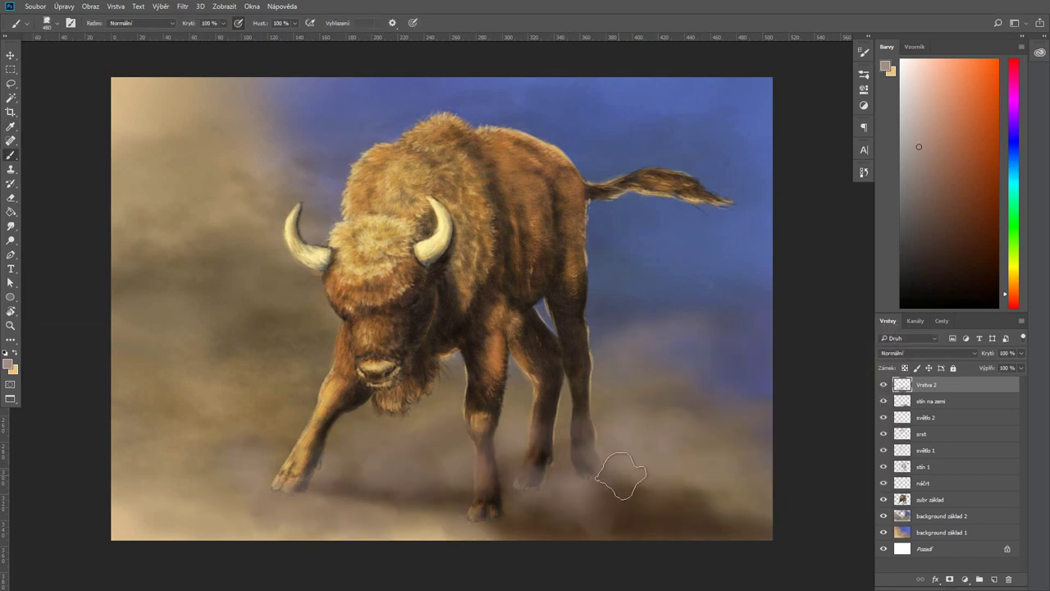
Choose a lighter greyish dust colour and step back to an earlier History state
left_click(9, 364)
left_click(635, 394)
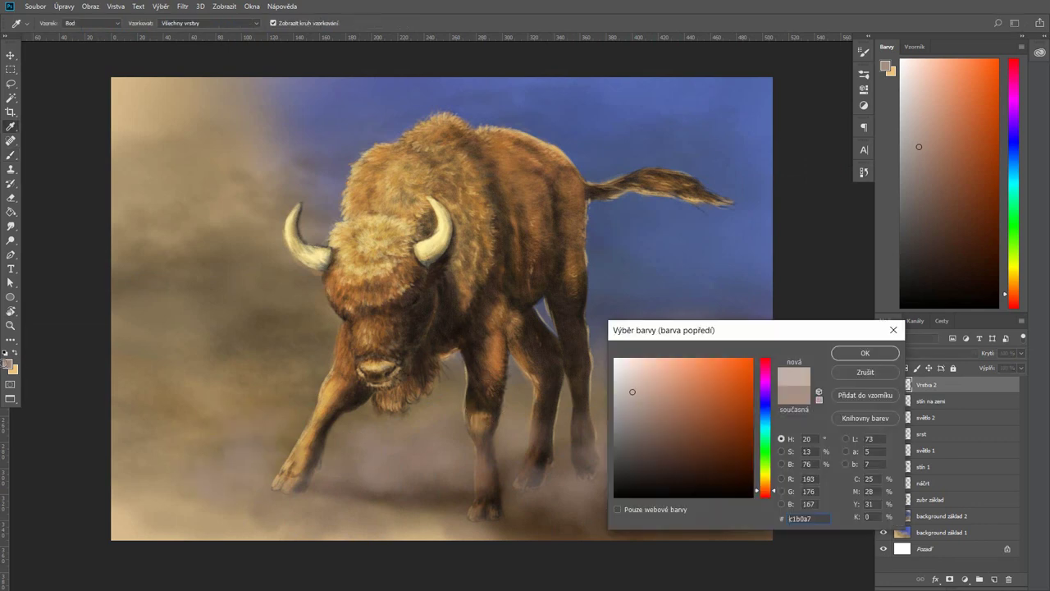
key("Return")
left_click(864, 171)
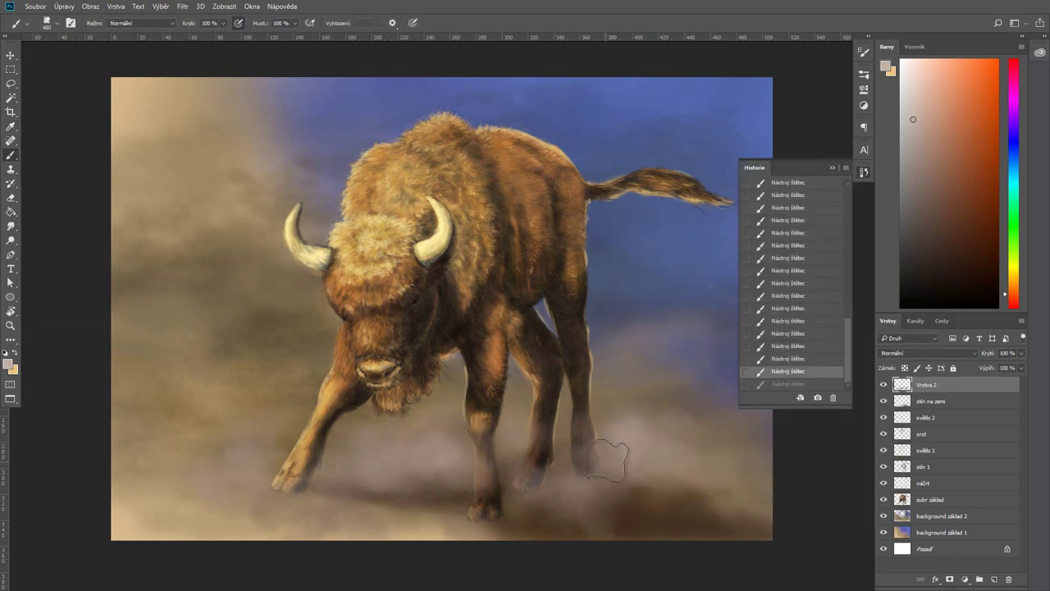
left_click(792, 372)
left_click(864, 172)
Set the brush size to 291 in the Brush Preset picker
left_click(51, 23)
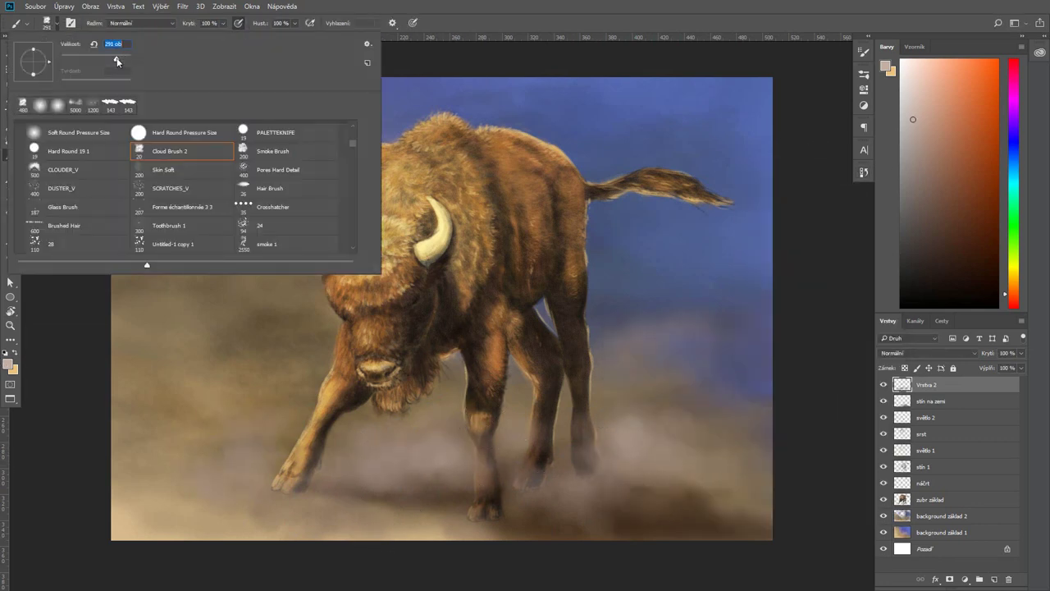
left_click_drag(110, 66, 94, 66)
left_click(864, 171)
left_click(863, 171)
left_click(864, 172)
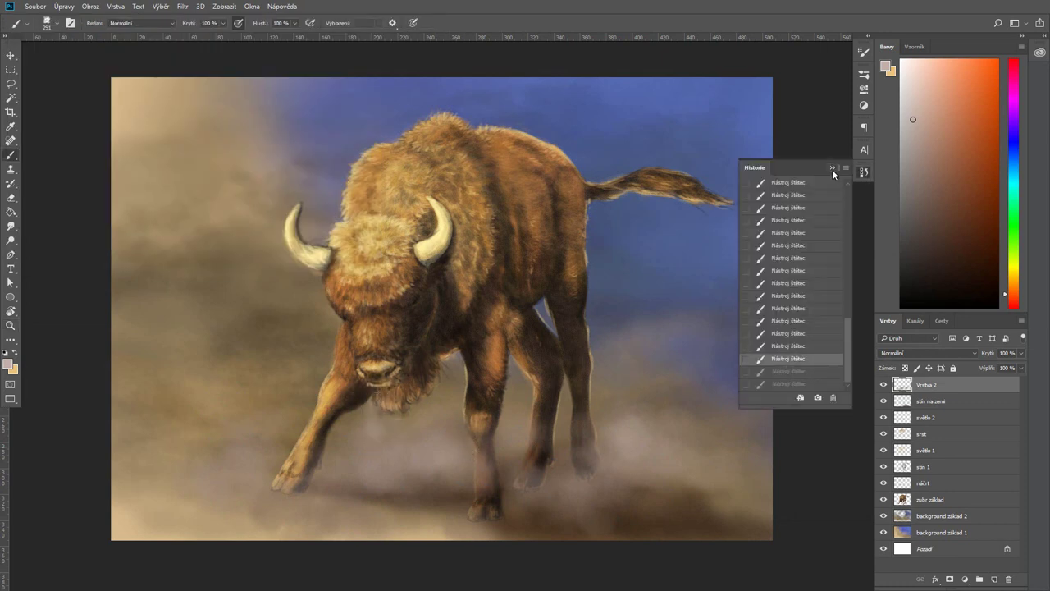
left_click(832, 169)
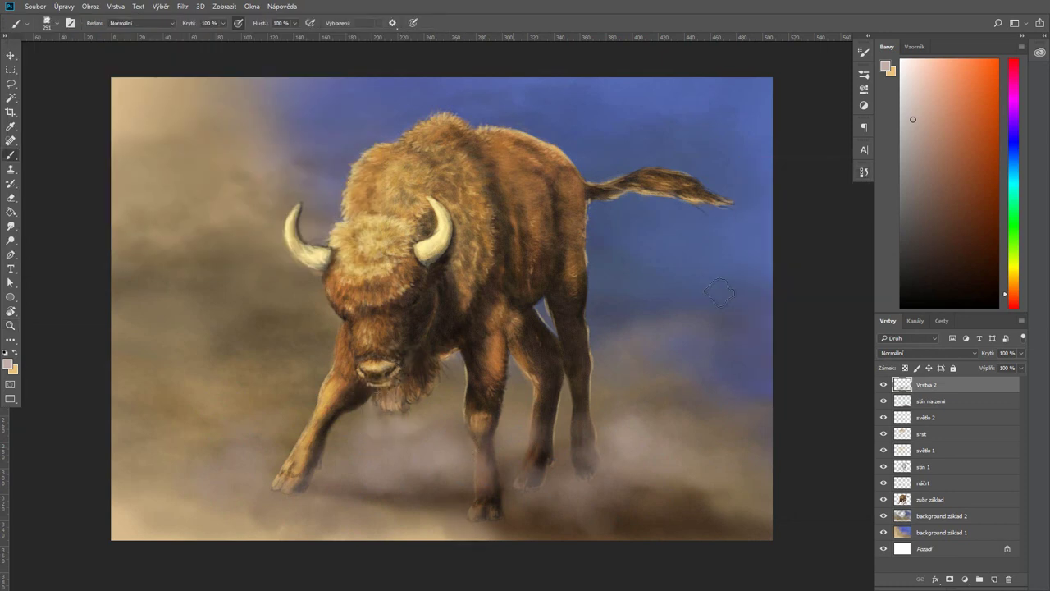
Toggle Vrstva 2's visibility to compare, then rename it mlha
left_click(883, 384)
left_click(884, 384)
double_click(926, 384)
type("mlha")
key("Return")
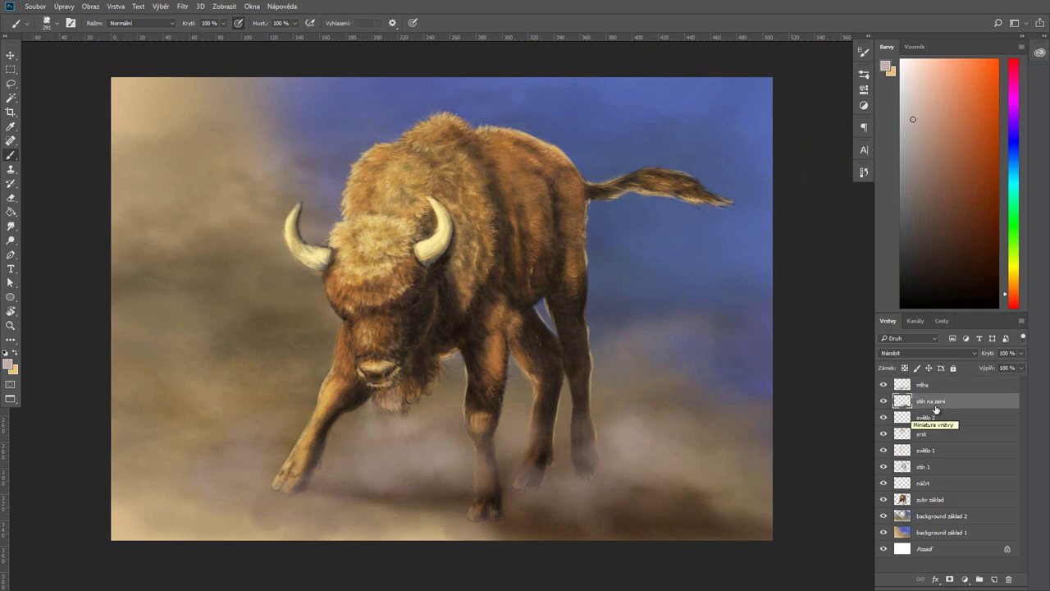
Add new layer Vrstva 1 and undo the recent dust strokes via History
left_click(994, 579)
left_click(923, 400)
left_click(759, 427, "alt")
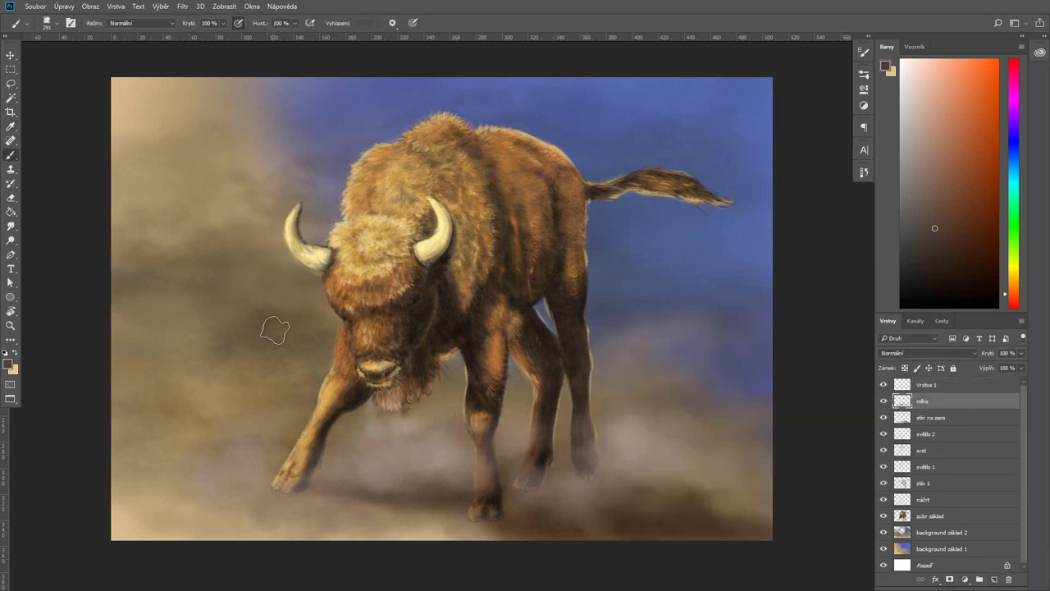
left_click(864, 172)
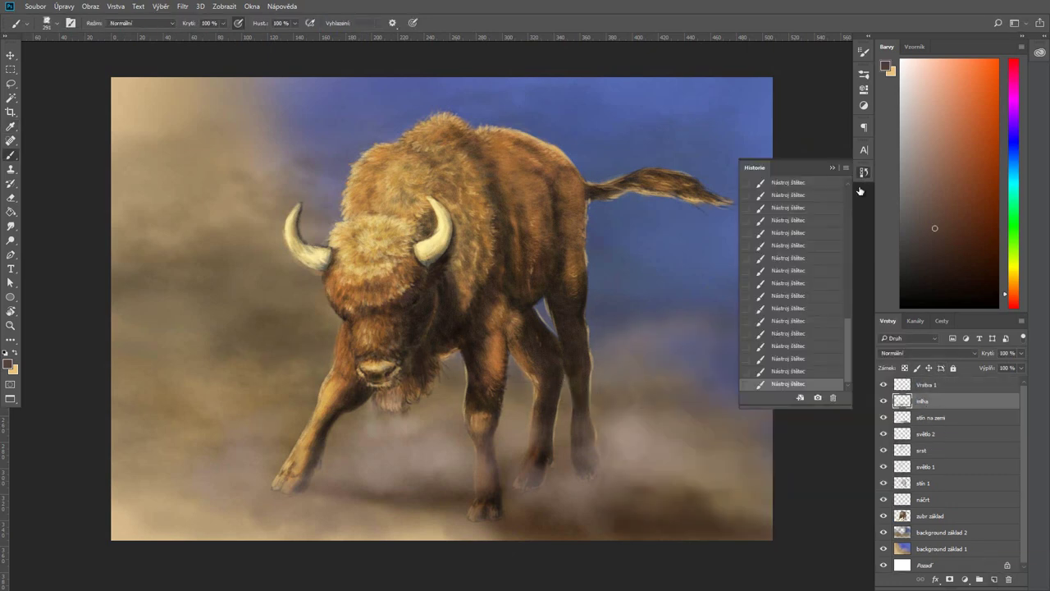
left_click(801, 195)
left_click(863, 171)
Set the foreground colour to near-white and switch to the Brush tool
left_click(926, 384)
left_click(886, 66)
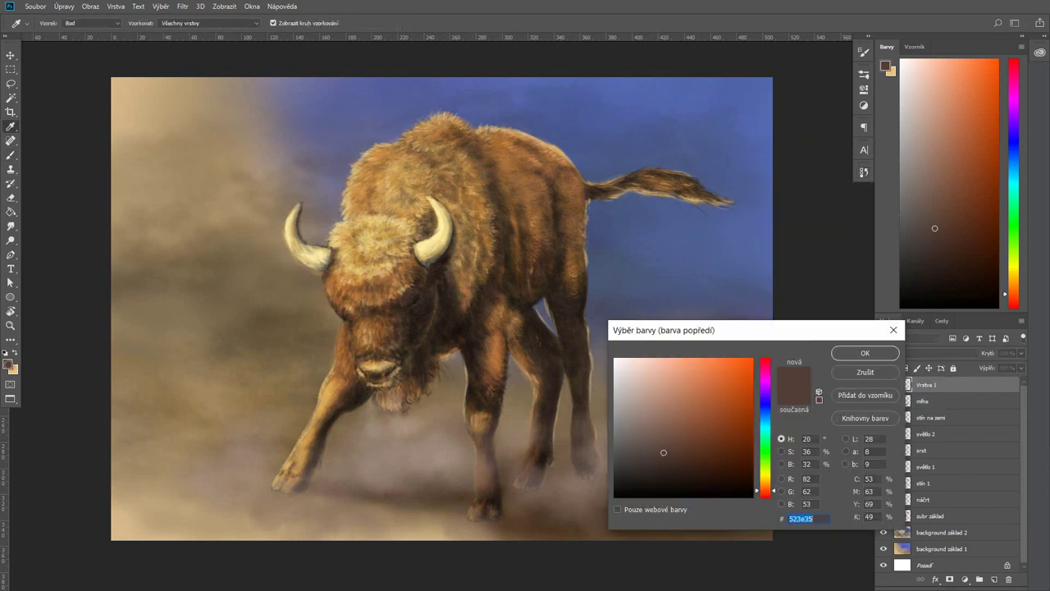
left_click(622, 361)
key("Return")
key("b")
left_click(45, 23)
Choose a brush preset for painting highlights
scroll(351, 164, "down", 3)
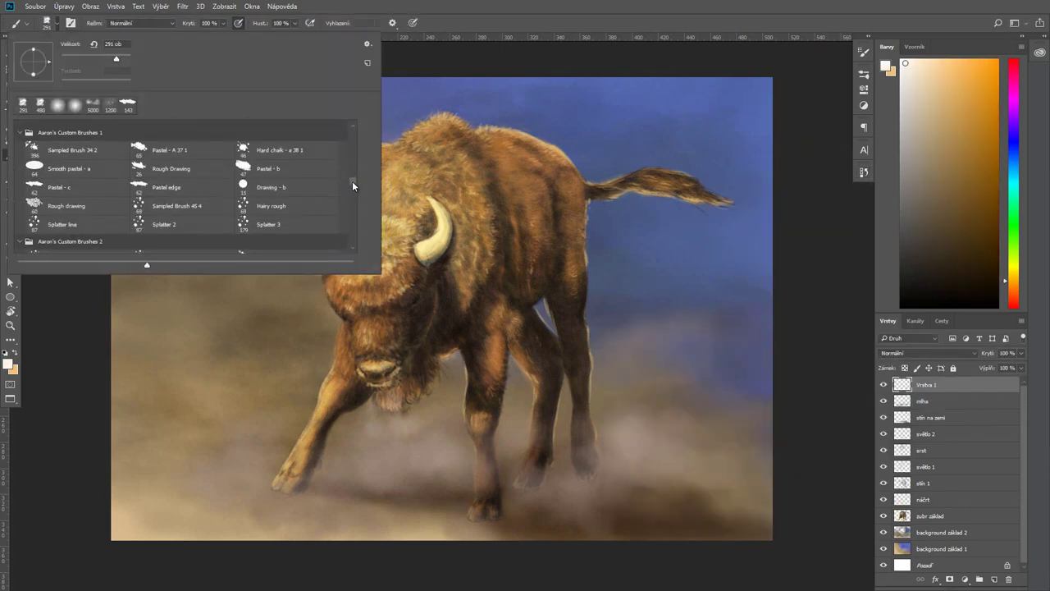
scroll(352, 181, "down", 3)
left_click(419, 201)
scroll(389, 462, "up", 2)
scroll(389, 462, "up", 1)
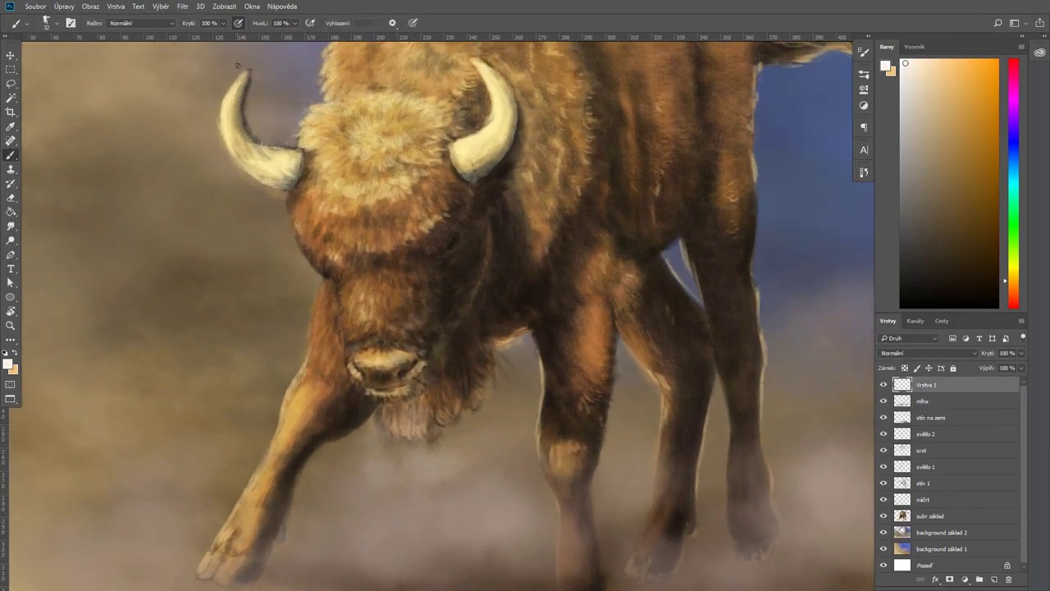
left_click(45, 23)
double_click(222, 118)
Paint light highlight strokes along the left horn edge
left_click_drag(221, 117, 244, 76)
scroll(510, 102, "down", 1)
scroll(511, 102, "up", 2)
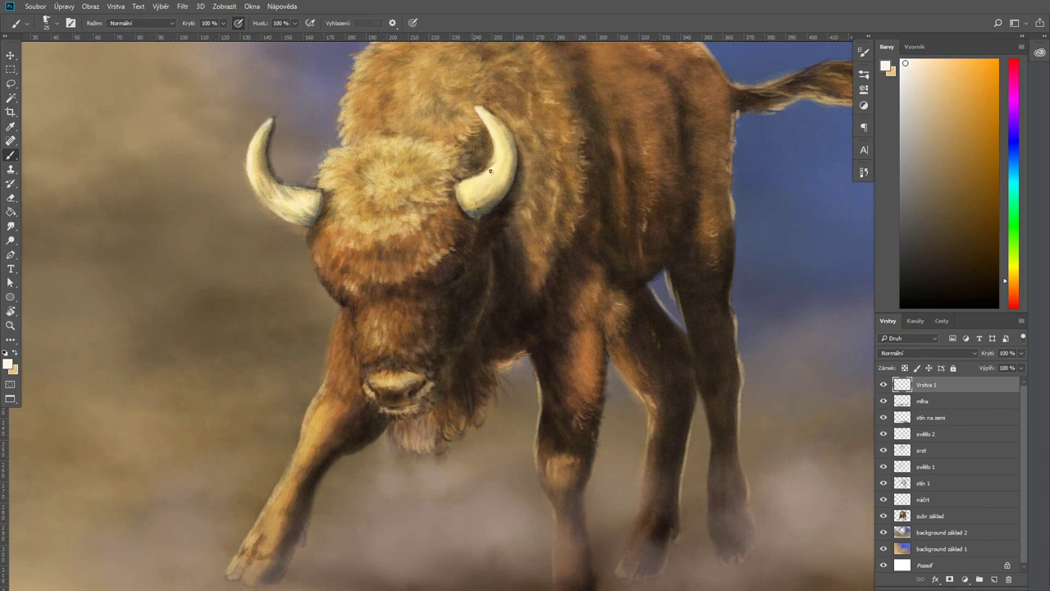
scroll(480, 179, "down", 2)
scroll(481, 179, "up", 1)
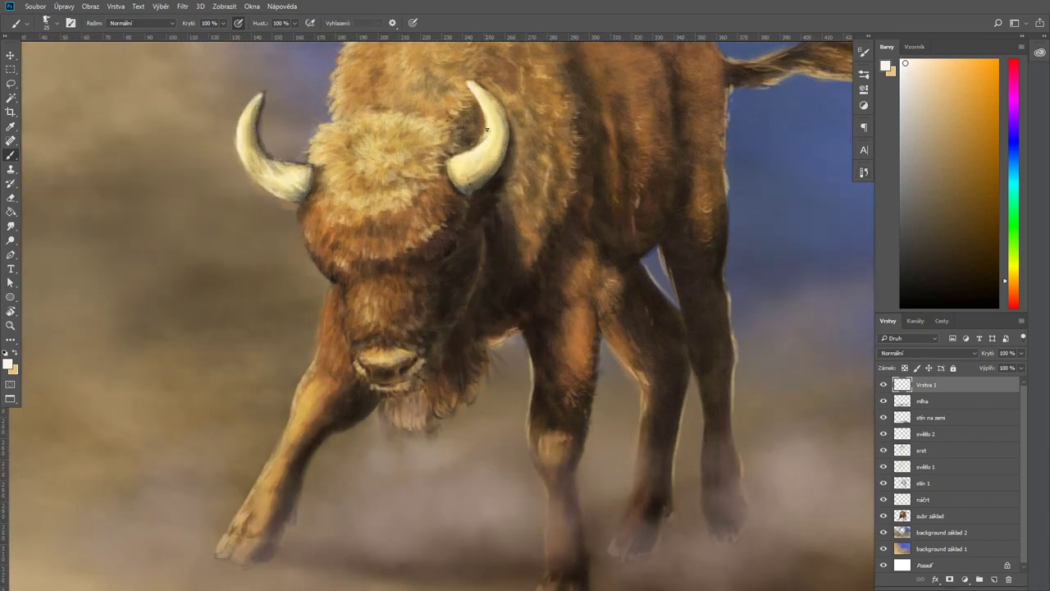
Shrink the brush to size 20 at 67% opacity, undoing one painting step
key("8")
key("5")
key("bracketleft")
left_click(865, 176)
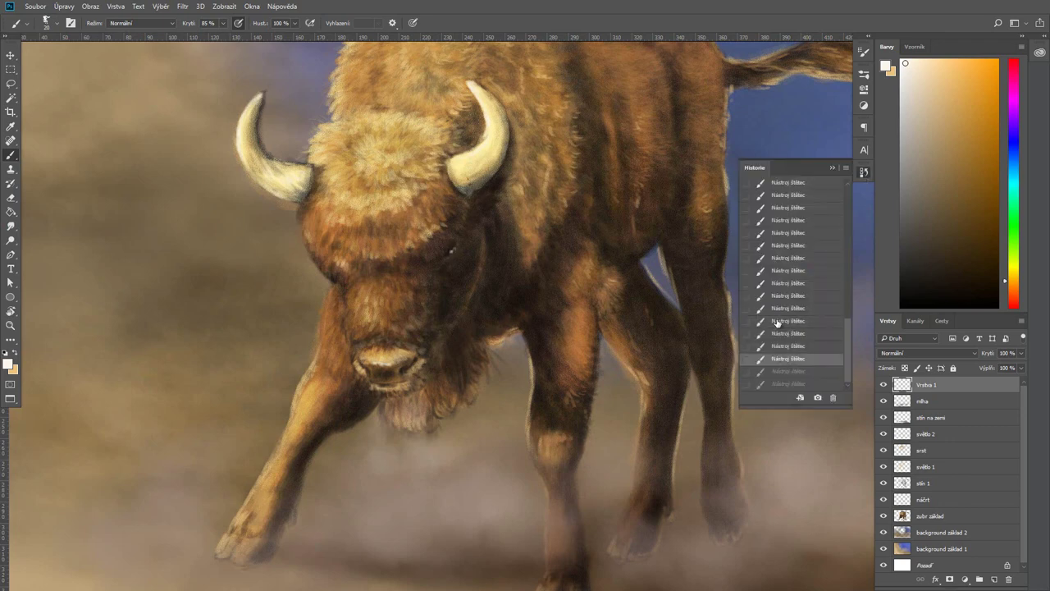
key("5")
key("7")
left_click(786, 308)
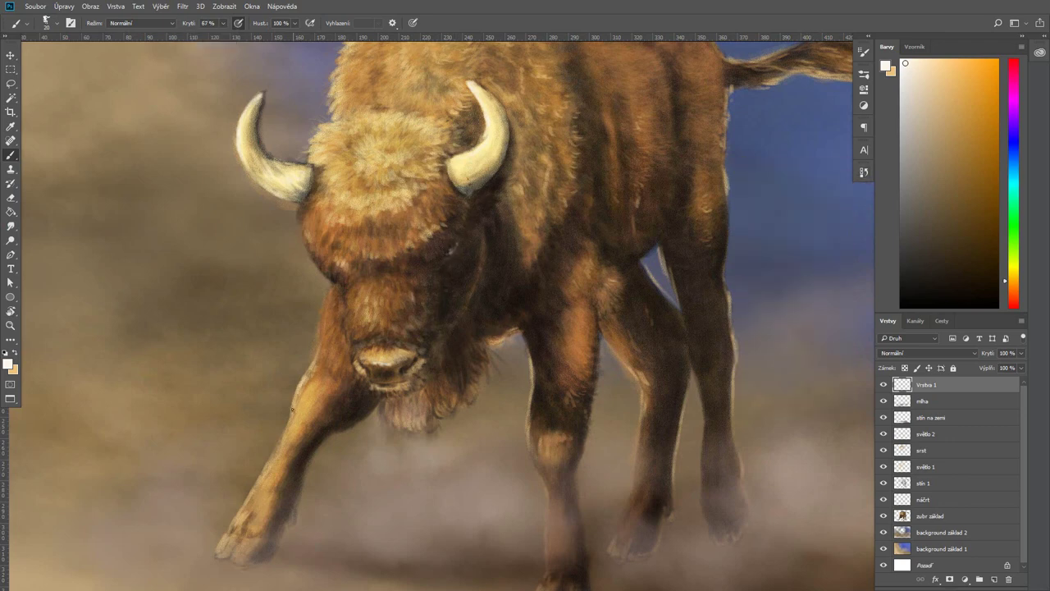
key("6")
key("7")
Paint light highlights along the front leg, near the nose and on the beard
left_click_drag(292, 402, 309, 371)
left_click_drag(355, 374, 362, 363)
left_click(865, 172)
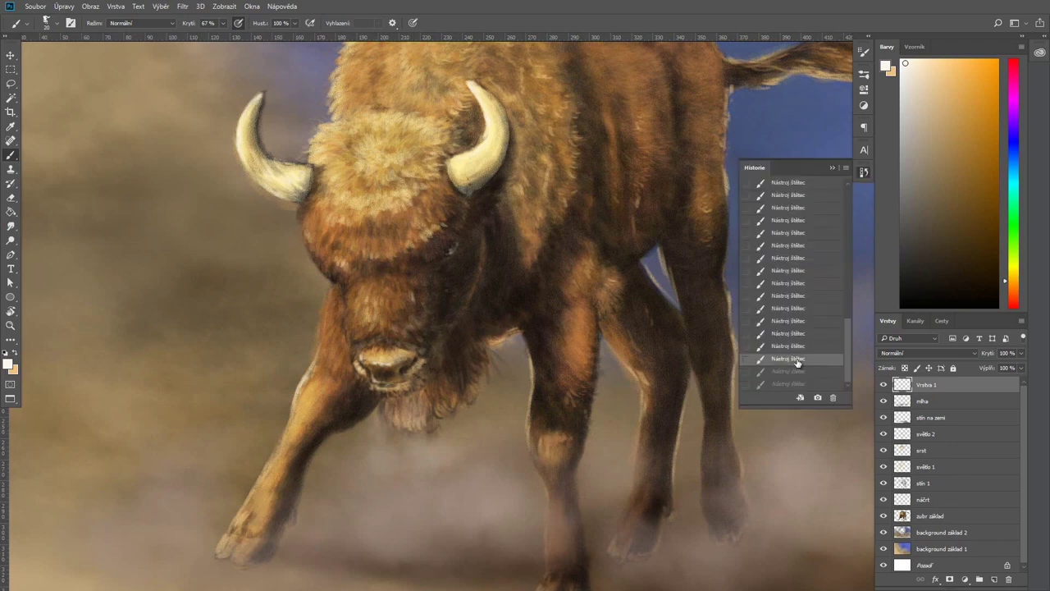
left_click(49, 23)
key("Escape")
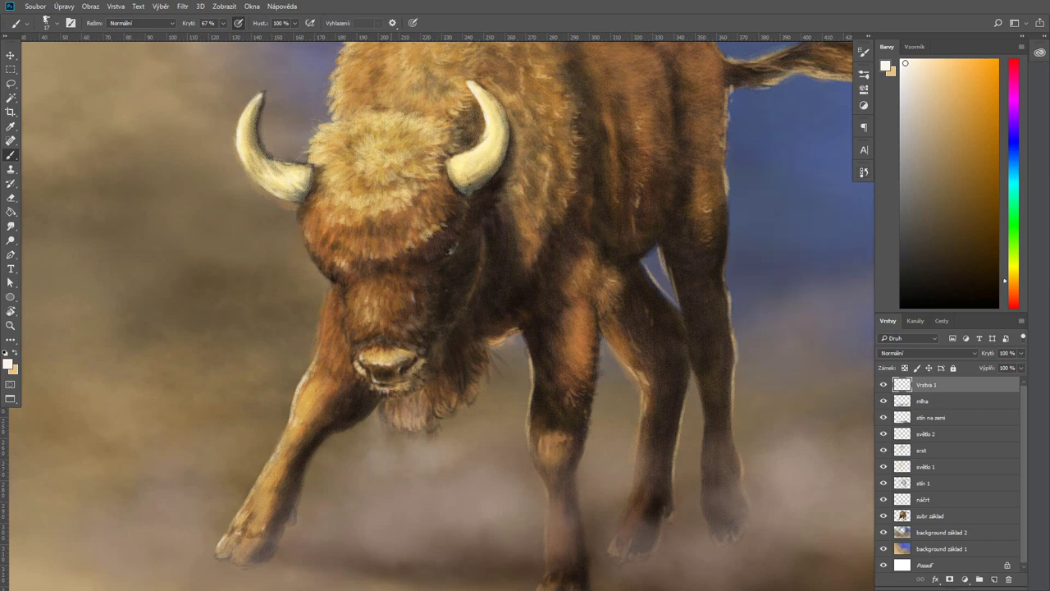
left_click_drag(396, 427, 410, 420)
Swap colours and set the foreground to tan, then dark brown
key("x")
left_click(7, 364)
left_click(856, 353)
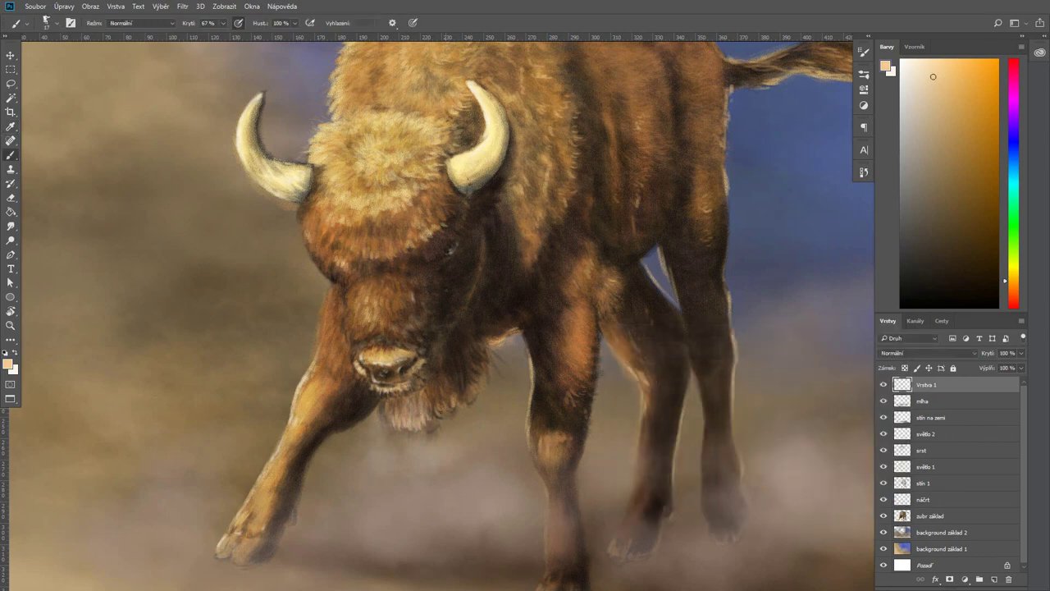
right_click(827, 162)
key("Escape")
left_click(7, 363)
left_click(697, 438)
left_click(862, 353)
left_click(51, 23)
key("Escape")
Add light yellow-tan marks above the nose and fit the image in view
left_click(864, 172)
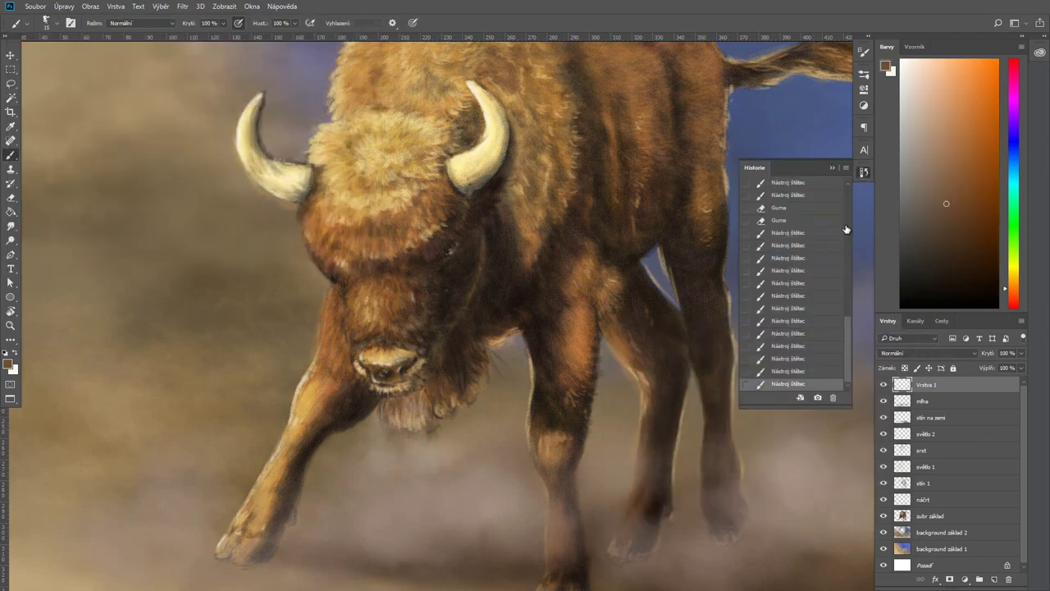
left_click(7, 363)
left_click(861, 353)
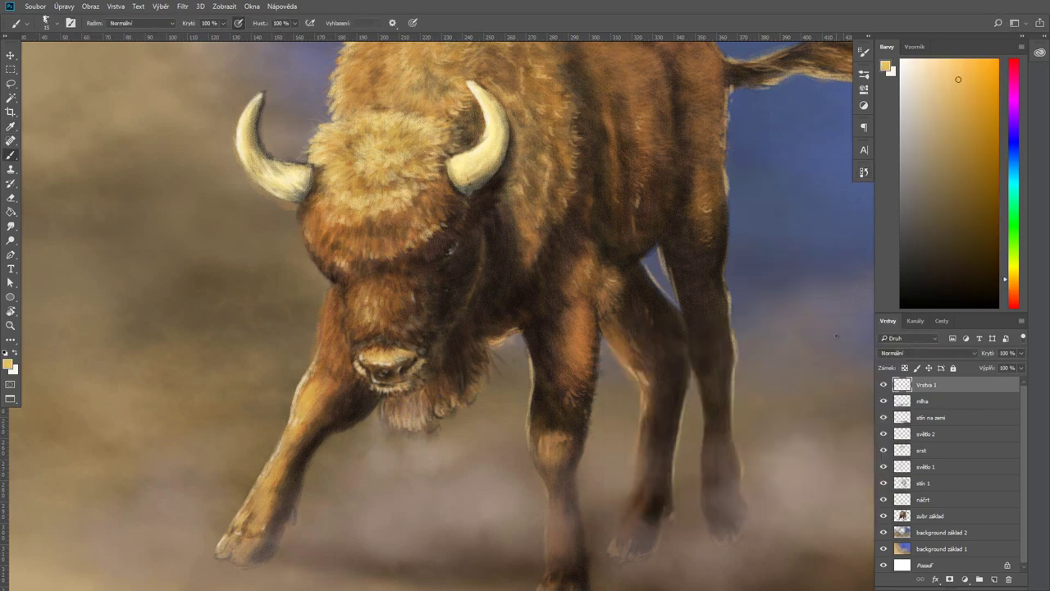
left_click(863, 174)
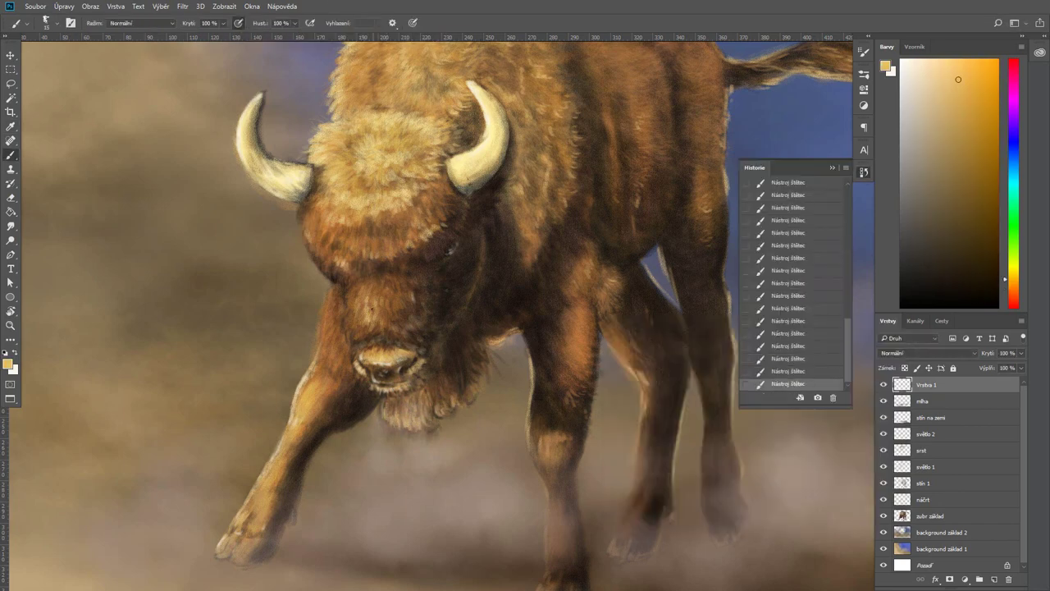
left_click_drag(370, 307, 397, 329)
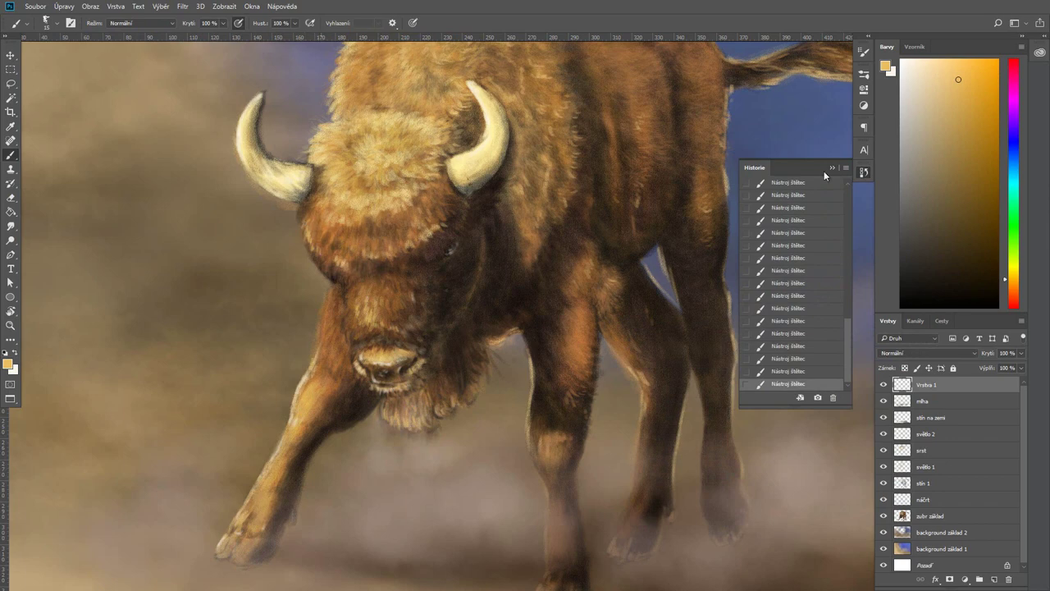
left_click(832, 167)
key("ctrl+0")
scroll(627, 368, "up", 2)
scroll(627, 369, "up", 1)
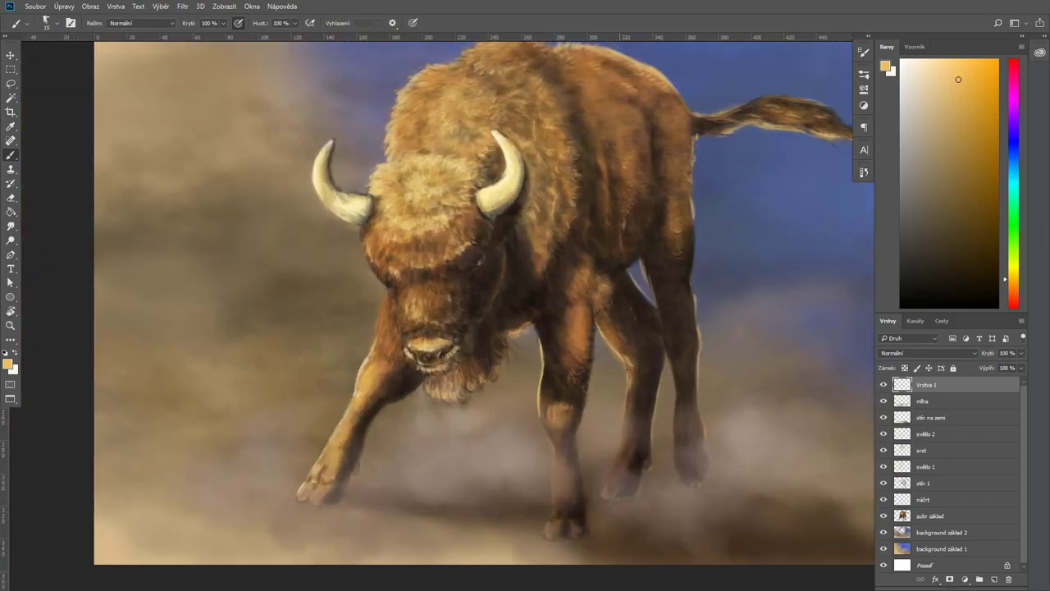
left_click(864, 172)
scroll(803, 304, "down", 2)
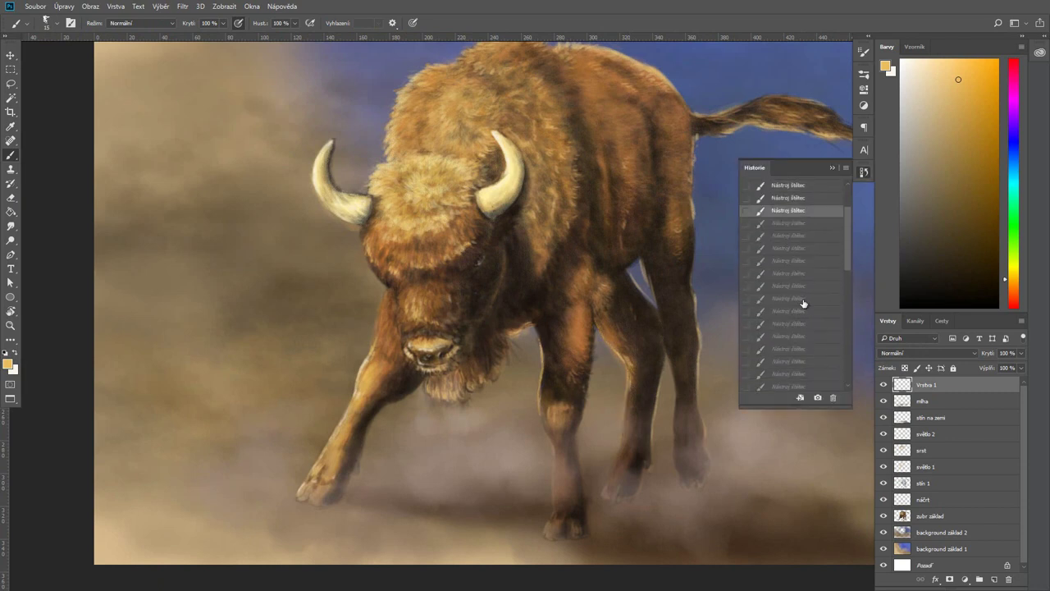
left_click(548, 433)
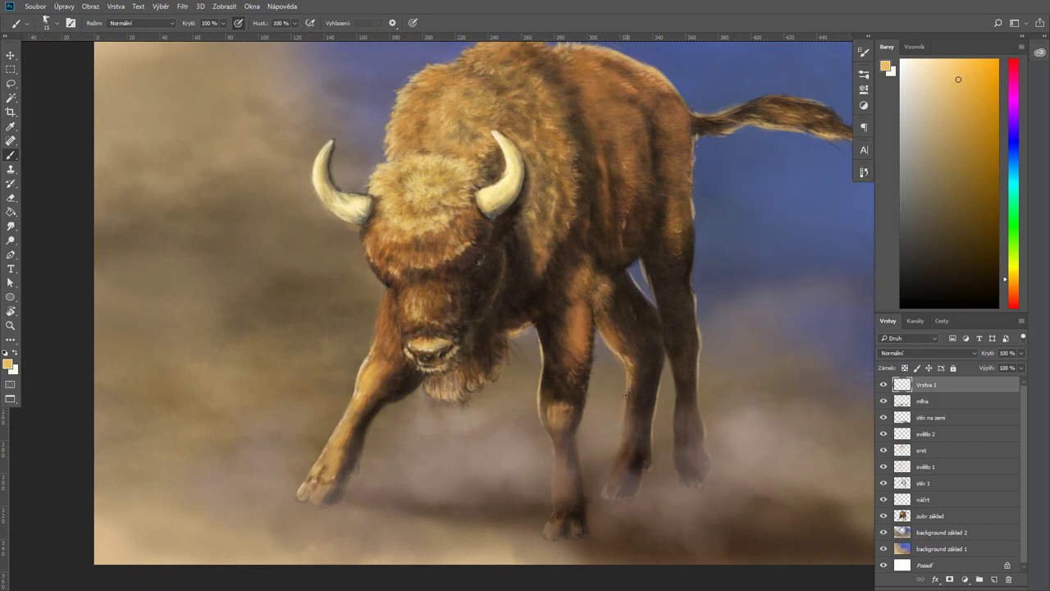
scroll(380, 246, "up", 1)
scroll(380, 246, "up", 1)
key("x")
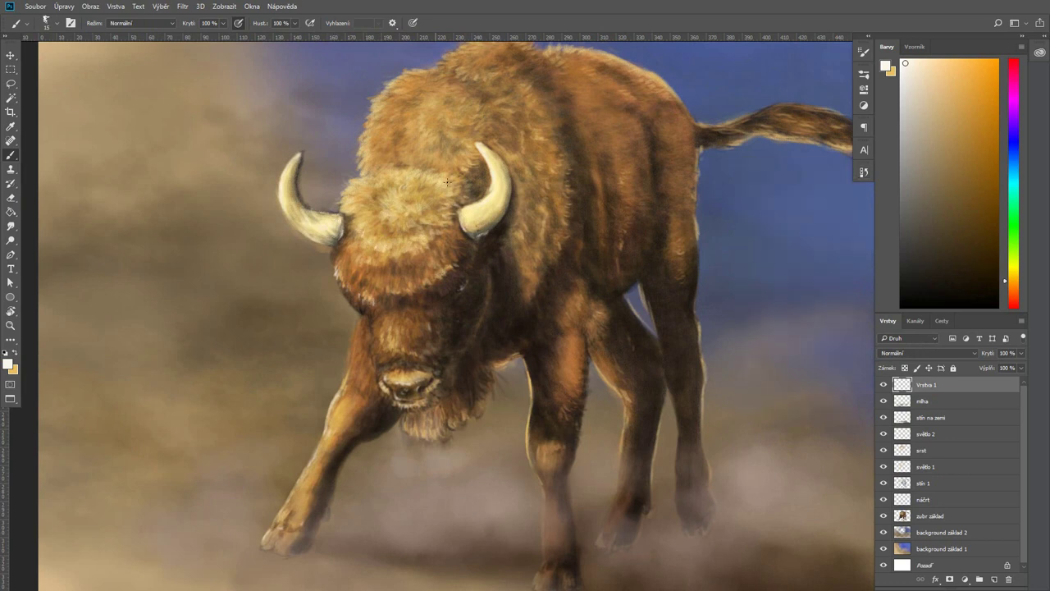
left_click(864, 171)
left_click(788, 384)
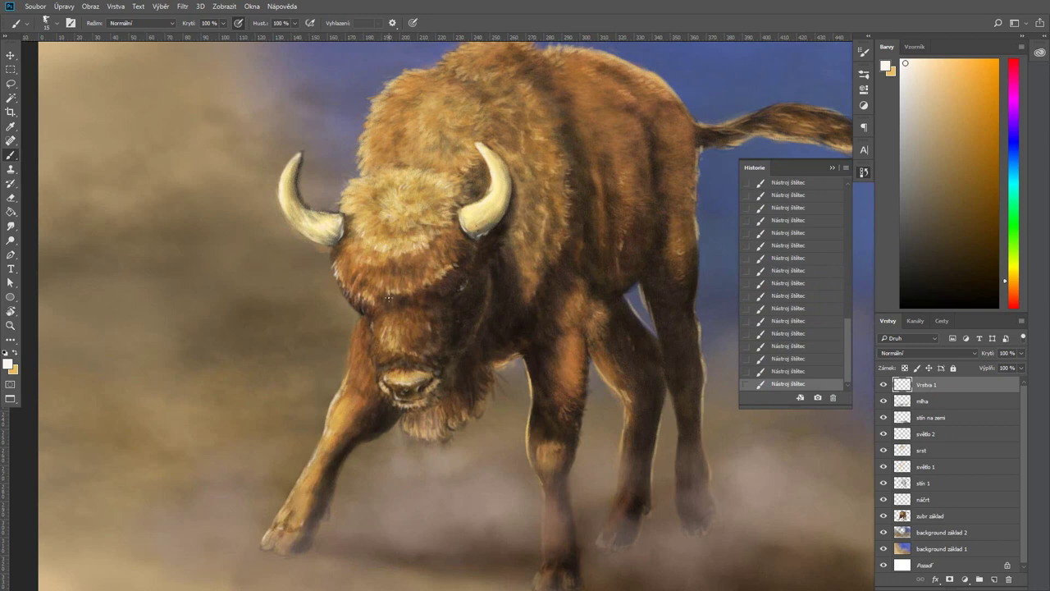
left_click(814, 173)
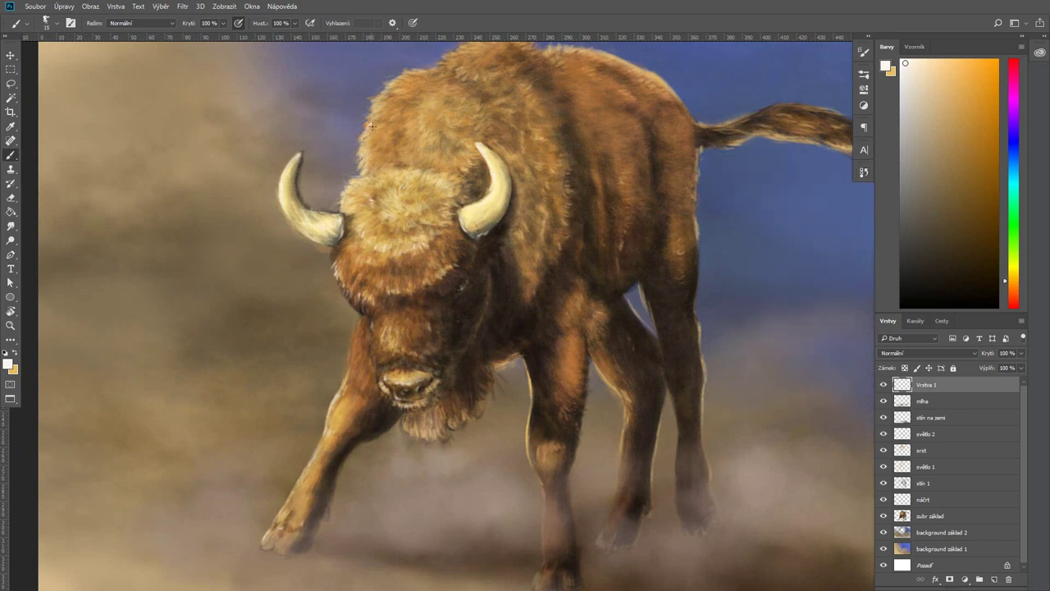
key("7")
key("5")
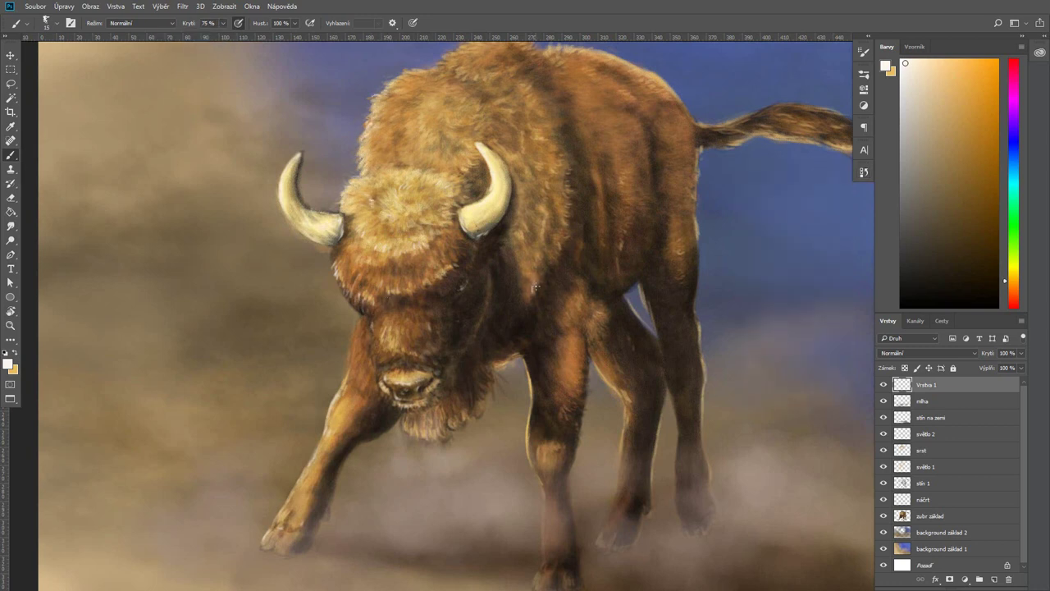
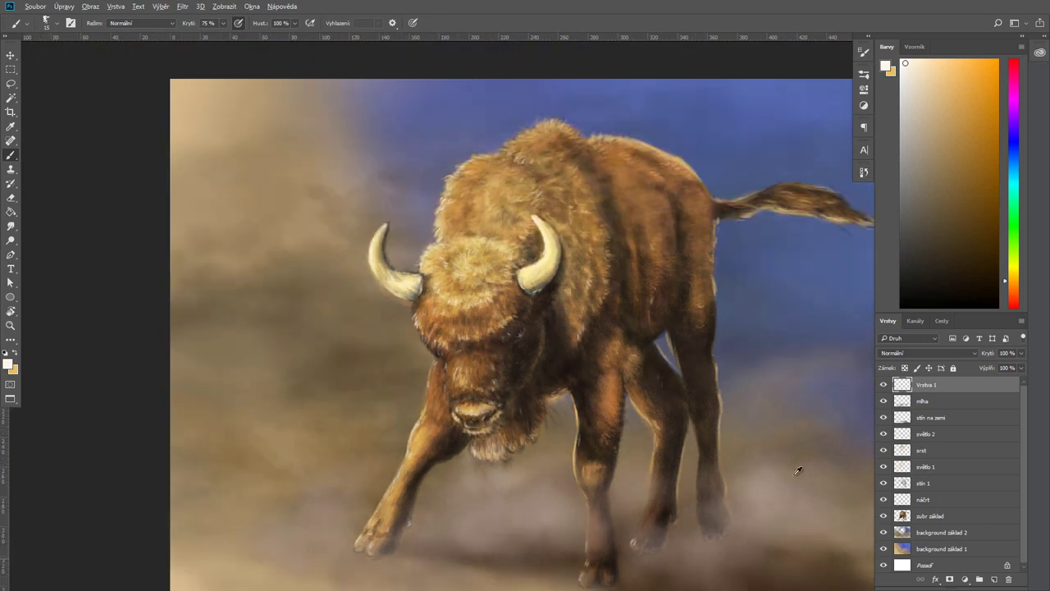
Paint light fur highlights on the rear leg's inner edge, under the tail and along the hump
left_click_drag(386, 308, 582, 205)
left_click_drag(655, 340, 661, 358)
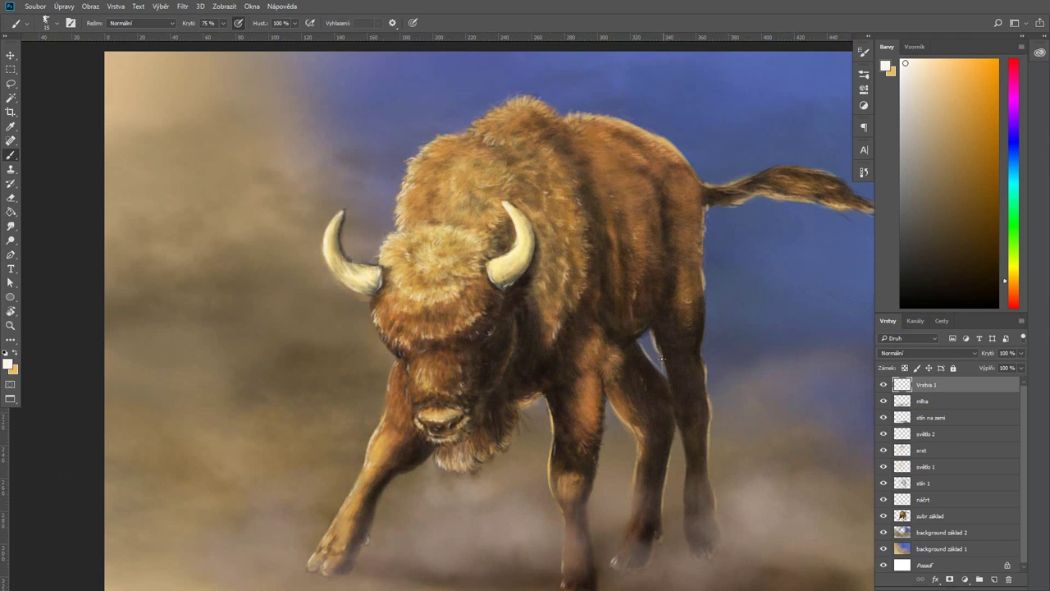
left_click_drag(789, 200, 855, 209)
left_click_drag(510, 109, 518, 119)
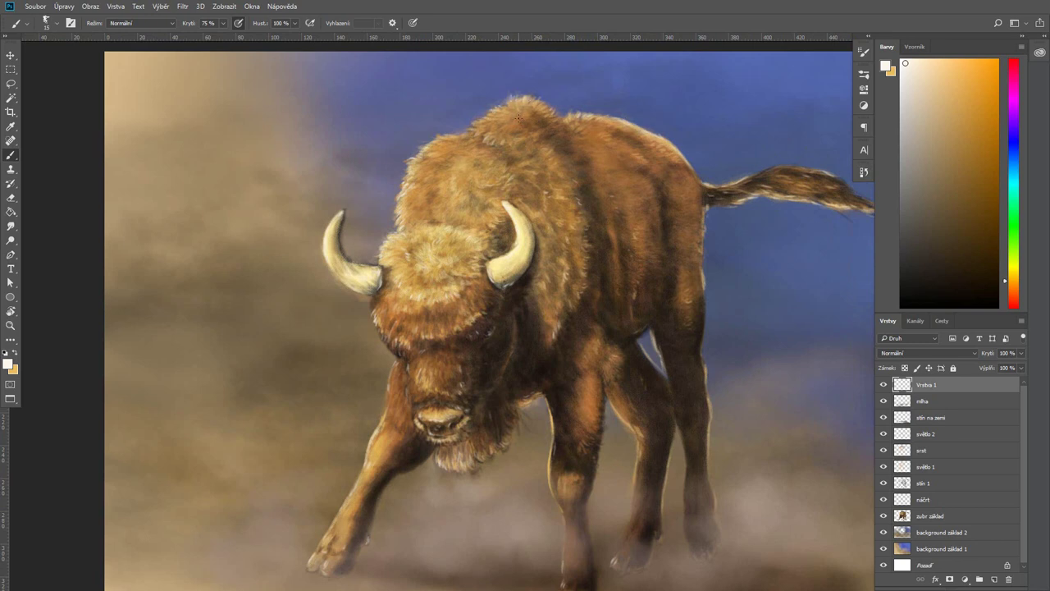
scroll(566, 154, "down", 3)
scroll(579, 419, "up", 2)
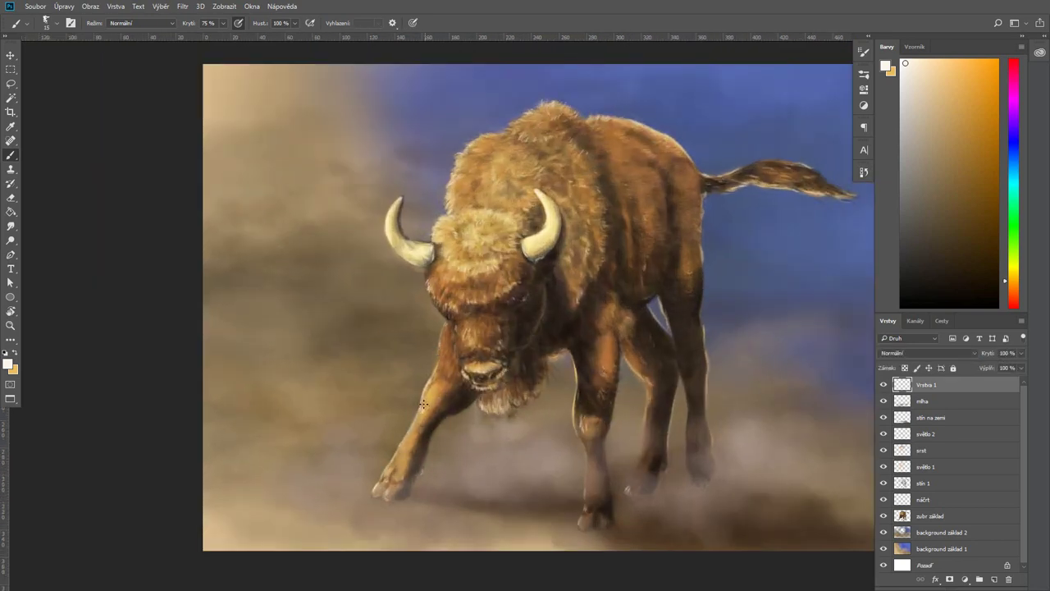
Adjust the brush size and look through the recent painting steps in History
left_click(56, 23)
left_click_drag(99, 43, 112, 44)
left_click(472, 337)
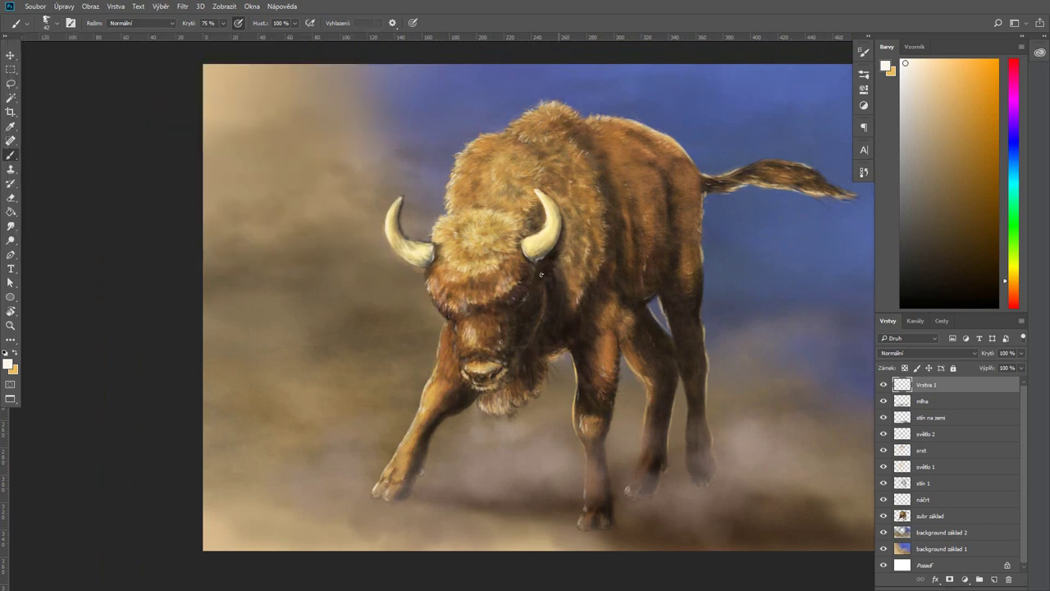
left_click(863, 171)
left_click(863, 171)
left_click(863, 171)
left_click(863, 172)
left_click(863, 172)
left_click(863, 172)
Switch to a 25 px brush and add a new empty layer named 'lesk'
left_click(56, 23)
double_click(49, 140)
left_click_drag(509, 361, 448, 374)
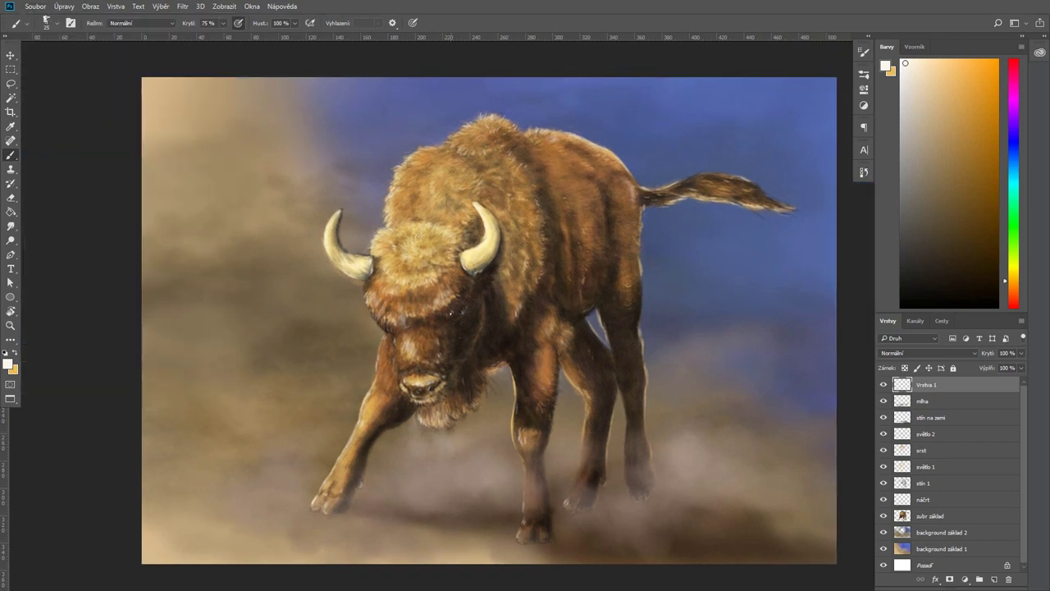
key("Return")
key("ctrl+shift+alt+n")
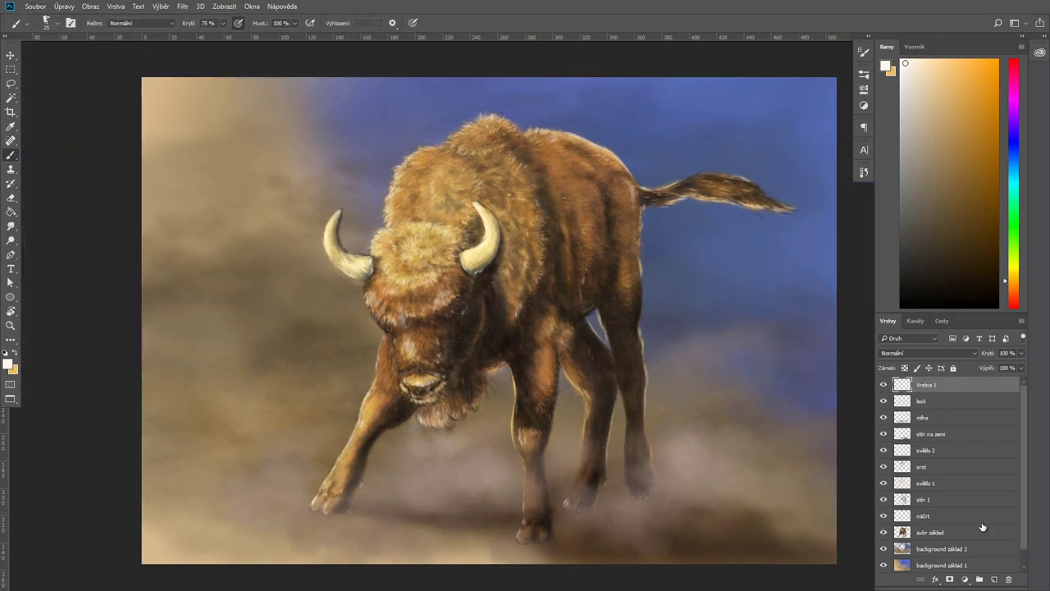
Use the Kropeczki speckle brush at 85% opacity and size 417, keeping the layer in Překrýt blending
left_click(56, 23)
left_click(164, 234)
left_click(222, 278)
left_click(927, 352)
key("Escape")
key("8")
key("5")
left_click(913, 355)
left_click(771, 332)
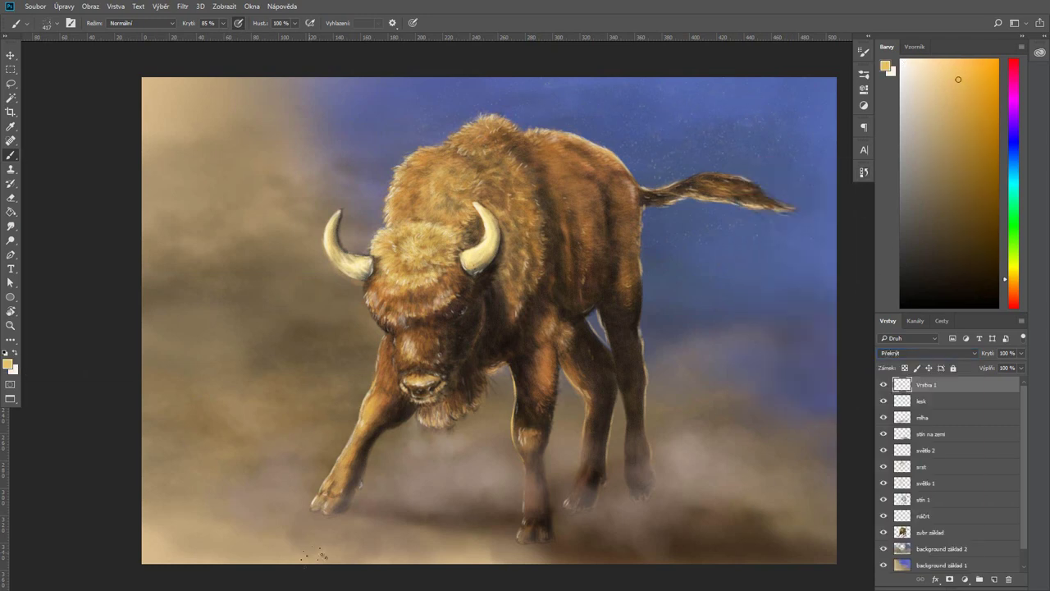
Add a new layer Vrstva 2 on top, dismissing an accidental Gaussian Blur dialog
left_click(50, 23)
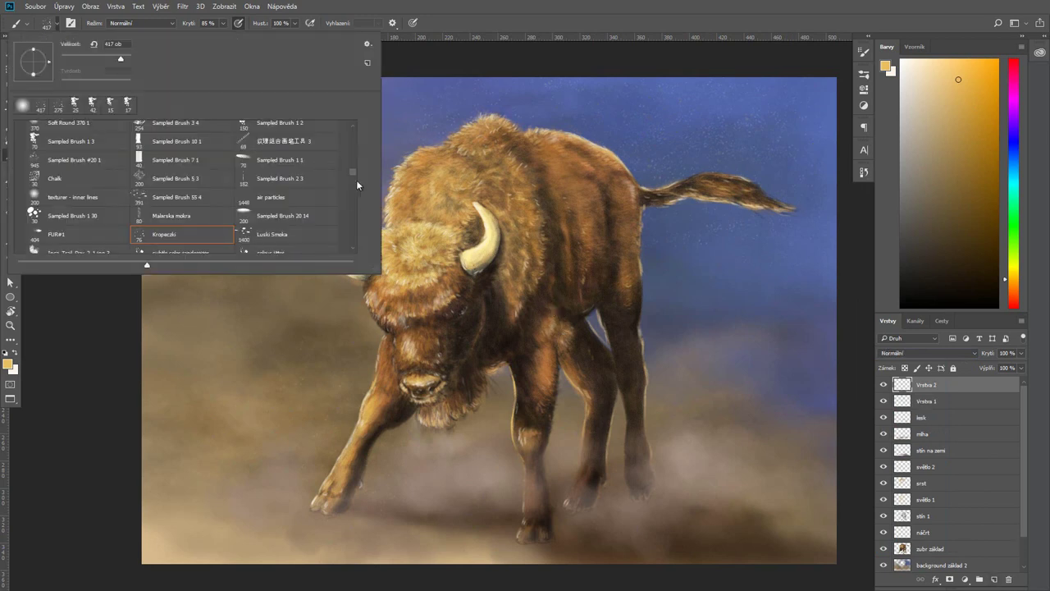
left_click(180, 197)
left_click(864, 172)
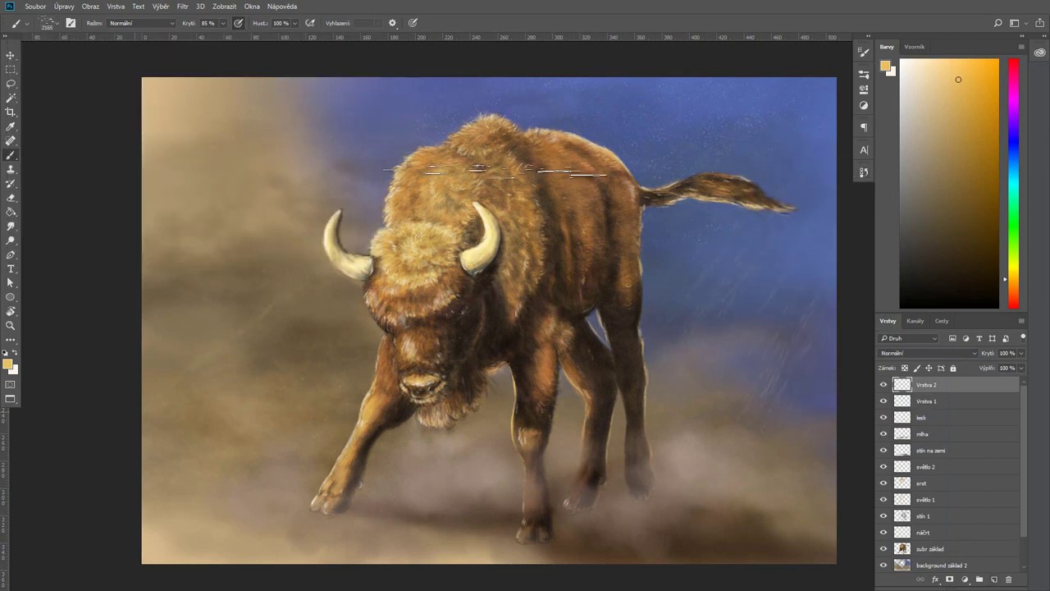
key("ctrl+shift+z")
key("ctrl+shift+z")
key("ctrl+shift+z")
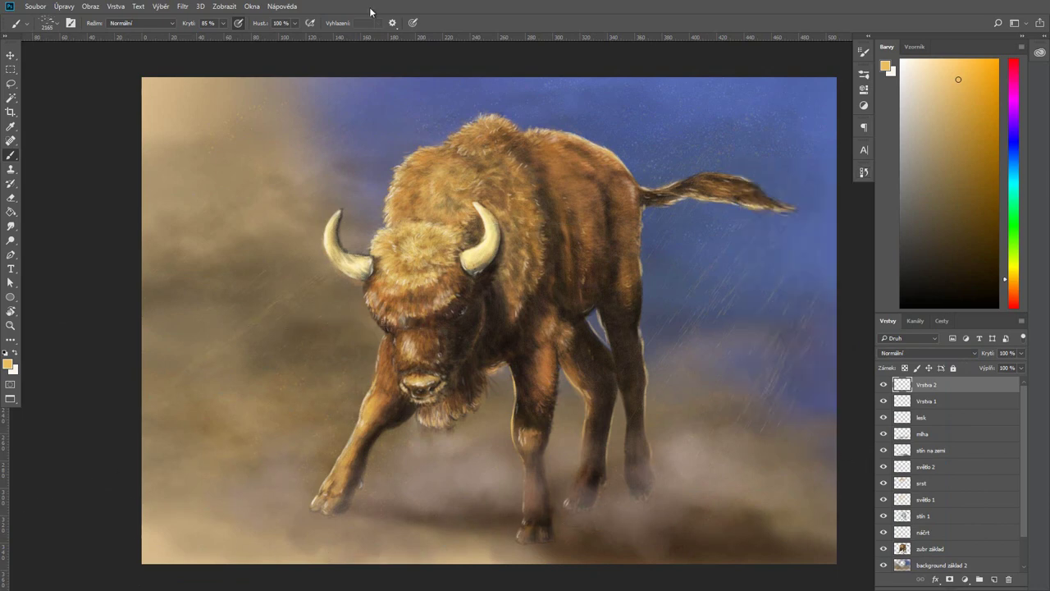
key("ctrl+alt+f")
left_click(959, 162)
Try the 3228 and 512 spatter brushes, undo the test dab, and settle on a 179 brush
left_click(49, 23)
scroll(351, 169, "down", 1)
double_click(263, 271)
left_click(863, 173)
left_click(49, 23)
left_click(182, 222)
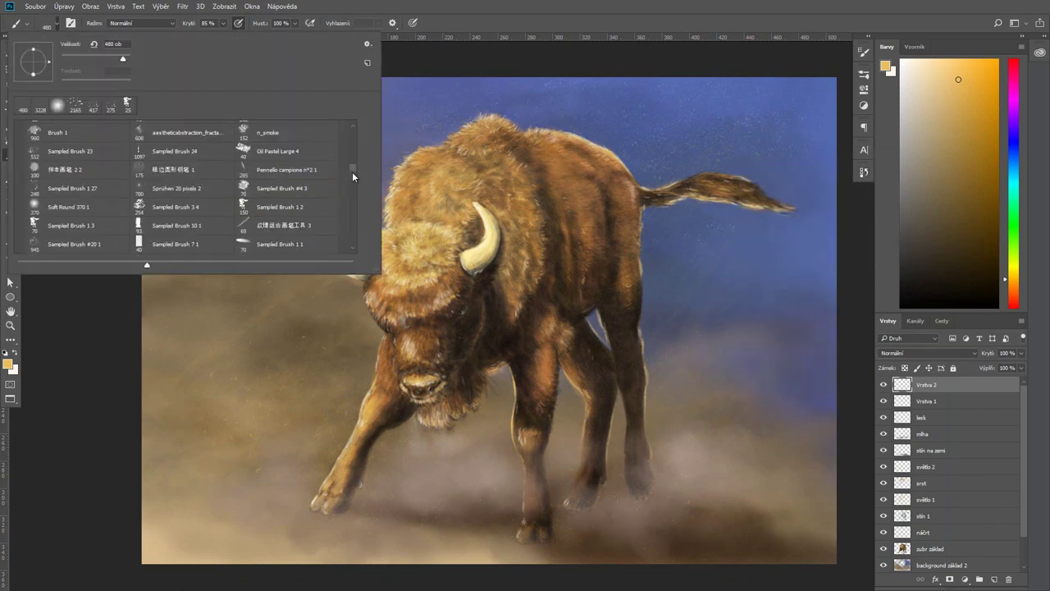
left_click(216, 425)
key("ctrl+z")
left_click(50, 23)
double_click(354, 182)
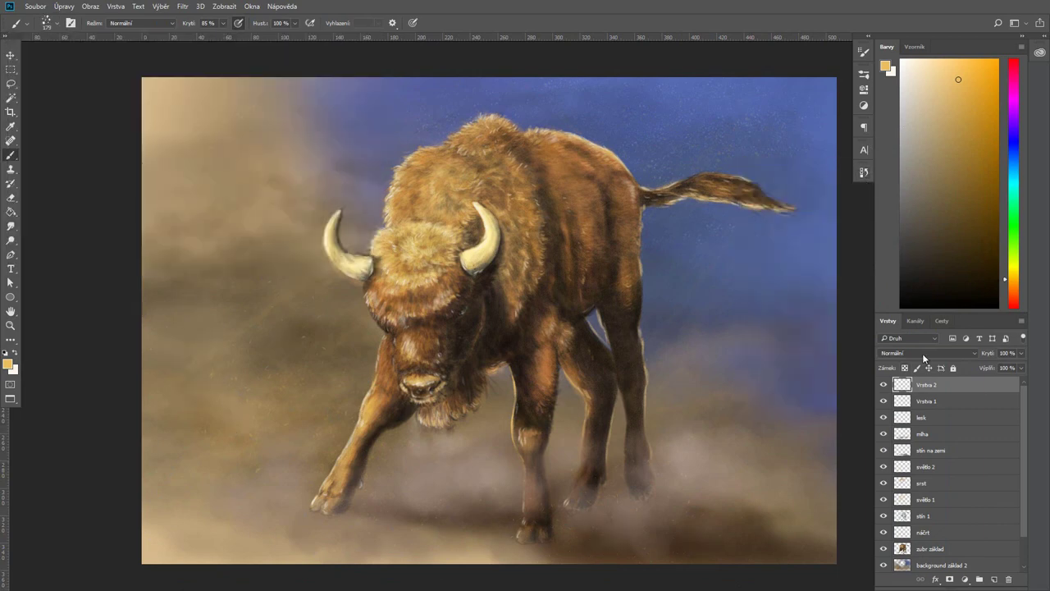
Test Zesvětlit barvy layer blending with 259 and 466 brushes, undoing the trial dab
left_click(863, 172)
left_click(816, 371)
left_click(49, 23)
left_click(863, 172)
left_click(49, 23)
left_click(265, 467)
key("ctrl+z")
Revert in History to the step before the blend change and switch to Vrstva 1
left_click(863, 173)
left_click(863, 172)
left_click(840, 335)
left_click(863, 172)
key("alt+bracketleft")
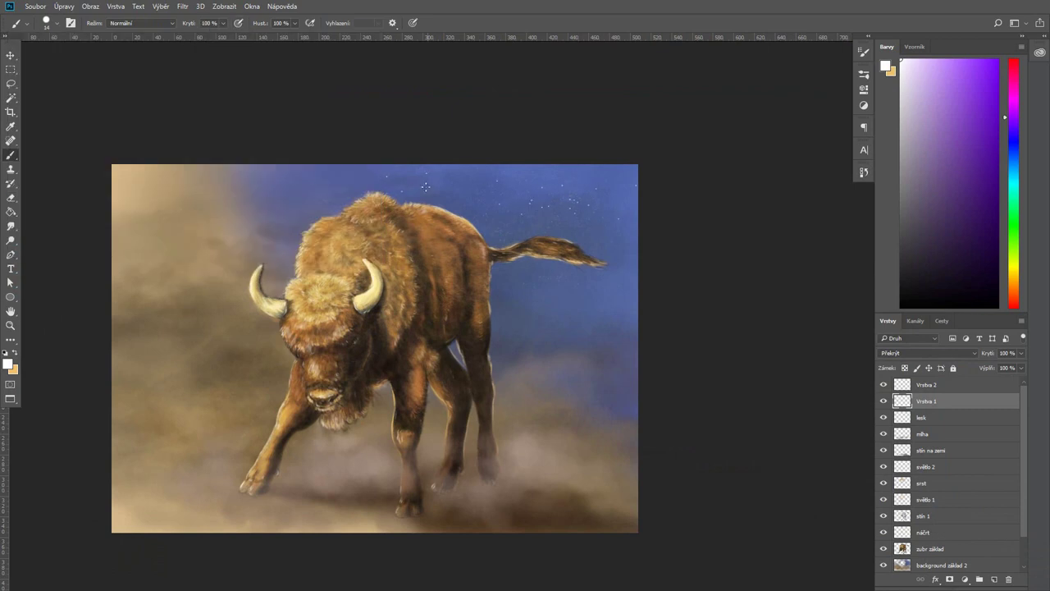
Lower the brush opacity to 53% and add a new layer Vrstva 3 on top
key("5")
key("3")
key("F9")
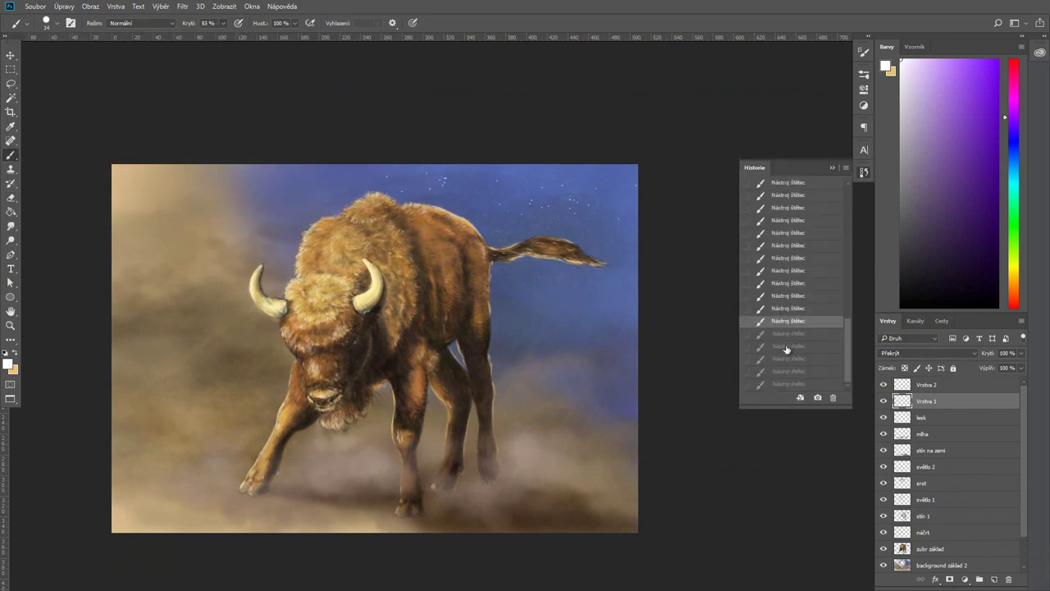
key("F9")
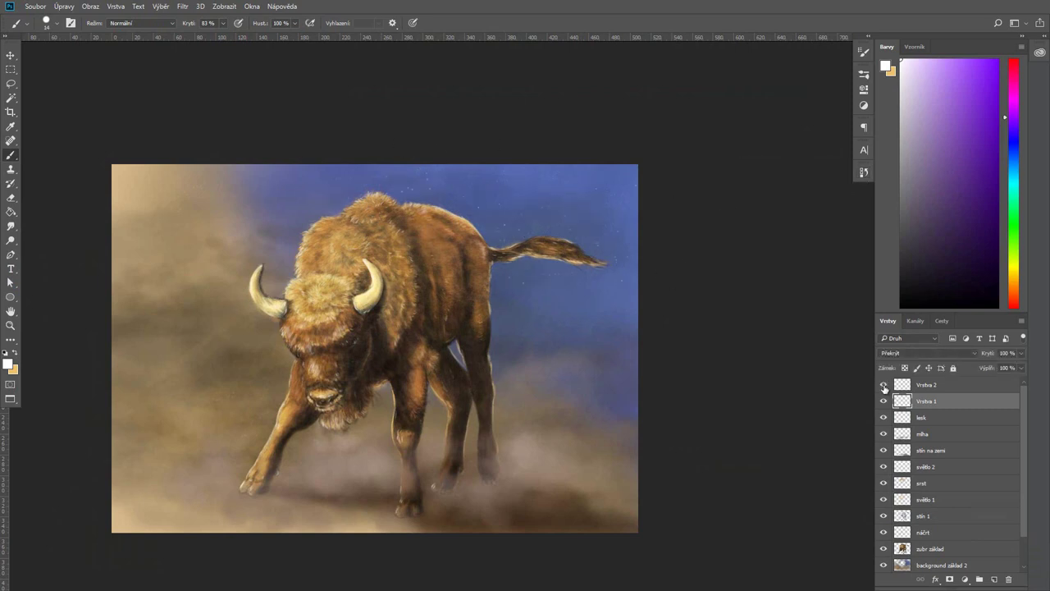
left_click(993, 579)
Choose the 448 brush with a dark brown foreground colour
left_click(57, 23)
double_click(74, 104)
left_click(7, 364)
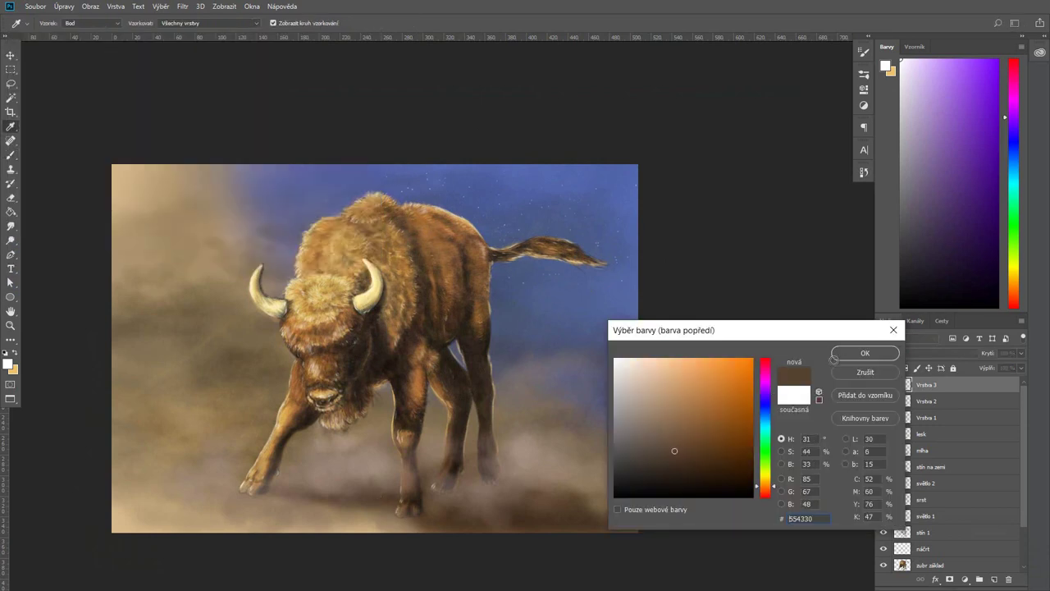
left_click(685, 447)
left_click(867, 351)
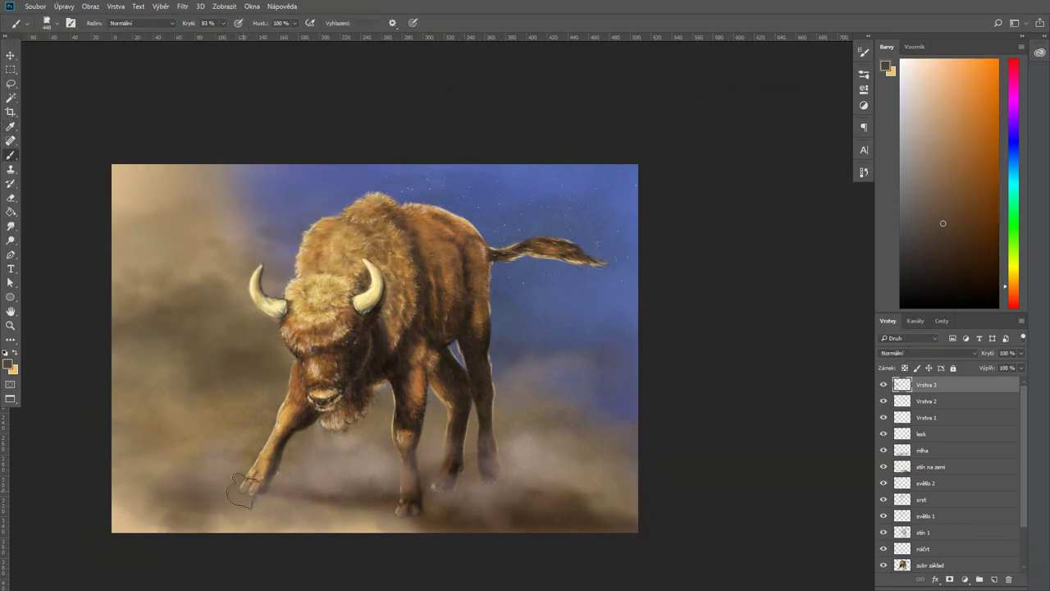
Revert to an earlier stroke in History, swap to light tan, and stamp visible layers into Vrstva 4
left_click(864, 172)
left_click(809, 233)
key("x")
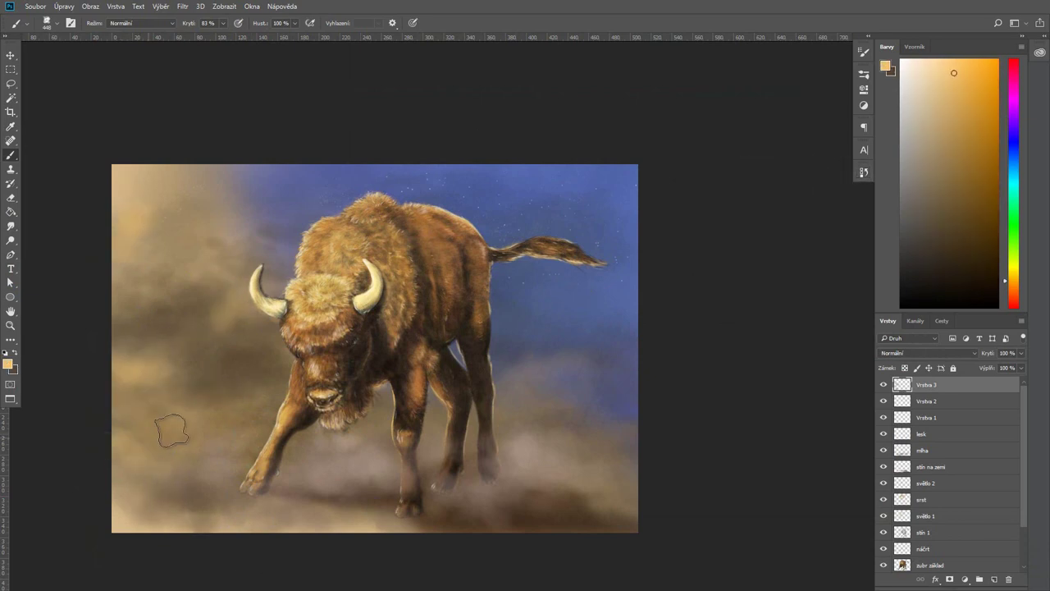
left_click(864, 172)
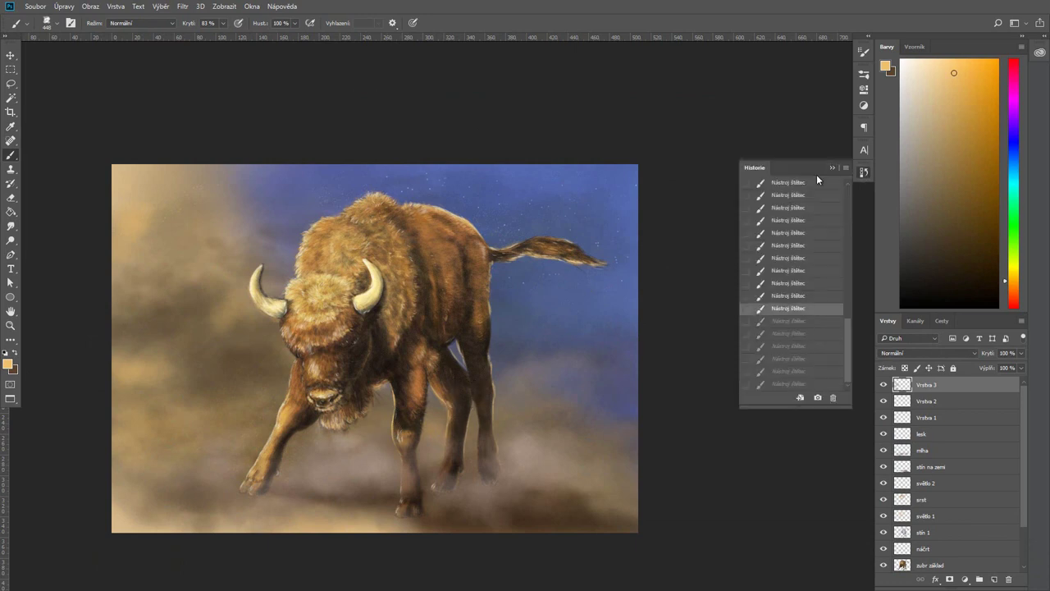
left_click(864, 172)
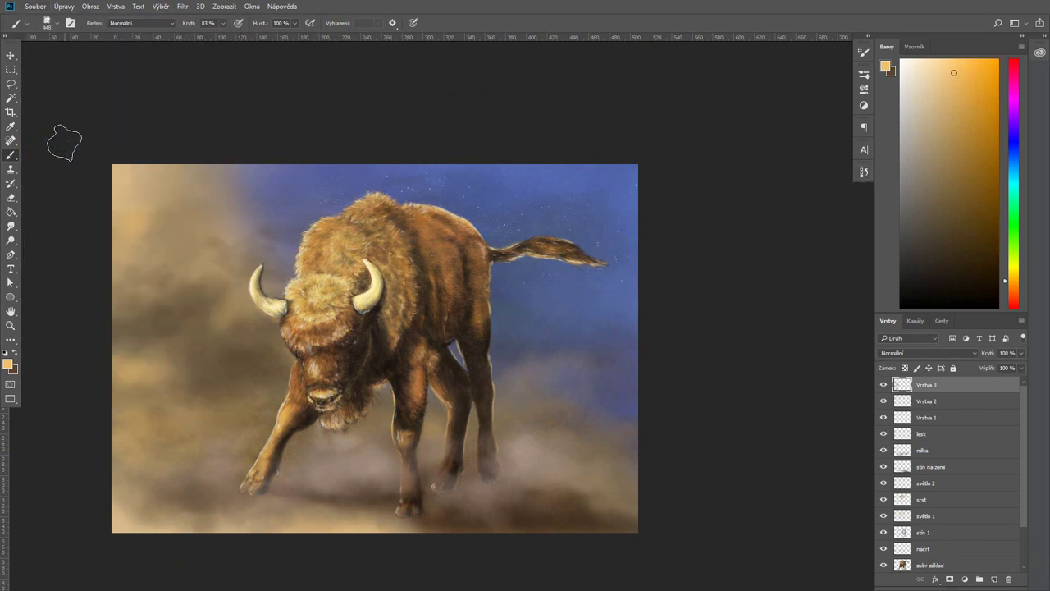
key("ctrl+alt+shift+e")
Choose Sampled Brush 1 3 at 47% opacity and set the merged layer to Překrýt blending
key("ctrl+plus")
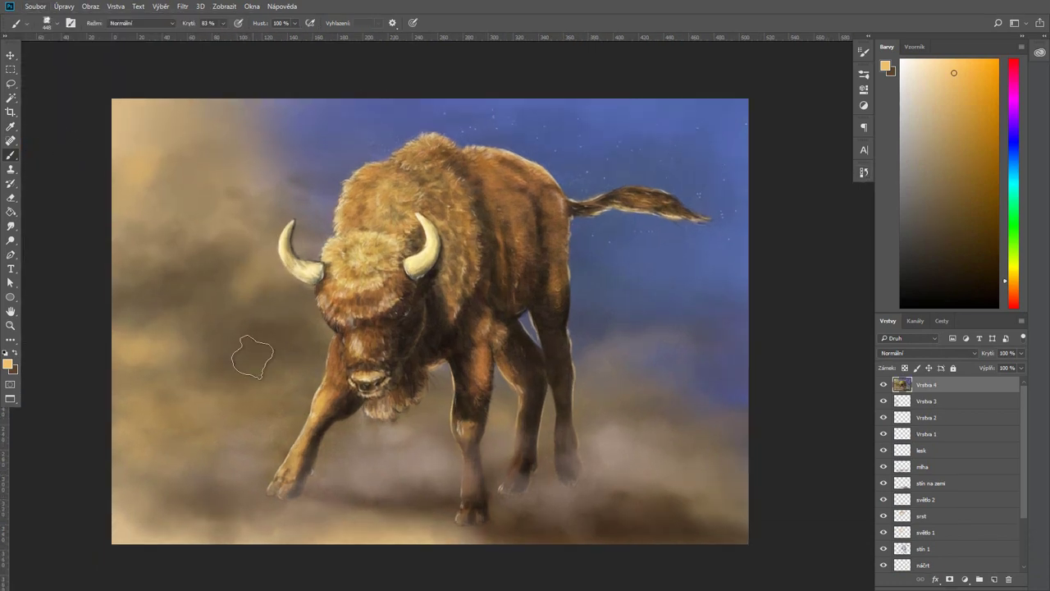
left_click(49, 23)
left_click(106, 175)
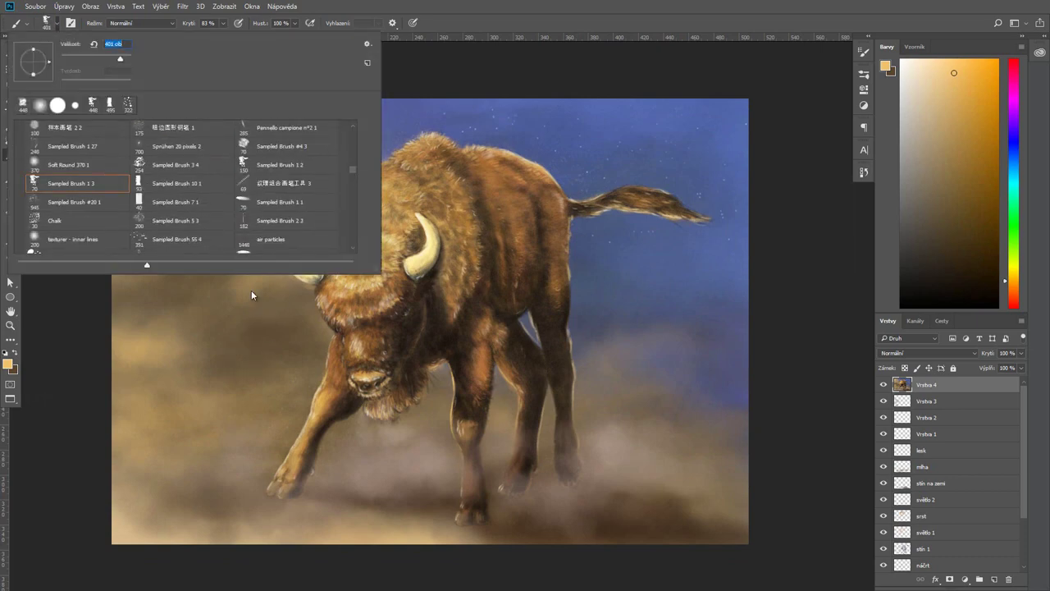
key("Return")
left_click(927, 353)
left_click(862, 336)
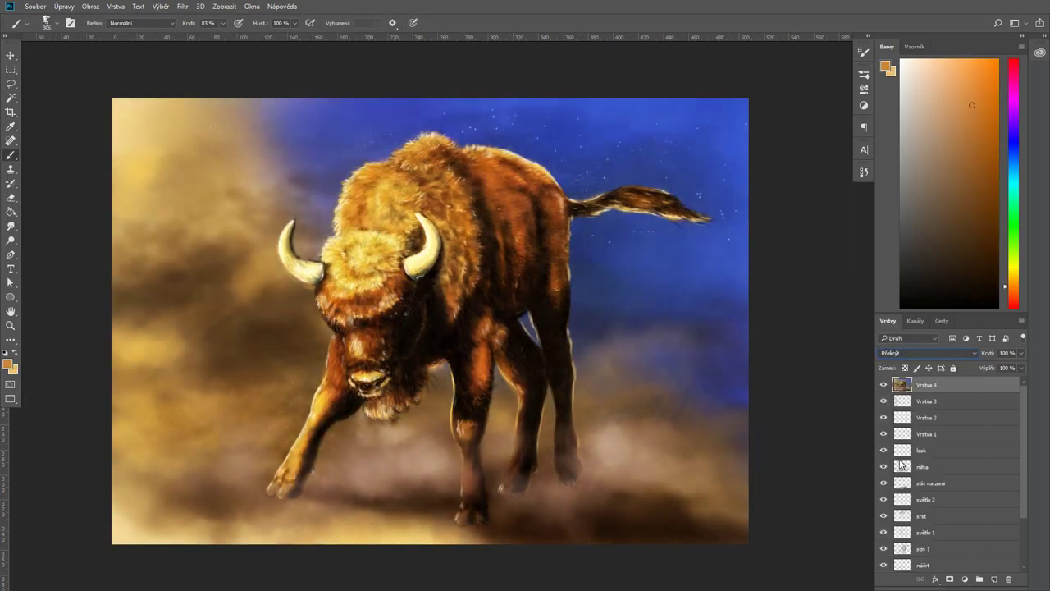
key("4")
key("7")
Revert in History to the merged-layer step and add a new empty layer Vrstva 5
left_click(864, 172)
left_click(816, 363)
left_click(807, 374)
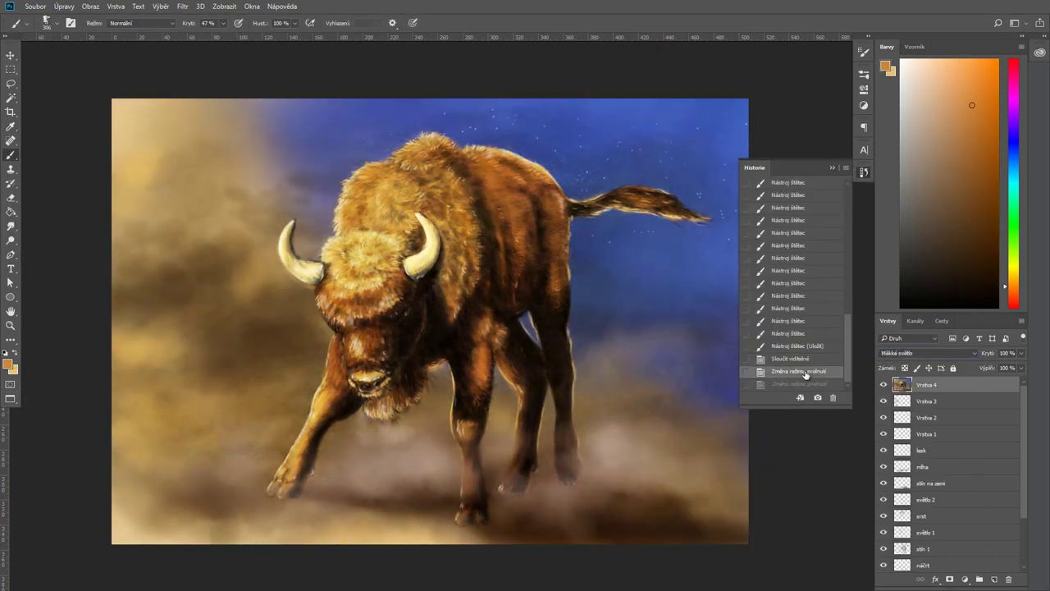
left_click(806, 368)
left_click(830, 164)
left_click(864, 172)
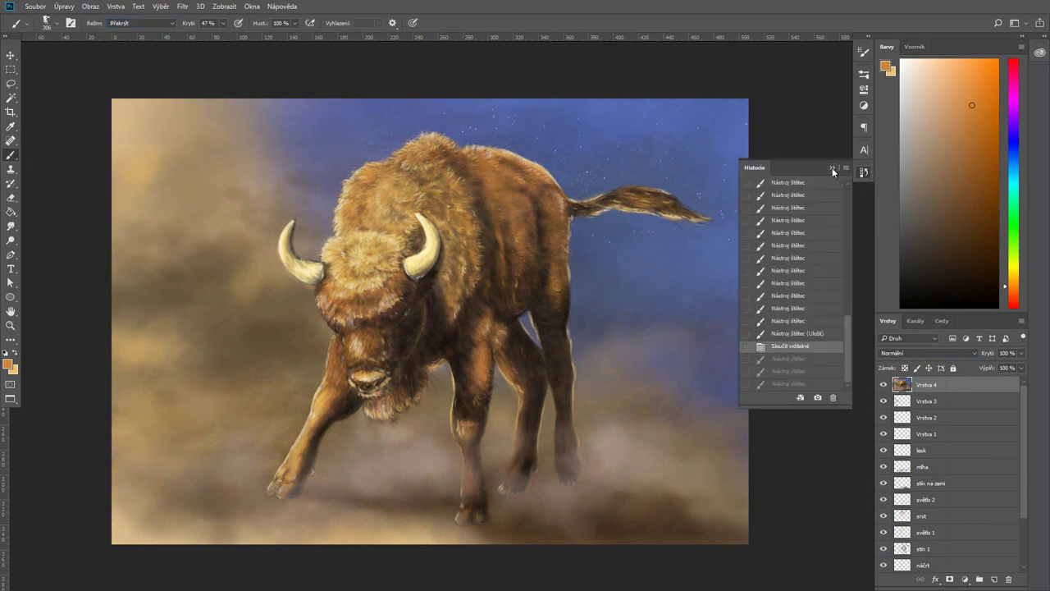
key("ctrl+shift+alt+n")
left_click(829, 167)
Paint lighter orange dust along the bottom, then undo it in History
left_click(56, 22)
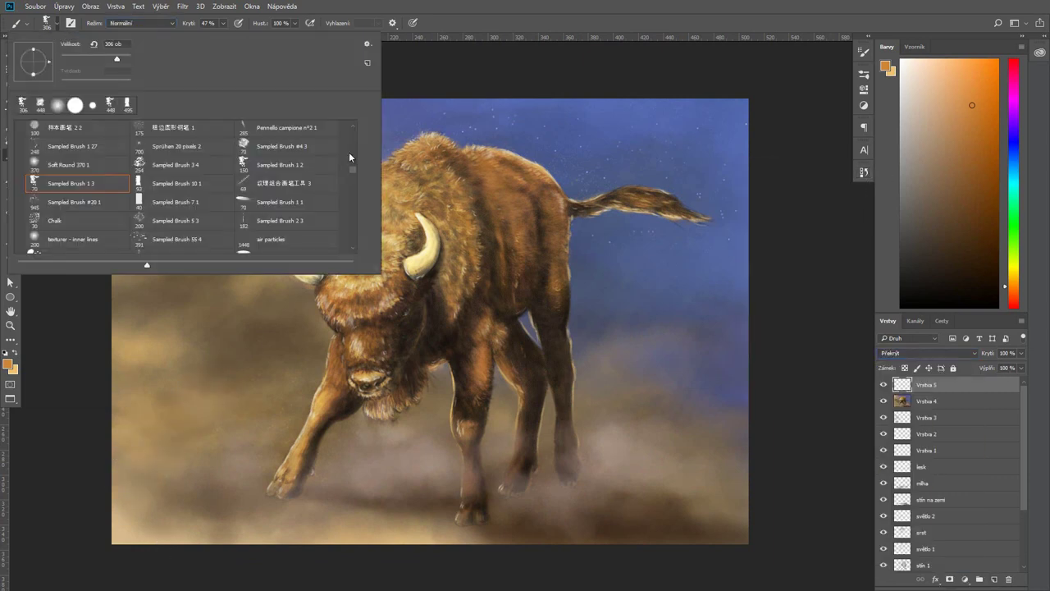
key("Escape")
left_click(864, 172)
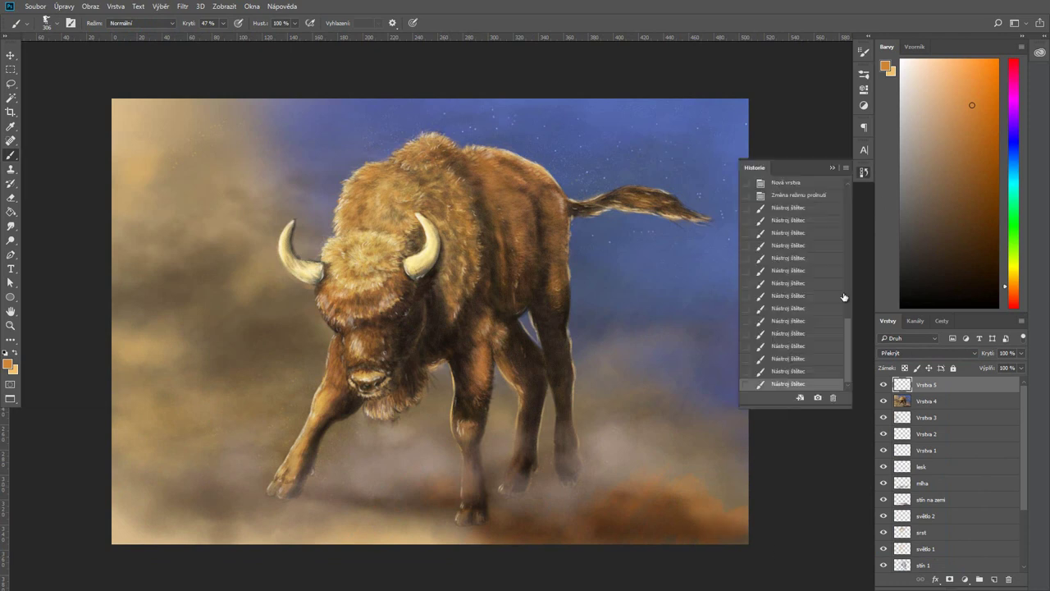
left_click(953, 73)
left_click_drag(621, 520, 603, 529)
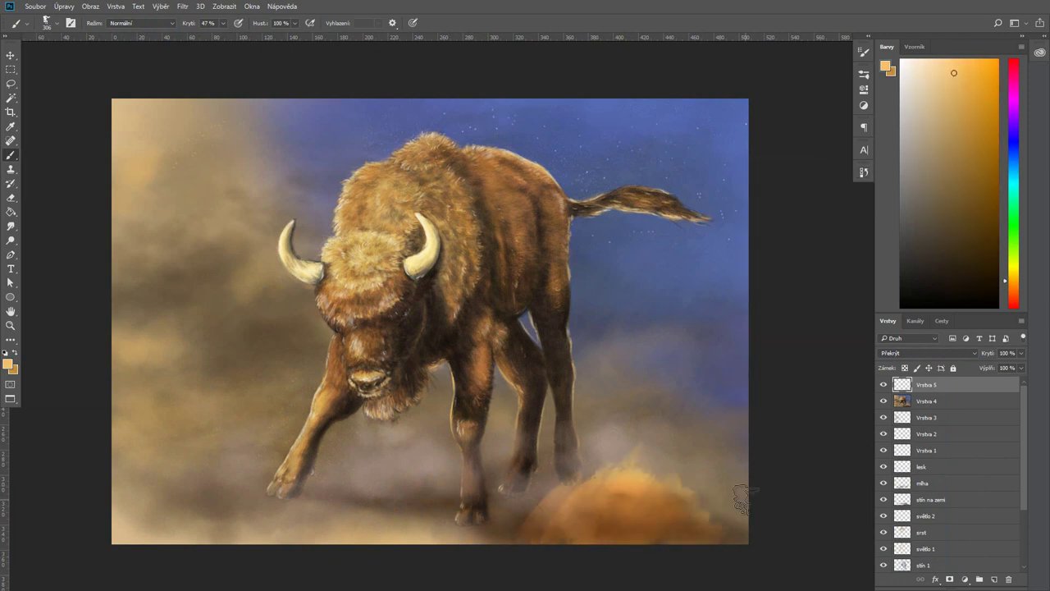
left_click(864, 172)
left_click(804, 283)
left_click(863, 172)
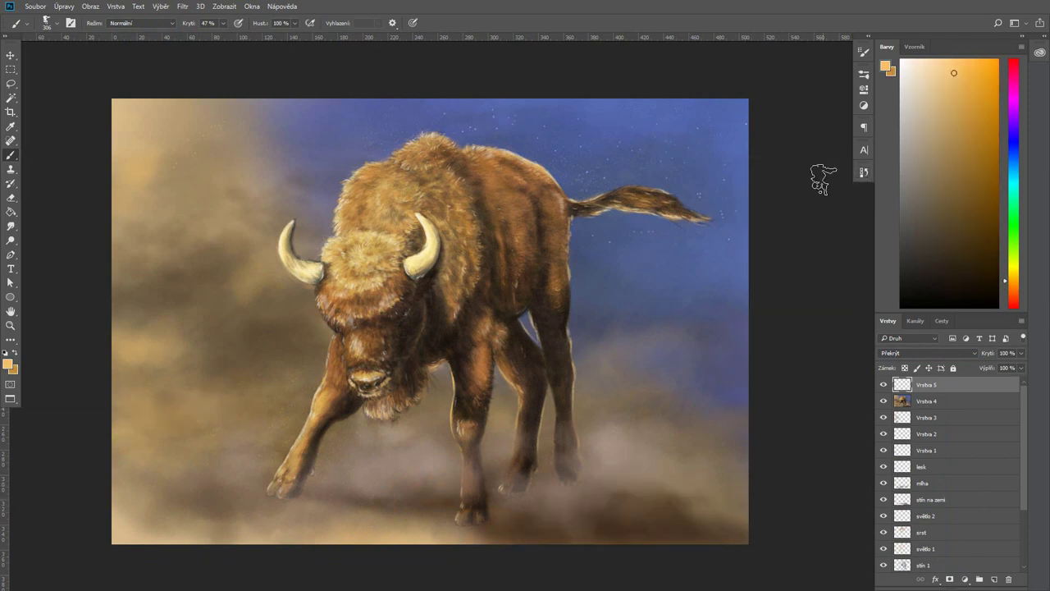
Paint orange dust strokes over the haze, then step back to before them
mouse_move(624, 493)
left_mouse_down()
mouse_move(757, 546)
mouse_move(714, 499)
left_mouse_up()
left_click(863, 172)
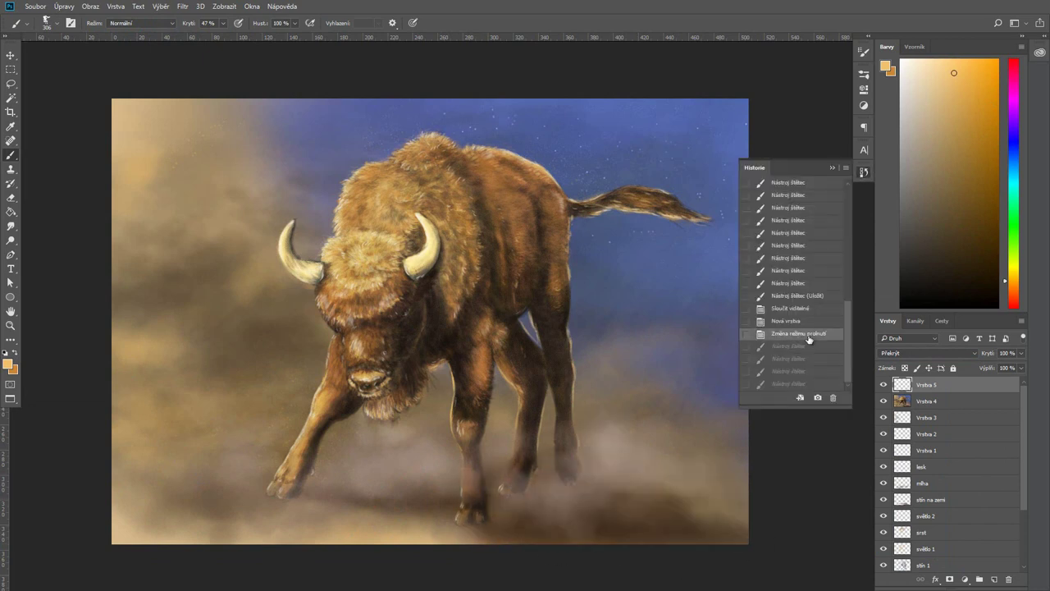
left_click(809, 336)
left_click(883, 388)
With a 448 brush, lighten the dust near the bison's legs and front hoof
left_click(49, 23)
double_click(77, 183)
mouse_move(637, 476)
left_mouse_down()
mouse_move(586, 485)
mouse_move(631, 524)
mouse_move(563, 547)
mouse_move(370, 457)
mouse_move(145, 417)
mouse_move(350, 445)
left_mouse_up()
left_click(864, 172)
left_click(864, 172)
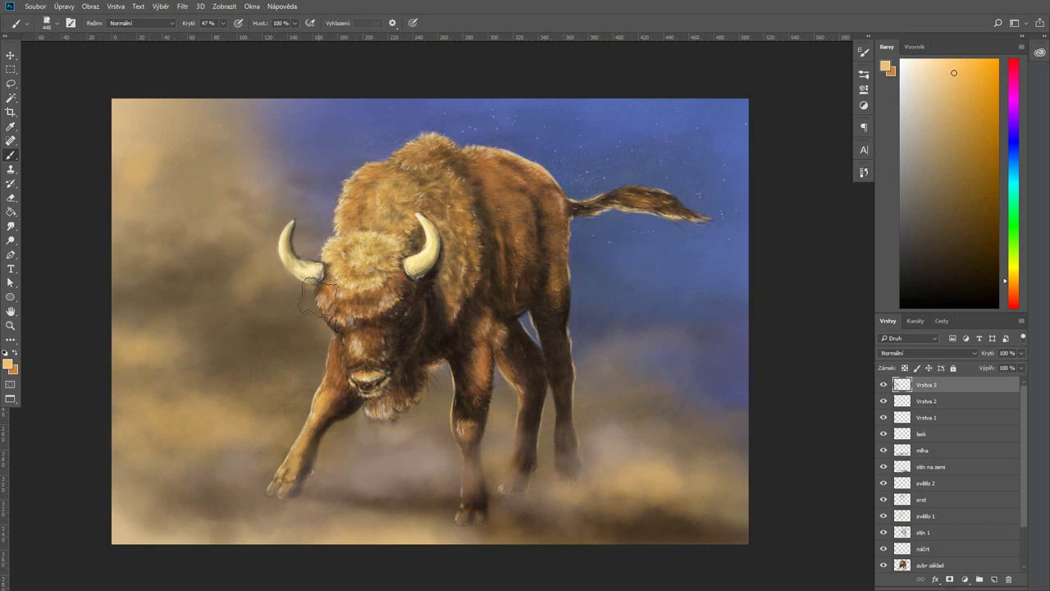
mouse_move(266, 511)
left_mouse_down()
mouse_move(278, 492)
mouse_move(154, 475)
mouse_move(317, 499)
mouse_move(329, 510)
left_mouse_up()
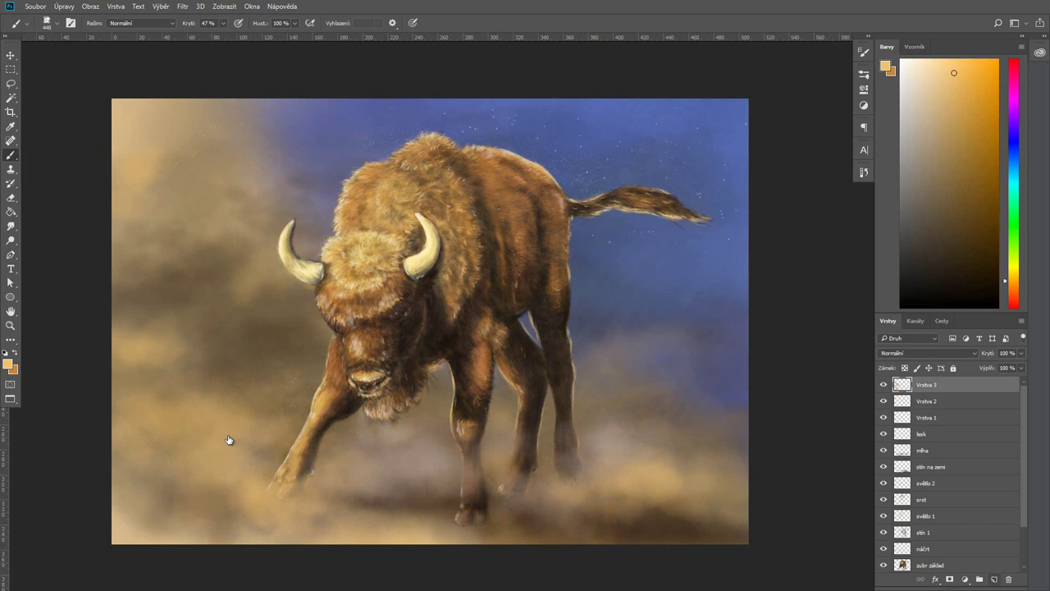
Stamp a merged copy, add an Overlay layer above it, and paint warm orange glow into the left dust
key("ctrl+shift+alt+e")
key("ctrl+shift+n")
key("Return")
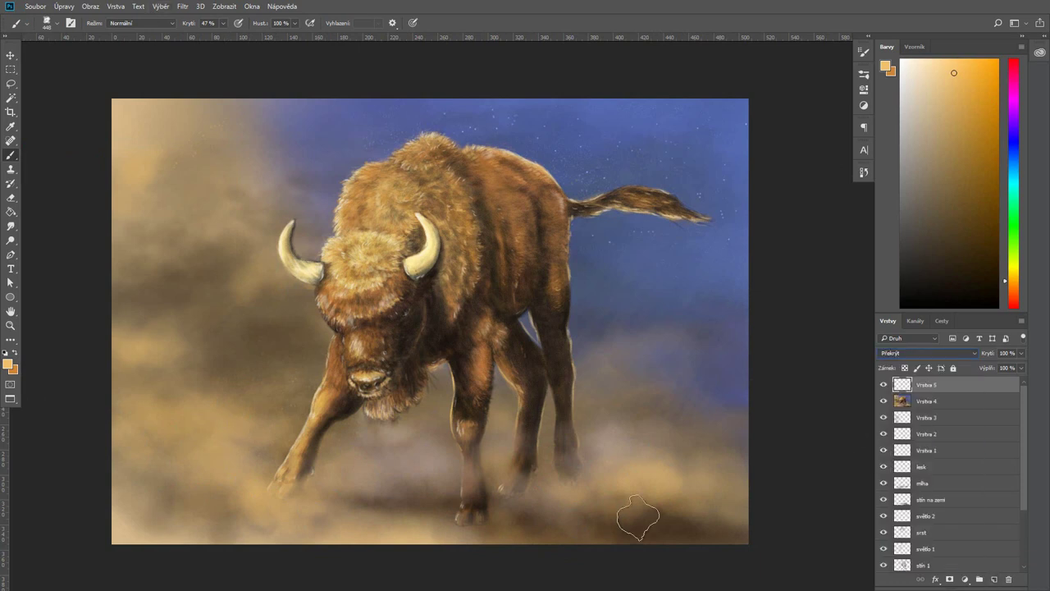
left_click_drag(243, 448, 188, 110)
left_click(971, 105)
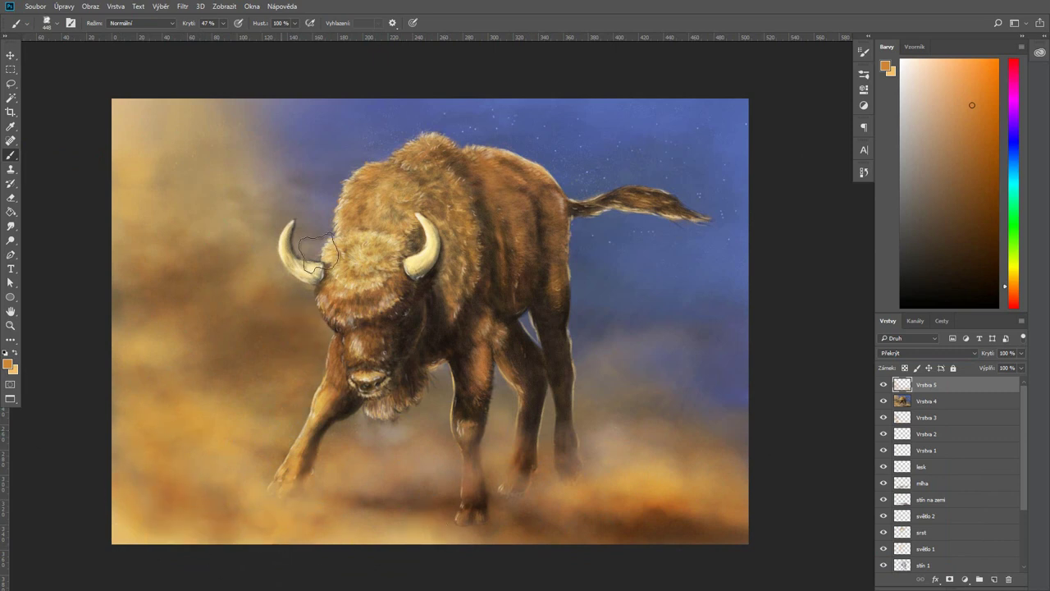
Add a new Multiply-blended layer with a blue-purple painting colour
key("ctrl+shift+alt+n")
left_click(8, 364)
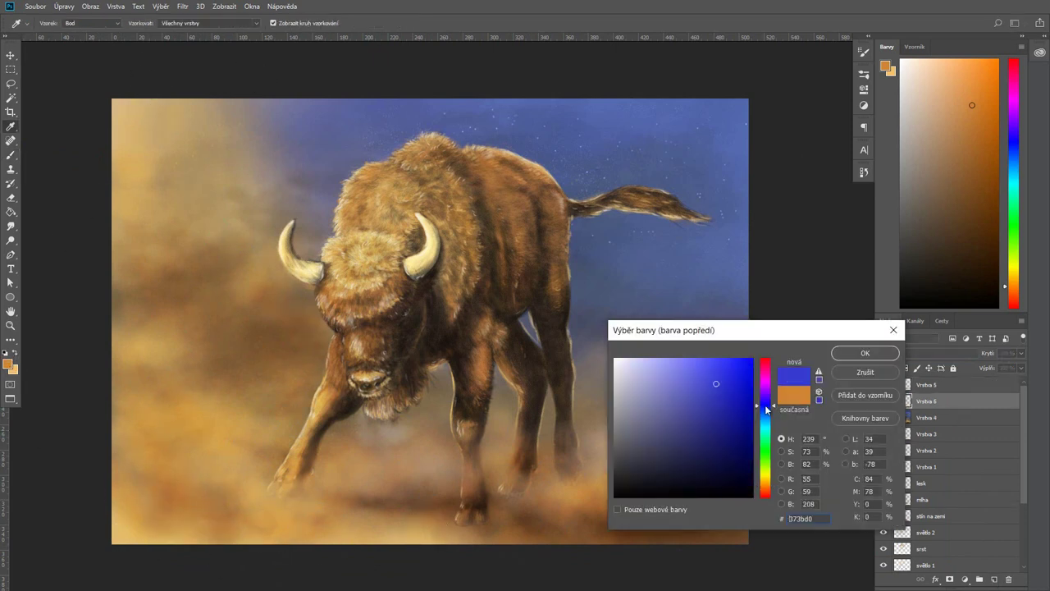
left_click(704, 375)
left_click(867, 350)
left_click(927, 353)
left_click(892, 461)
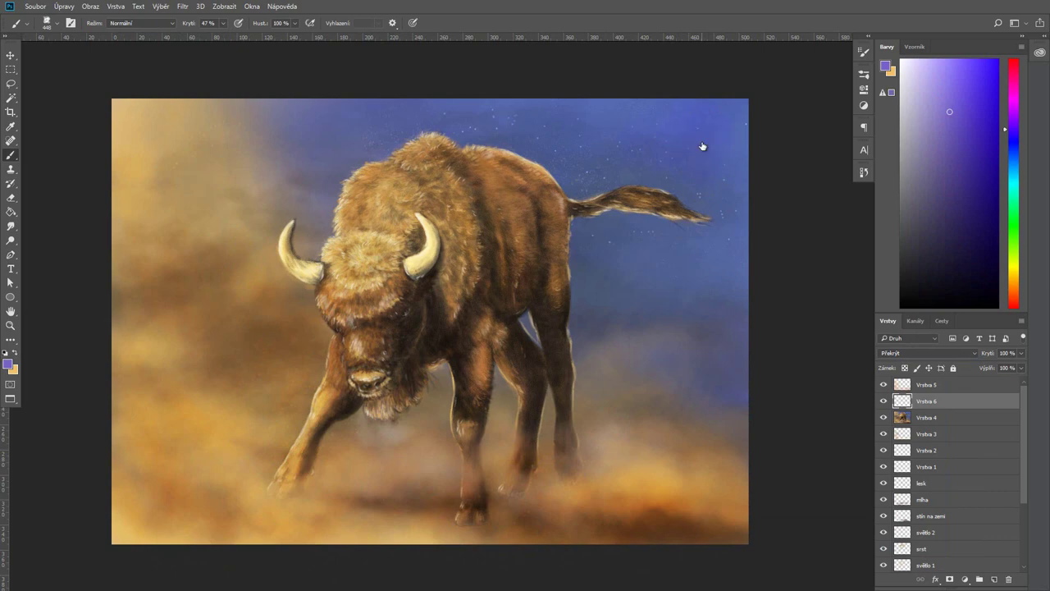
Adjust the purple painting colour, first darker and then lighter
left_click(864, 171)
left_click(885, 65)
left_click(721, 425)
left_click(865, 352)
left_click(864, 172)
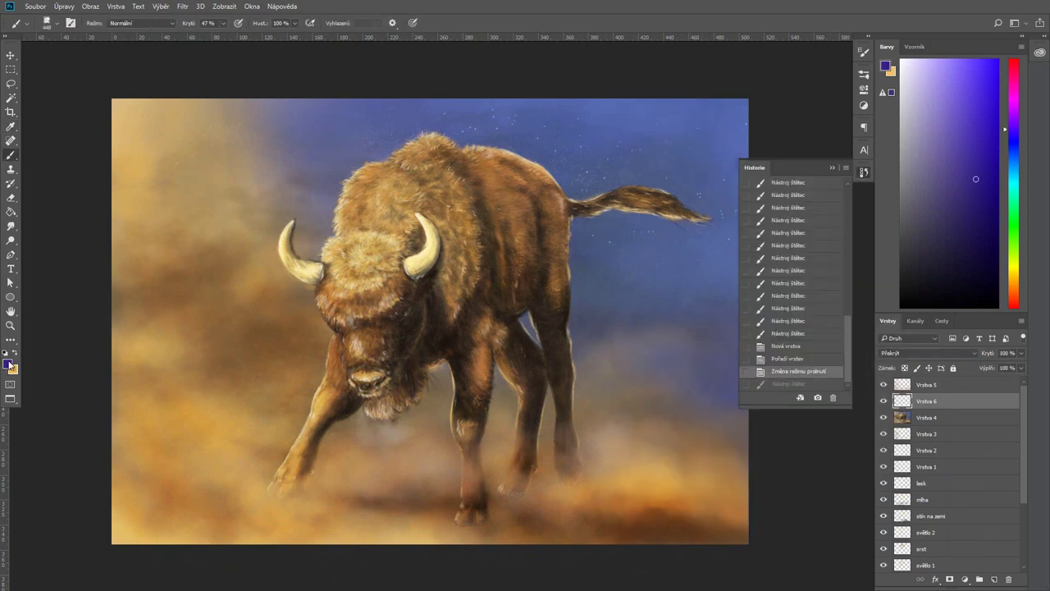
left_click(7, 364)
left_click(861, 345)
Brush purple into the sky, then try a pink-shifted painting colour
left_click_drag(648, 156, 706, 123)
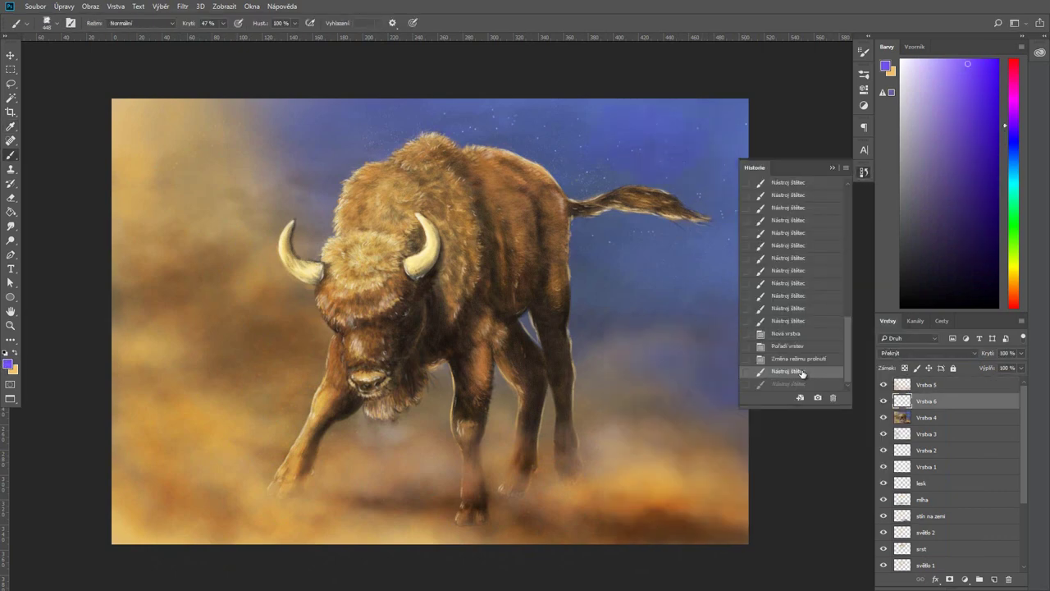
left_click(7, 364)
left_click(363, 469)
left_click(865, 352)
left_click(864, 172)
left_click(7, 364)
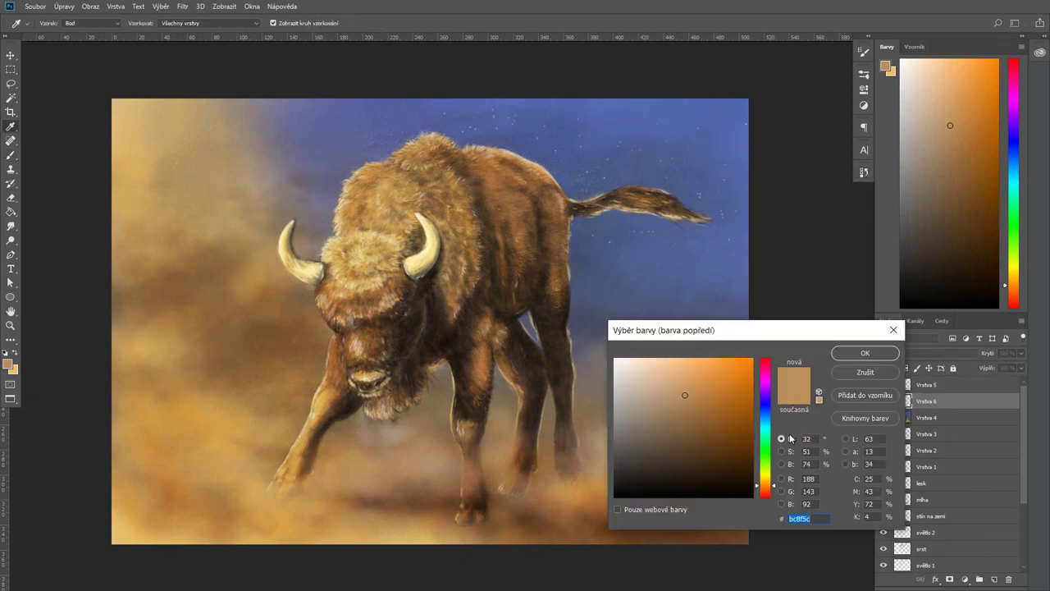
left_click(765, 369)
left_click(864, 352)
Step back to an earlier brush state and pick a violet painting colour
left_click(864, 172)
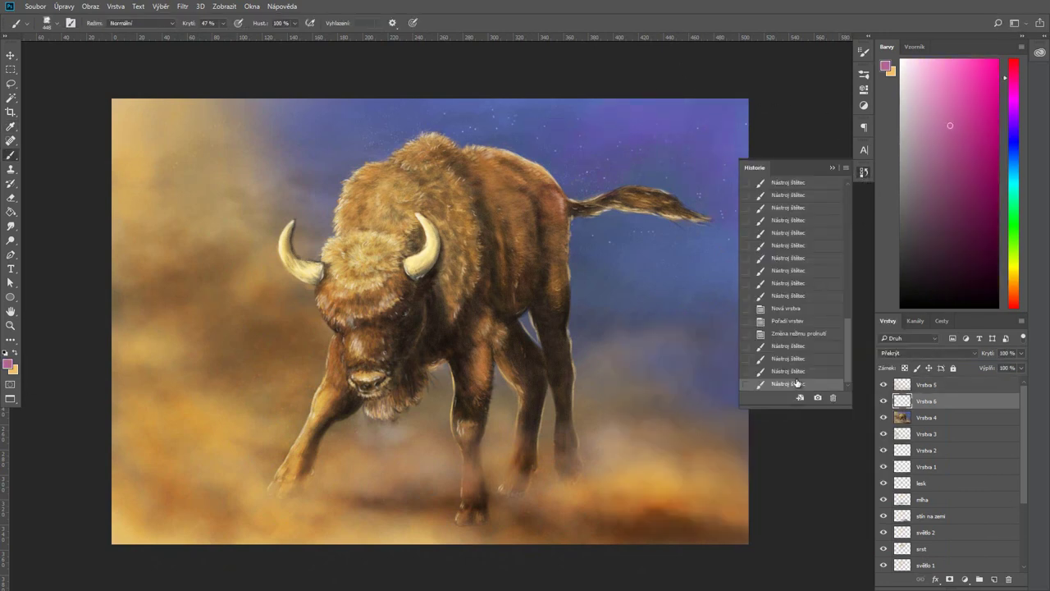
left_click(790, 335)
left_click(864, 171)
left_click(8, 364)
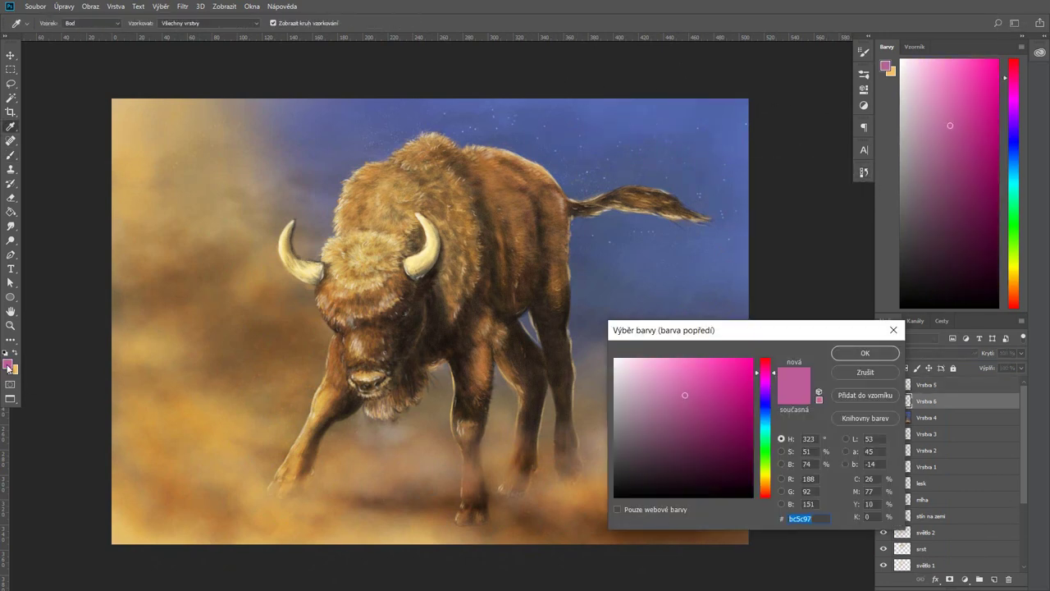
left_click(765, 392)
left_click(865, 353)
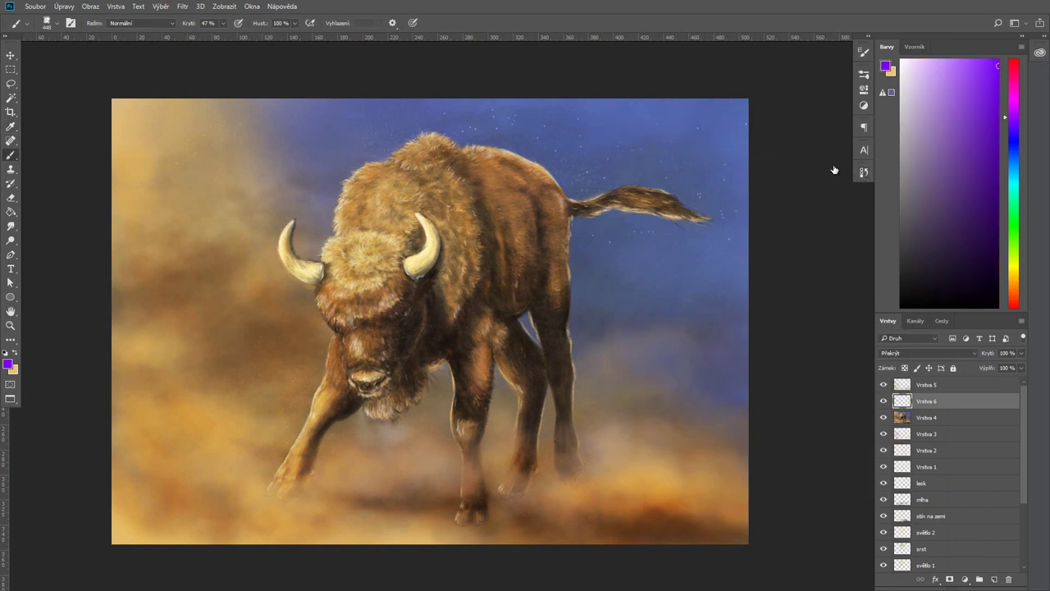
Delete layer Vrstva 6, then undo the deletion and restore purple as the painting colour
key("x")
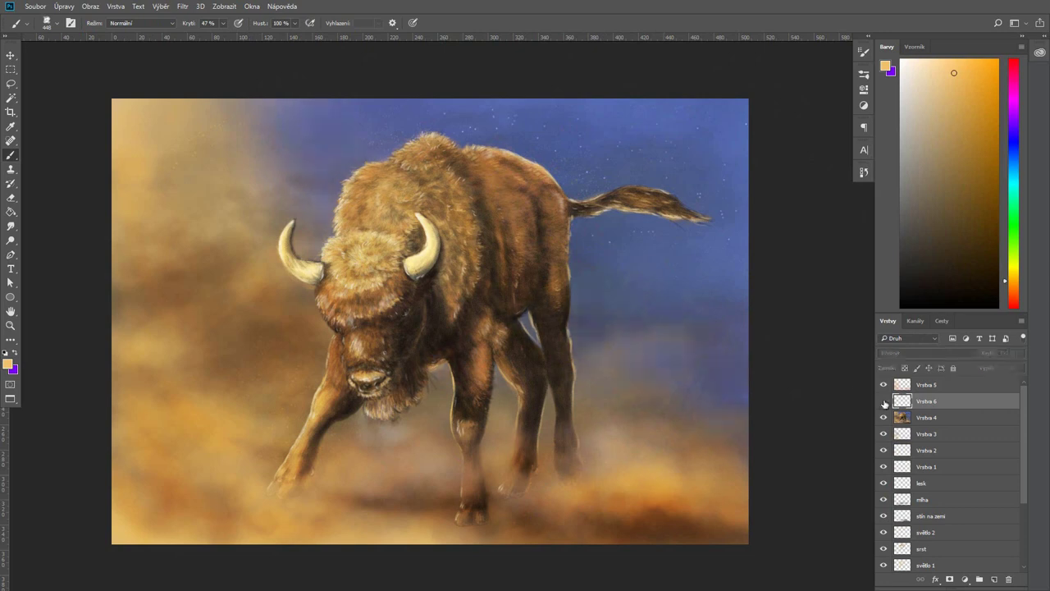
key("Delete")
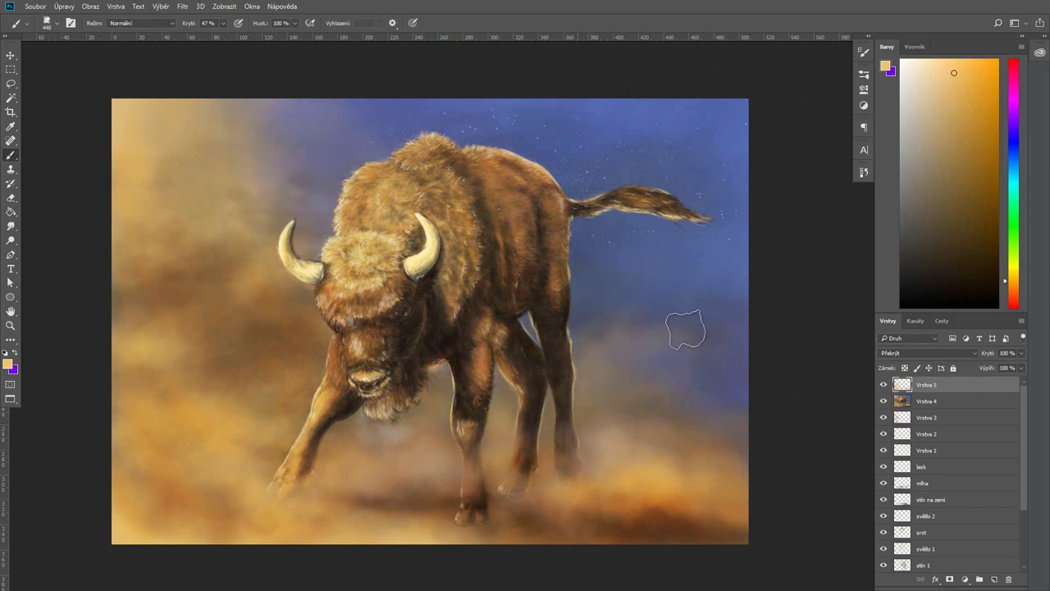
left_click(863, 172)
left_click(589, 407)
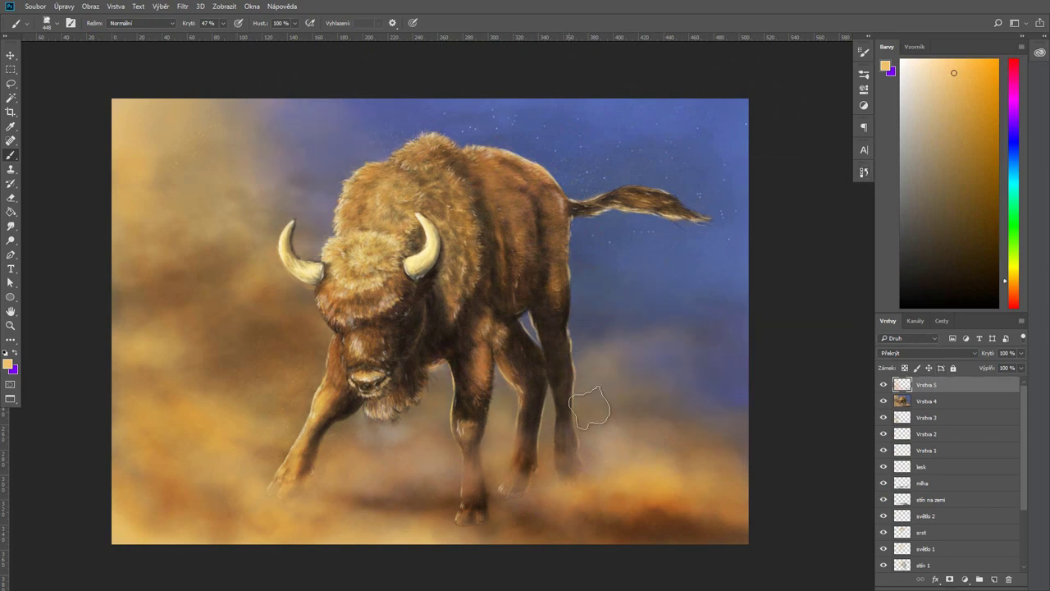
key("ctrl+z")
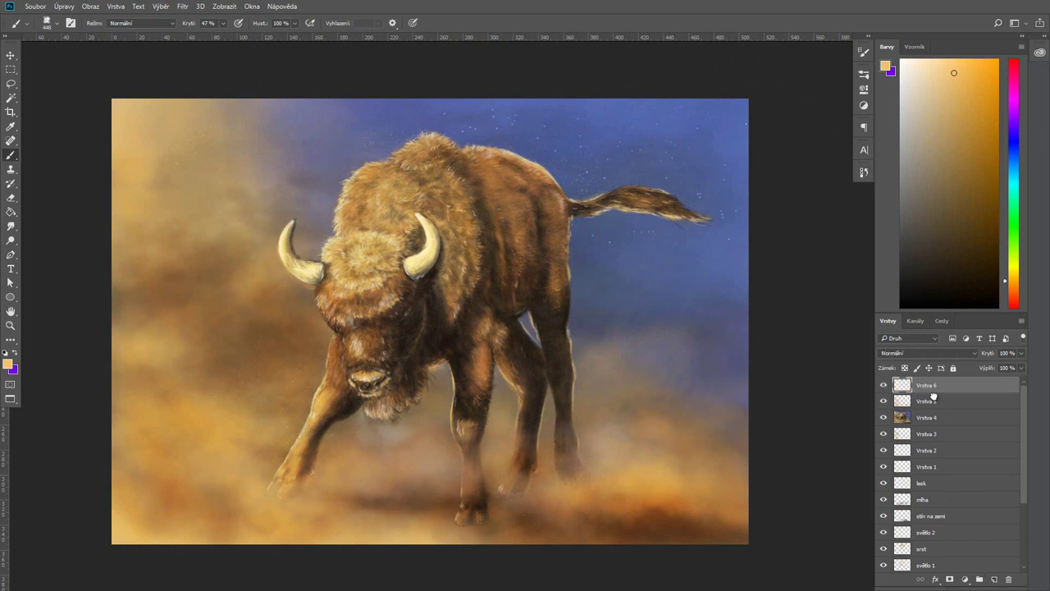
key("x")
Deepen the purple in the sky around the bison's back, tail and along the top
mouse_move(530, 125)
left_mouse_down()
mouse_move(614, 122)
mouse_move(722, 152)
mouse_move(614, 160)
left_mouse_up()
left_click_drag(378, 113, 574, 105)
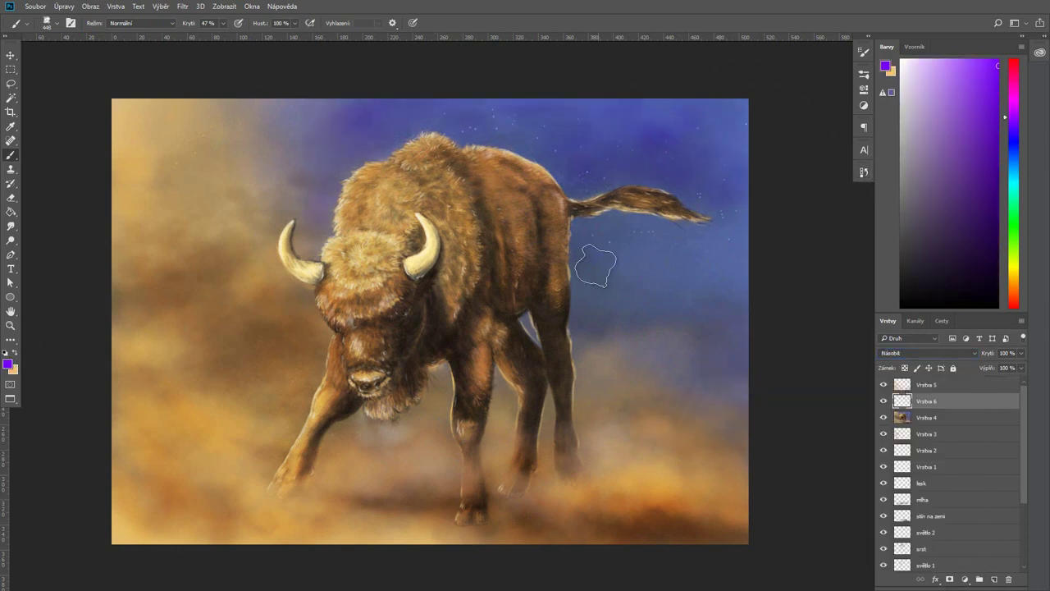
left_click(864, 172)
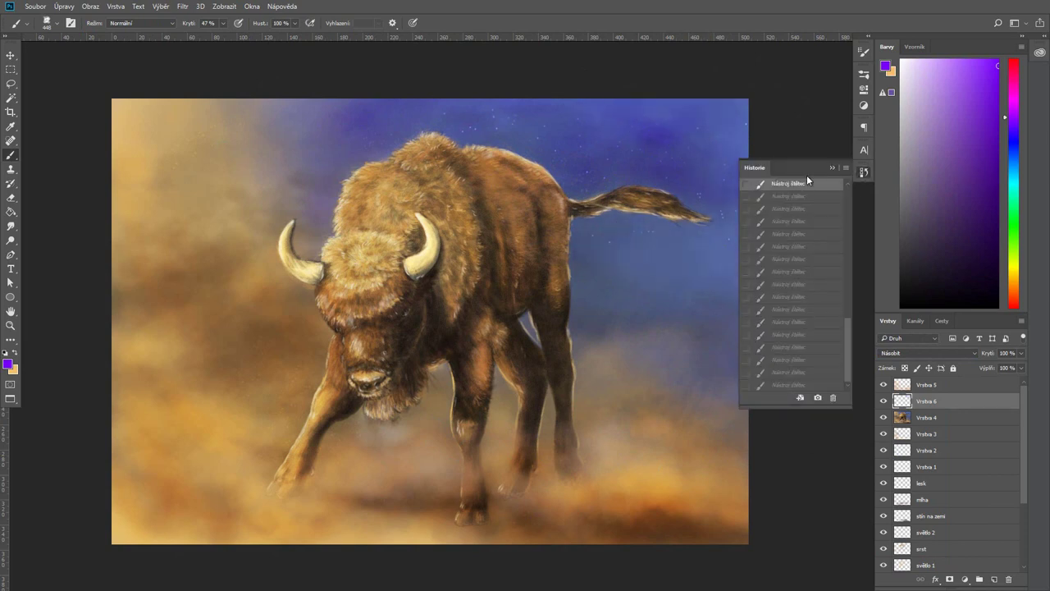
left_click(864, 171)
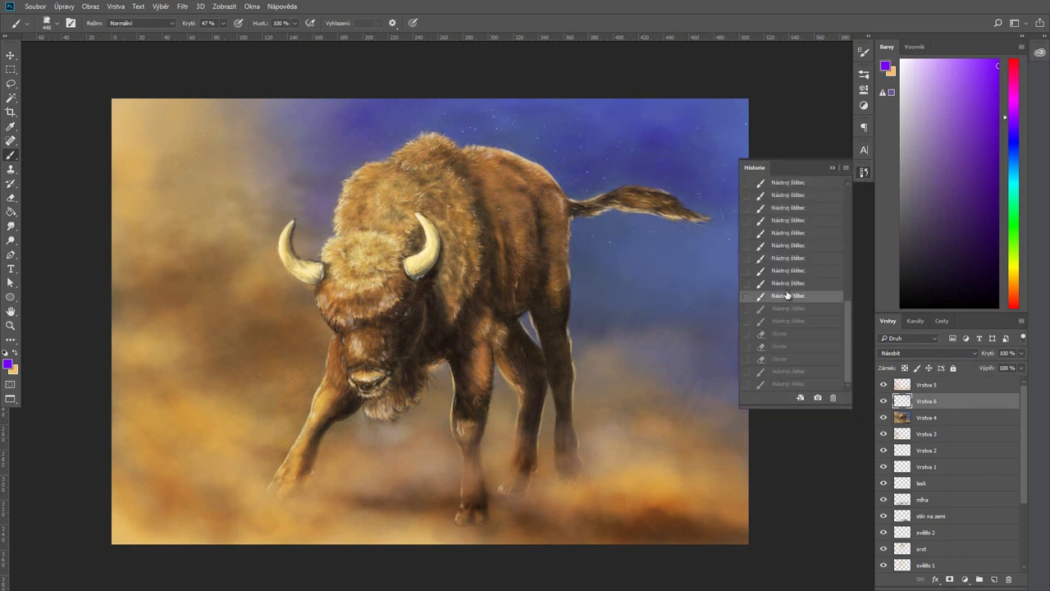
left_click(832, 167)
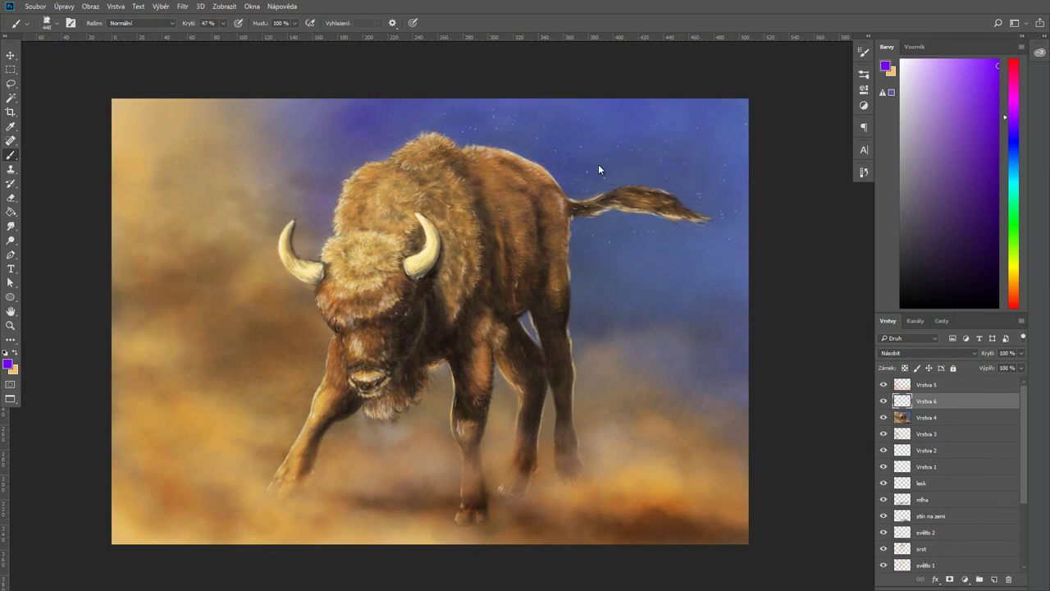
Enlarge the brush to 511 and select layer Vrstva 5
key("]")
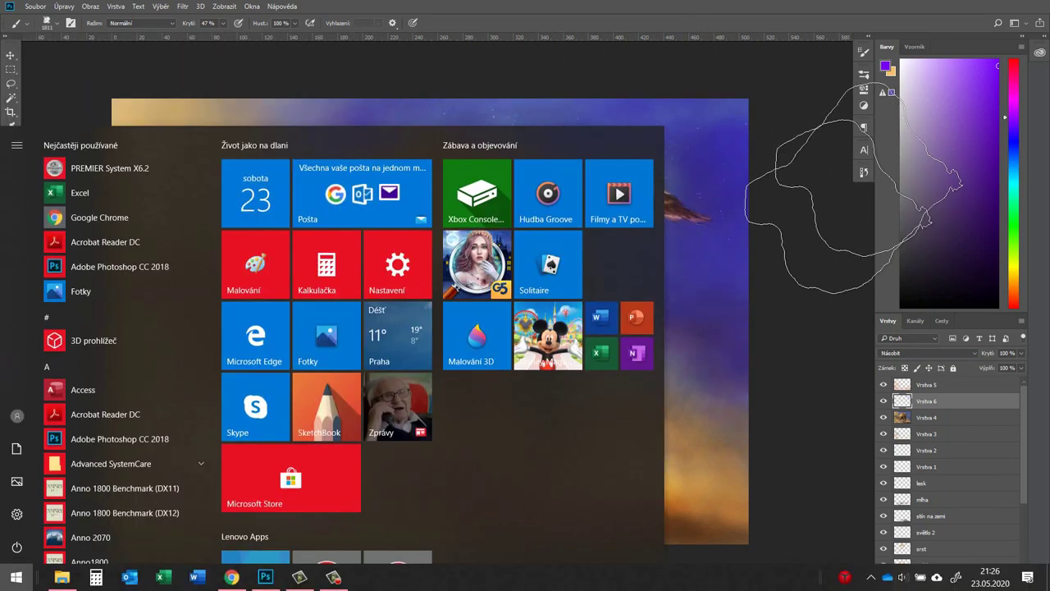
key("Return")
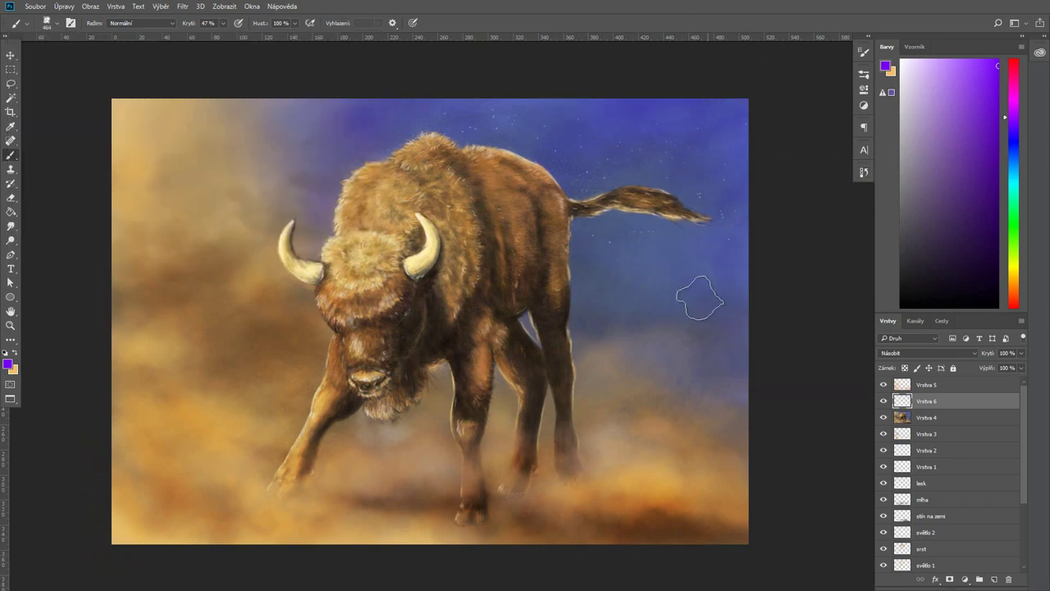
left_click(935, 385)
Add a new layer and set the brush to Zesvětlit barvy blending at 11% opacity
key("ctrl+shift+alt+n")
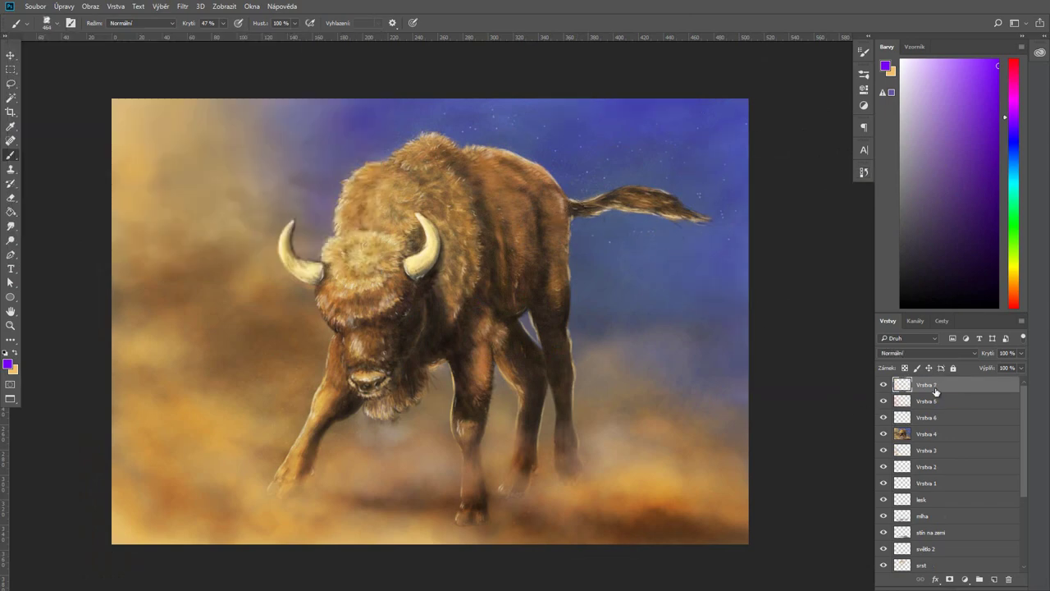
key("ctrl+plus")
key("x")
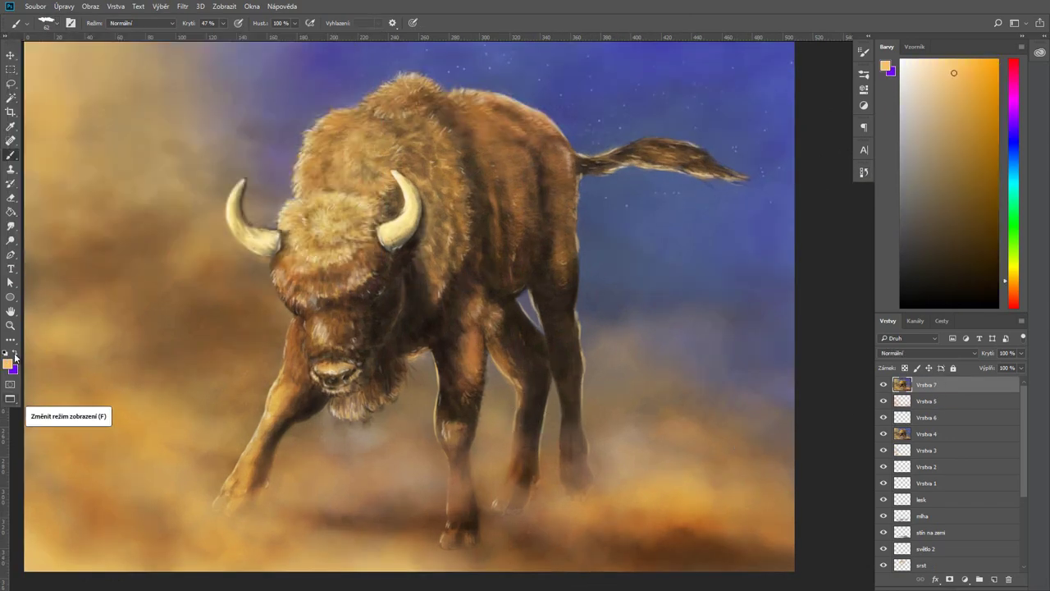
left_click(139, 23)
left_click(125, 118)
left_click(47, 23)
key("Return")
key("1")
key("1")
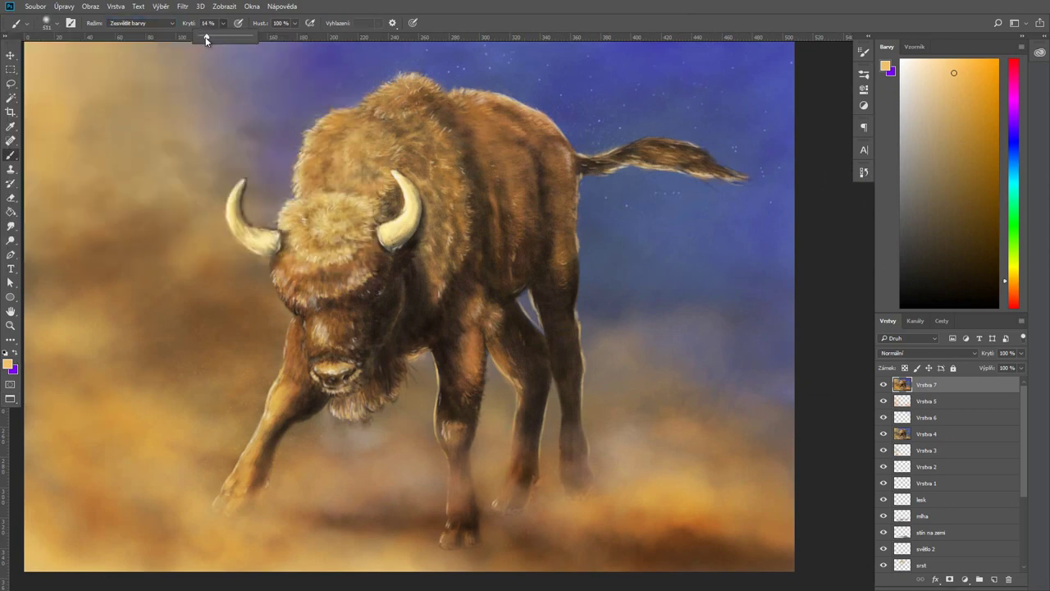
key("ctrl+minus")
With a ~1102 brush at 5%, lighten the hazy top-left and the dust around the legs
left_click(47, 23)
key("Return")
key("5")
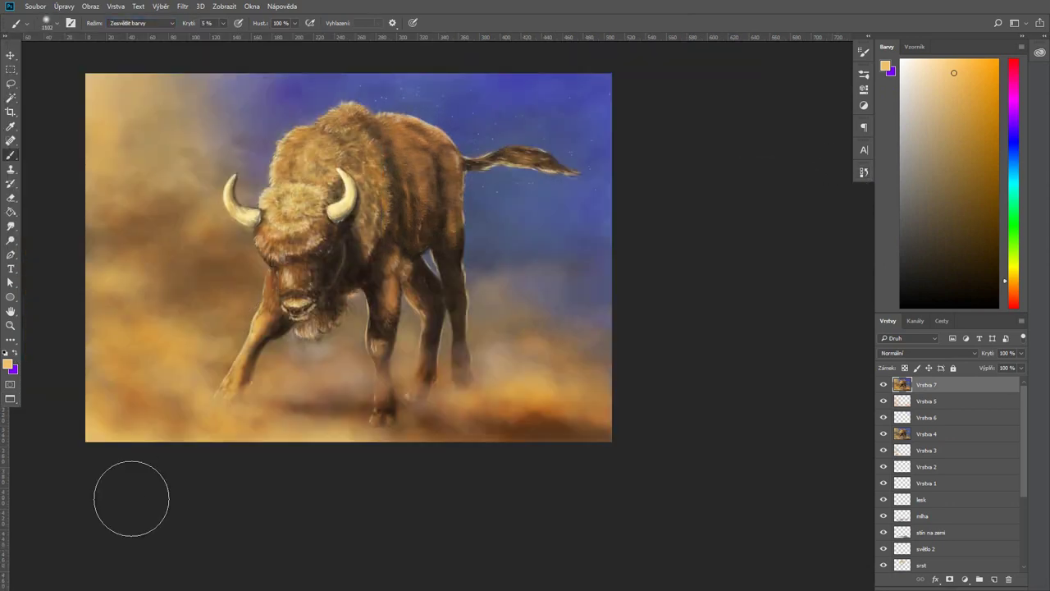
left_click_drag(115, 106, 165, 164)
mouse_move(182, 261)
left_mouse_down()
mouse_move(112, 253)
mouse_move(556, 375)
mouse_move(304, 434)
mouse_move(209, 366)
mouse_move(132, 123)
mouse_move(164, 99)
mouse_move(74, 210)
mouse_move(525, 367)
left_mouse_up()
Revert to an earlier brush state and shrink the brush to 183
scroll(320, 49, "up", 1)
left_click(47, 23)
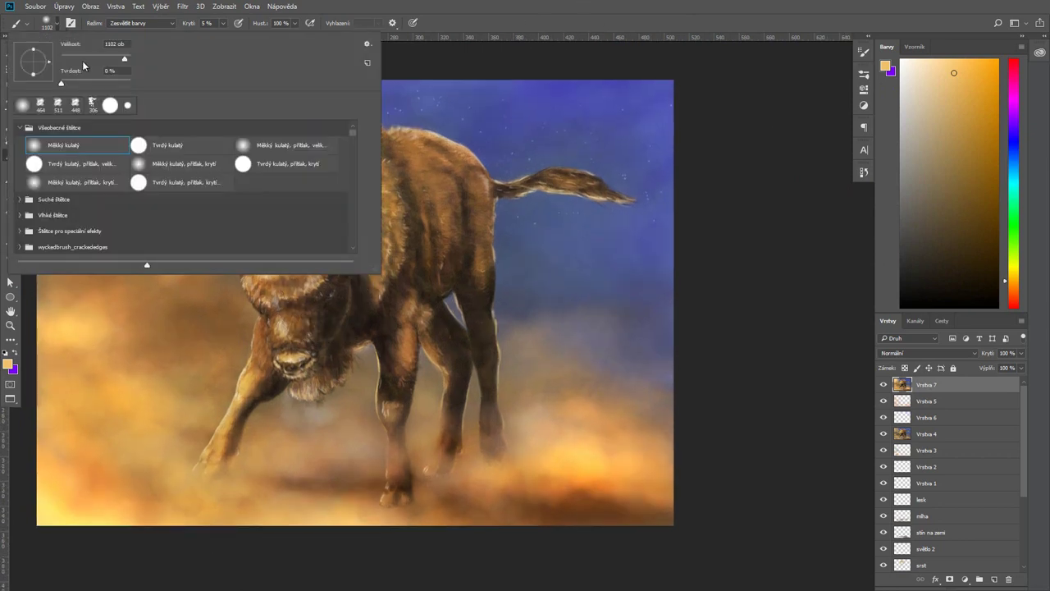
key("Return")
left_click(864, 173)
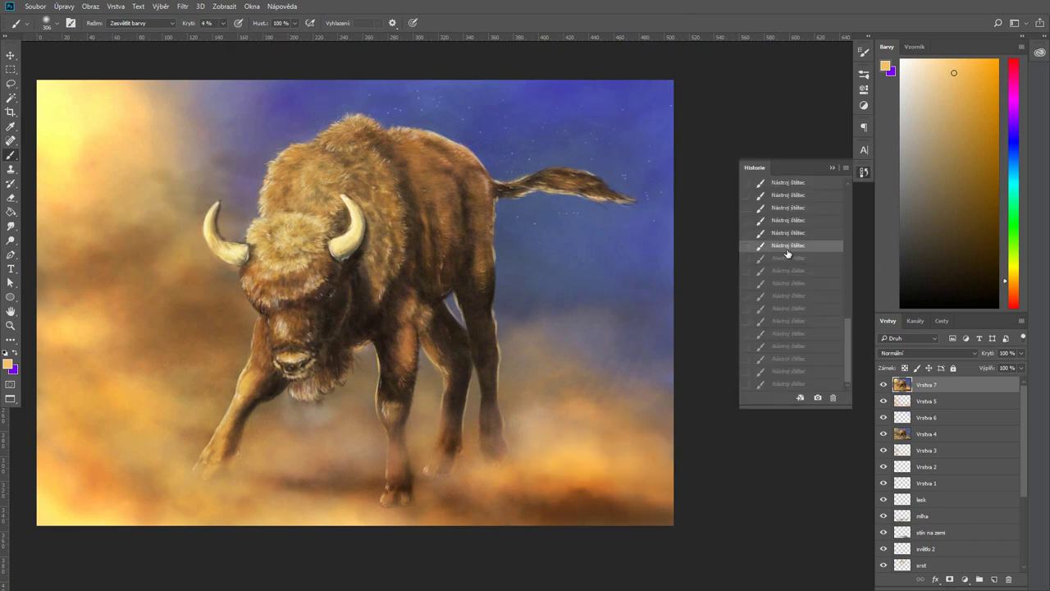
left_click(47, 22)
key("Return")
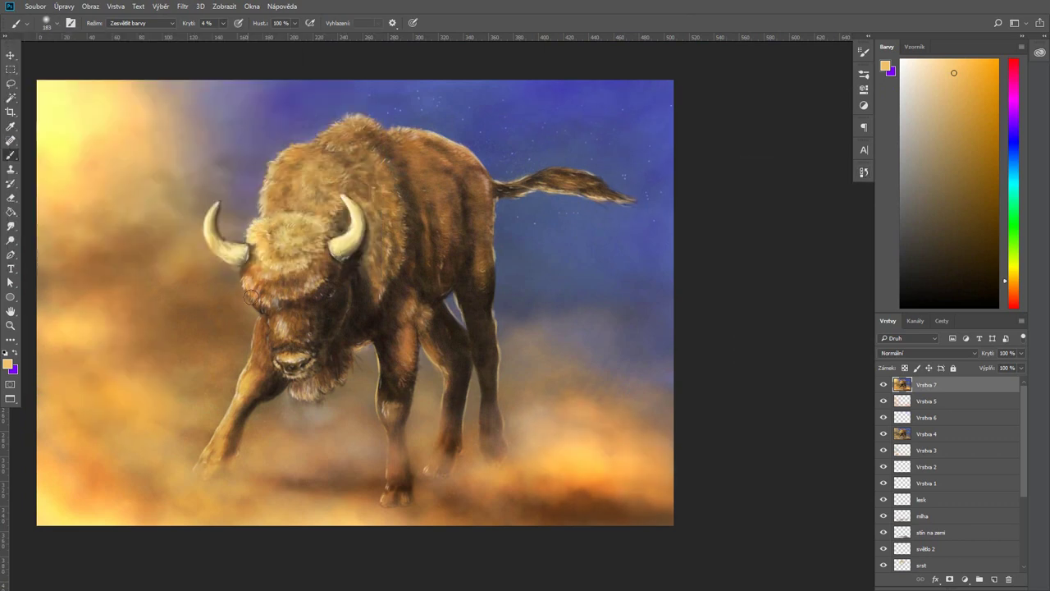
Choose a light orange painting colour
left_click(864, 172)
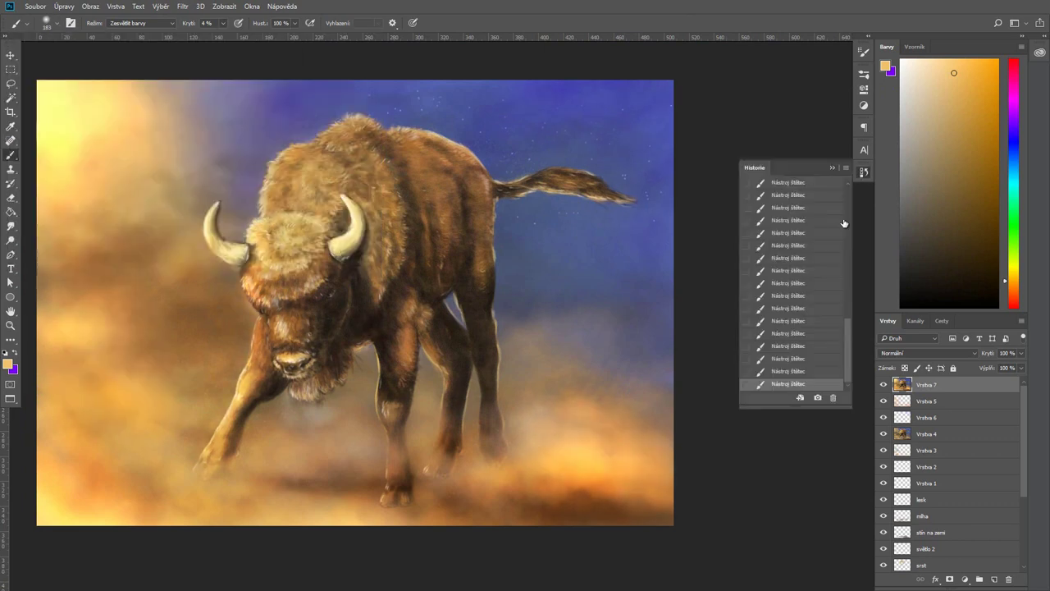
left_click(864, 173)
left_click(14, 352)
left_click(8, 363)
left_click(838, 347)
key("b")
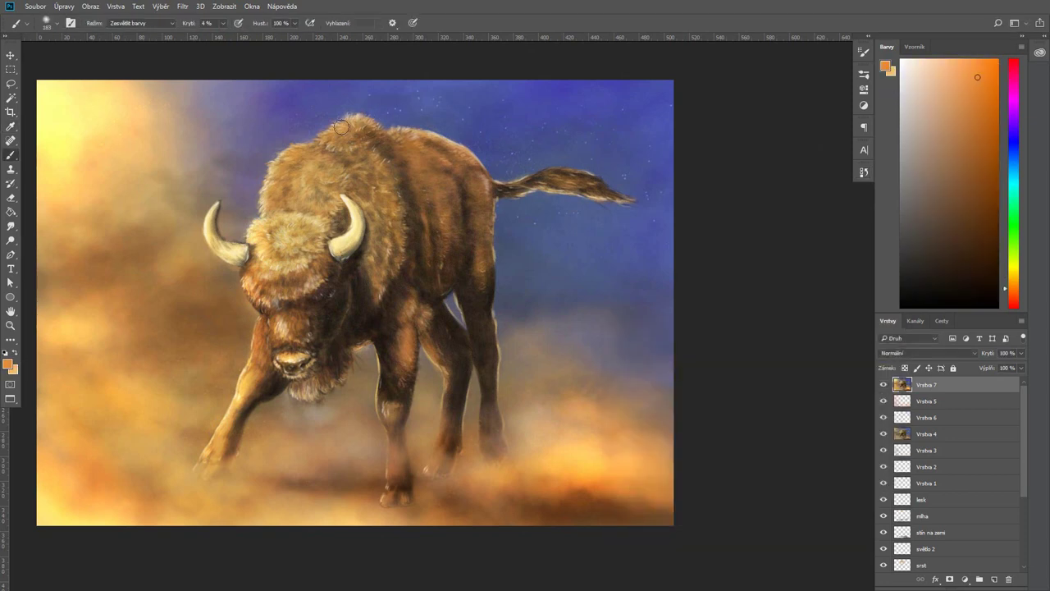
left_click(864, 172)
left_click(864, 172)
left_click(383, 177, "alt")
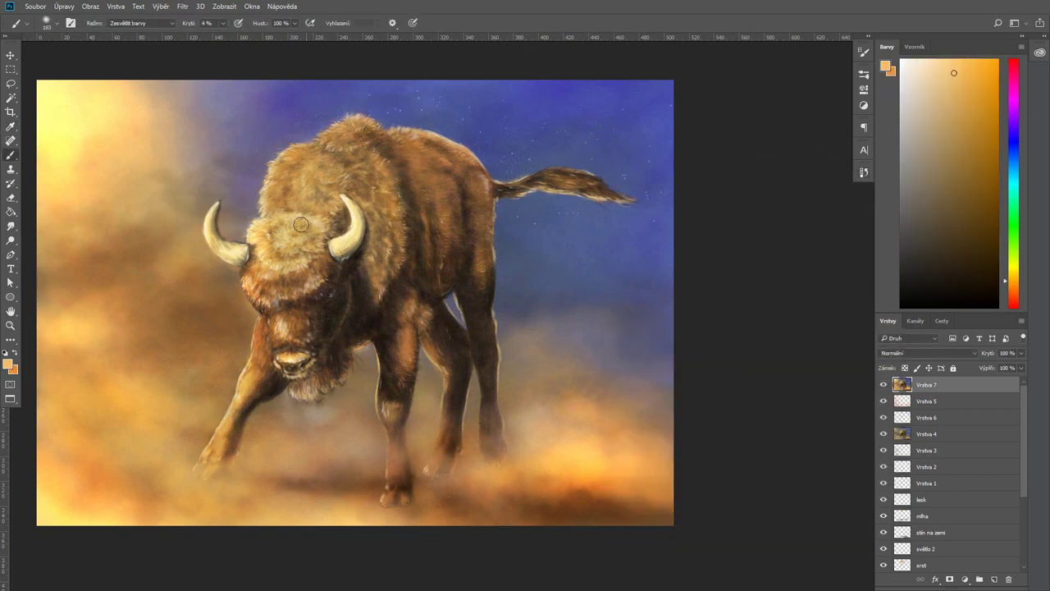
Brighten the fur on the hump, forehead, rear edge, back leg and beard
left_click_drag(304, 187, 361, 131)
left_click_drag(271, 197, 351, 223)
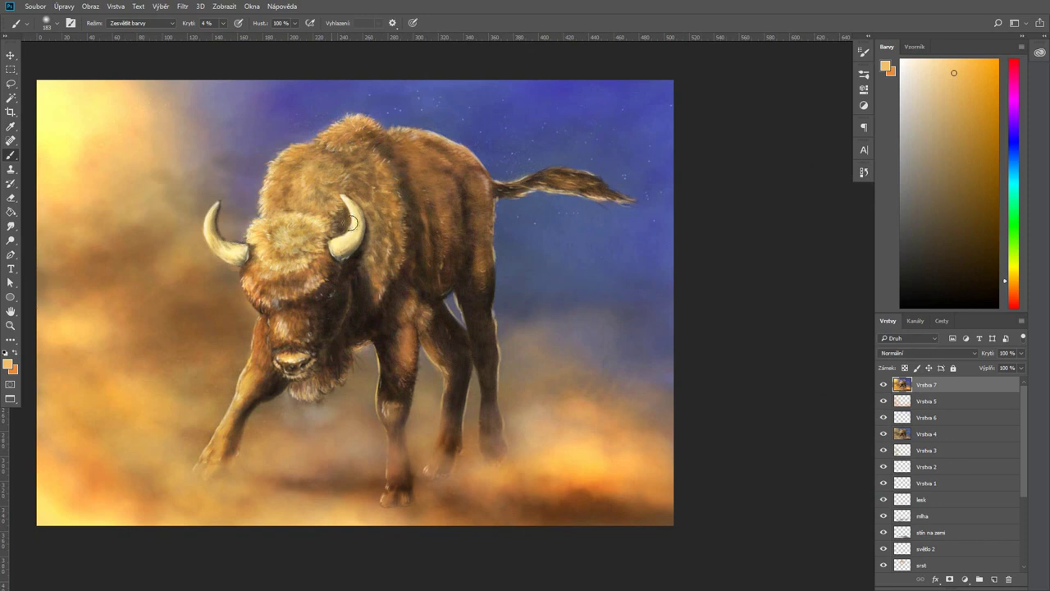
mouse_move(320, 147)
left_mouse_down()
mouse_move(373, 119)
mouse_move(463, 151)
left_mouse_up()
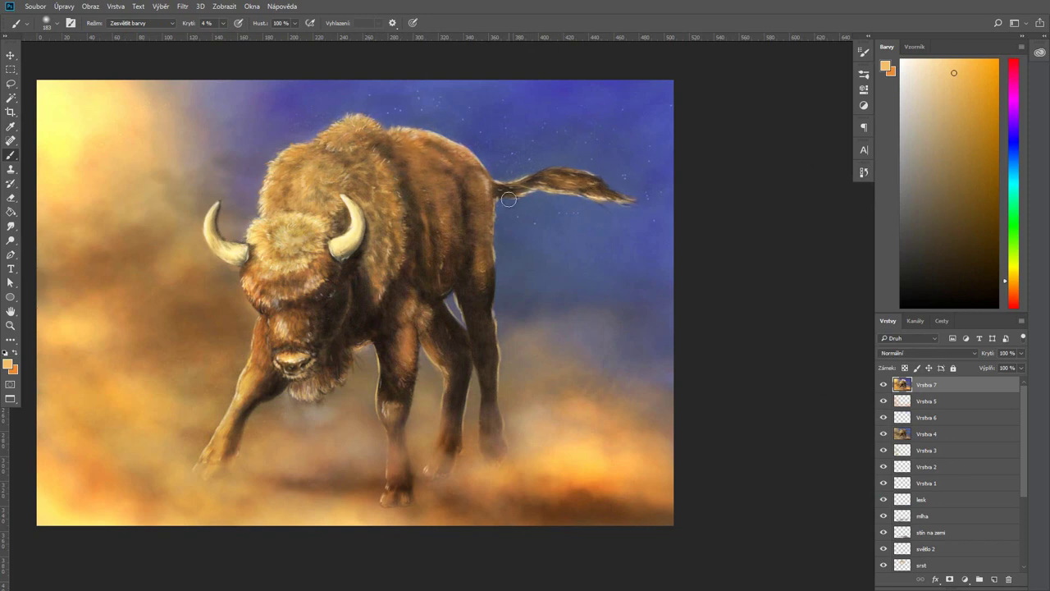
left_click_drag(509, 200, 459, 439)
mouse_move(289, 385)
left_mouse_down()
mouse_move(320, 401)
mouse_move(332, 391)
mouse_move(320, 407)
left_mouse_up()
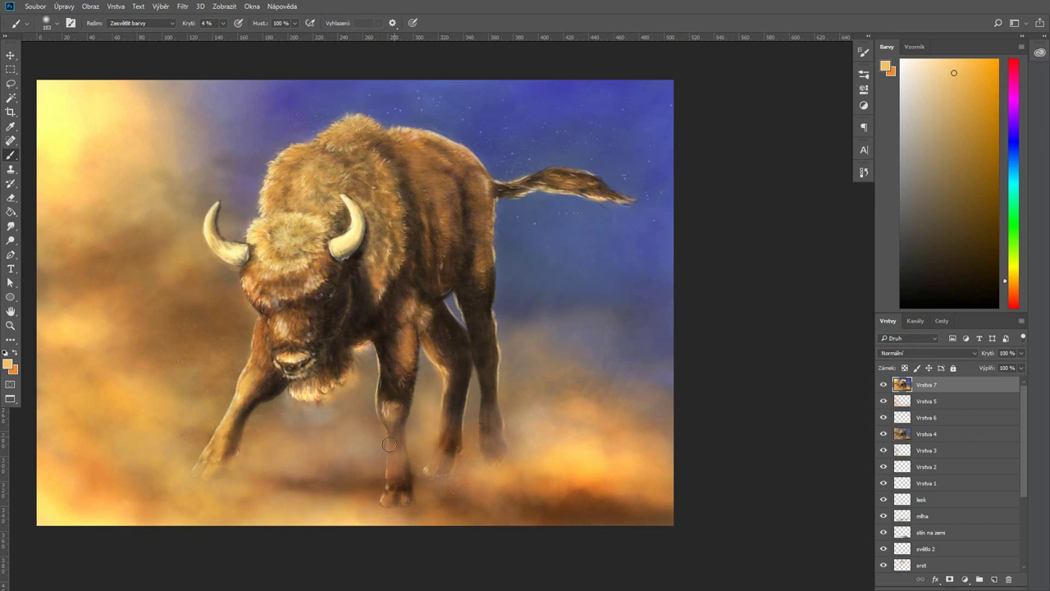
Undo the latest brush strokes in History, make the brush smaller, and add an empty layer
left_click(864, 171)
left_click_drag(790, 383, 792, 296)
left_click(500, 365)
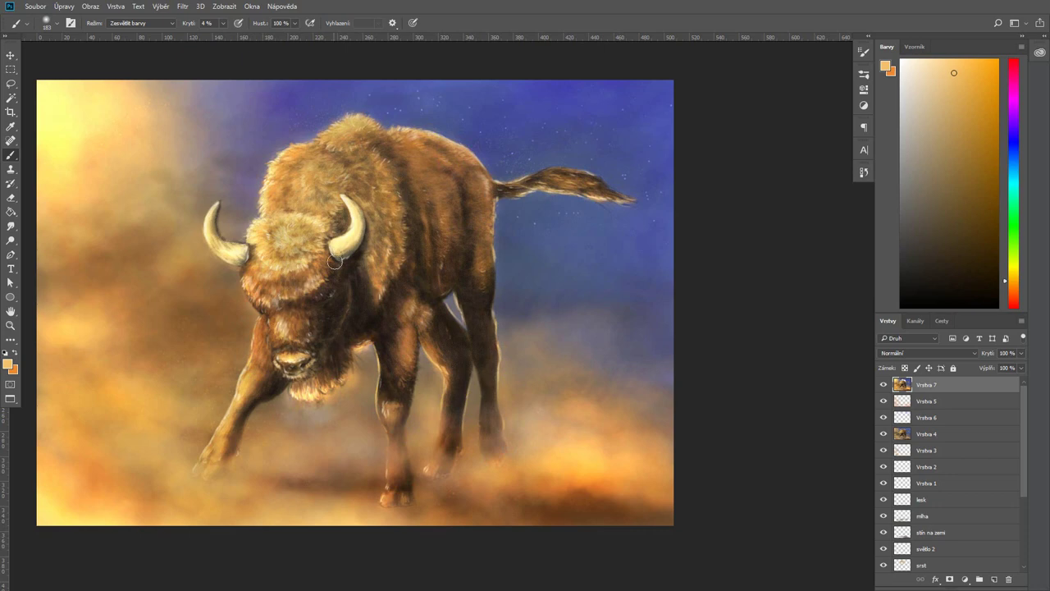
key("ctrl+minus")
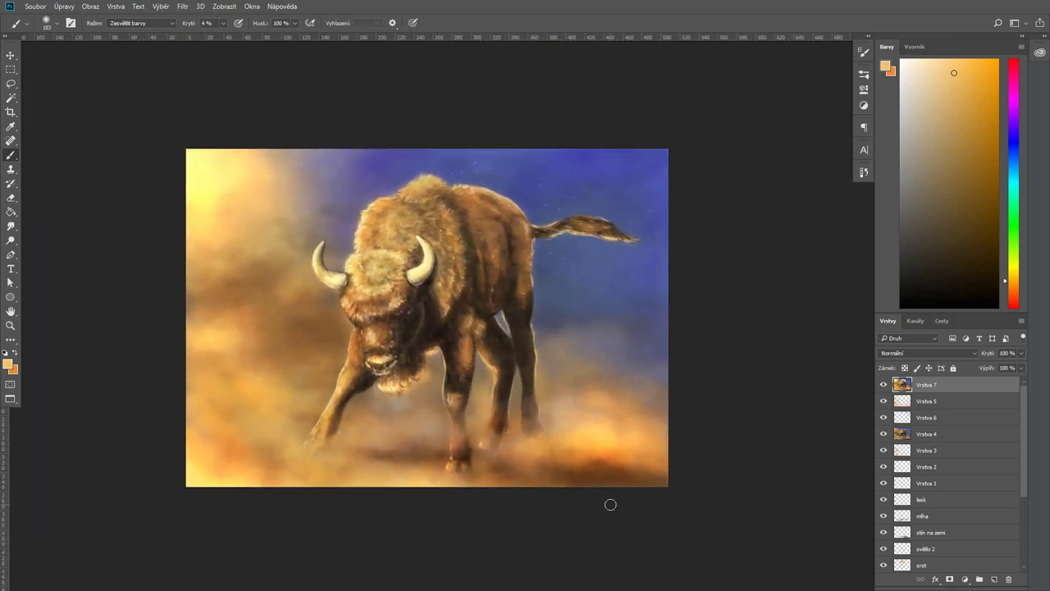
key("ctrl+plus")
left_click(47, 22)
key("Return")
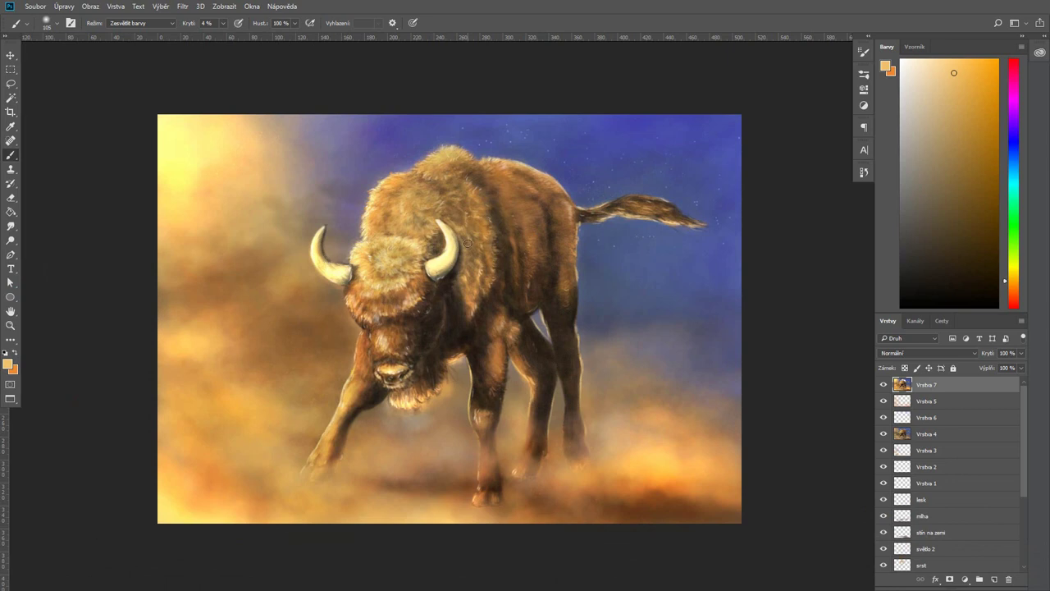
left_click(790, 384)
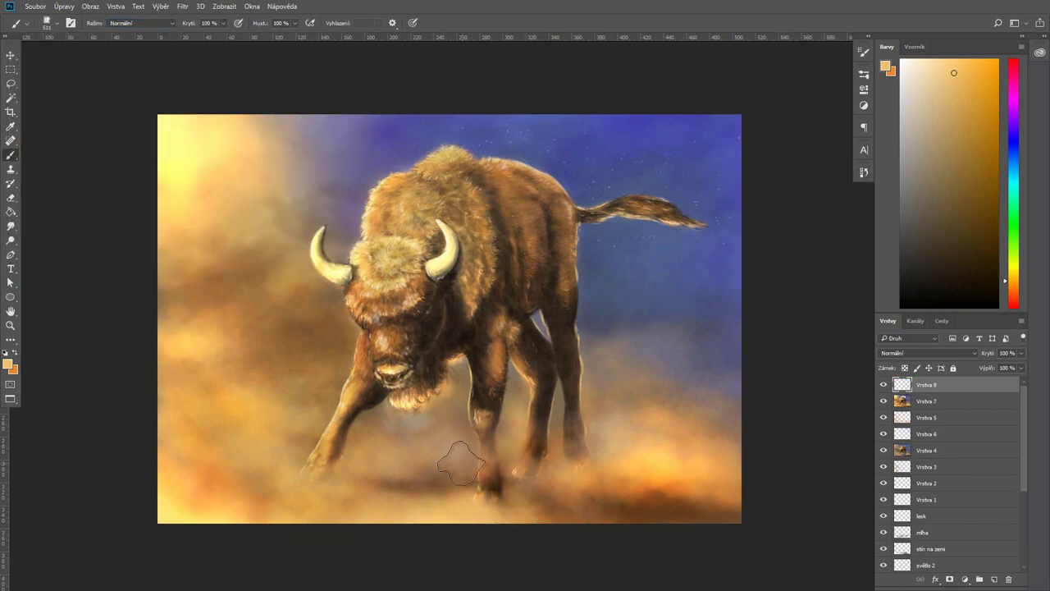
Add a layer in Překrýt blending and choose a scatter brush
left_click(47, 23)
double_click(171, 161)
left_click_drag(222, 23, 212, 39)
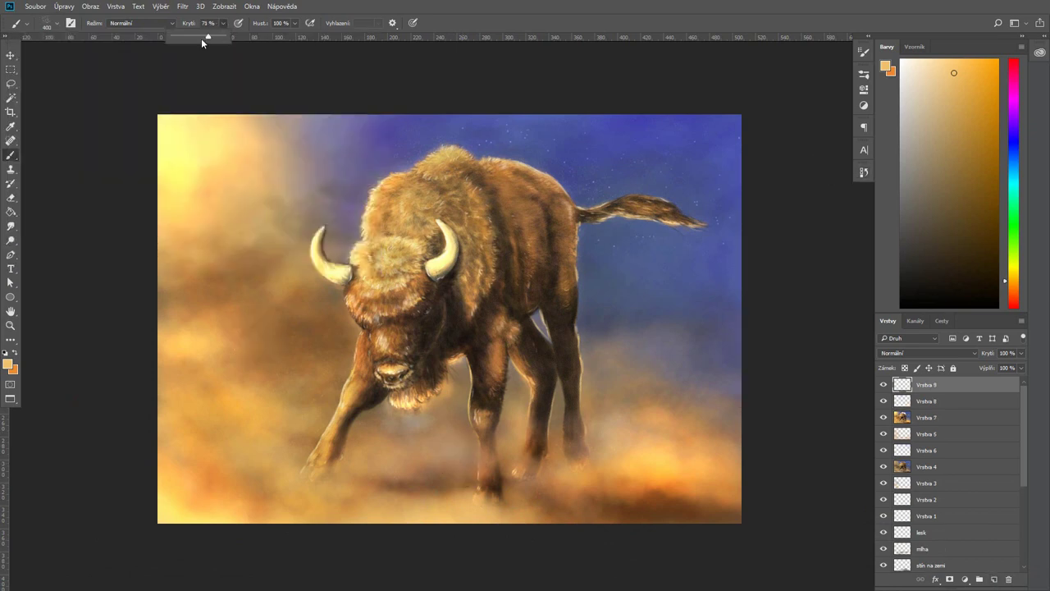
left_click(864, 173)
left_click(927, 353)
left_click(903, 466)
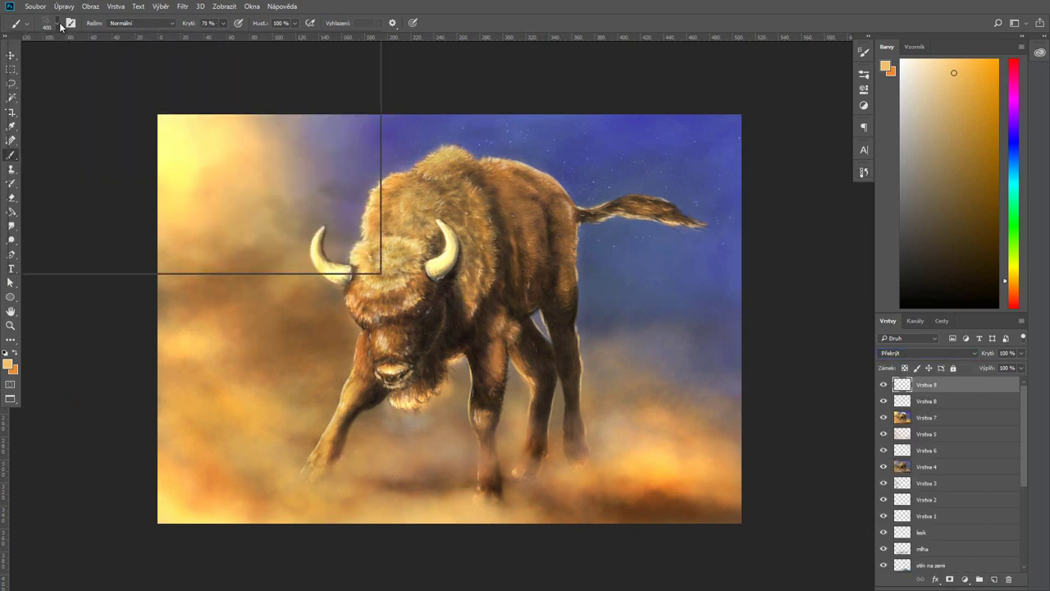
double_click(170, 146)
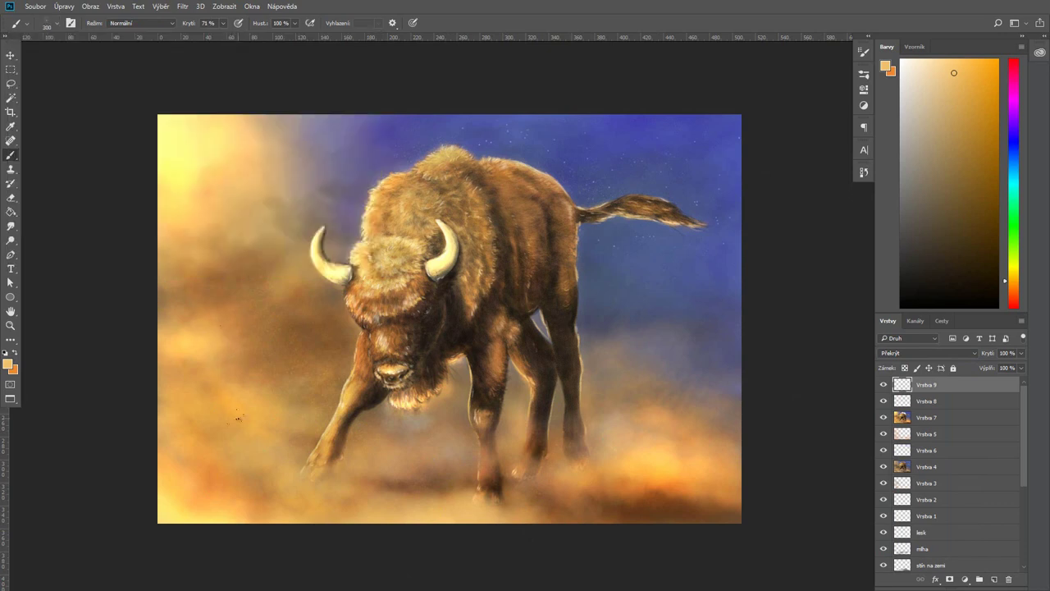
Sprinkle a test stroke of specks, then step back to remove it
left_click(864, 172)
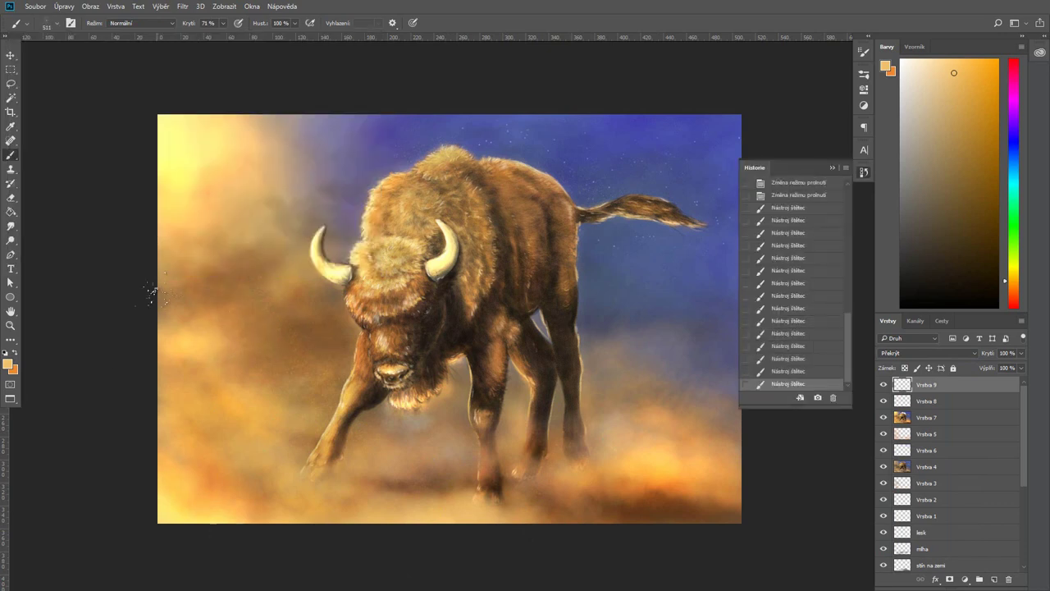
left_click(792, 371)
left_click_drag(223, 23, 222, 32)
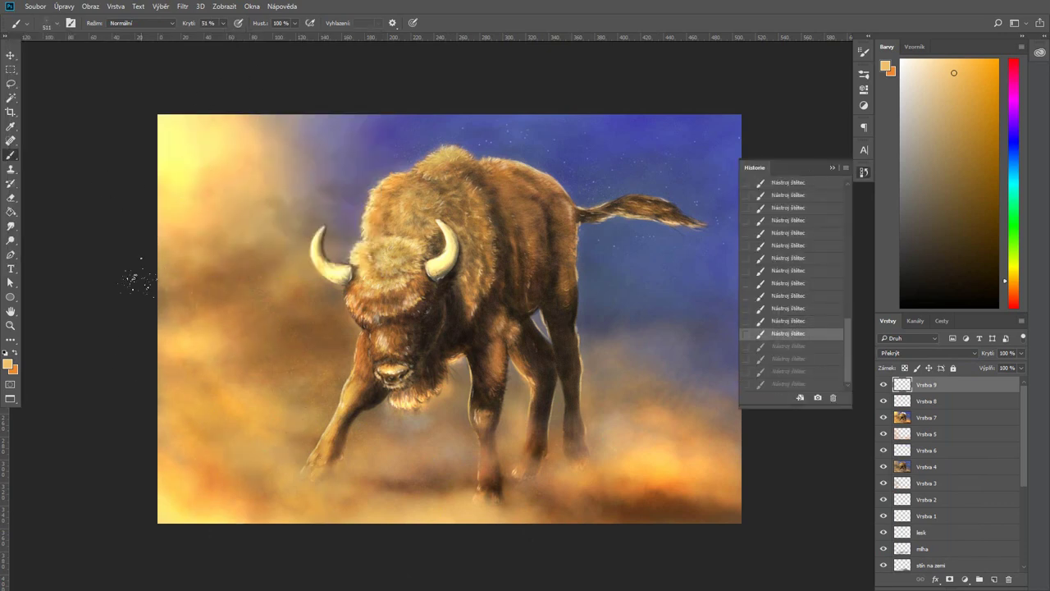
left_click(371, 401)
left_click(788, 271)
Set up the Toothbrush 1 brush at 1102 px and 24% opacity
left_click(788, 246)
left_click(831, 167)
left_click(56, 23)
left_click(211, 176)
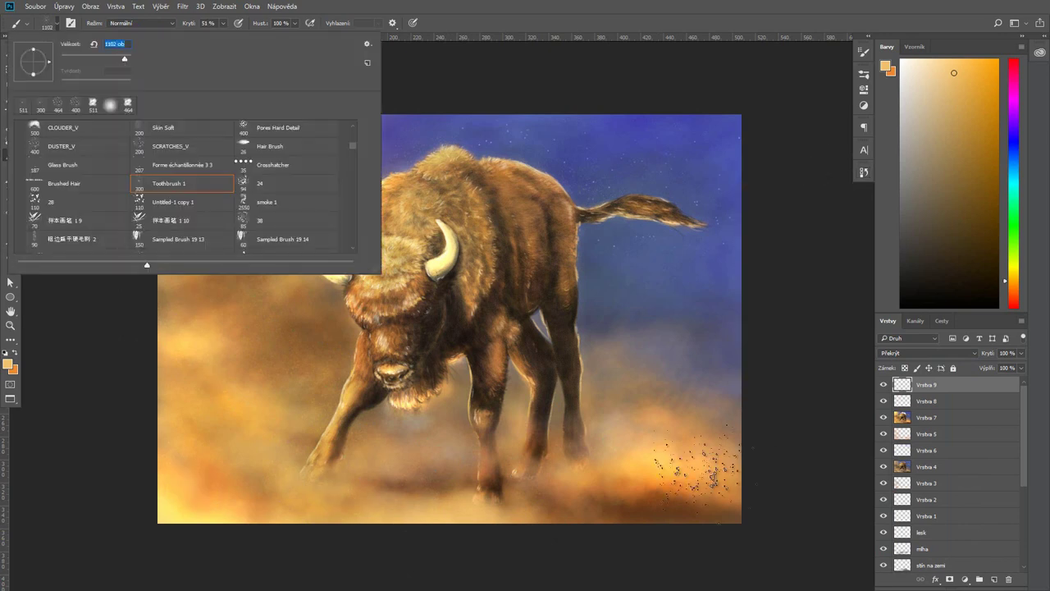
left_click(703, 445)
key("2")
key("4")
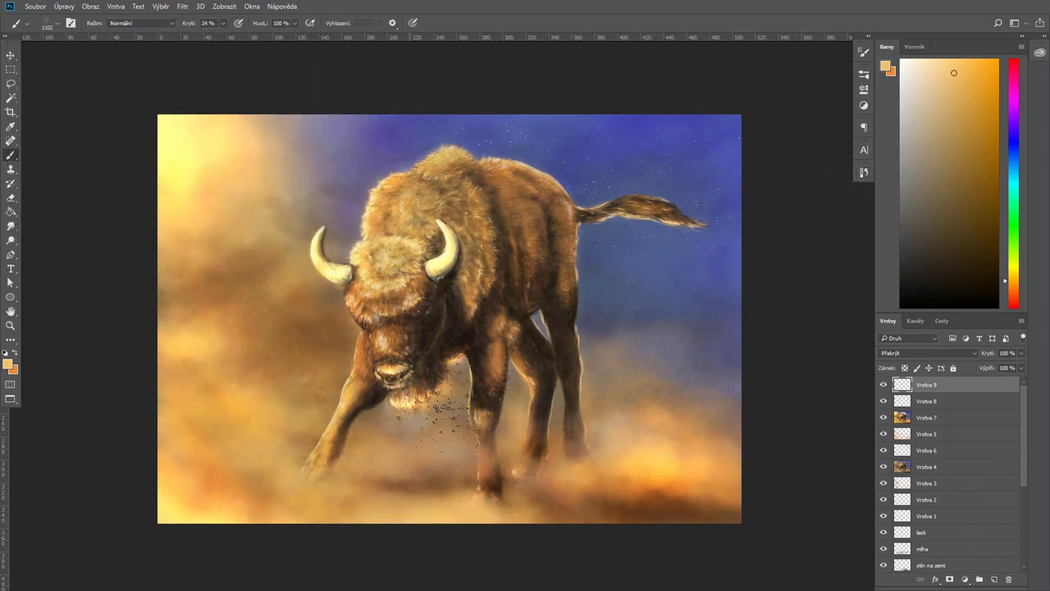
Dab white sparkles into the sky, undoing those right of the tail
left_click(864, 172)
left_click(788, 379)
left_click(863, 171)
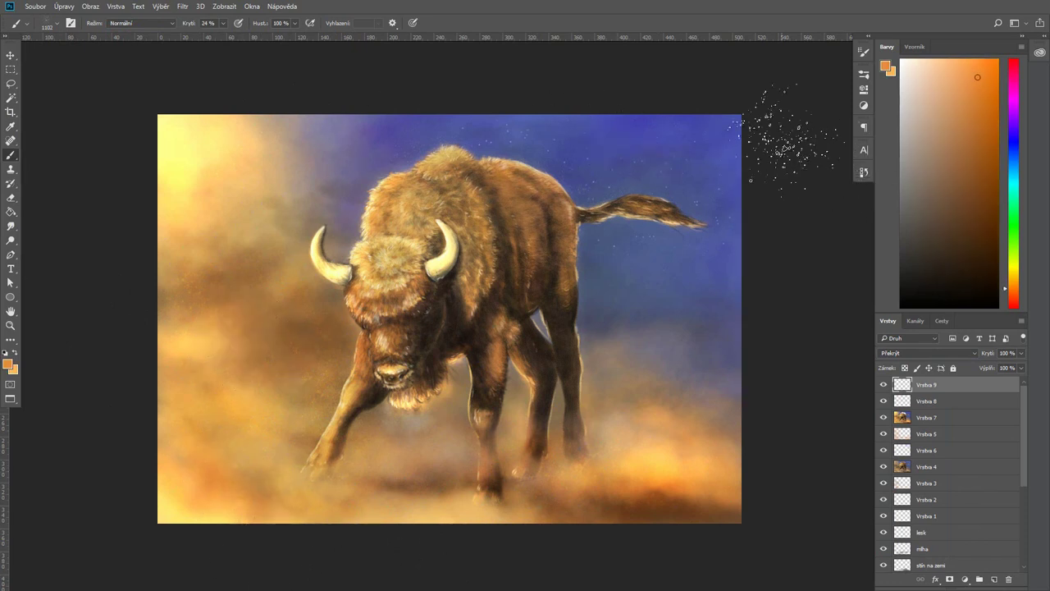
key("x")
left_click(864, 172)
left_click(787, 379)
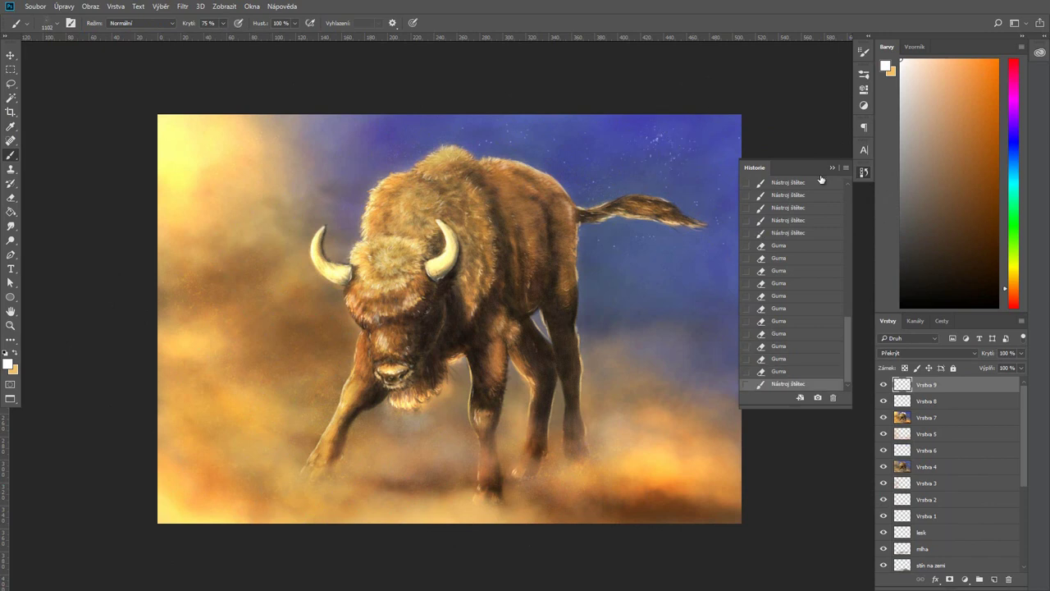
left_click(864, 171)
key("ctrl+z")
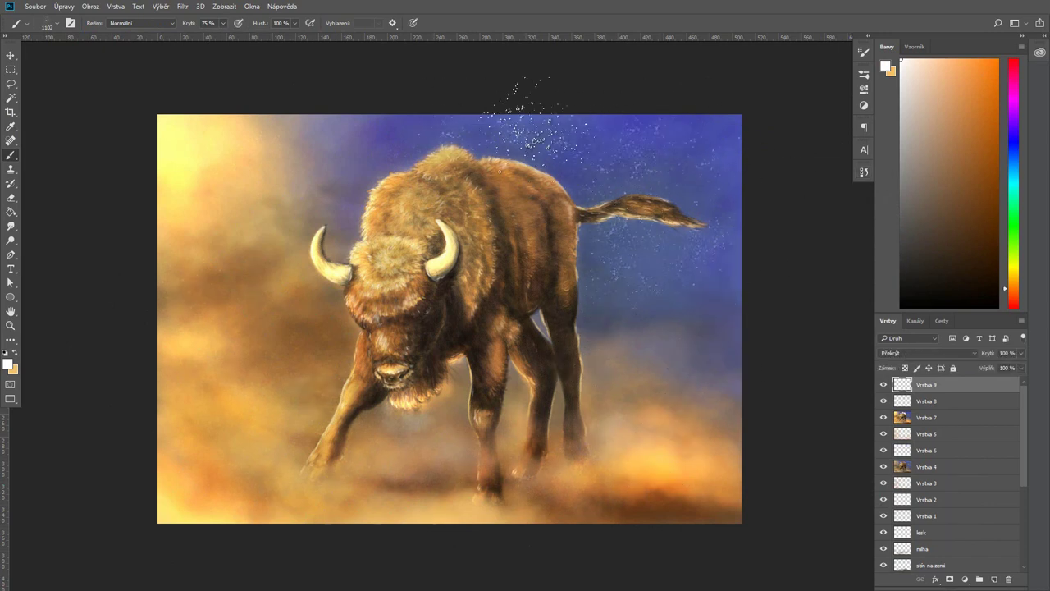
left_click(182, 6)
mouse_move(218, 158)
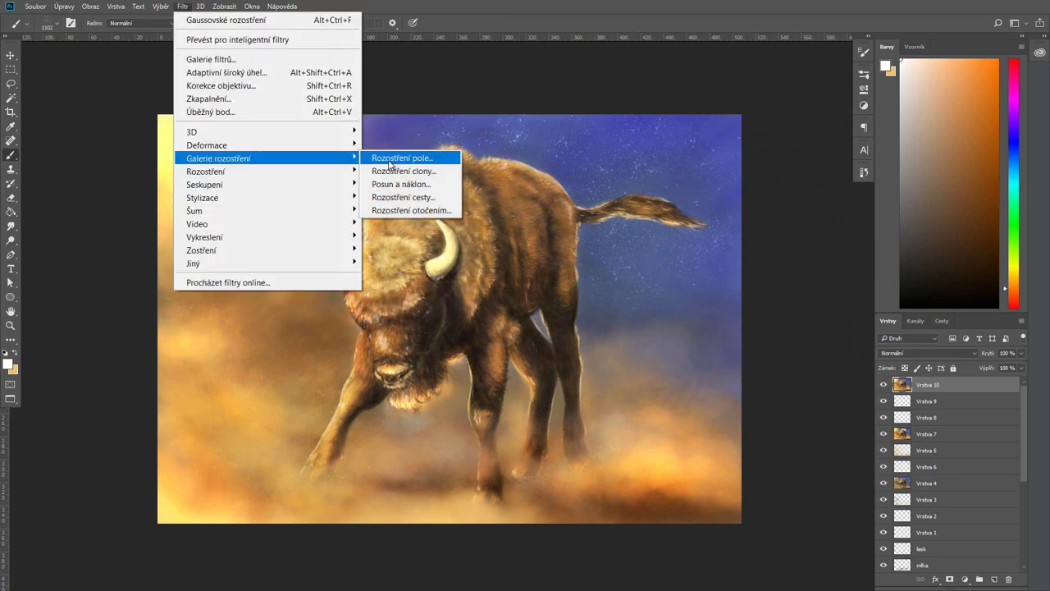
Apply a diagonal tilt-shift blur of 10 with a narrow sharp band across the bison
left_click(480, 183)
left_click_drag(449, 359, 416, 342)
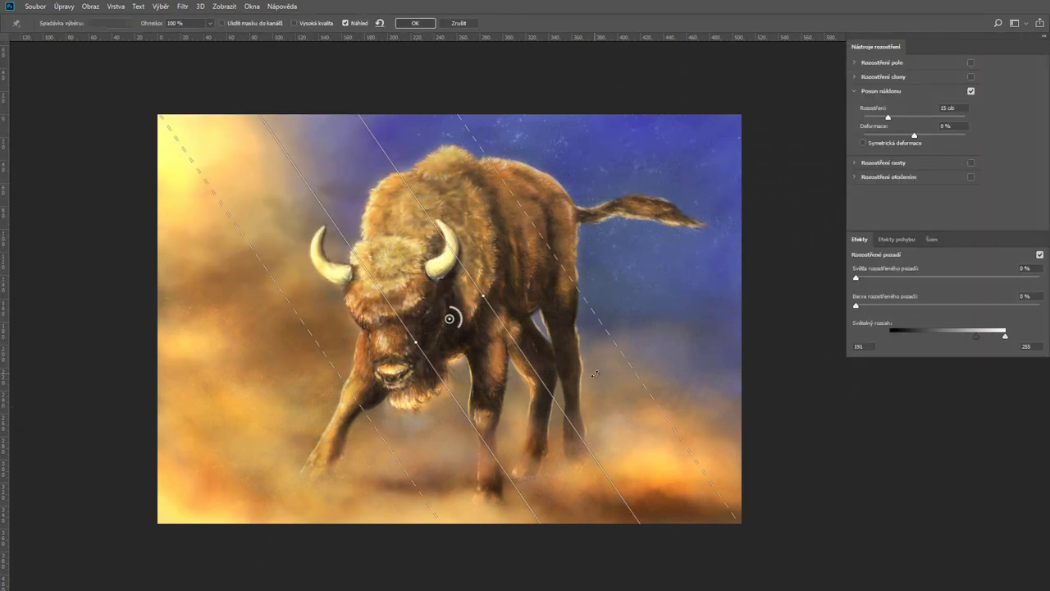
mouse_move(459, 315)
left_mouse_down()
mouse_move(440, 324)
mouse_move(459, 303)
mouse_move(406, 215)
left_mouse_up()
left_click_drag(321, 353, 376, 353)
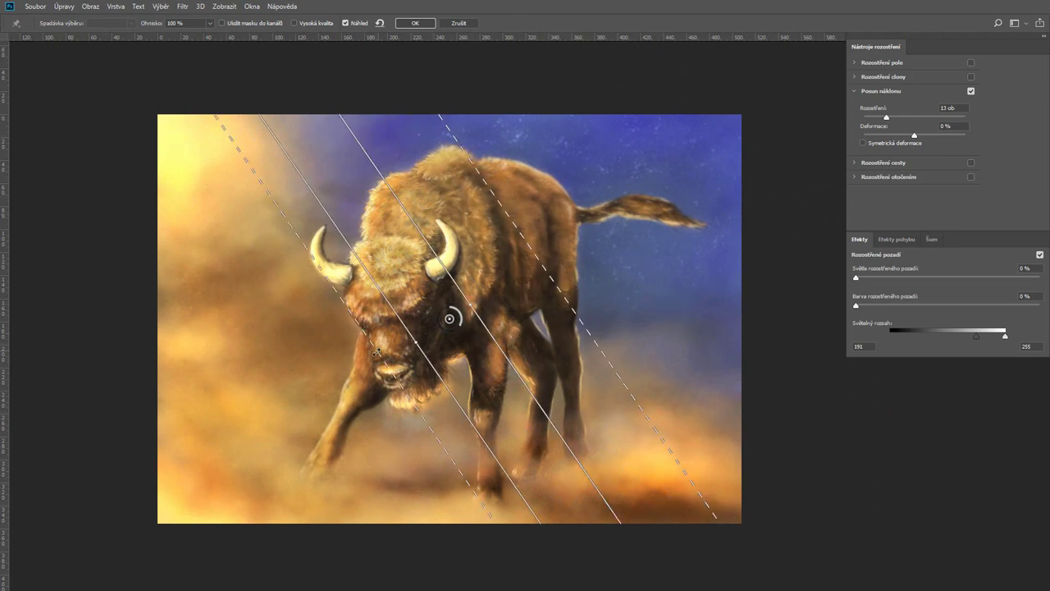
mouse_move(470, 318)
left_mouse_down()
mouse_move(457, 292)
mouse_move(439, 294)
mouse_move(475, 326)
left_mouse_up()
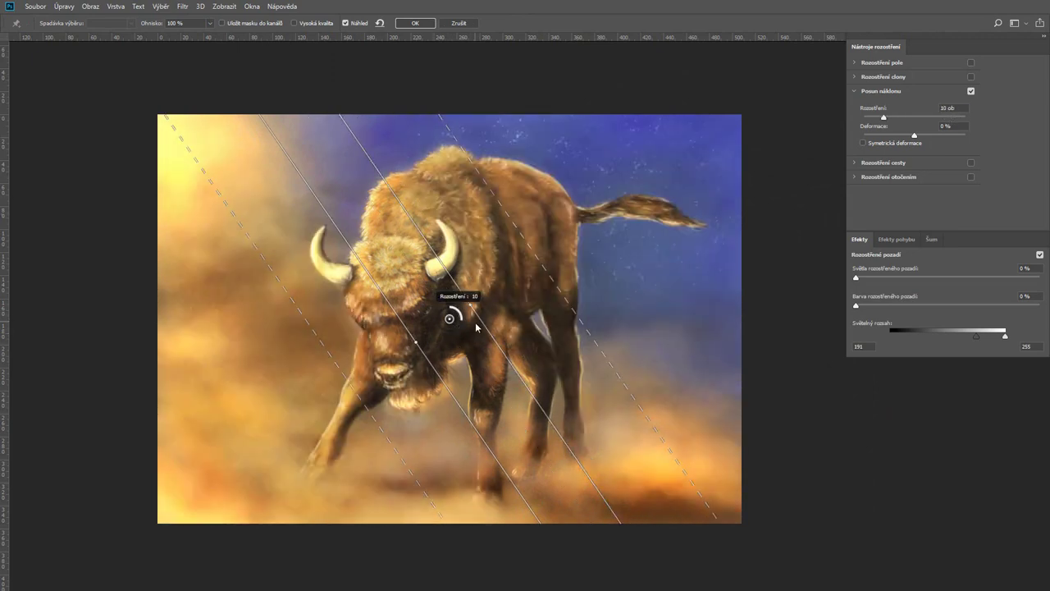
key("Return")
Move sparkle layer Vrstva 9 above Vrstva 10 and lower its opacity
left_click(863, 172)
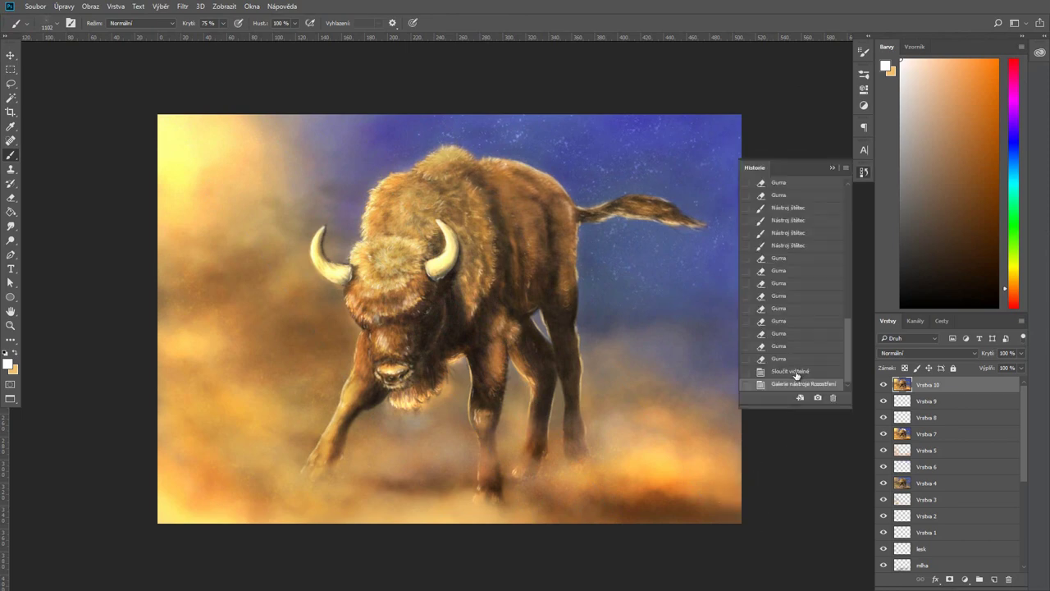
left_click(863, 172)
scroll(347, 151, "up", 2)
left_click(55, 23)
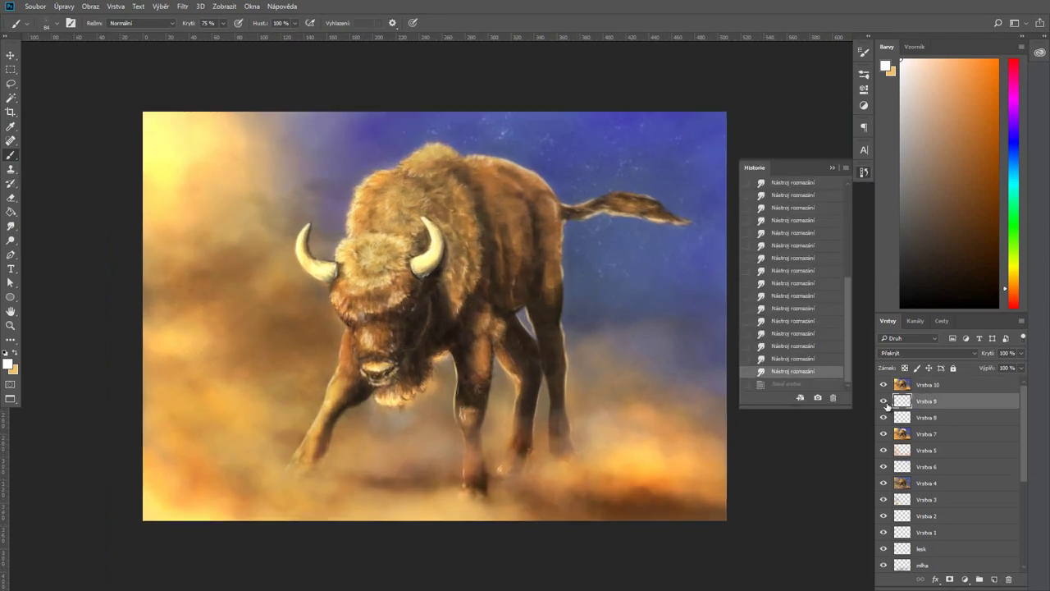
left_click_drag(925, 401, 925, 379)
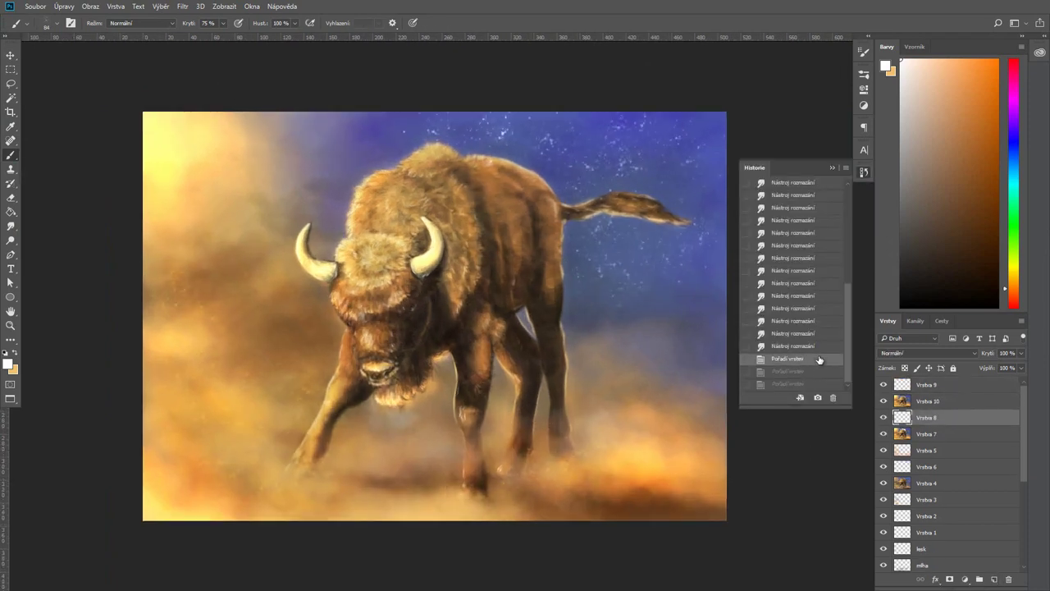
left_click(884, 384)
left_click(884, 383)
left_click_drag(1021, 353, 994, 371)
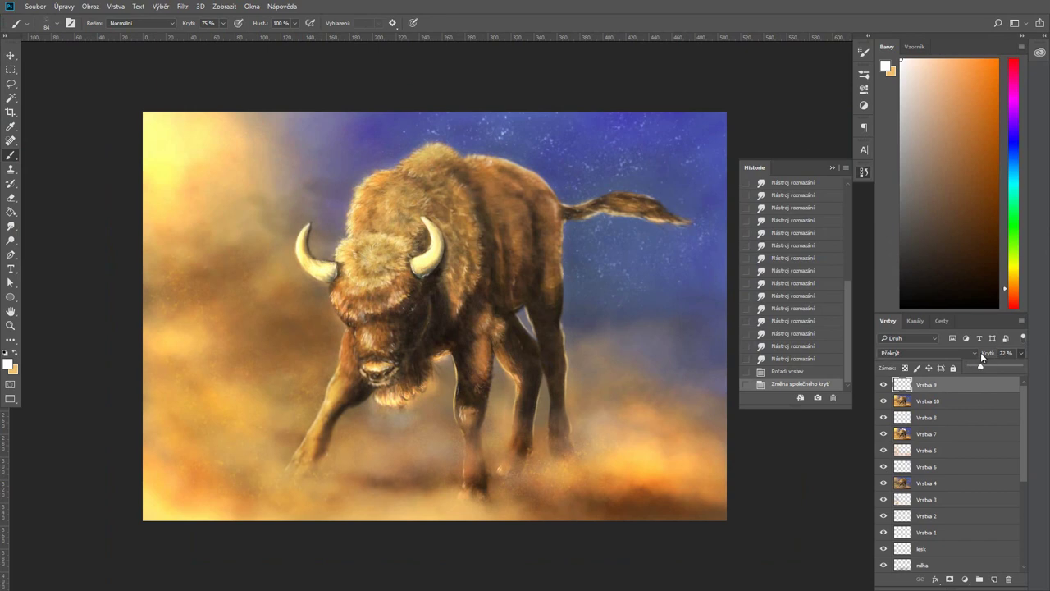